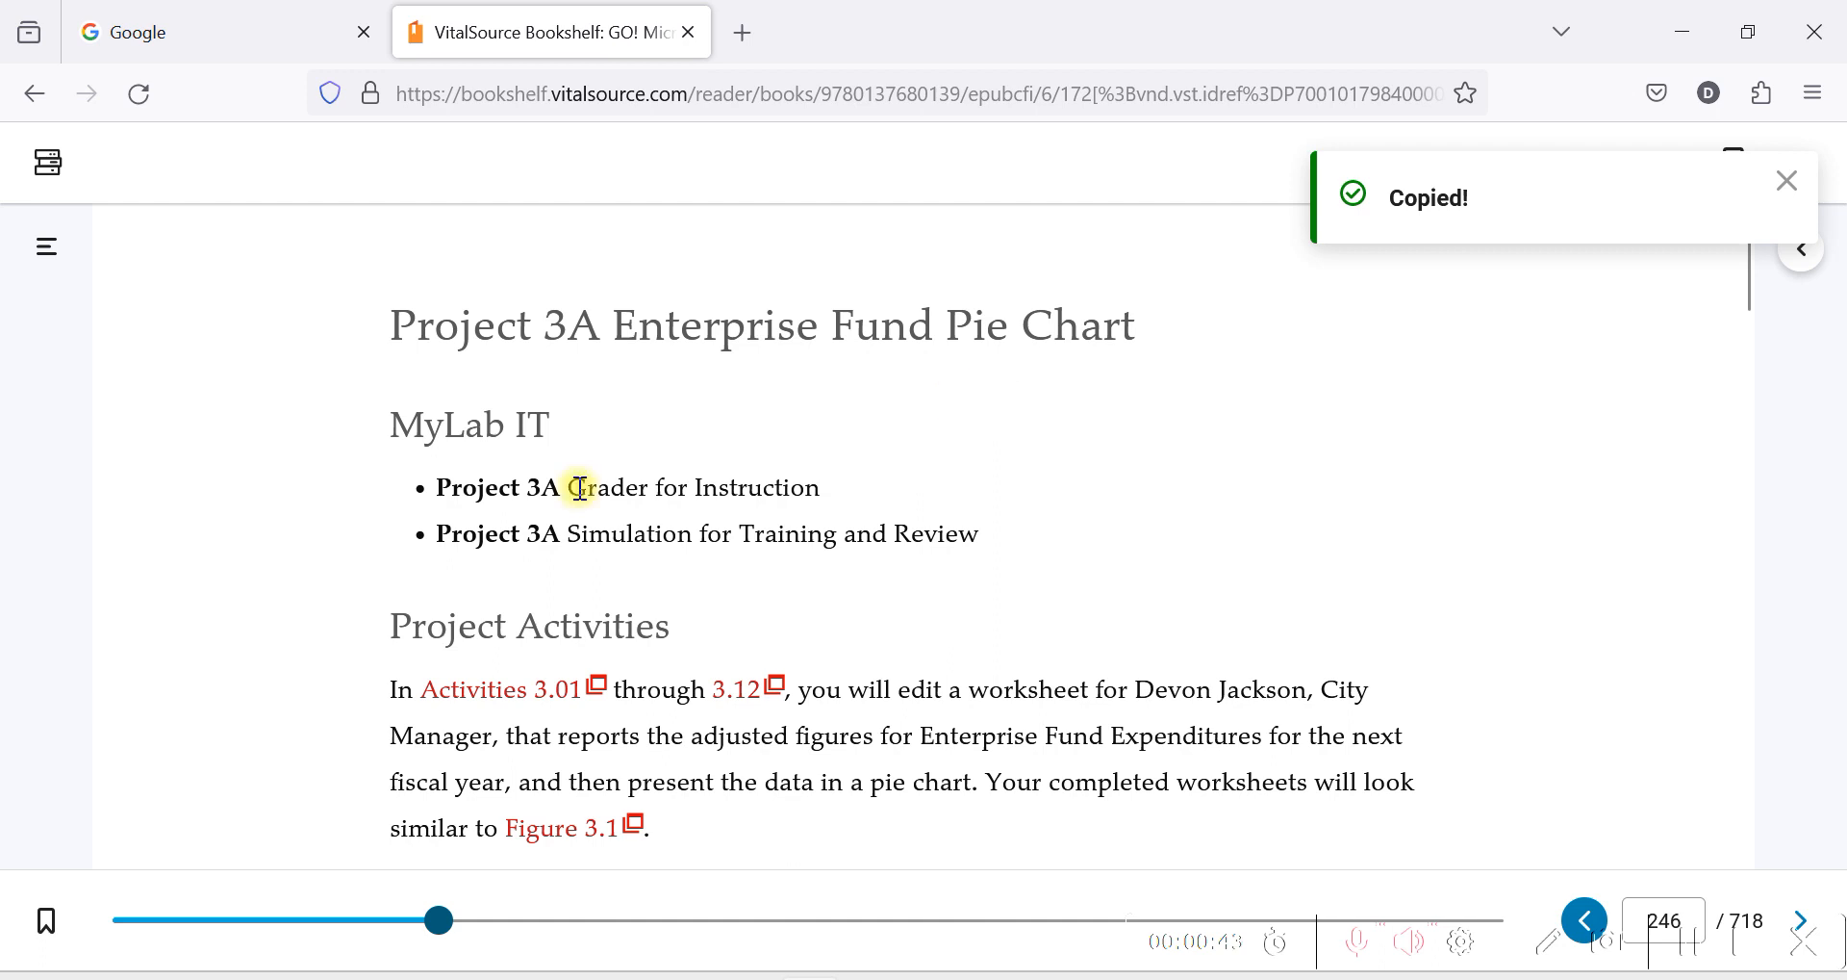
Switch to the Edge browser, go to Microsoft 365 and open OneDrive from its app launcher.
{"action": "scroll", "coordinate": [684, 446], "scroll_direction": "down", "scroll_amount": 10}
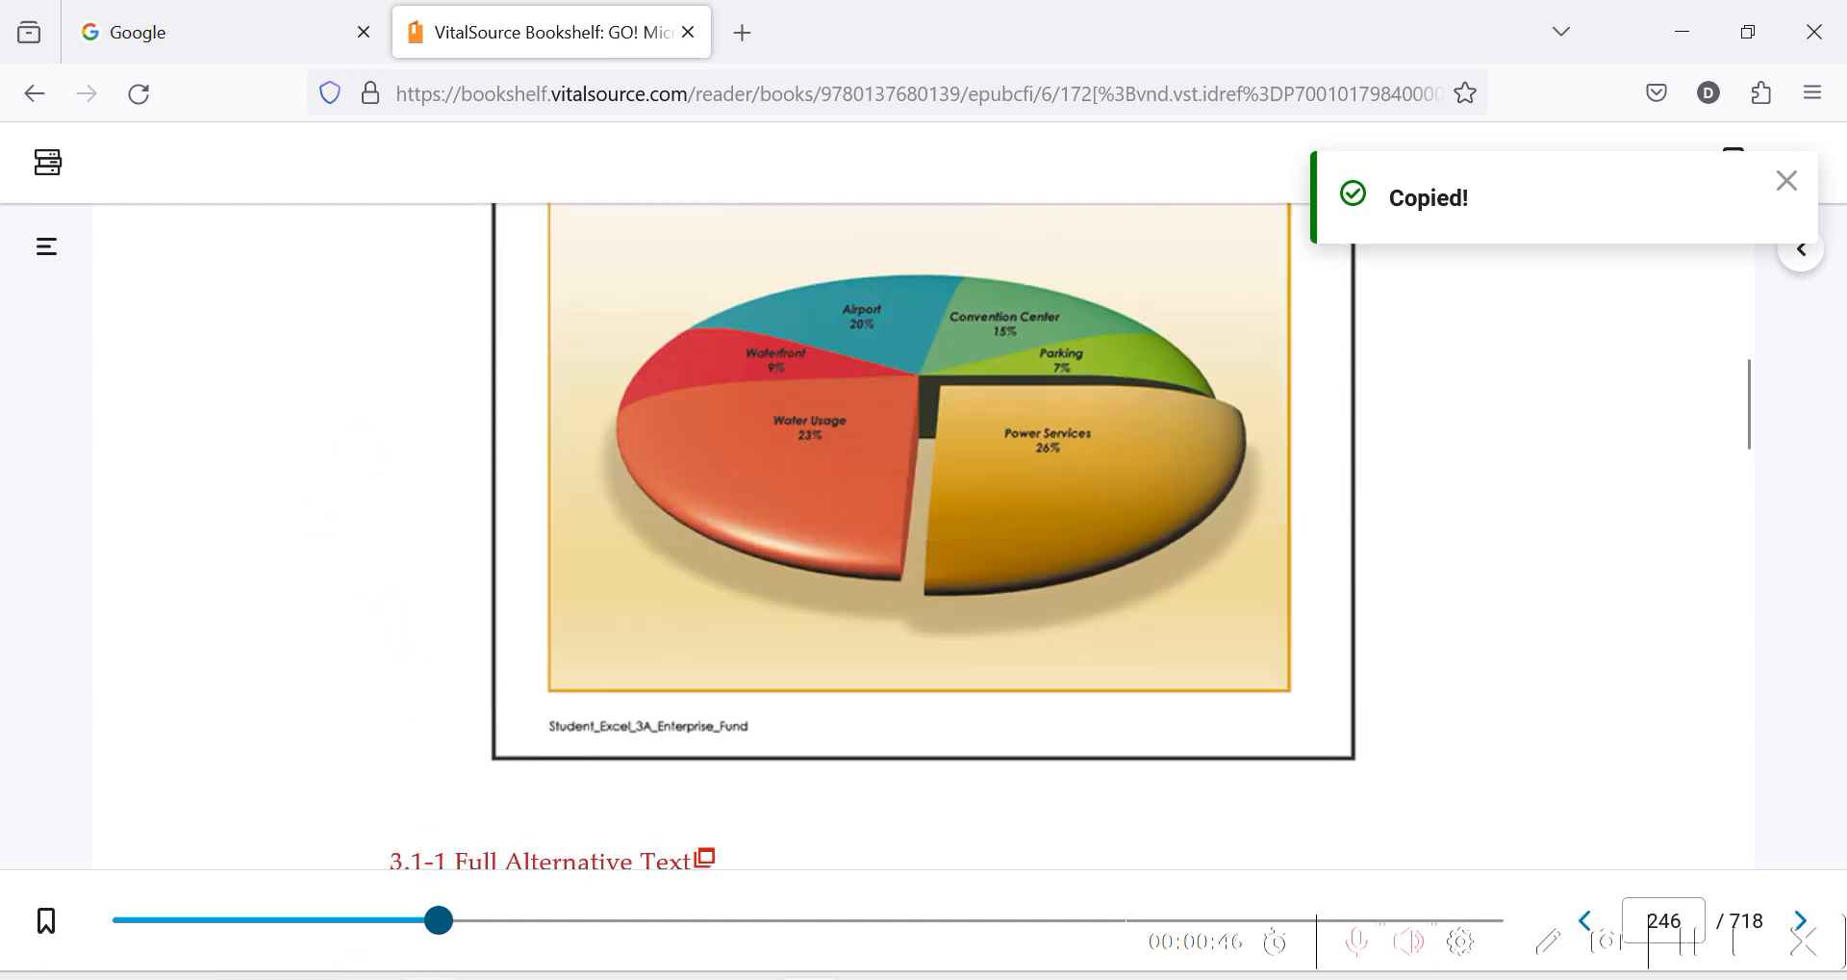
{"action": "left_click", "coordinate": [747, 978]}
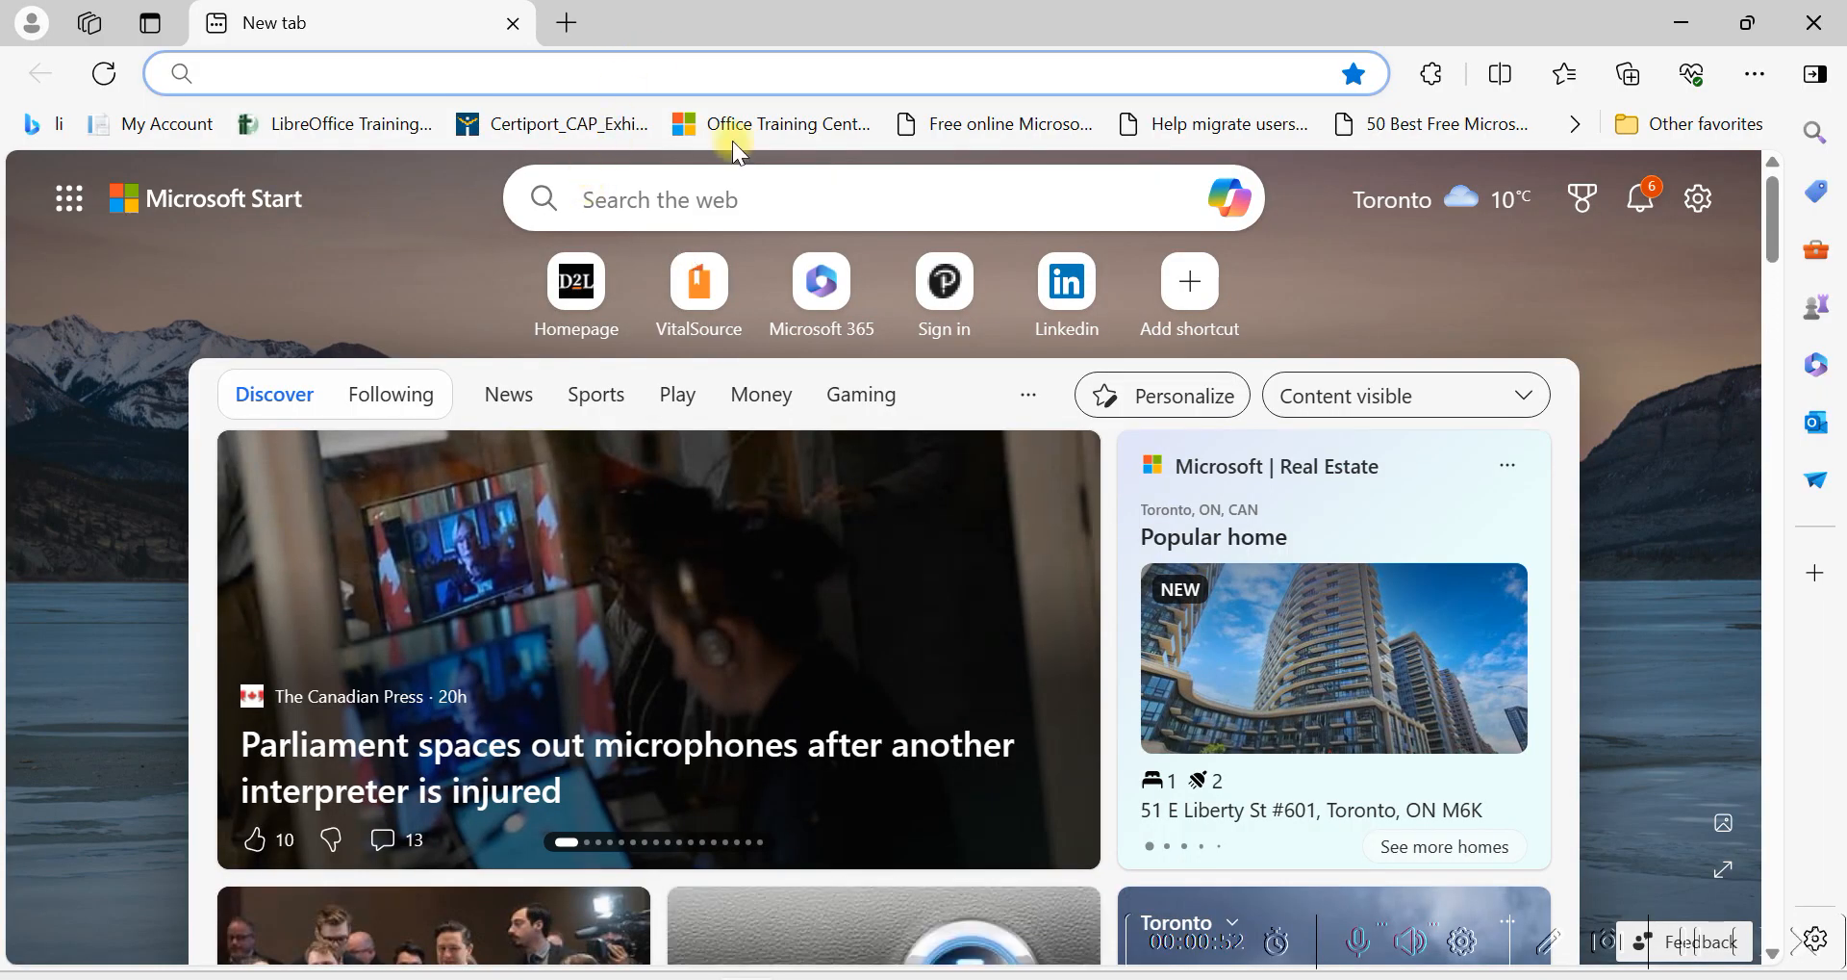
{"action": "left_click", "coordinate": [819, 294]}
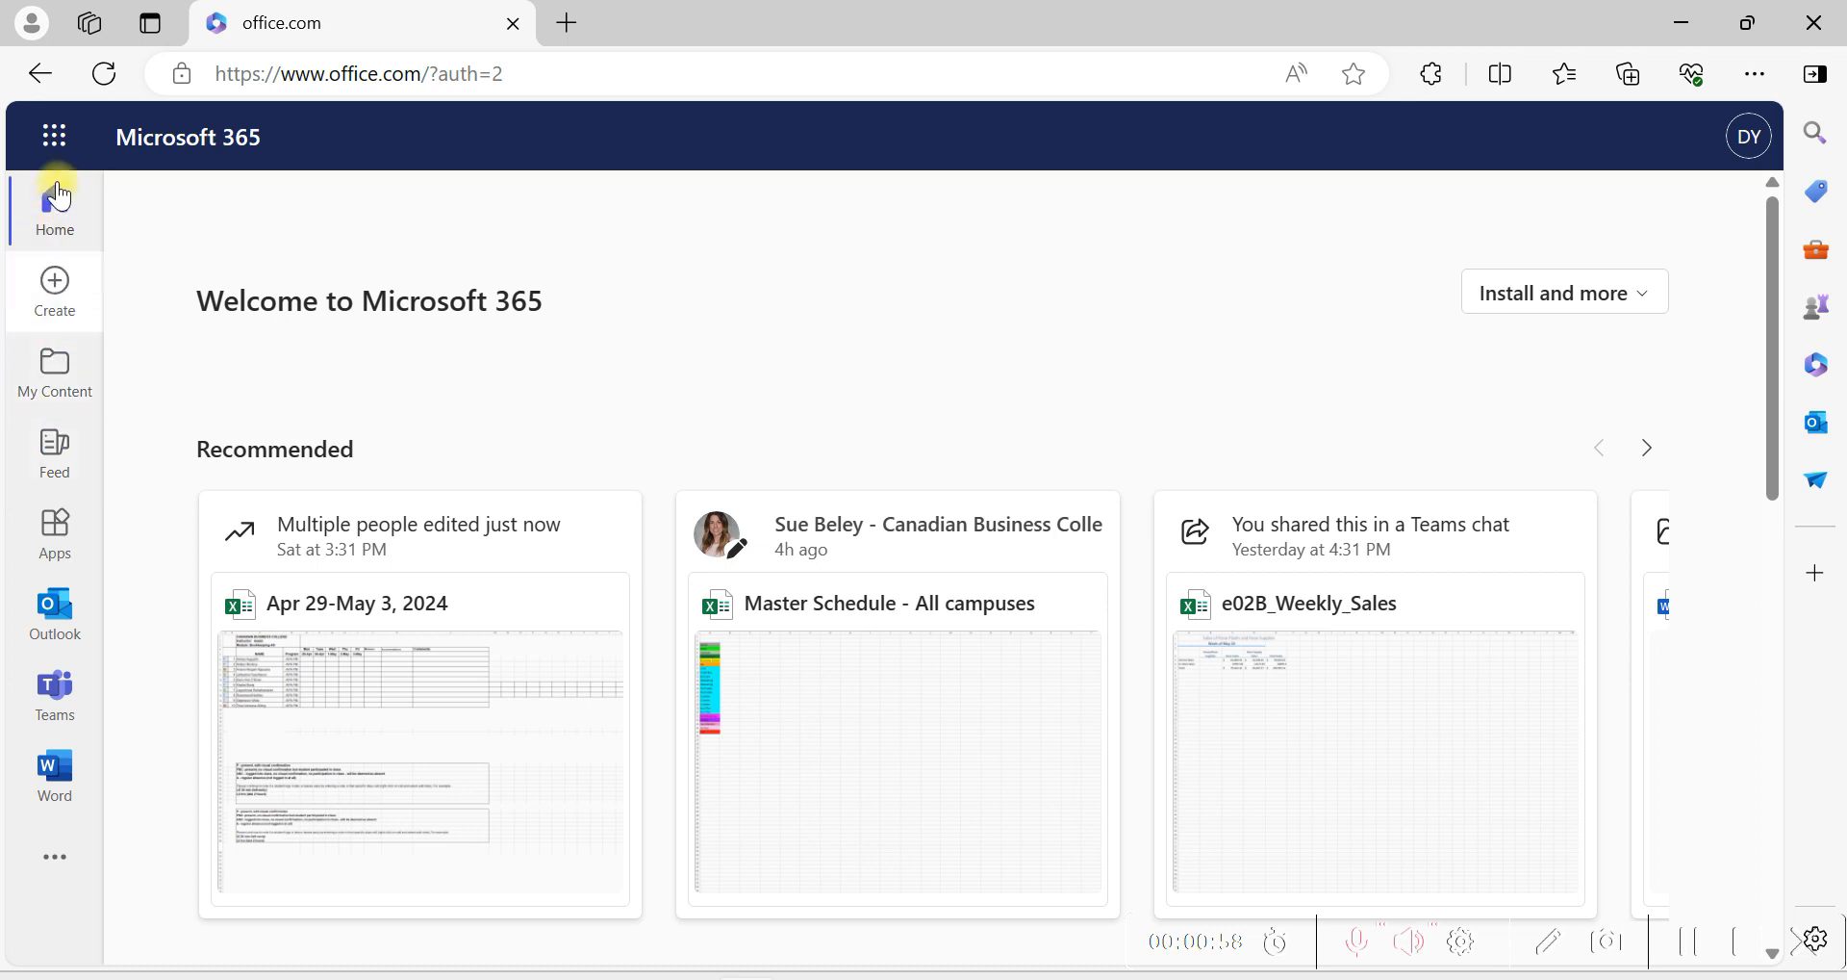
{"action": "left_click", "coordinate": [54, 135]}
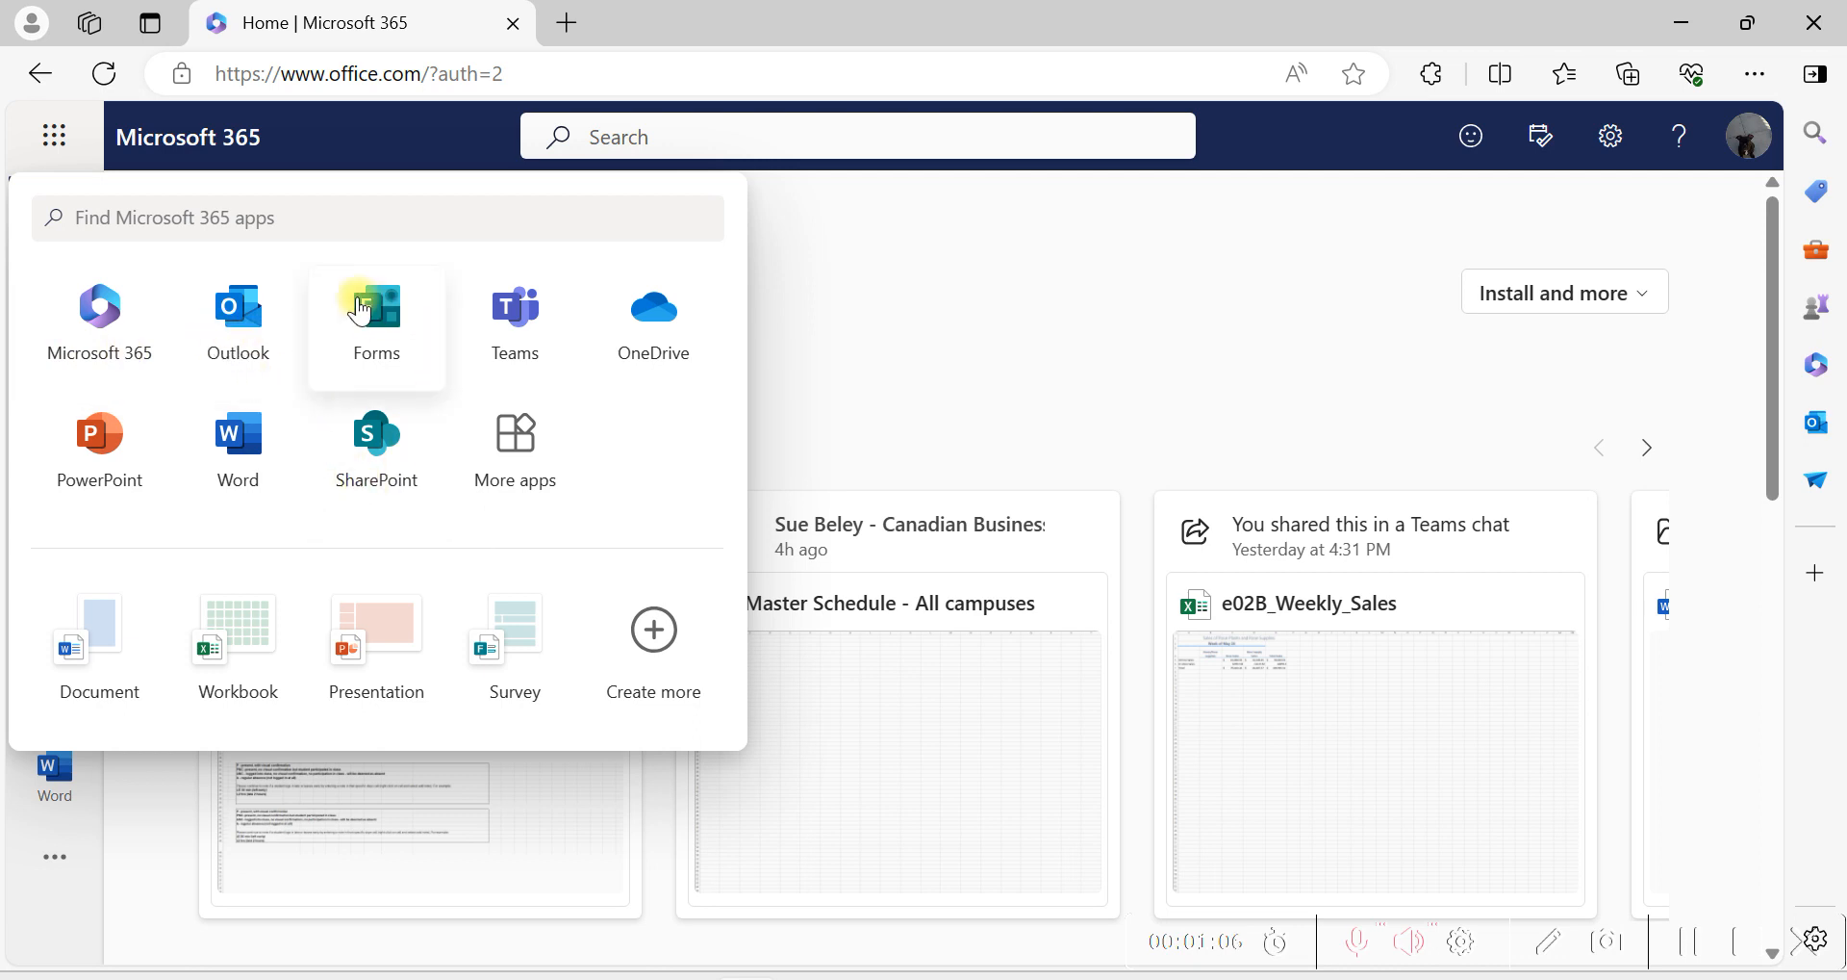
{"action": "left_click", "coordinate": [54, 135]}
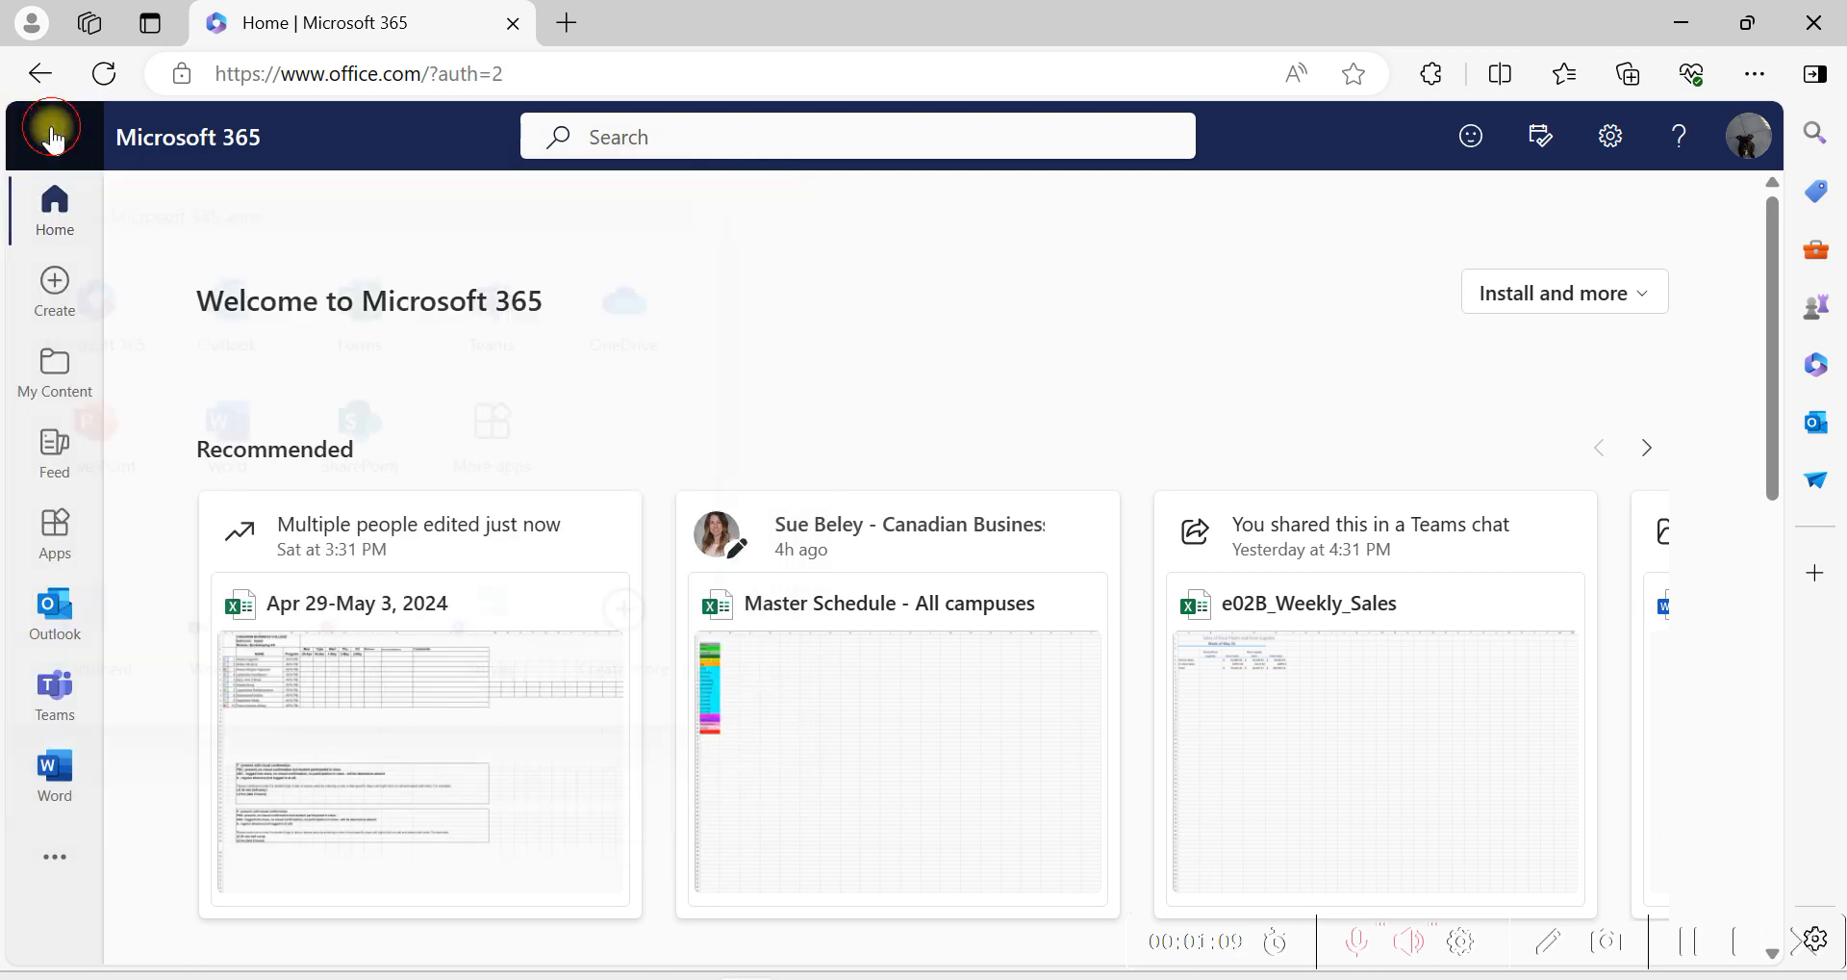
{"action": "left_click", "coordinate": [54, 135]}
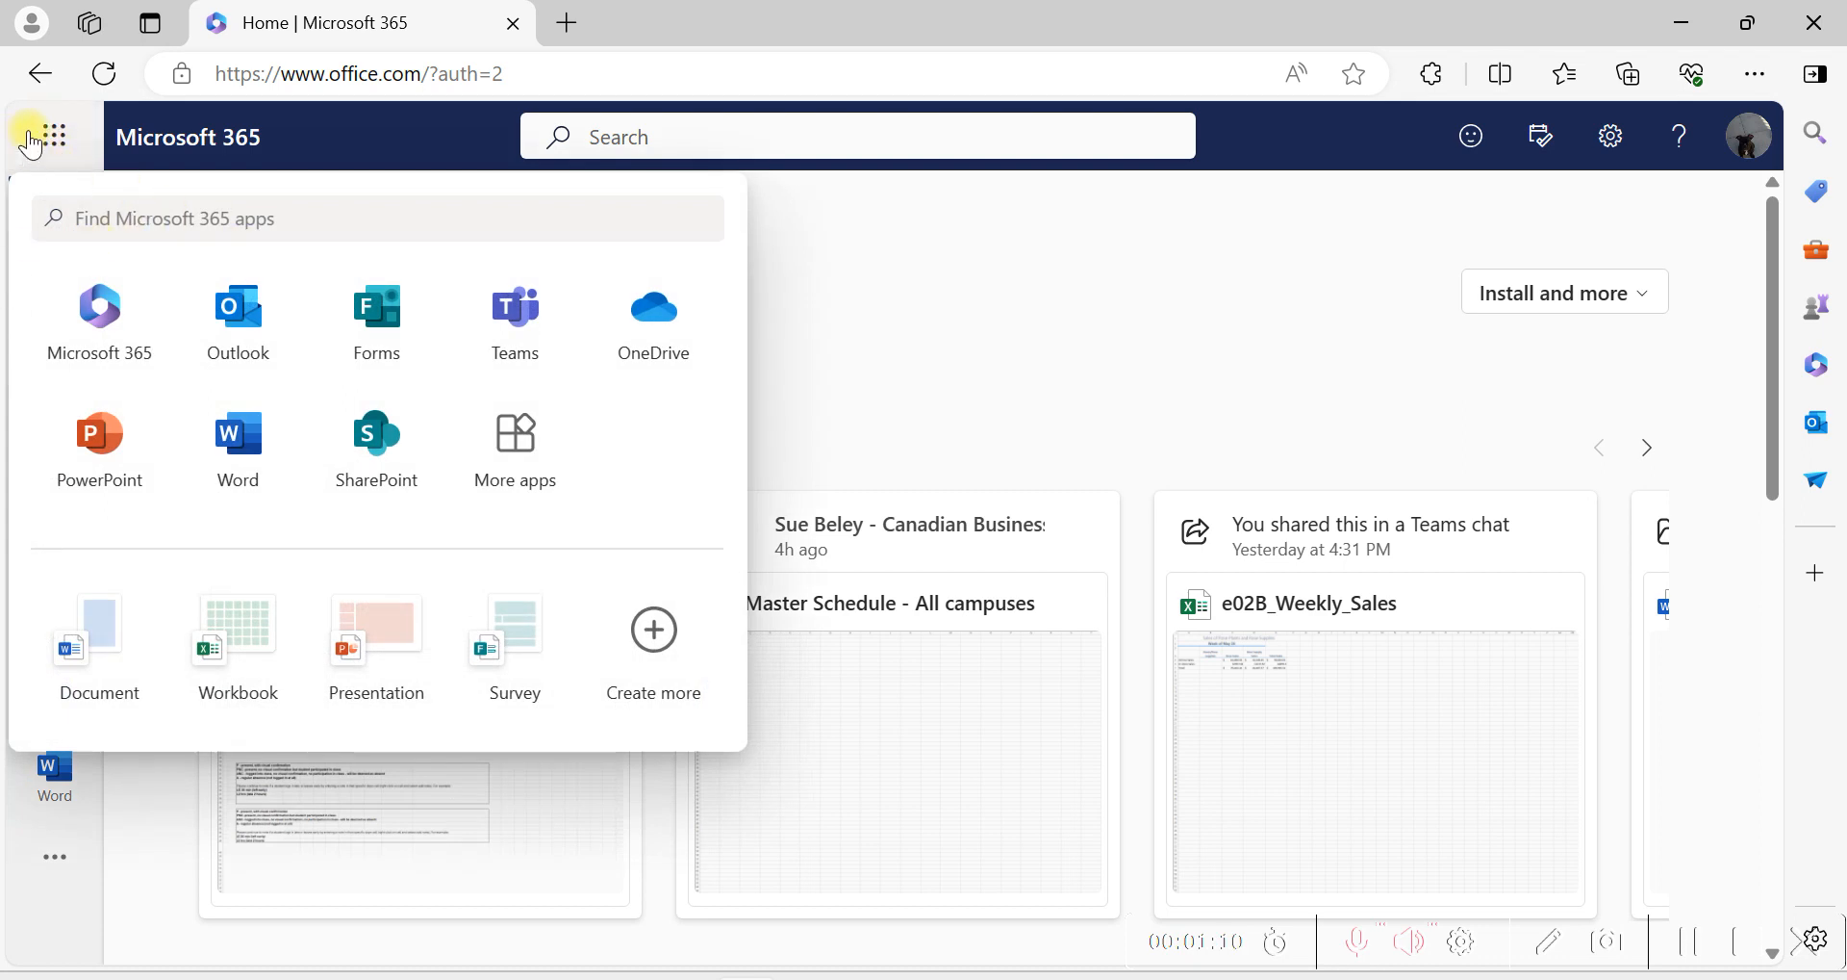
{"action": "left_click", "coordinate": [654, 290]}
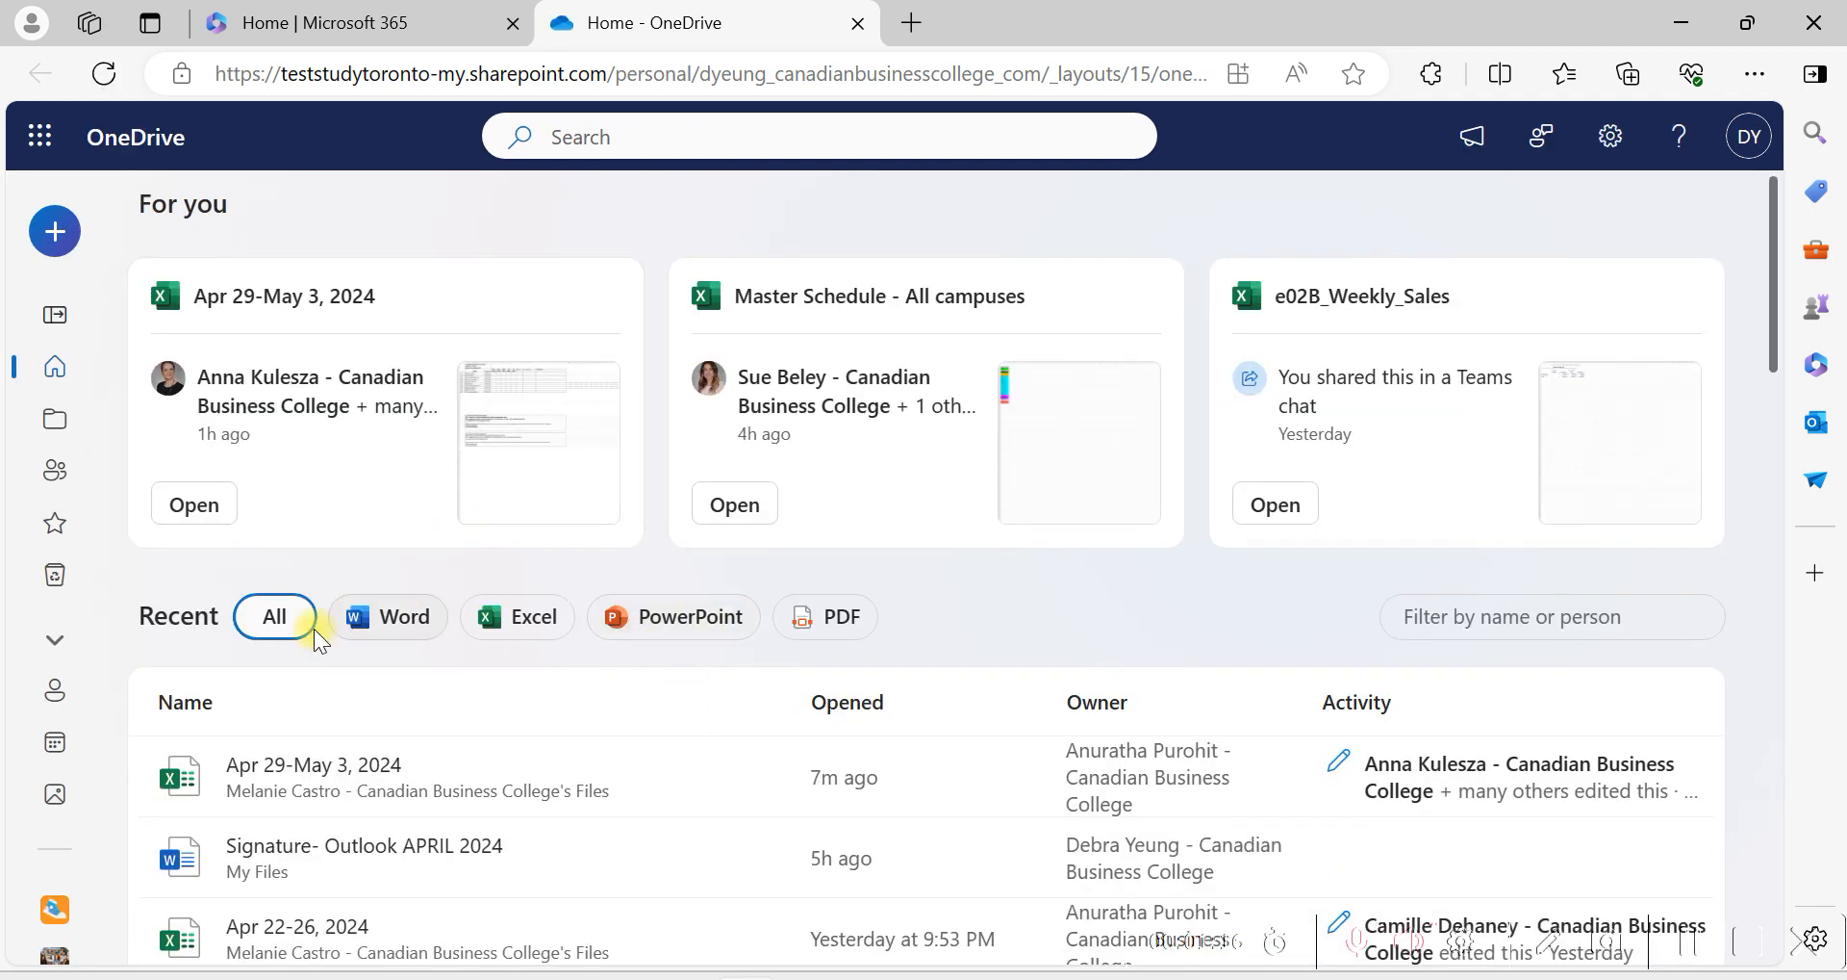
Show My files in OneDrive and select the Excel-PM-Apr-22-2024 folder.
{"action": "left_click", "coordinate": [53, 423]}
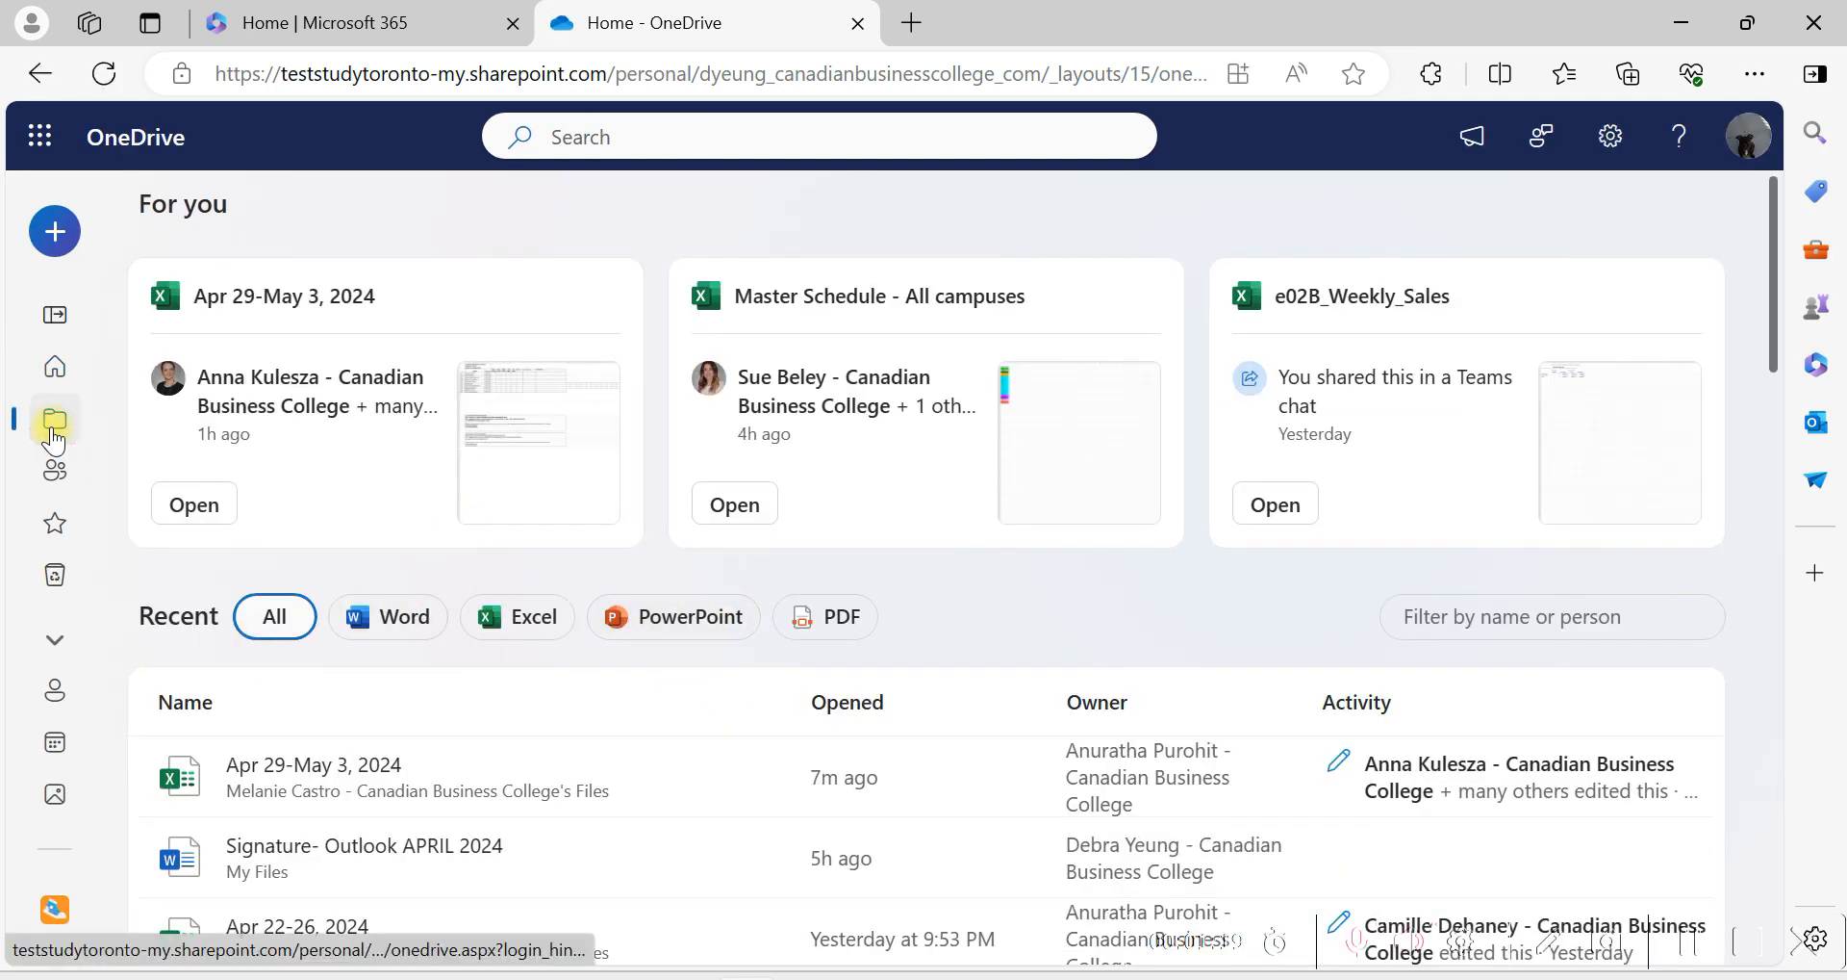
{"action": "scroll", "coordinate": [414, 577], "scroll_direction": "down", "scroll_amount": 2}
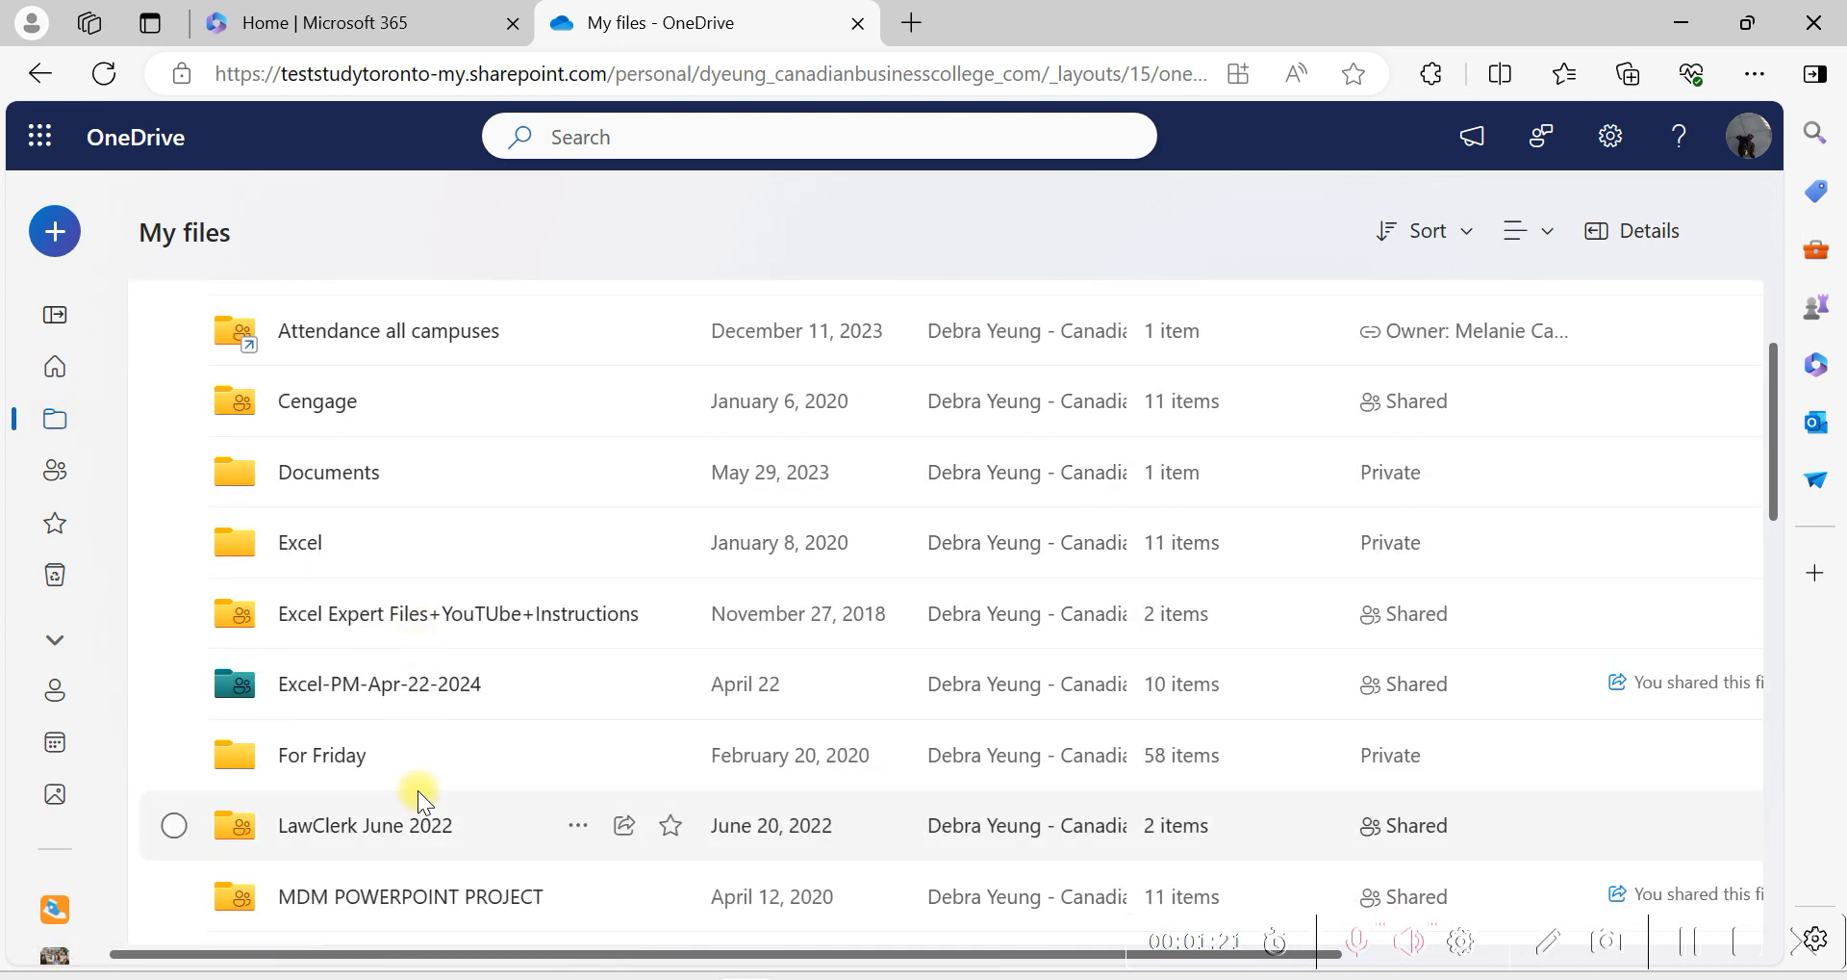
{"action": "left_click", "coordinate": [385, 714]}
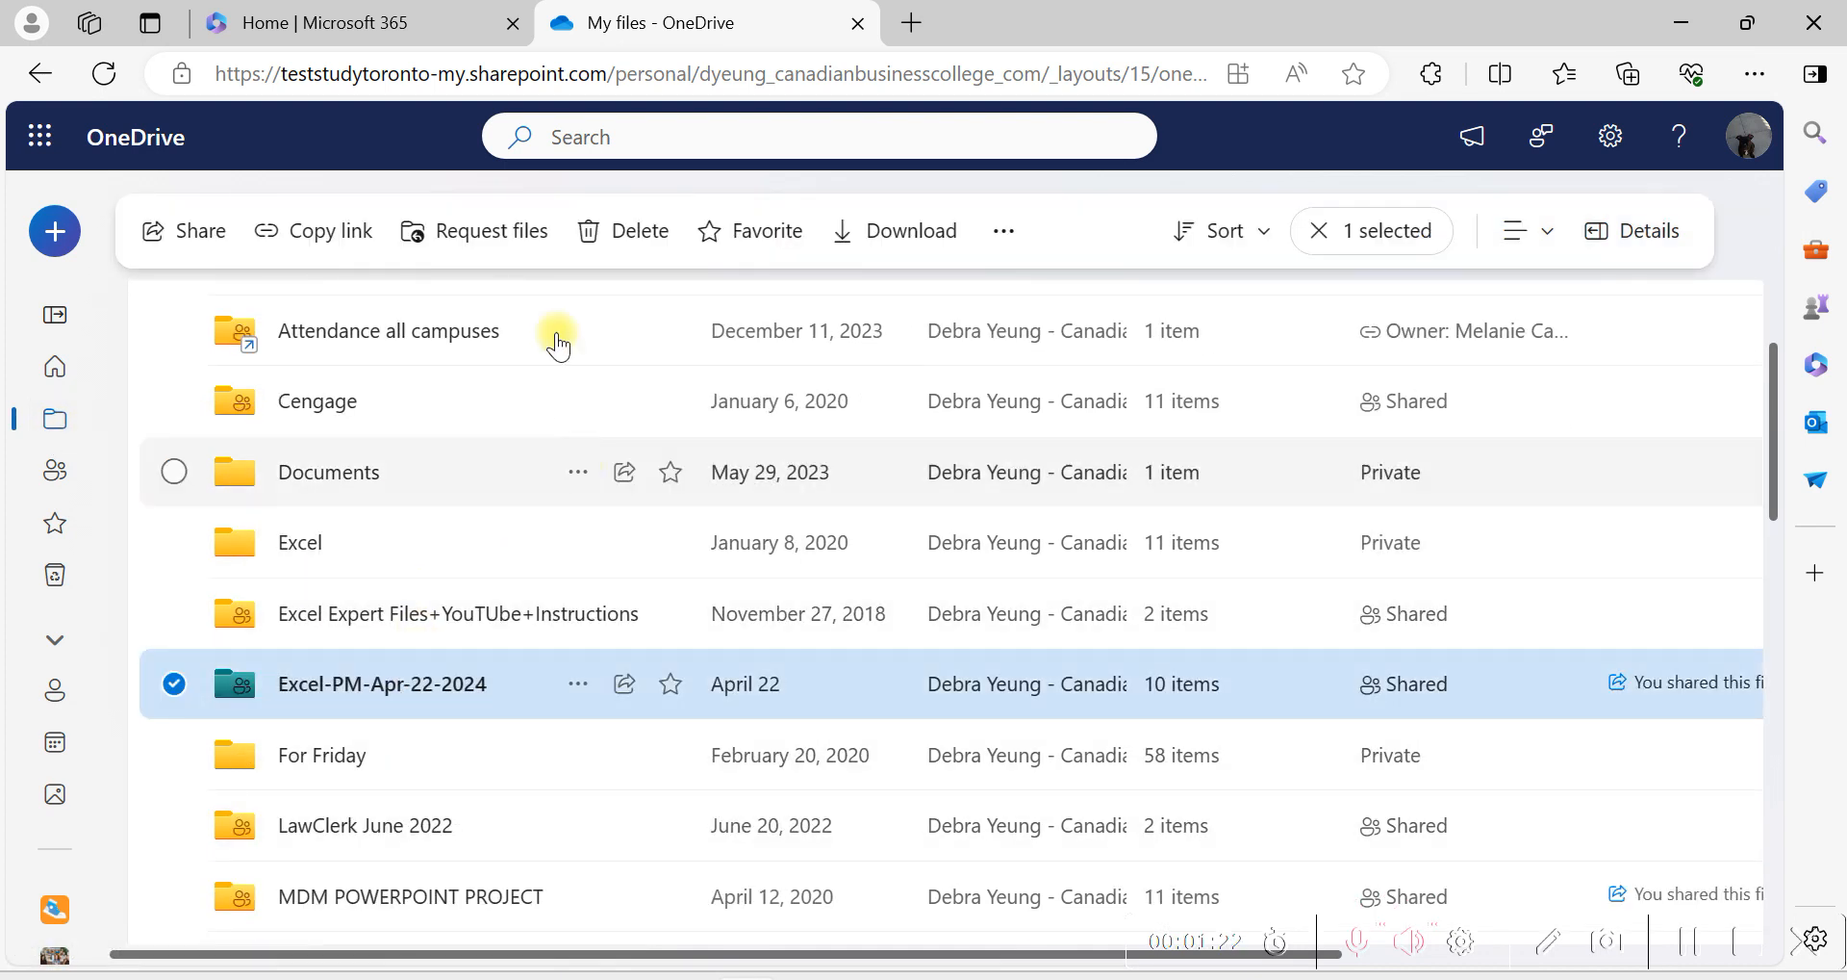
Search My files for the copied text Enterprise_Fund, view the suggested e03A_Enterprise_Fund.xlsx workbook and close it again.
{"action": "right_click", "coordinate": [670, 120]}
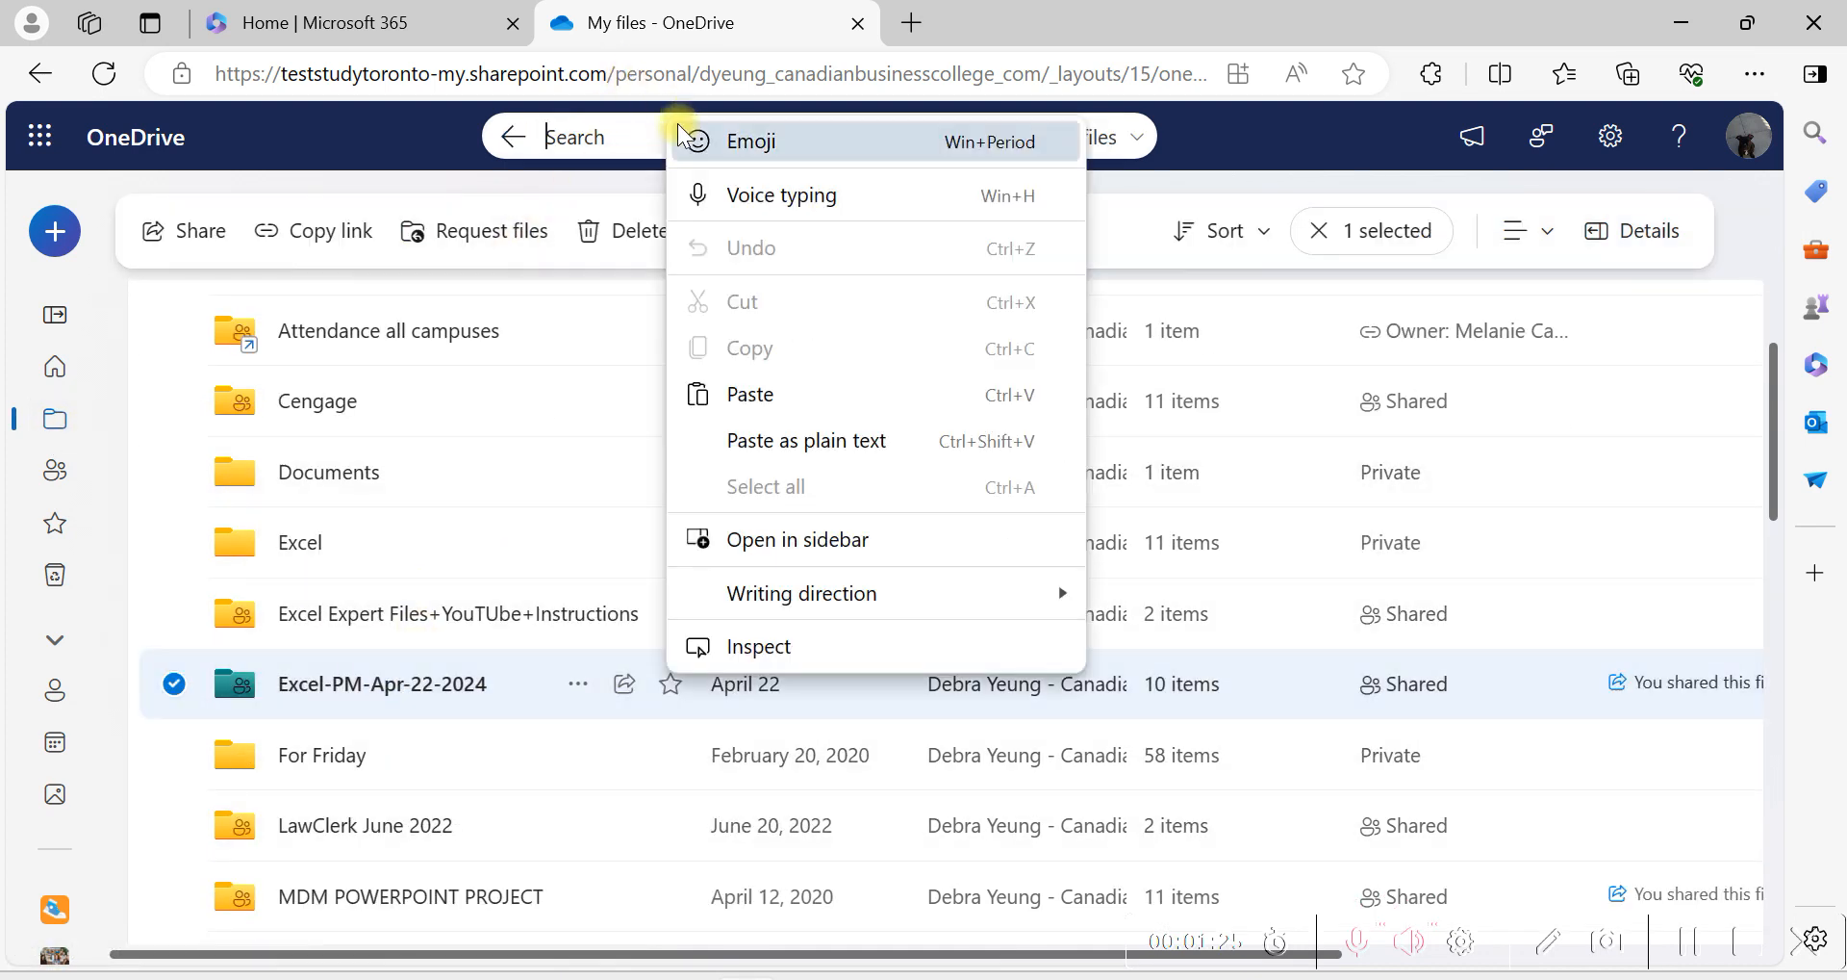
{"action": "left_click", "coordinate": [805, 443]}
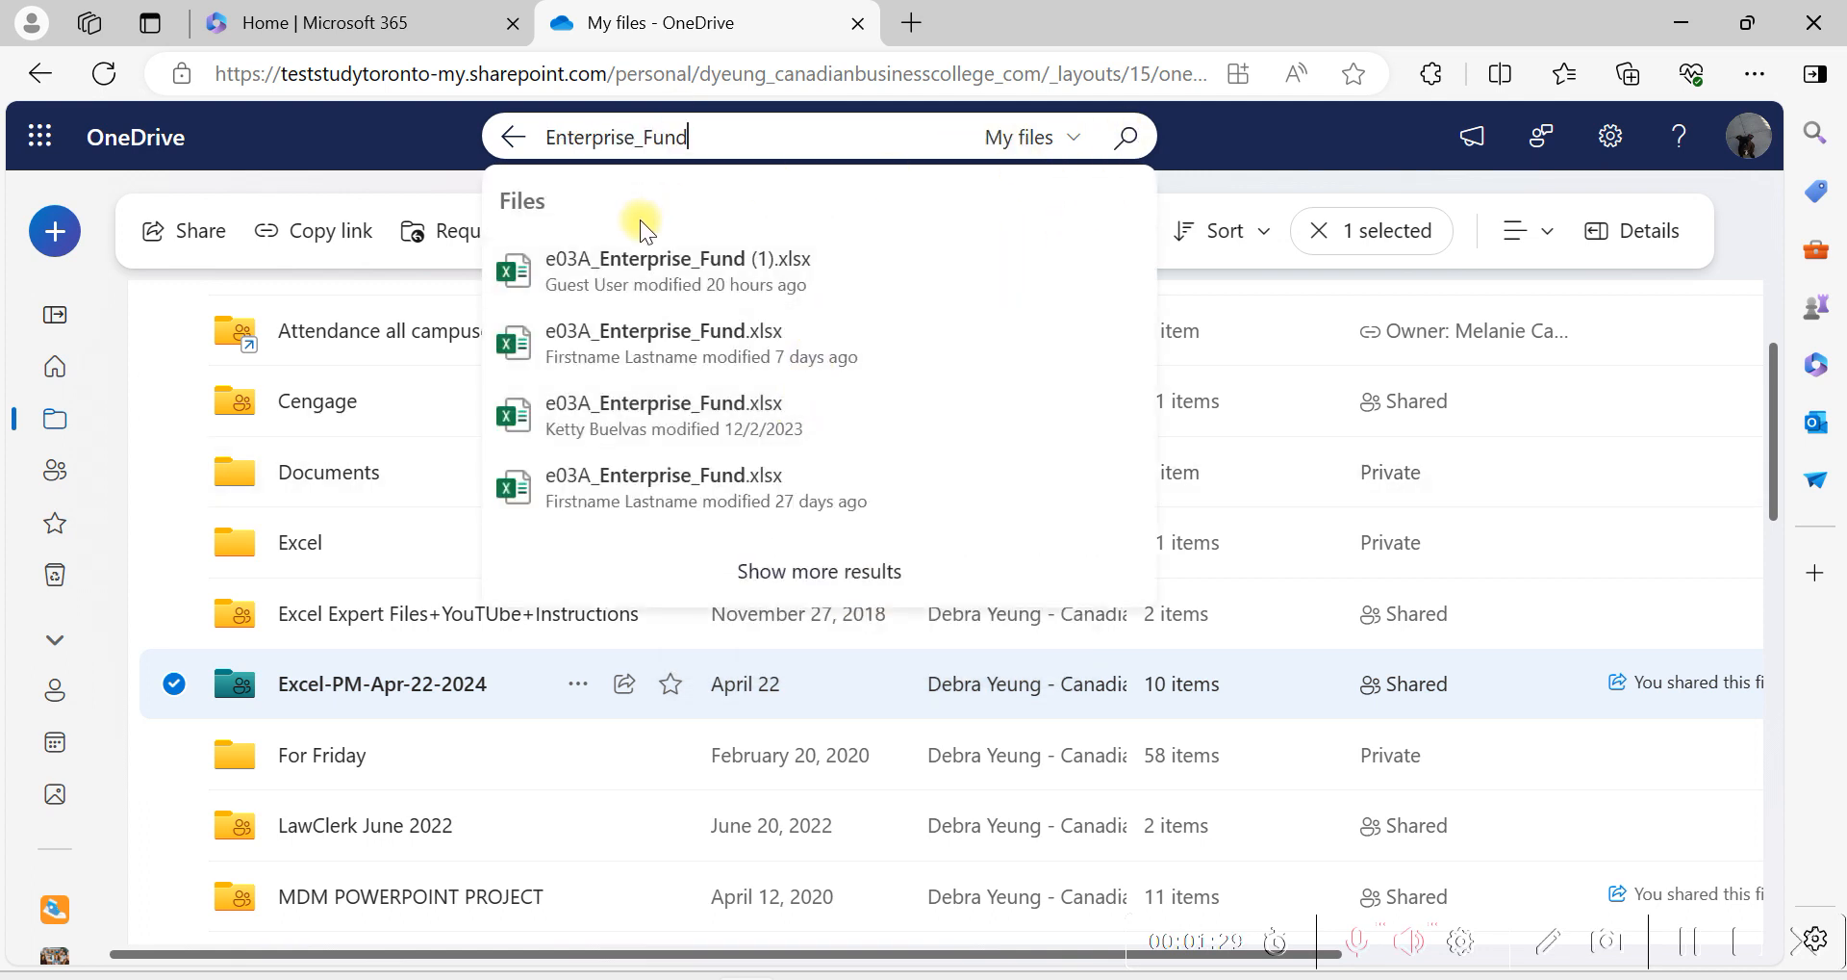
{"action": "left_click", "coordinate": [663, 330]}
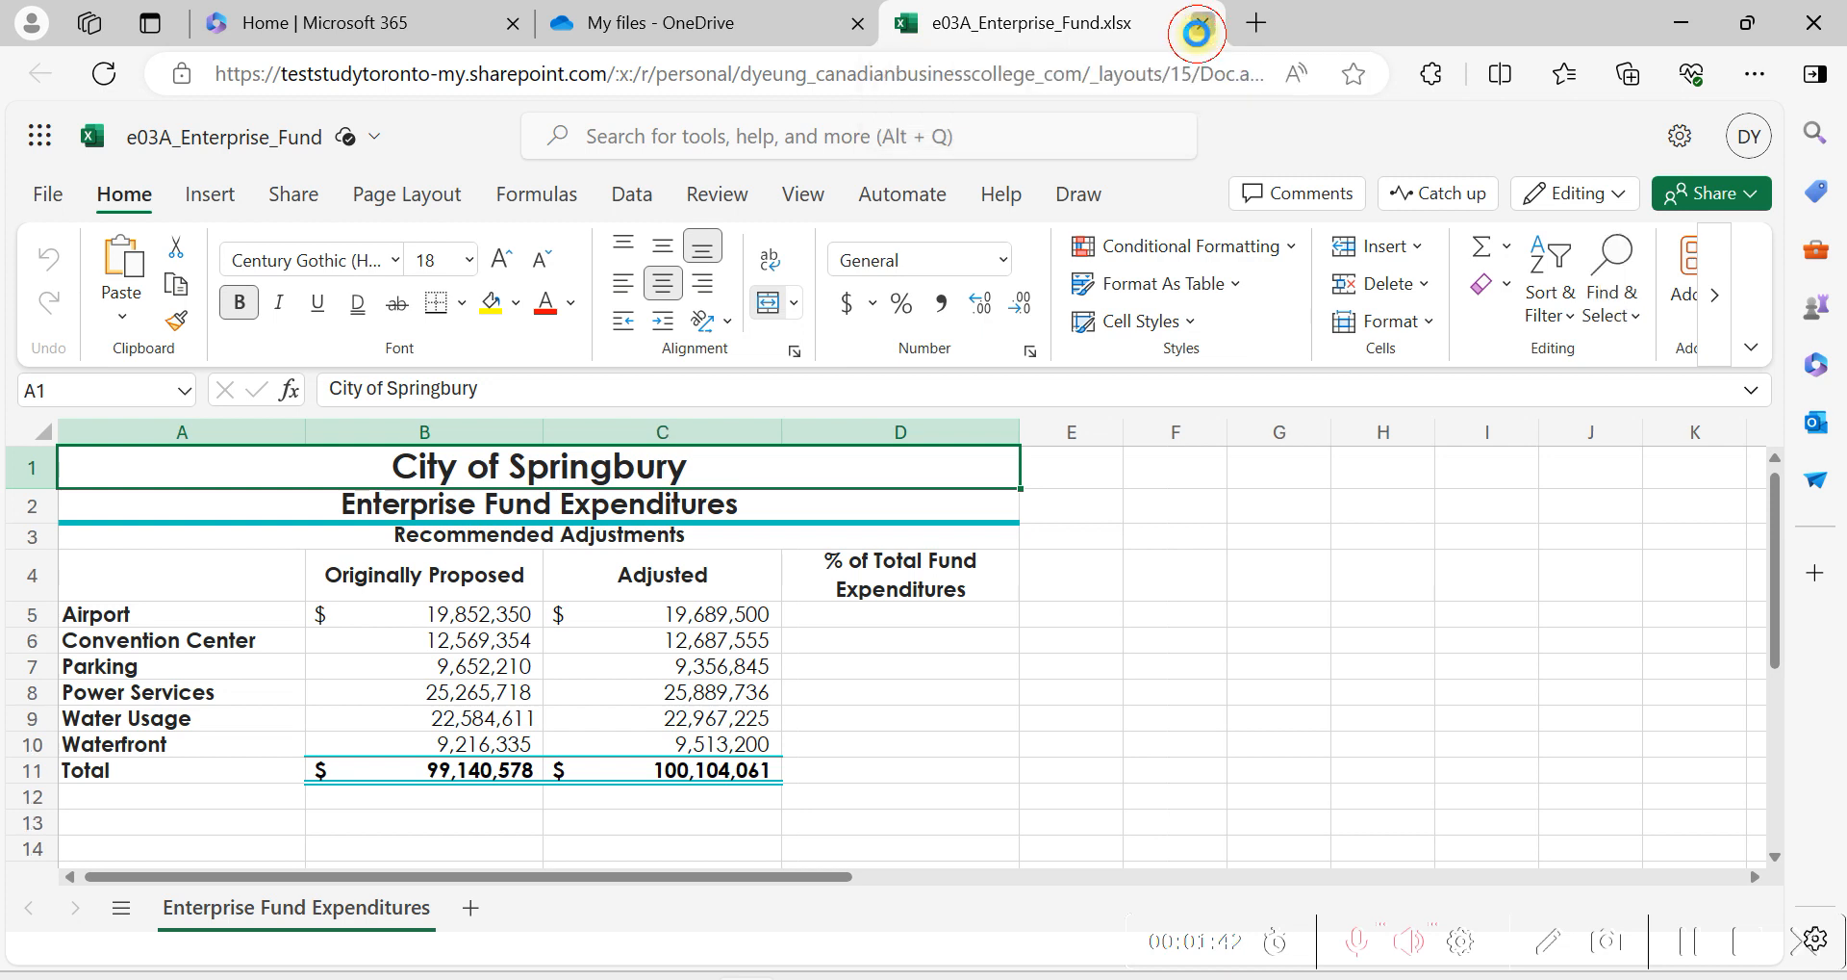
{"action": "left_click", "coordinate": [1201, 23]}
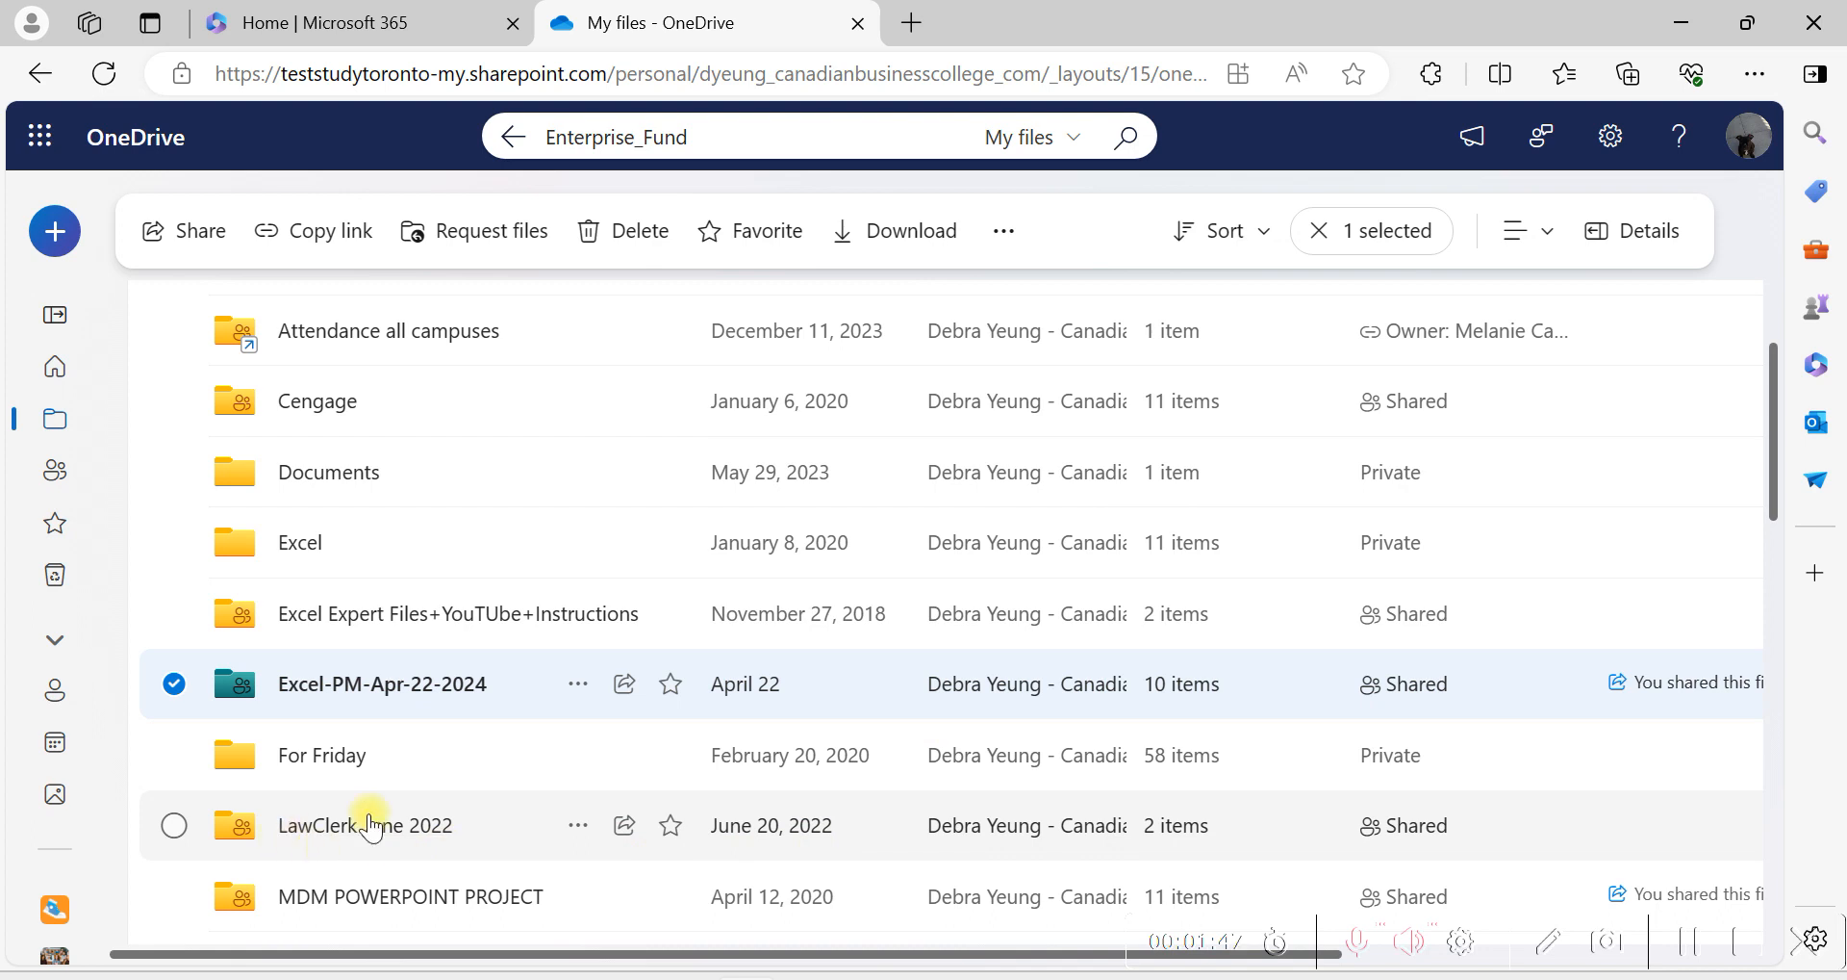
Search inside the Excel-PM-Apr-22-2024 folder for Enterprise_Fund and download the e03A_Enterprise_Fund.xlsx workbook.
{"action": "left_click", "coordinate": [394, 688]}
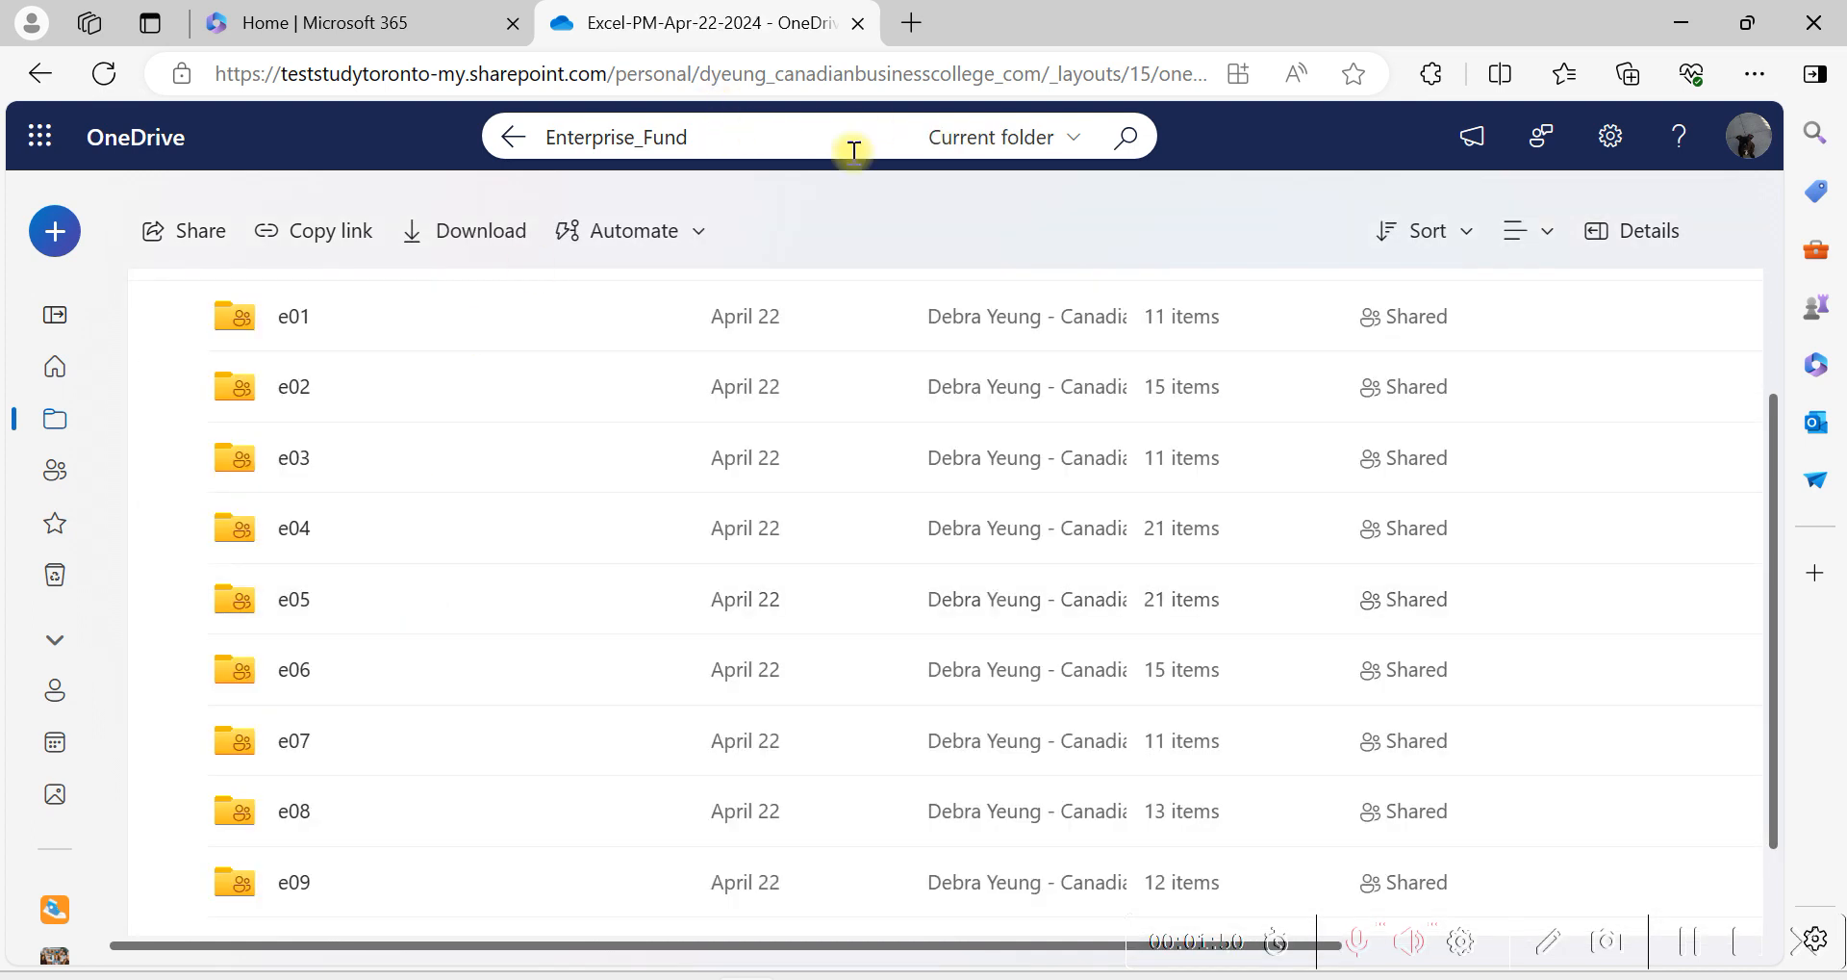
{"action": "left_click", "coordinate": [1127, 137]}
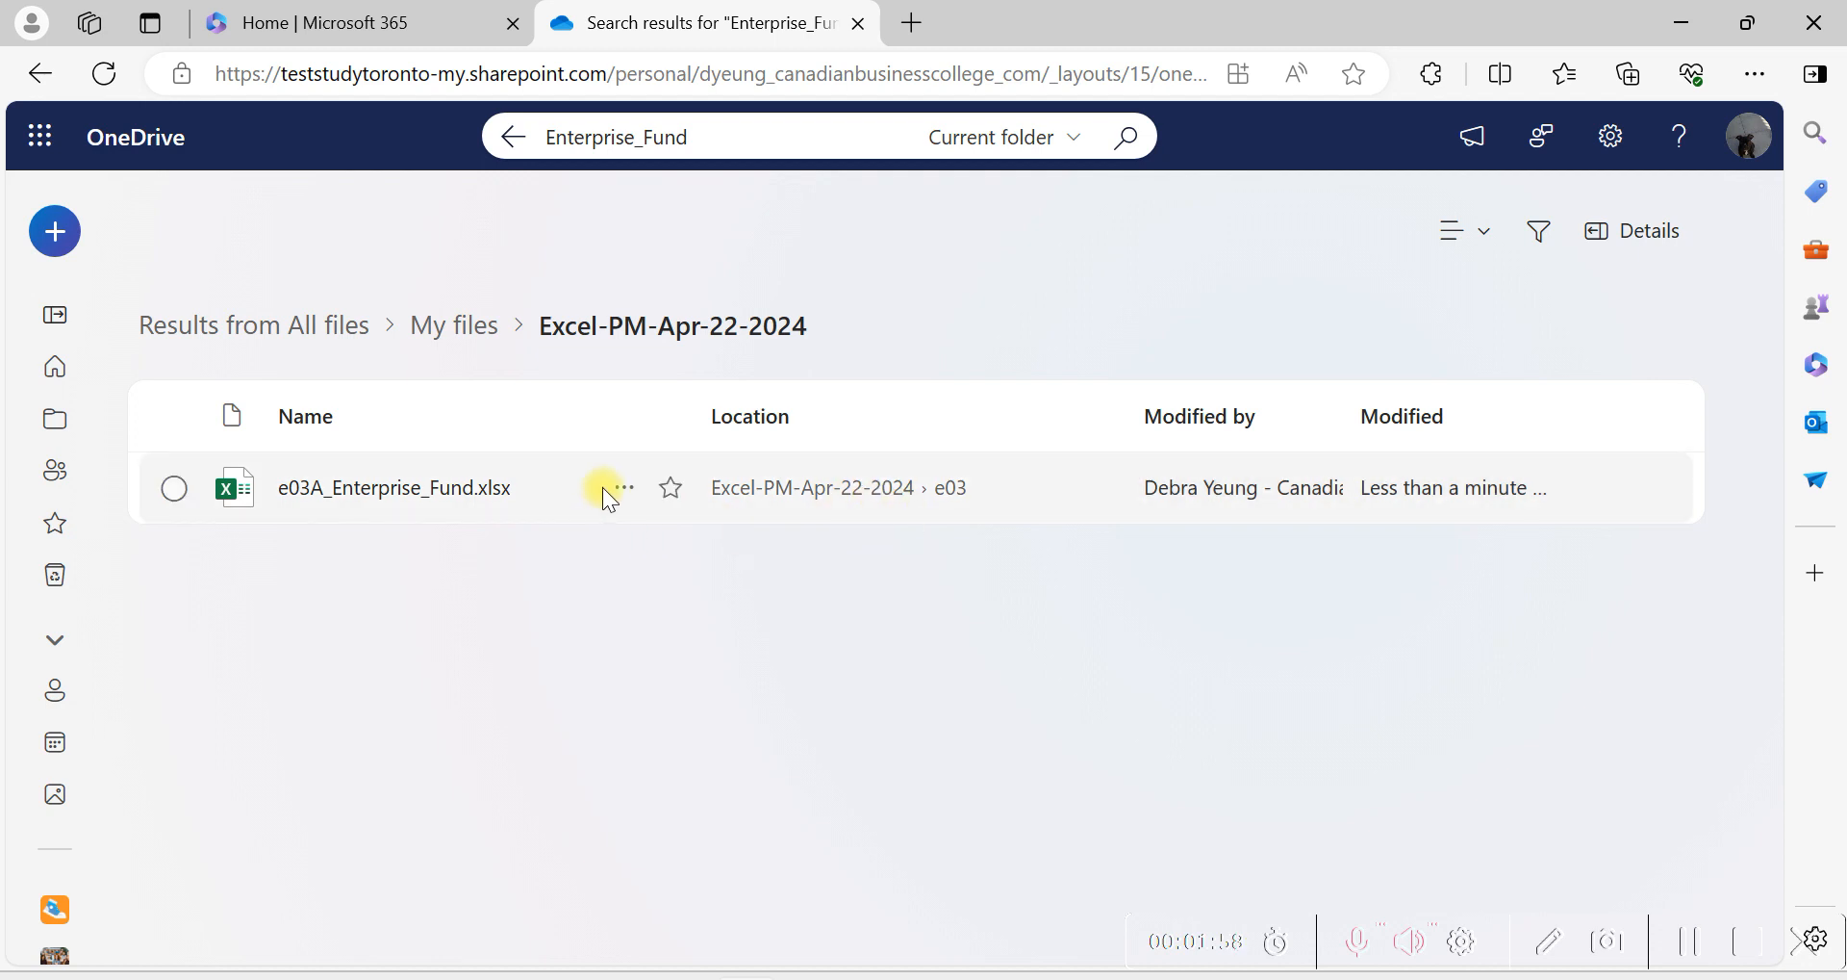
{"action": "left_click", "coordinate": [604, 490]}
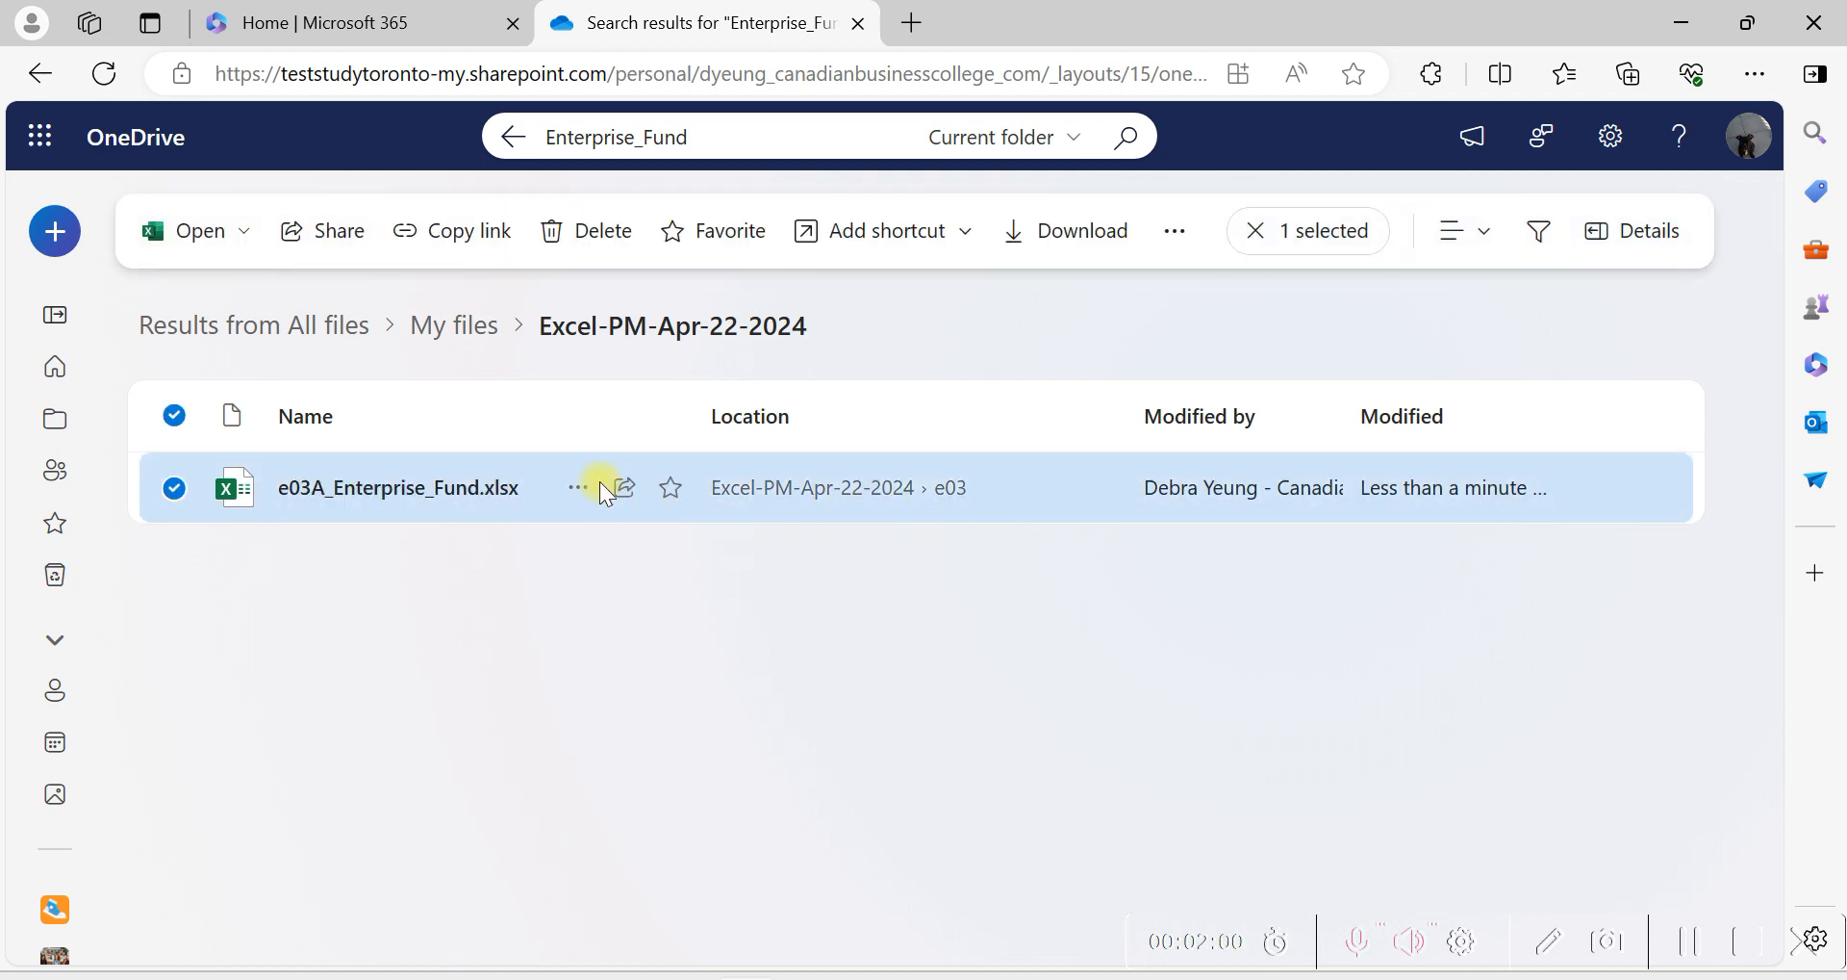
{"action": "left_click", "coordinate": [577, 491]}
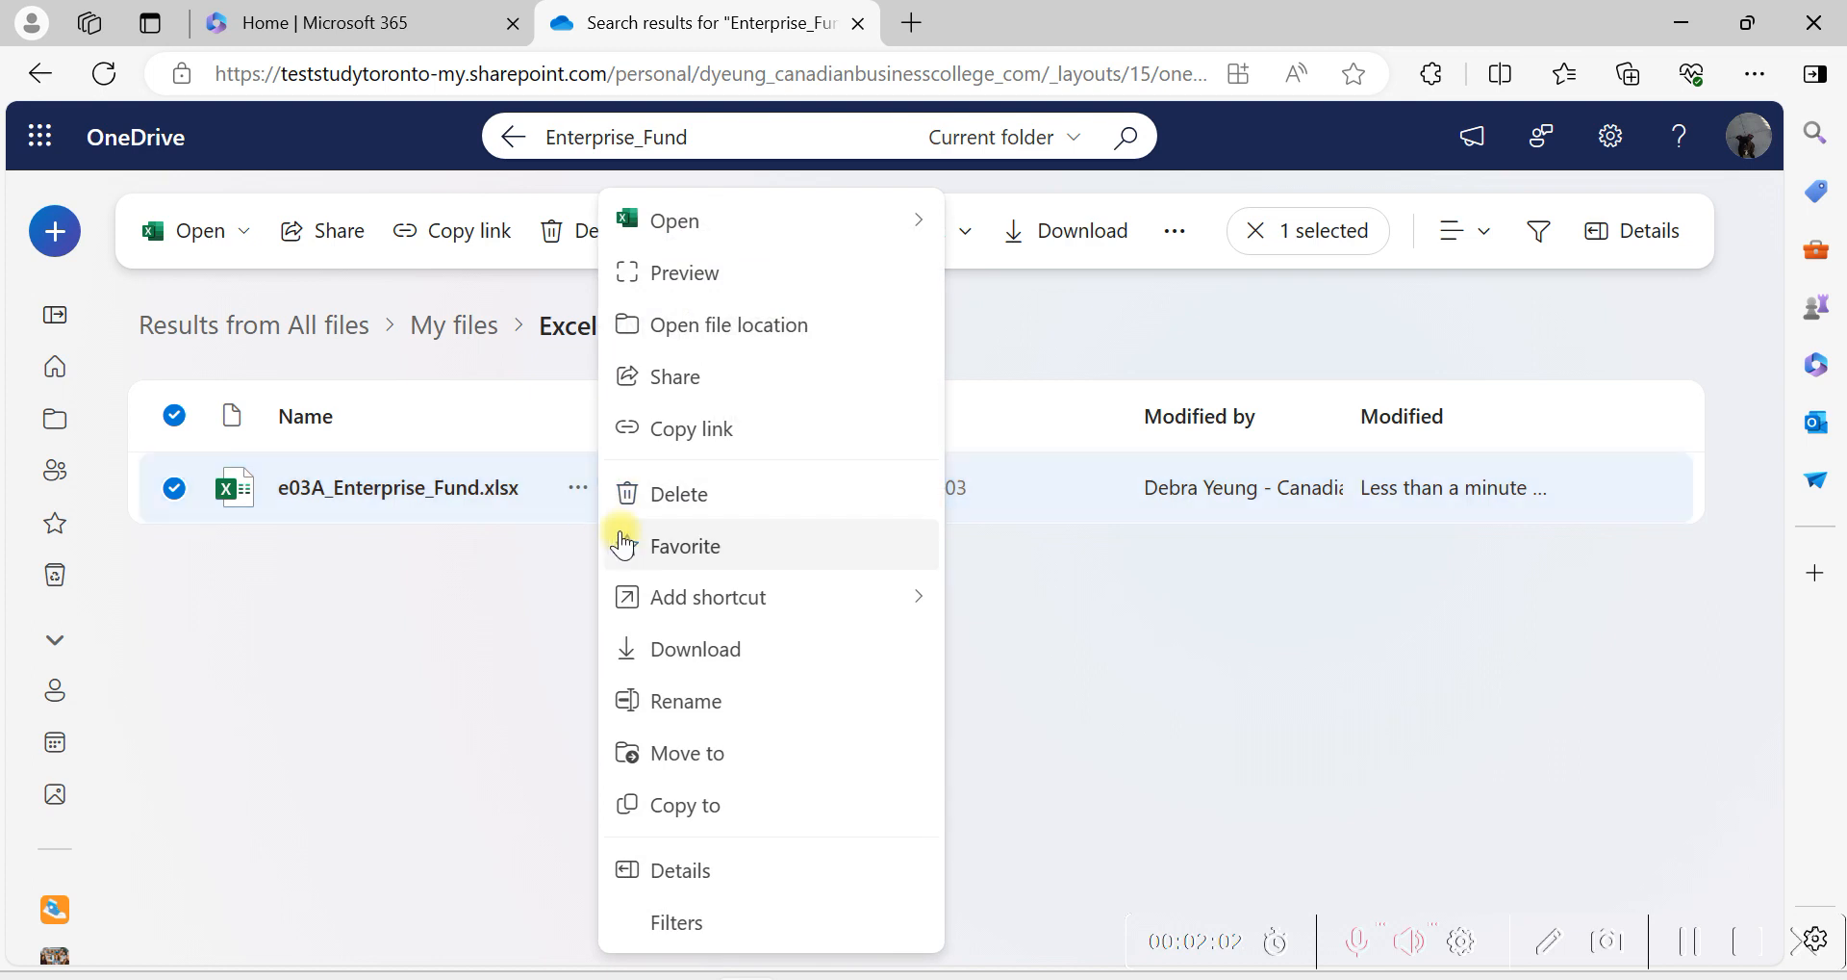
{"action": "left_click", "coordinate": [720, 657]}
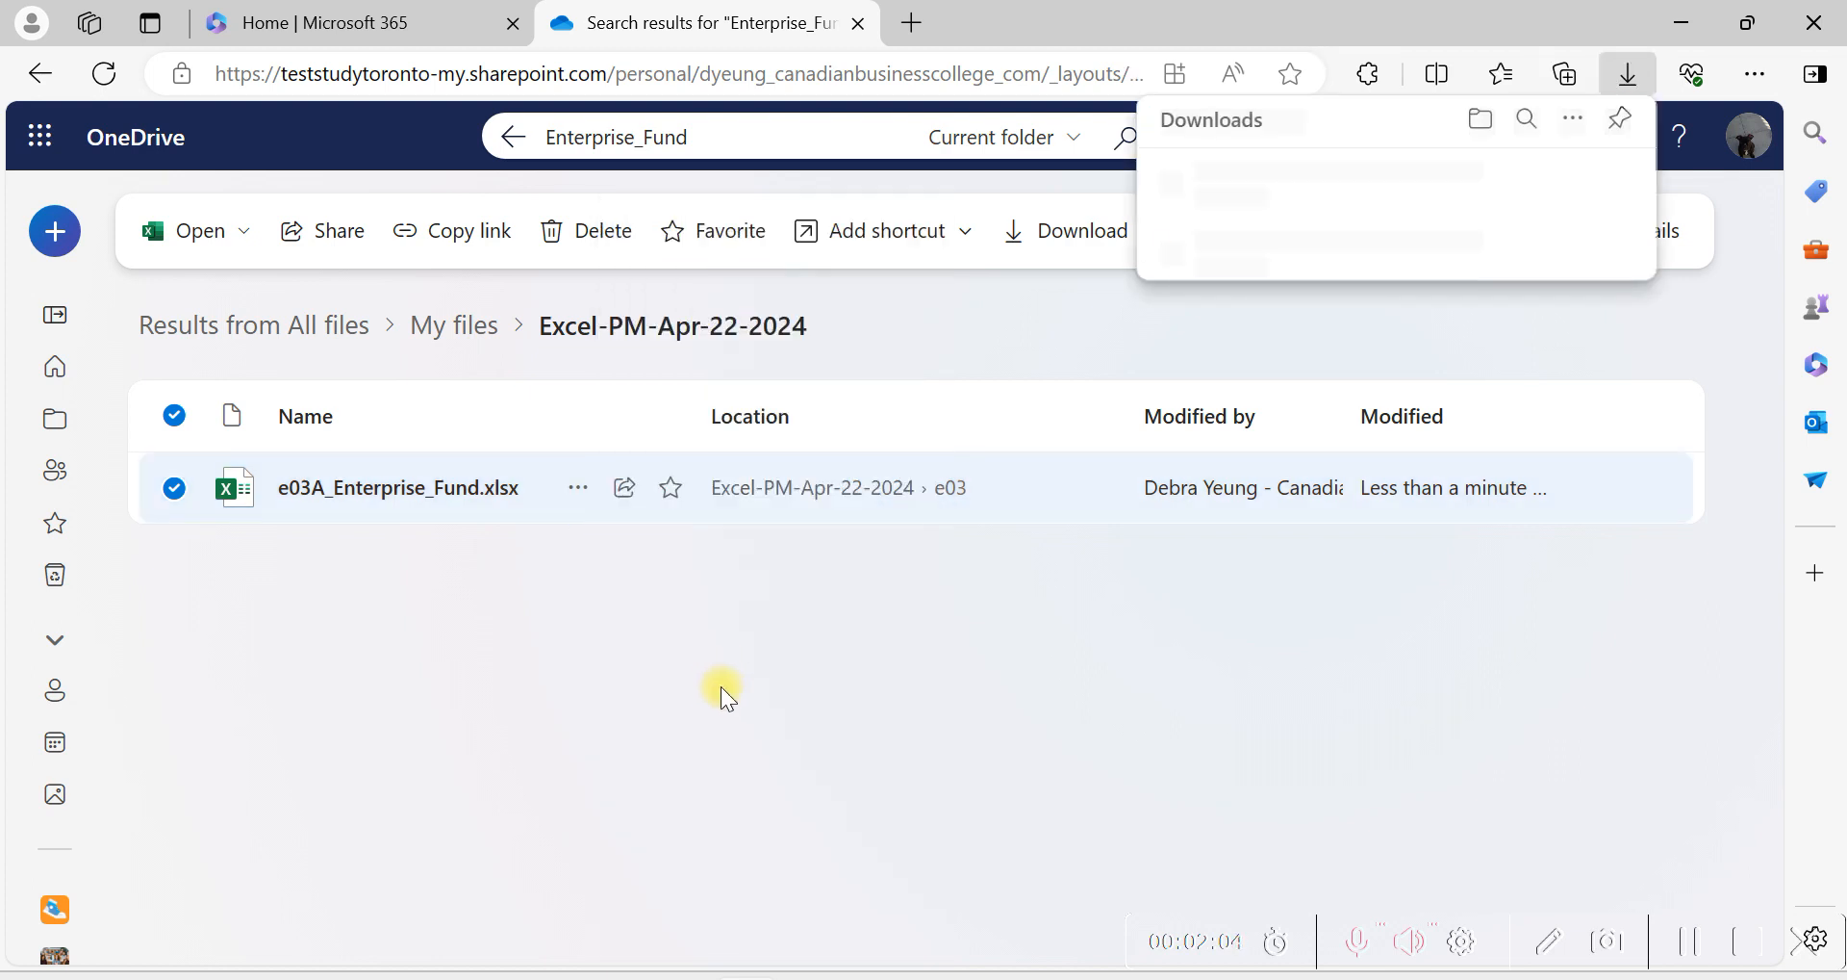
Show the downloaded workbook in its folder and keep it selected under its current name.
{"action": "mouse_move", "coordinate": [1369, 194]}
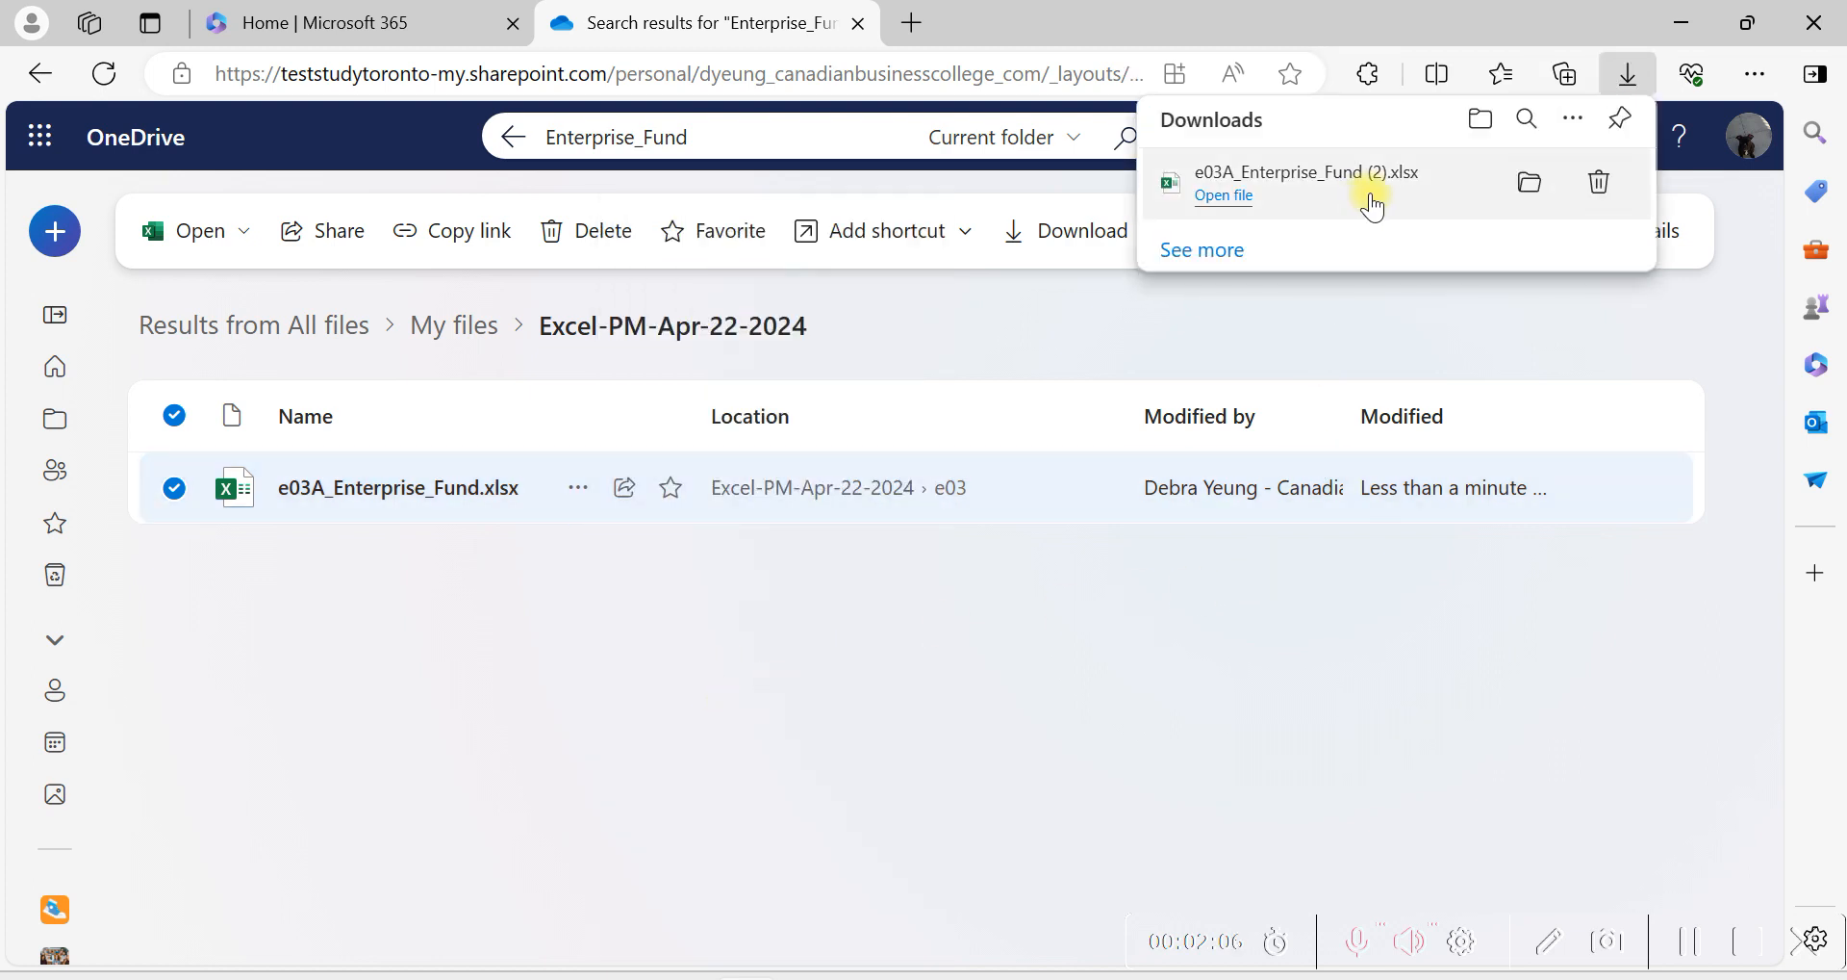
{"action": "left_click", "coordinate": [1521, 193]}
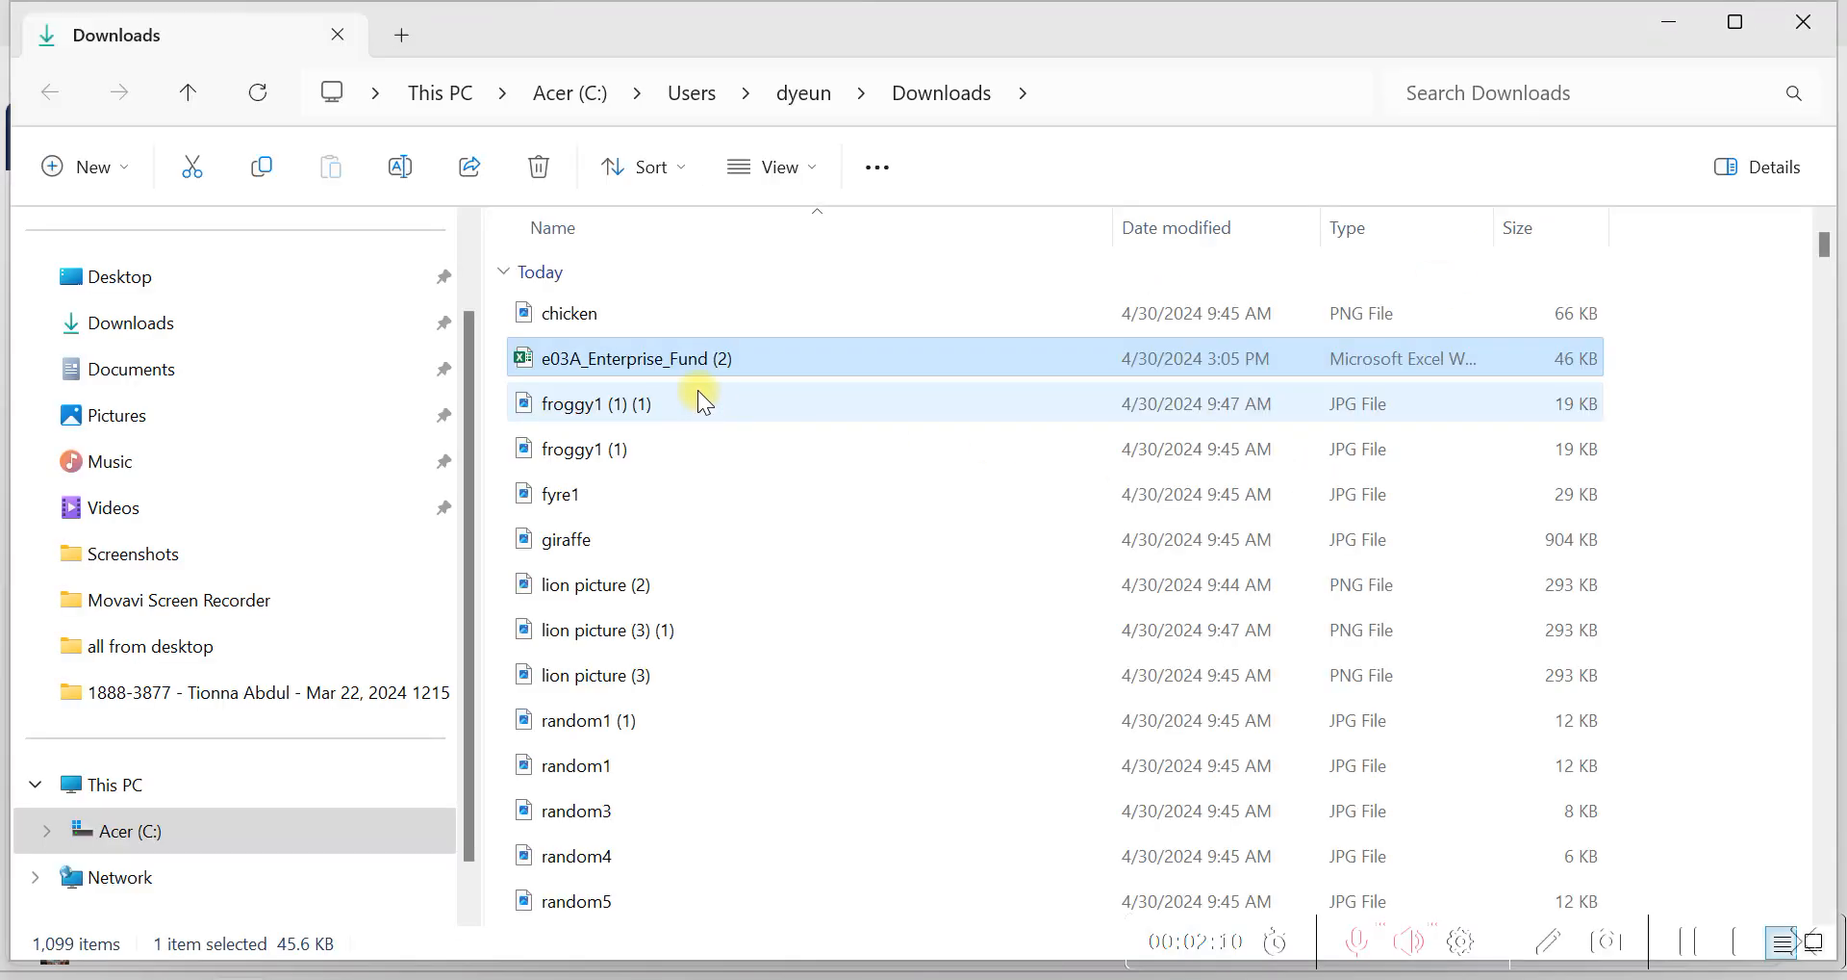
{"action": "left_click", "coordinate": [668, 360]}
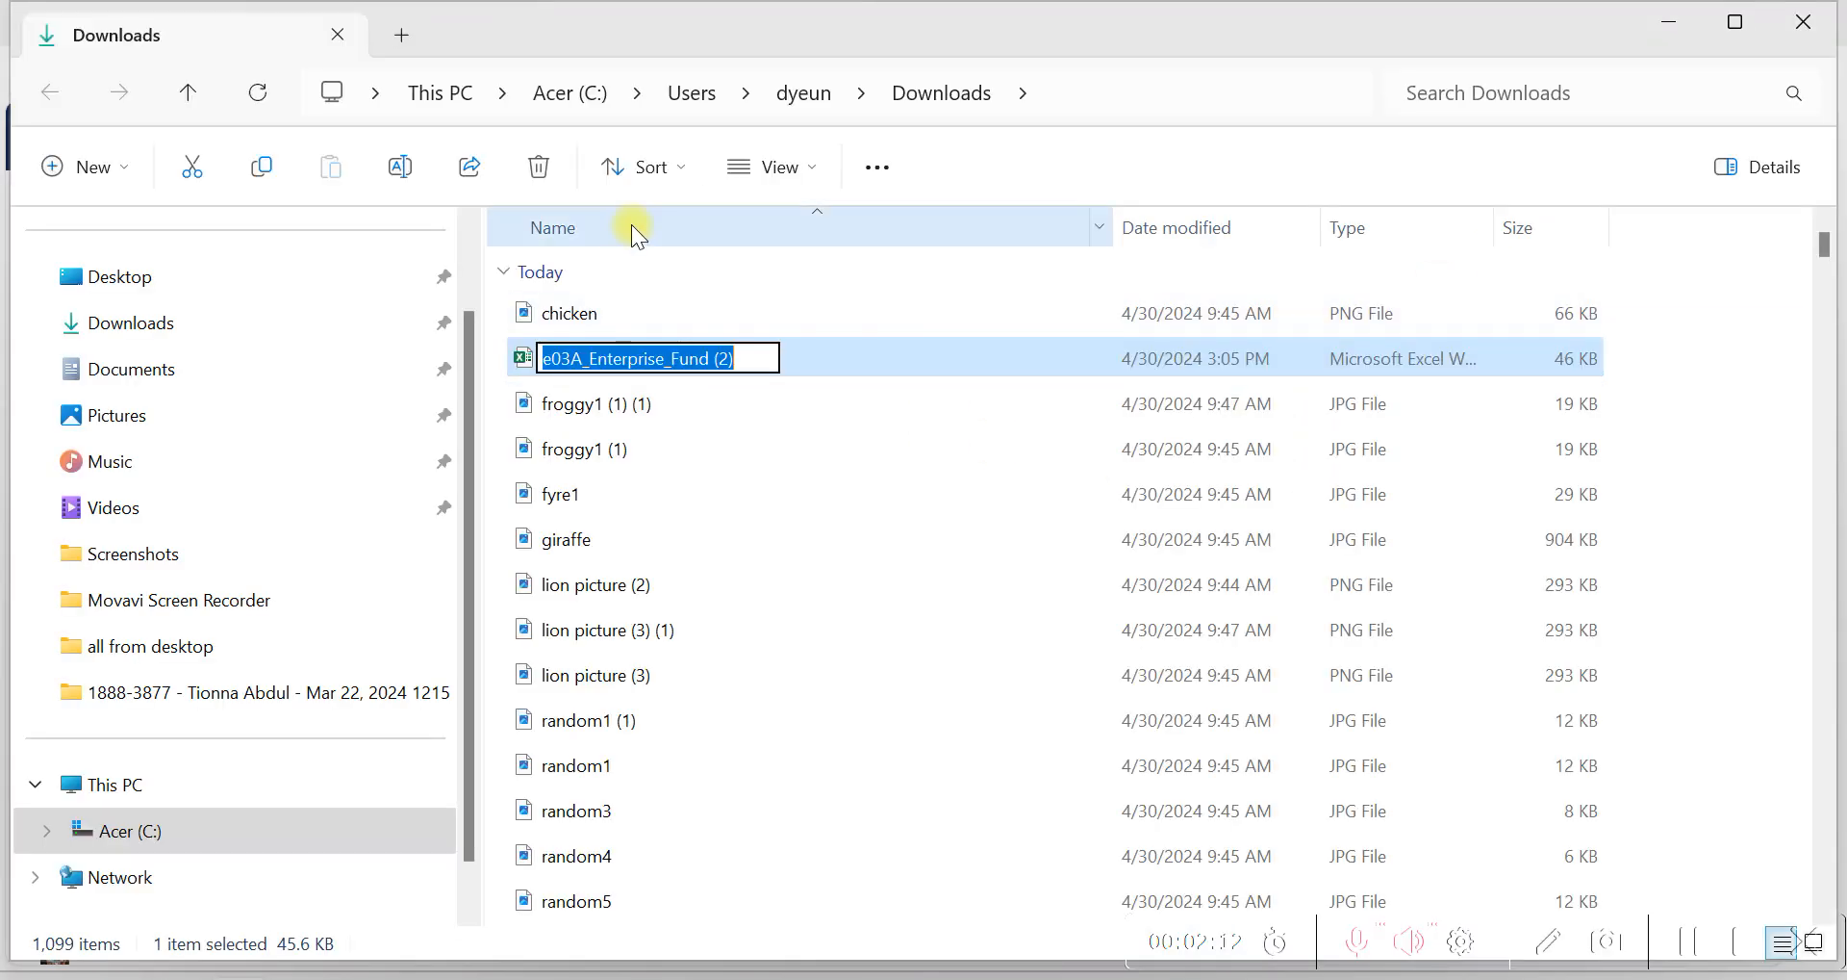
{"action": "left_click", "coordinate": [776, 496]}
{"action": "left_click", "coordinate": [597, 356]}
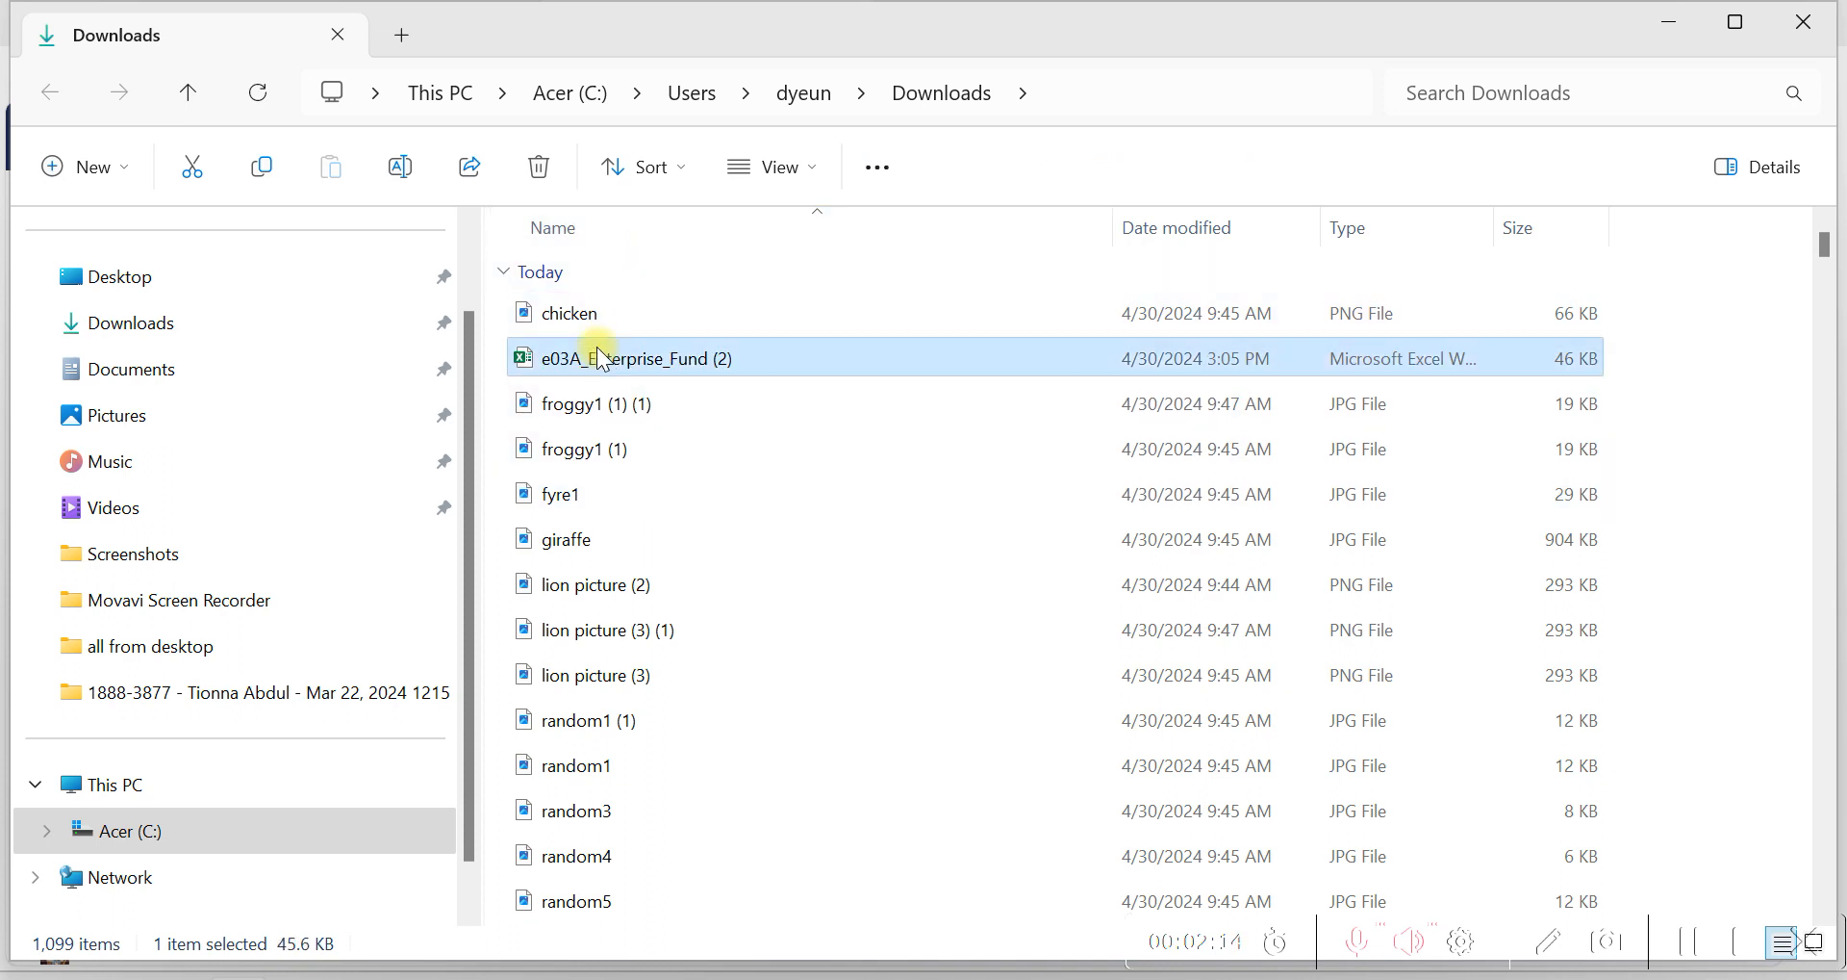
Sort the Downloads folder by name in descending order and open e03A_Enterprise_Fund (2).
{"action": "left_click", "coordinate": [570, 227]}
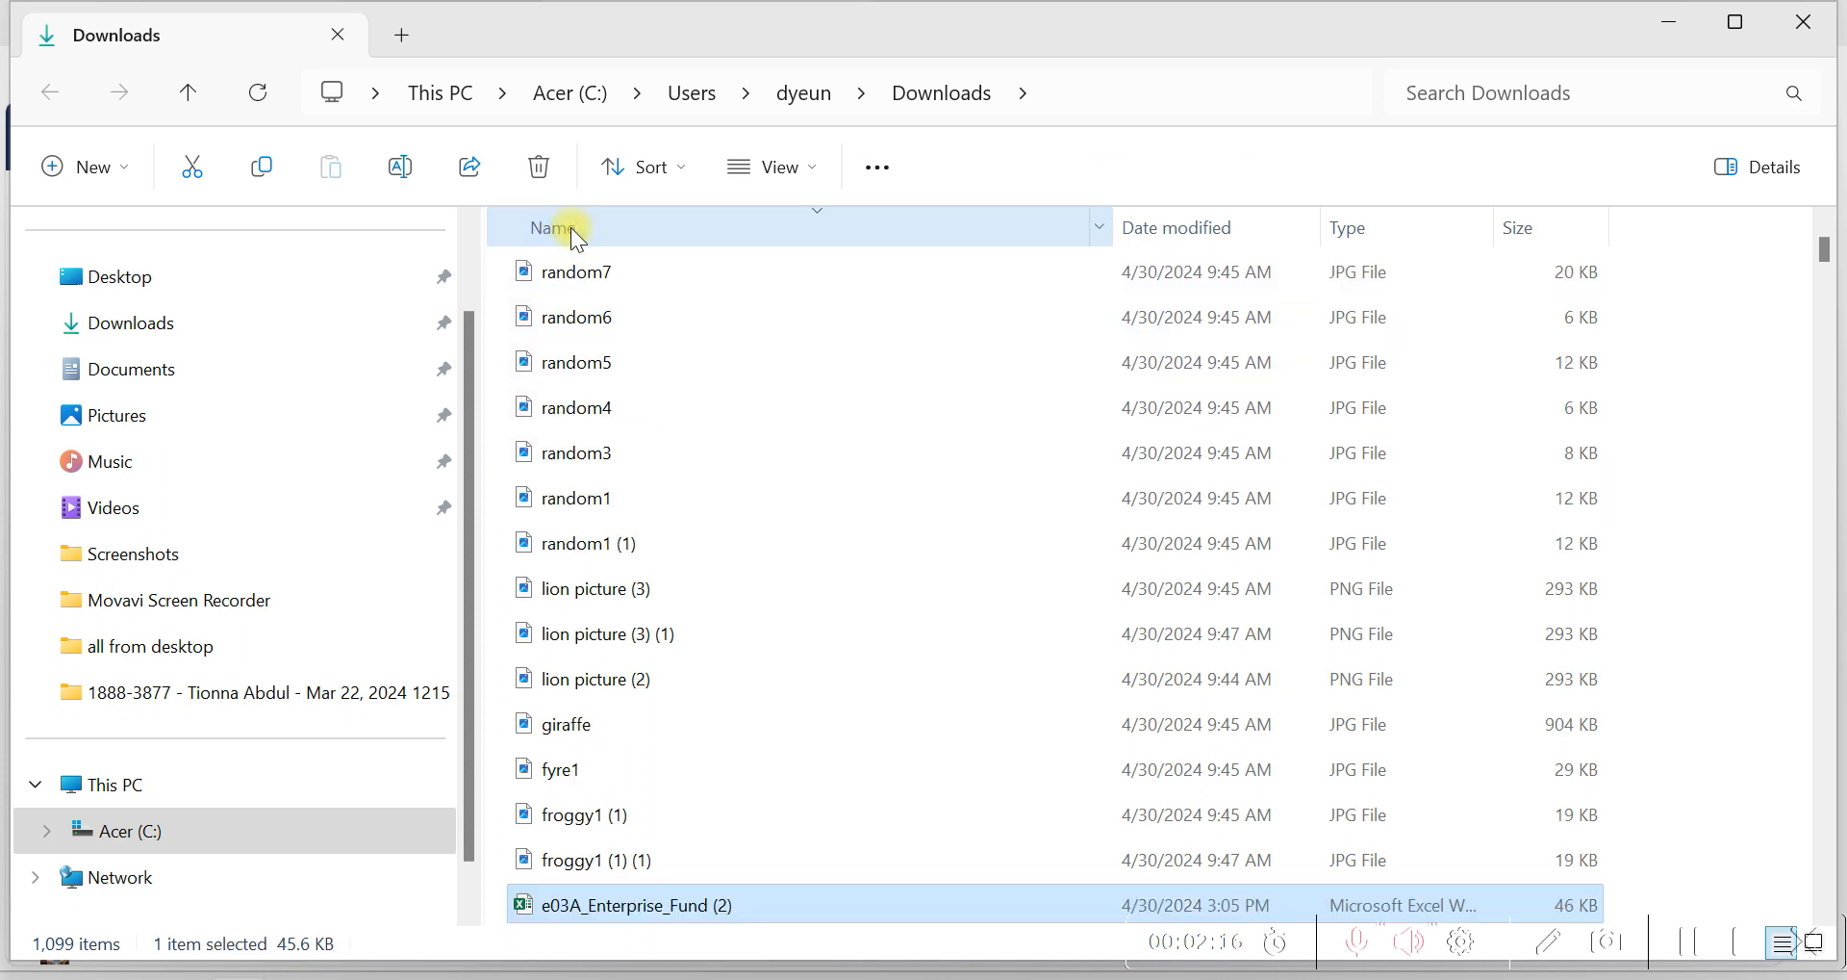
{"action": "scroll", "coordinate": [481, 616], "scroll_direction": "down", "scroll_amount": 1}
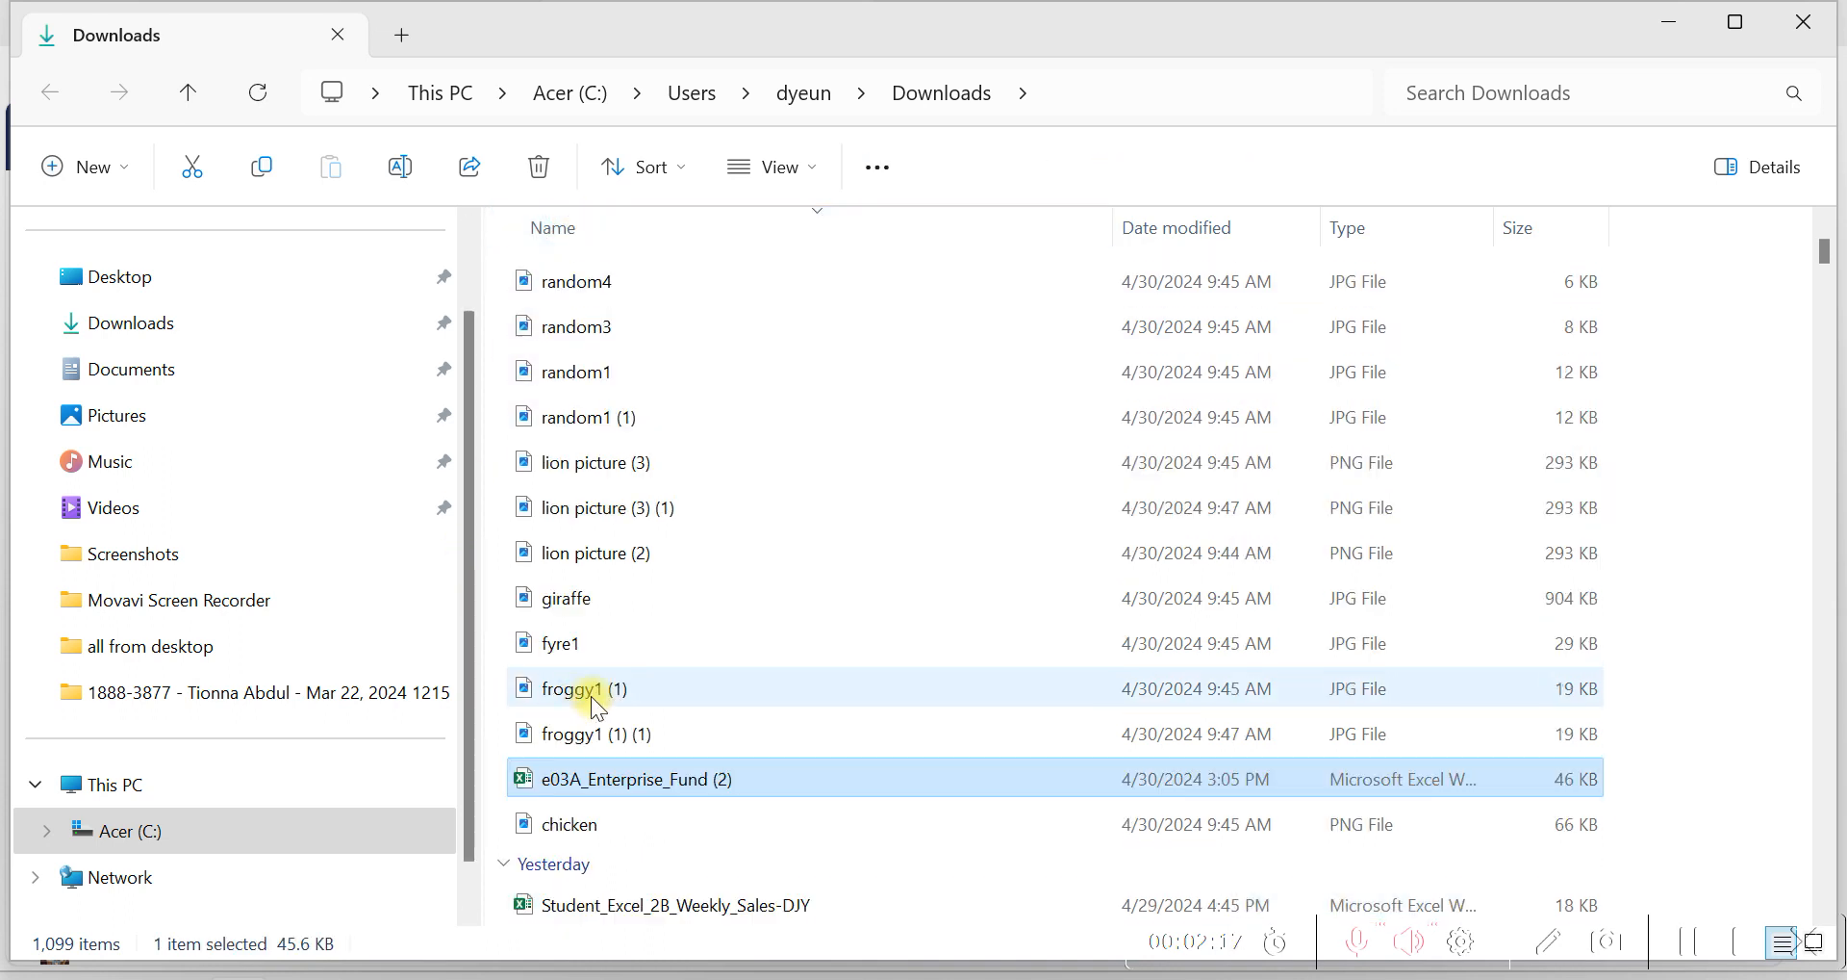
{"action": "double_click", "coordinate": [689, 781]}
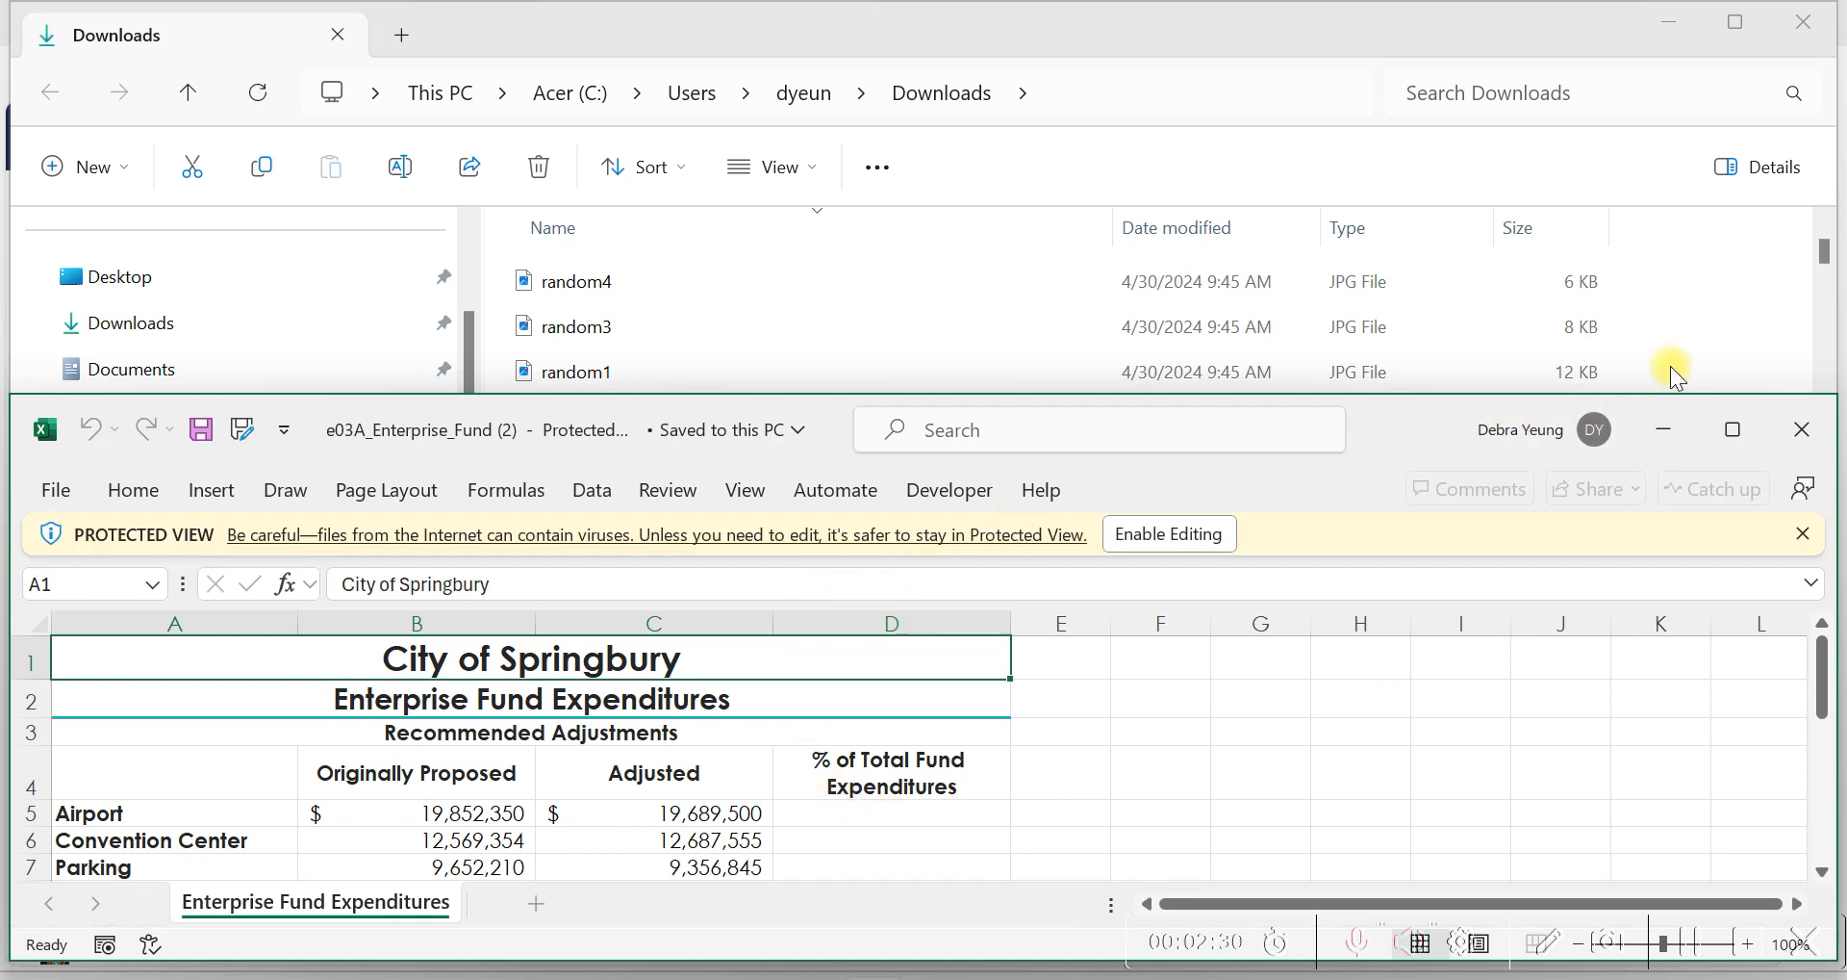
Enable editing in the maximized workbook window and bring up its Save As options.
{"action": "left_click", "coordinate": [1709, 433]}
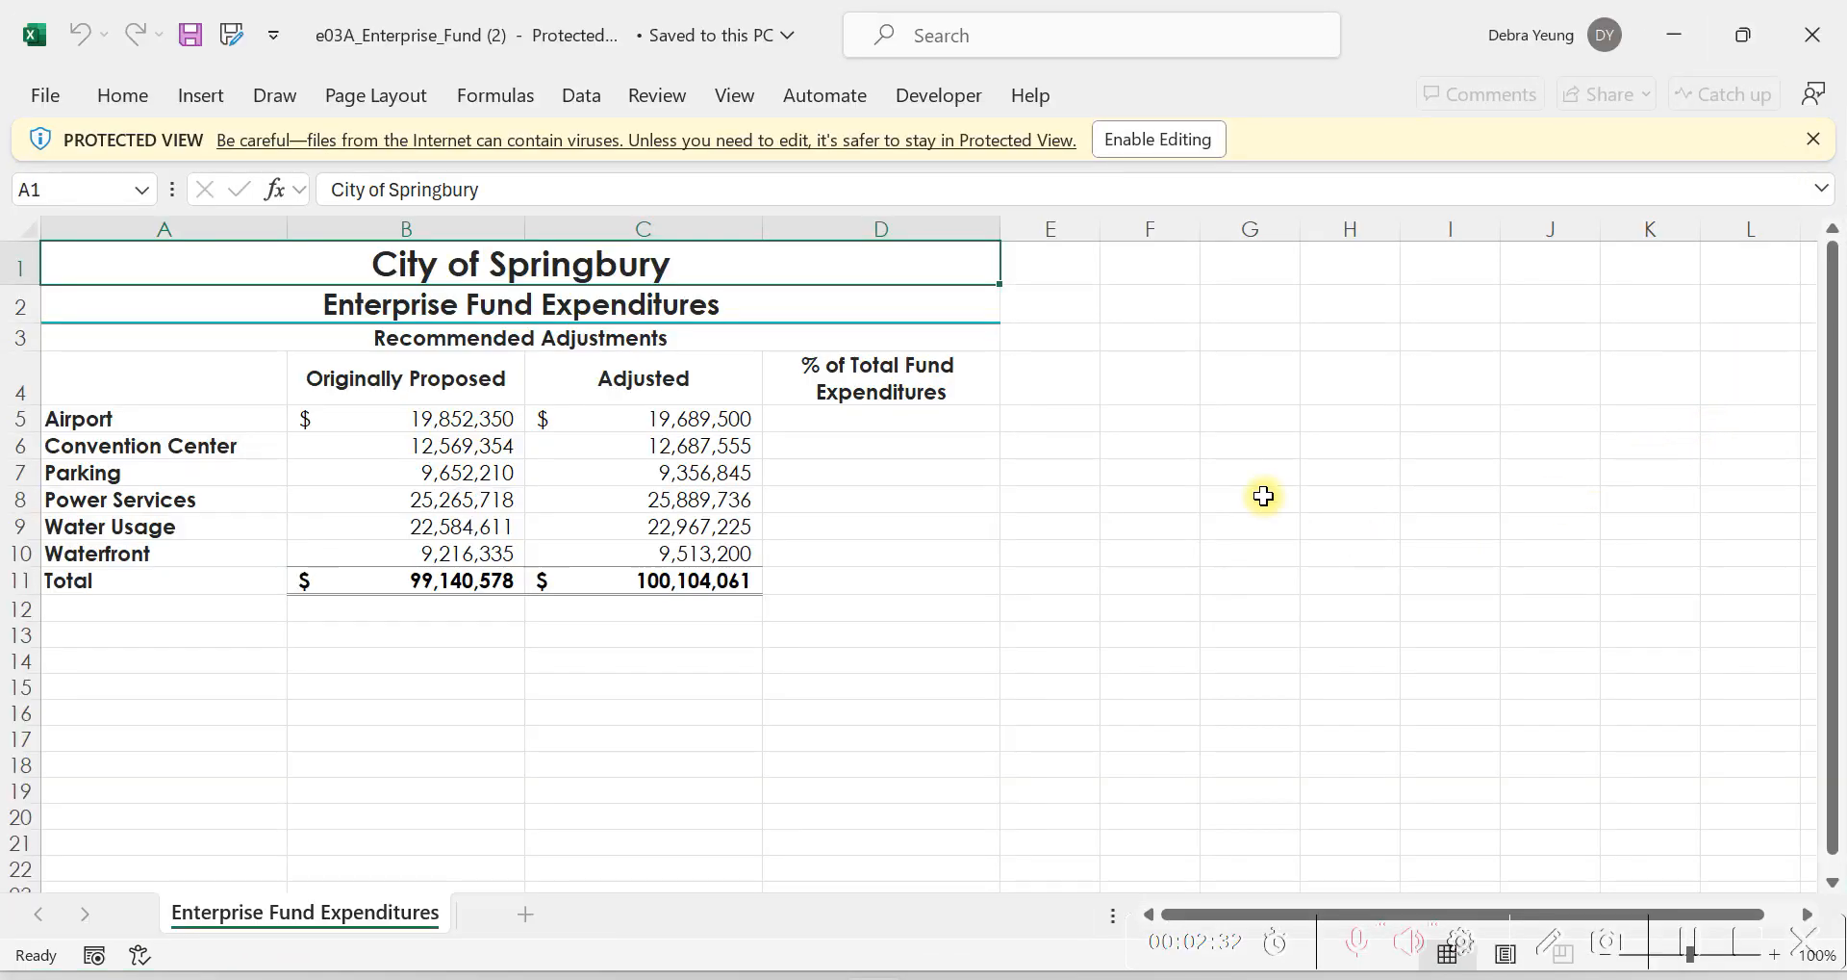
{"action": "left_click", "coordinate": [1155, 140]}
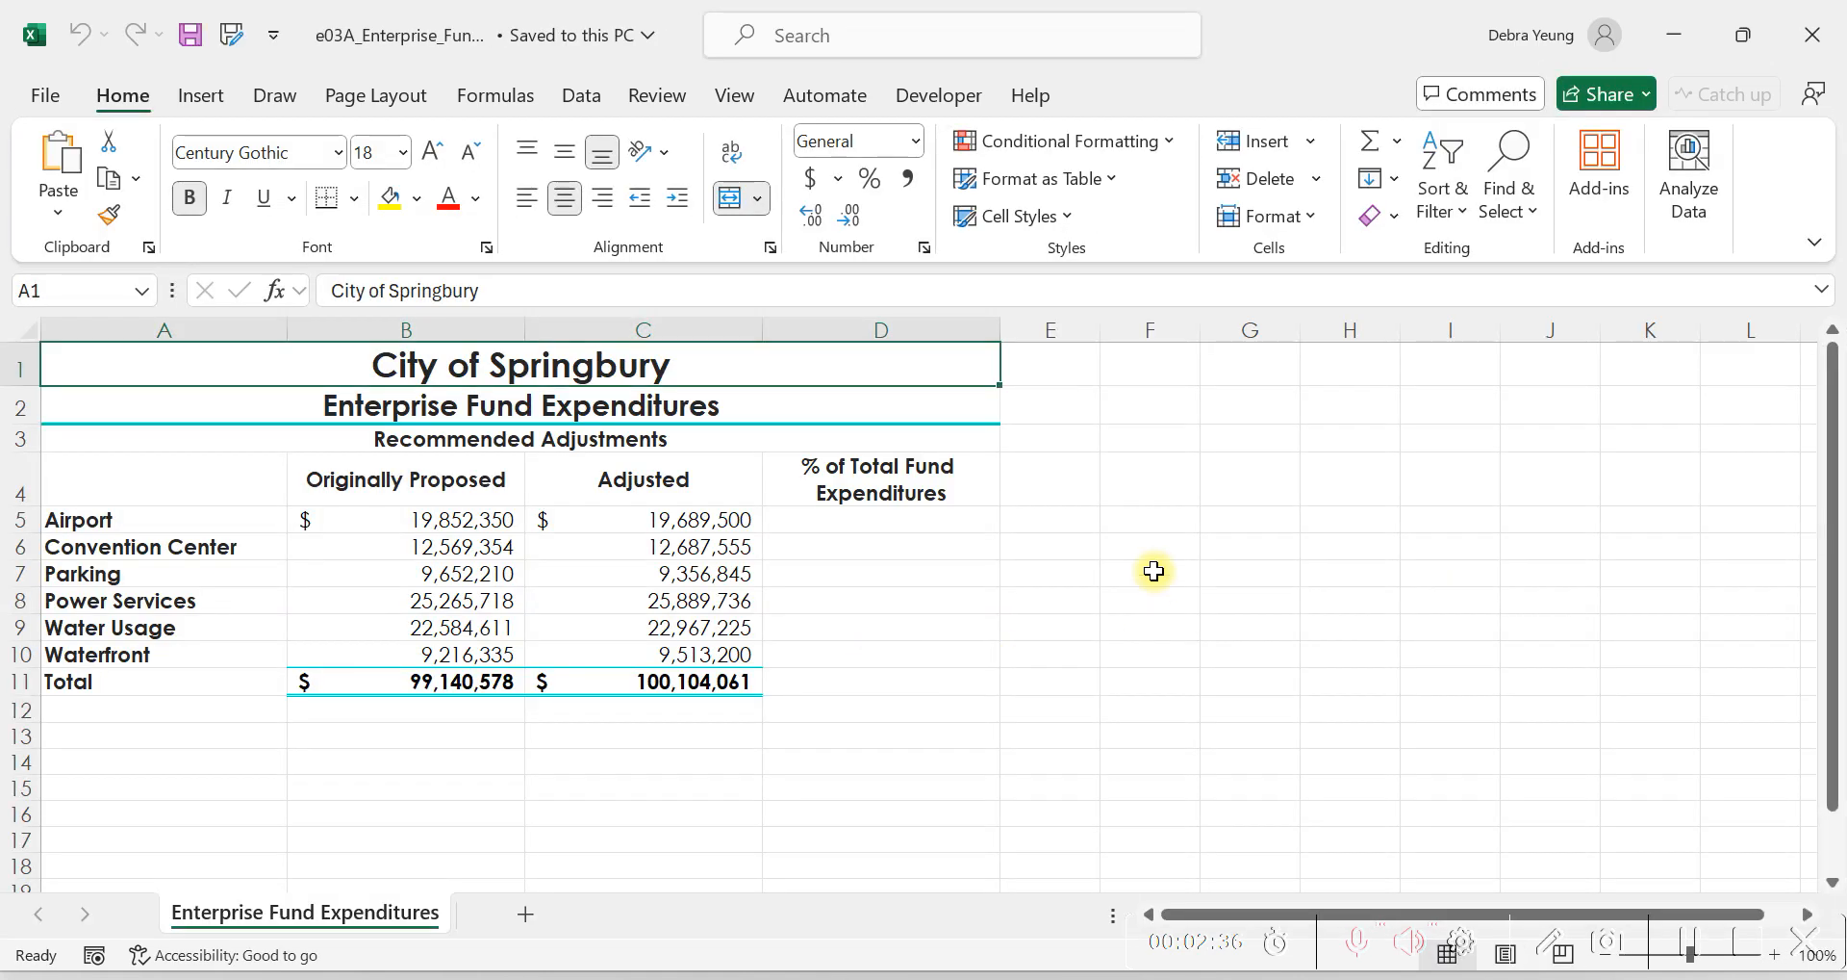
{"action": "left_click", "coordinate": [1136, 479]}
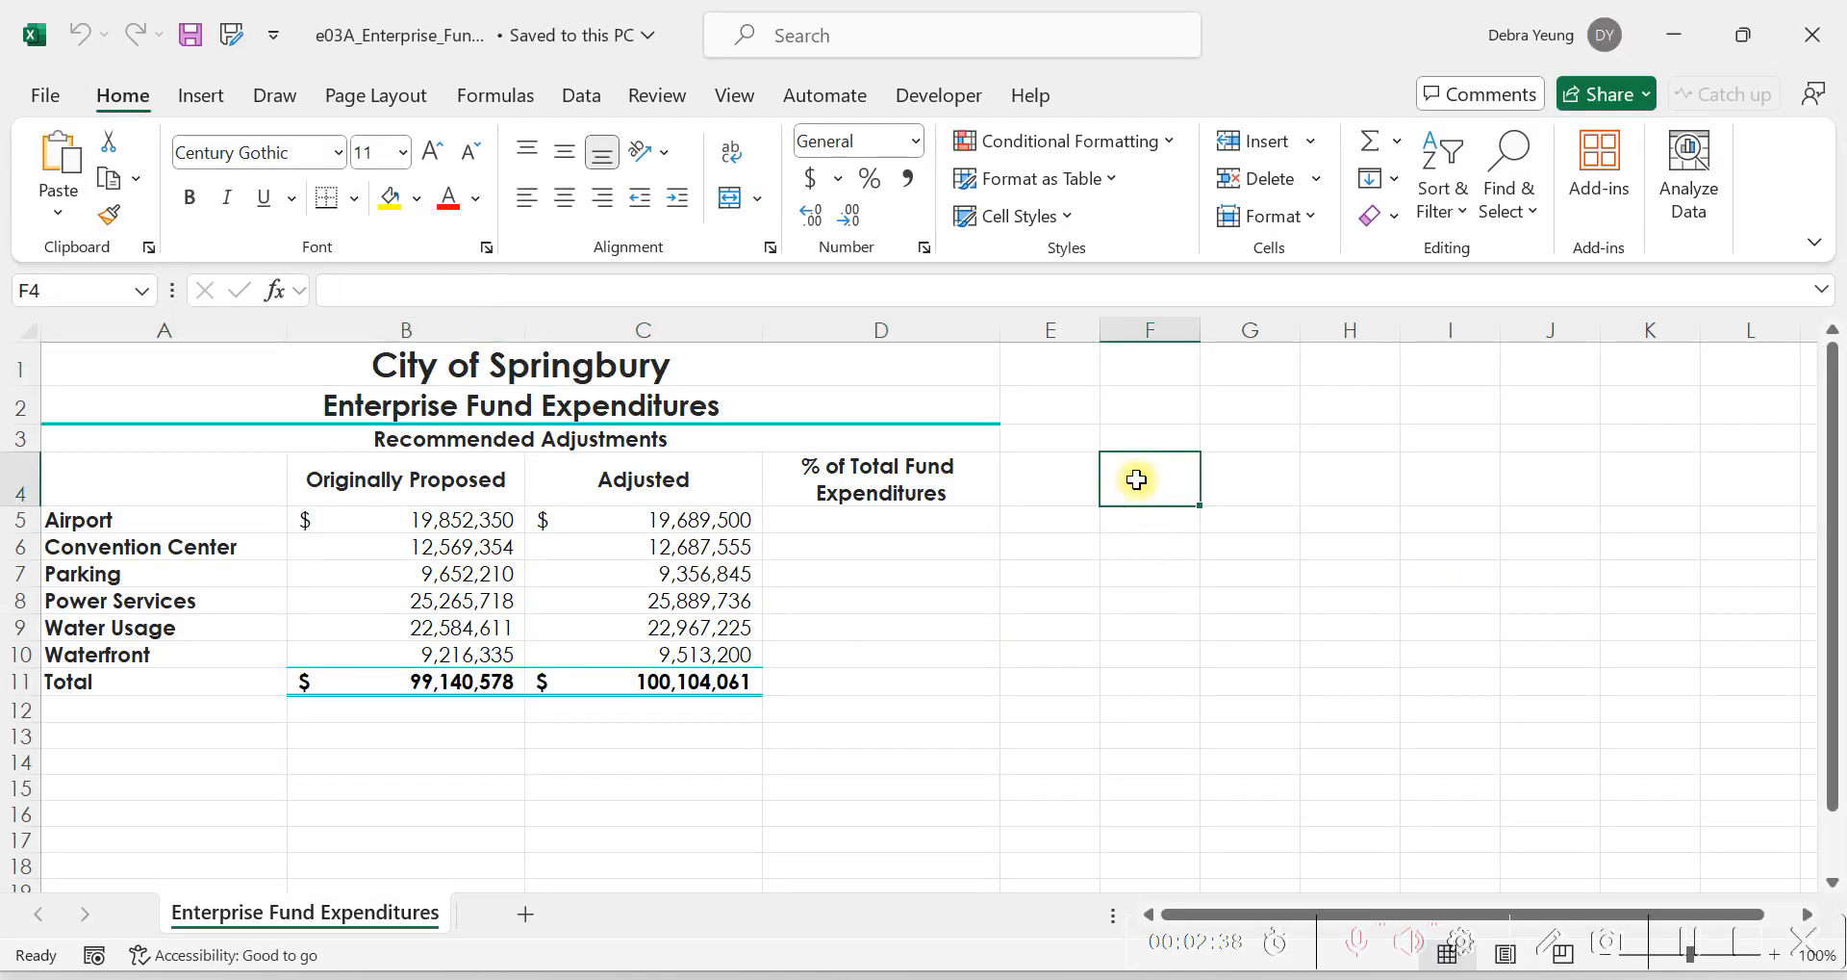
{"action": "left_click", "coordinate": [38, 96]}
{"action": "left_click", "coordinate": [85, 532]}
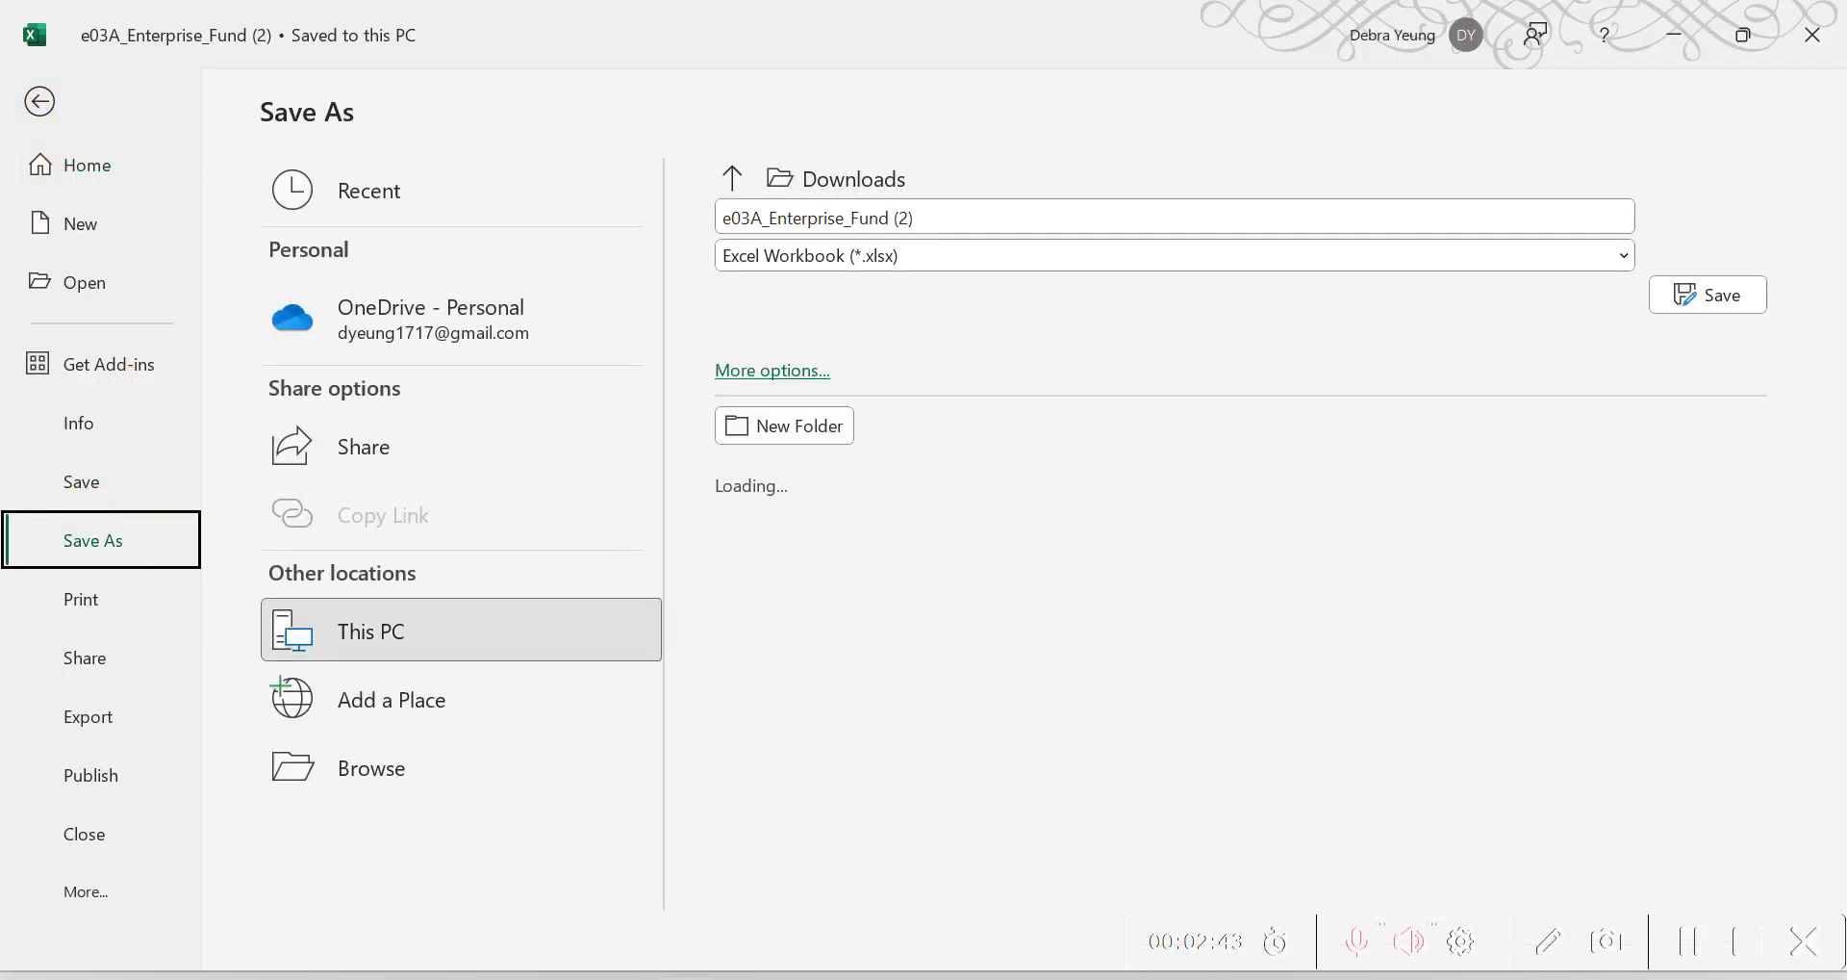
Switch to the VitalSource textbook in Firefox and copy the workbook name Lastname_Firstname_3A_Enterprise_Fund from the Project 3A instructions.
{"action": "left_click", "coordinate": [810, 976]}
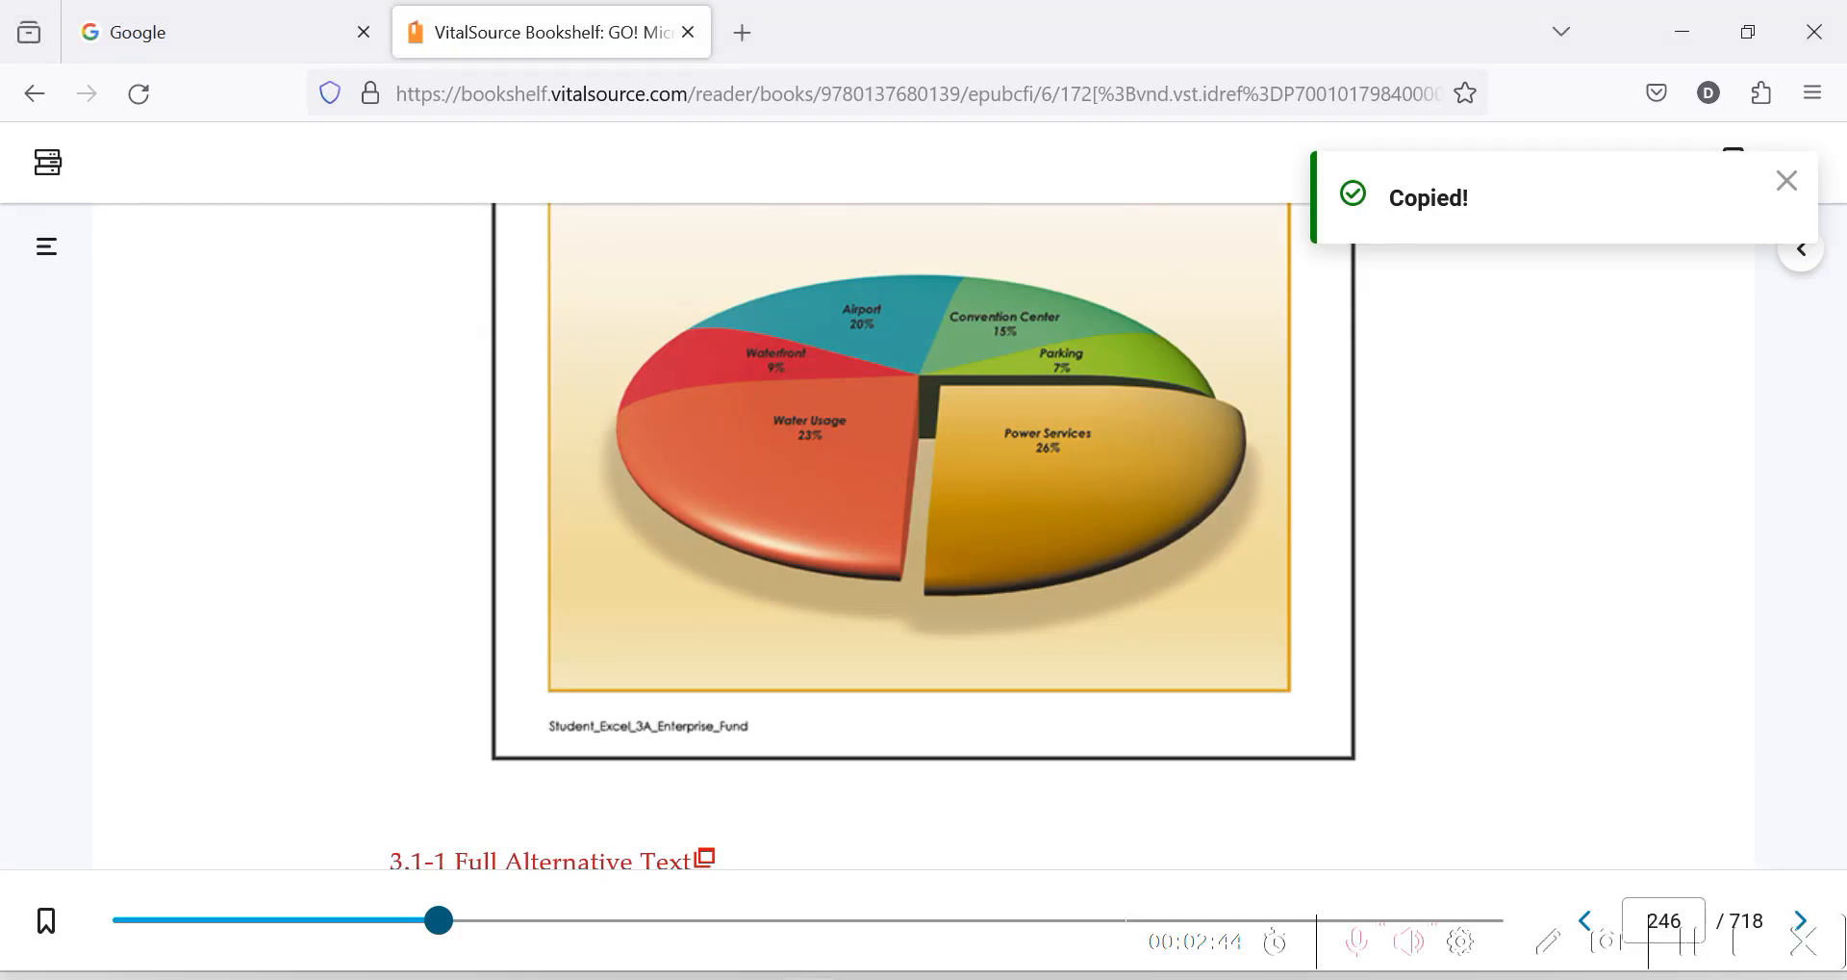
{"action": "scroll", "coordinate": [370, 643], "scroll_direction": "up", "scroll_amount": 2}
{"action": "scroll", "coordinate": [380, 645], "scroll_direction": "up", "scroll_amount": 3}
{"action": "scroll", "coordinate": [367, 581], "scroll_direction": "down", "scroll_amount": 8}
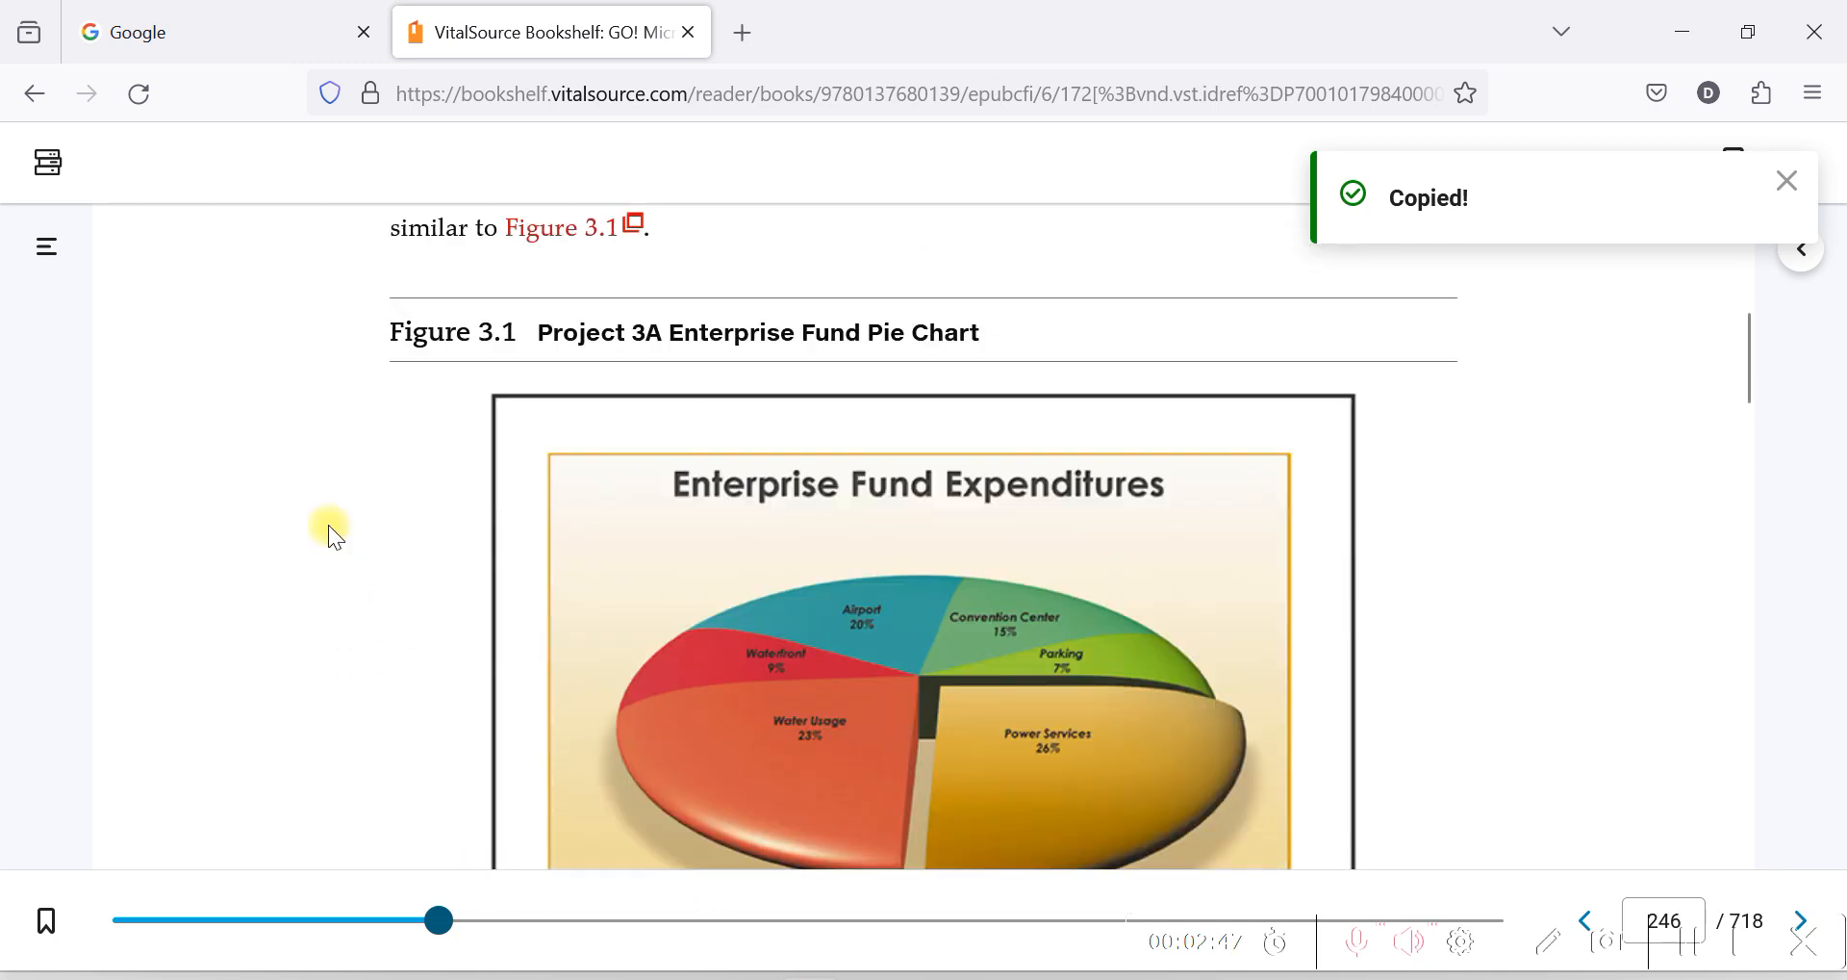
{"action": "scroll", "coordinate": [444, 622], "scroll_direction": "down", "scroll_amount": 12}
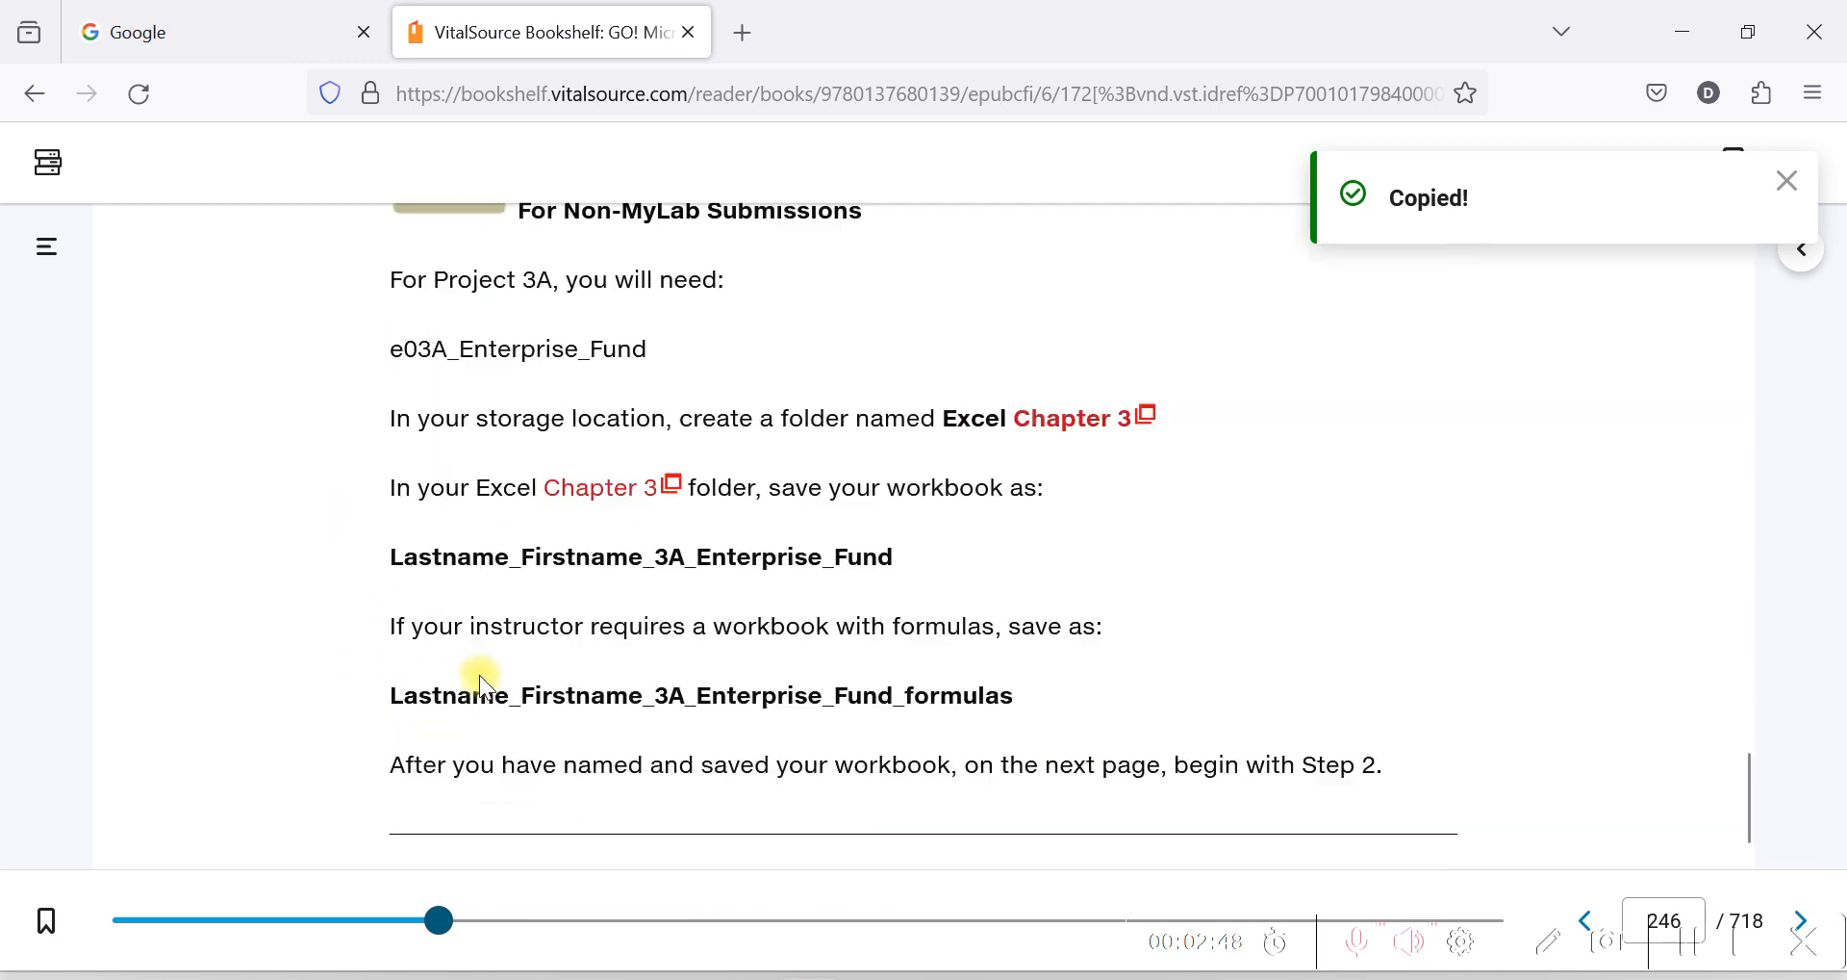
{"action": "left_click_drag", "start_coordinate": [392, 639], "coordinate": [1015, 639]}
{"action": "left_click_drag", "start_coordinate": [899, 499], "coordinate": [332, 486]}
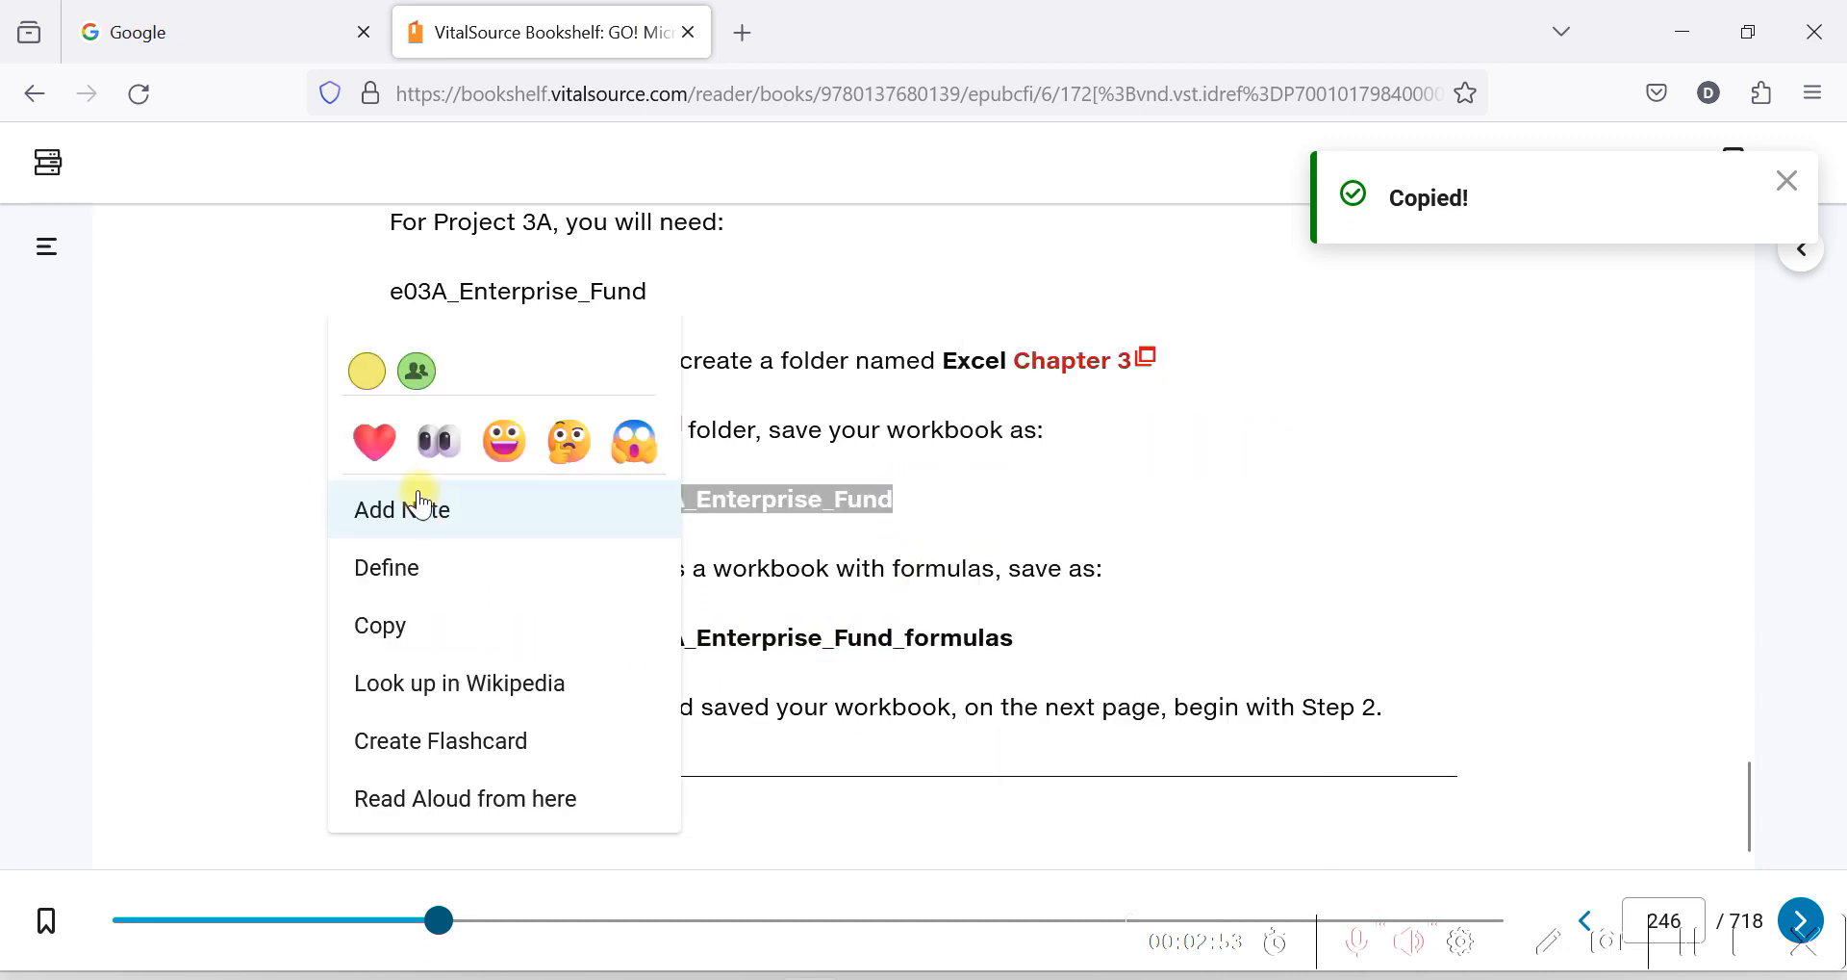
{"action": "left_click", "coordinate": [383, 625]}
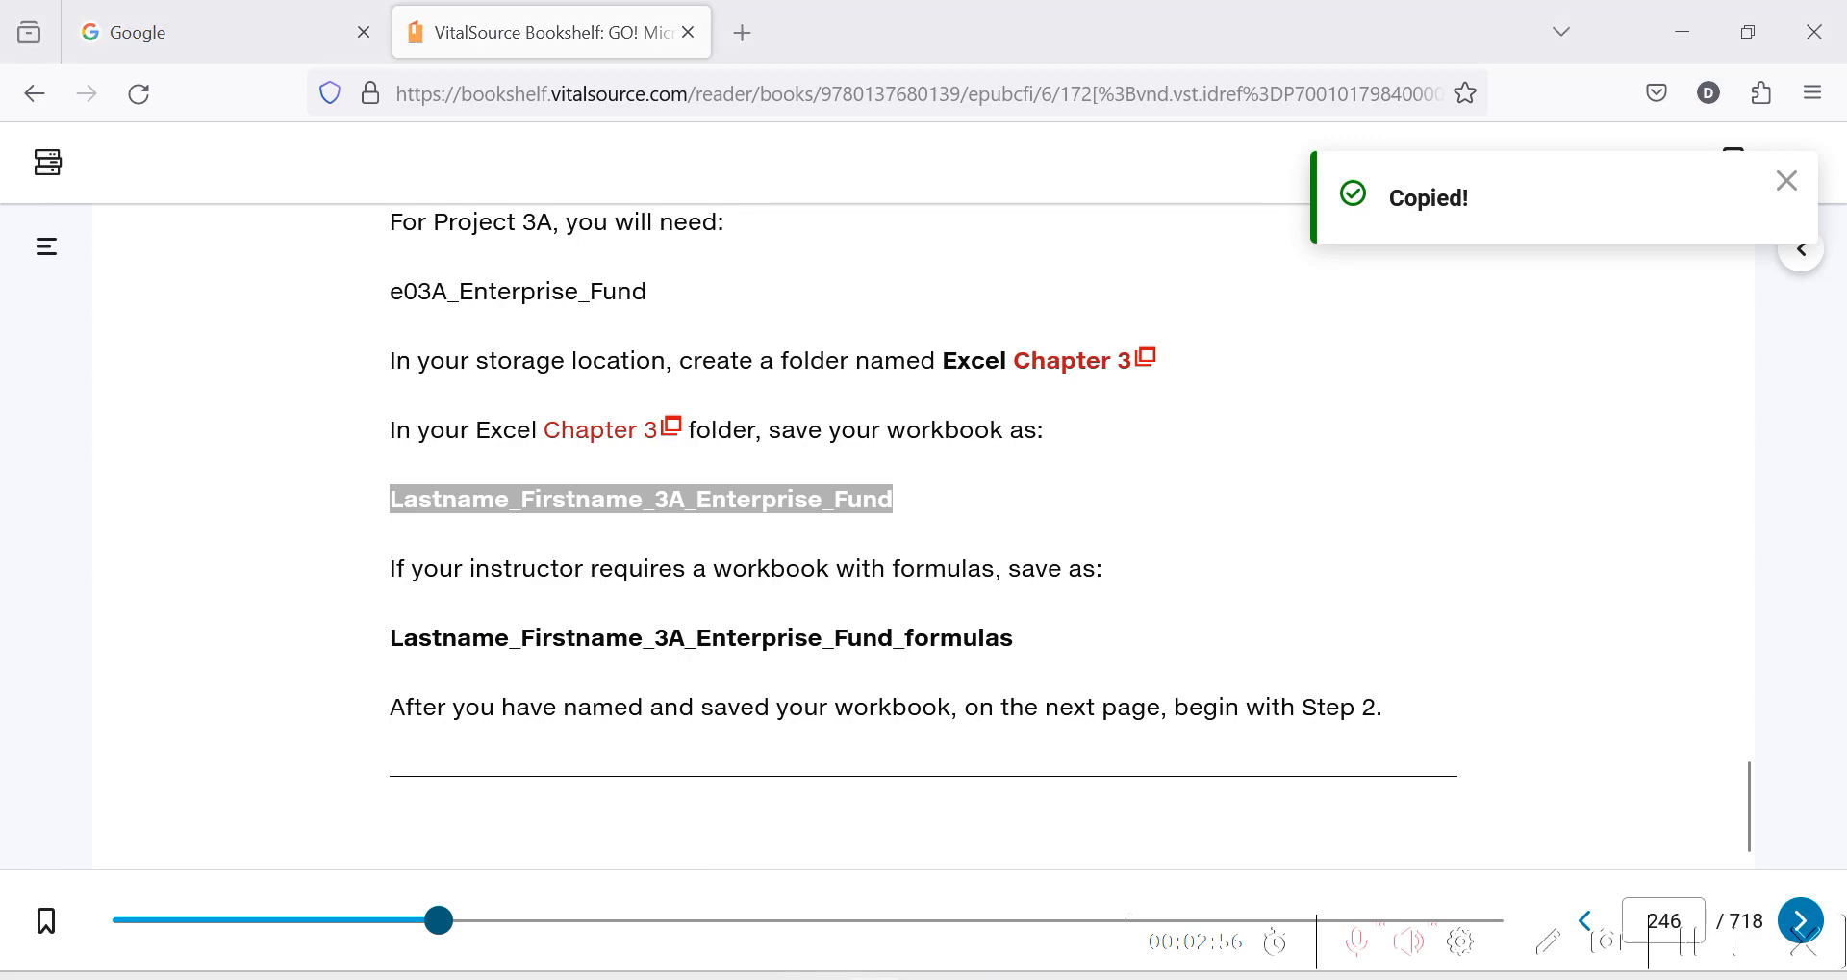
Switch back to Excel and save the workbook in Downloads as Lastname_Firstname_3A_Enterprise_Fund-djy, replacing the existing file.
{"action": "left_click", "coordinate": [883, 972]}
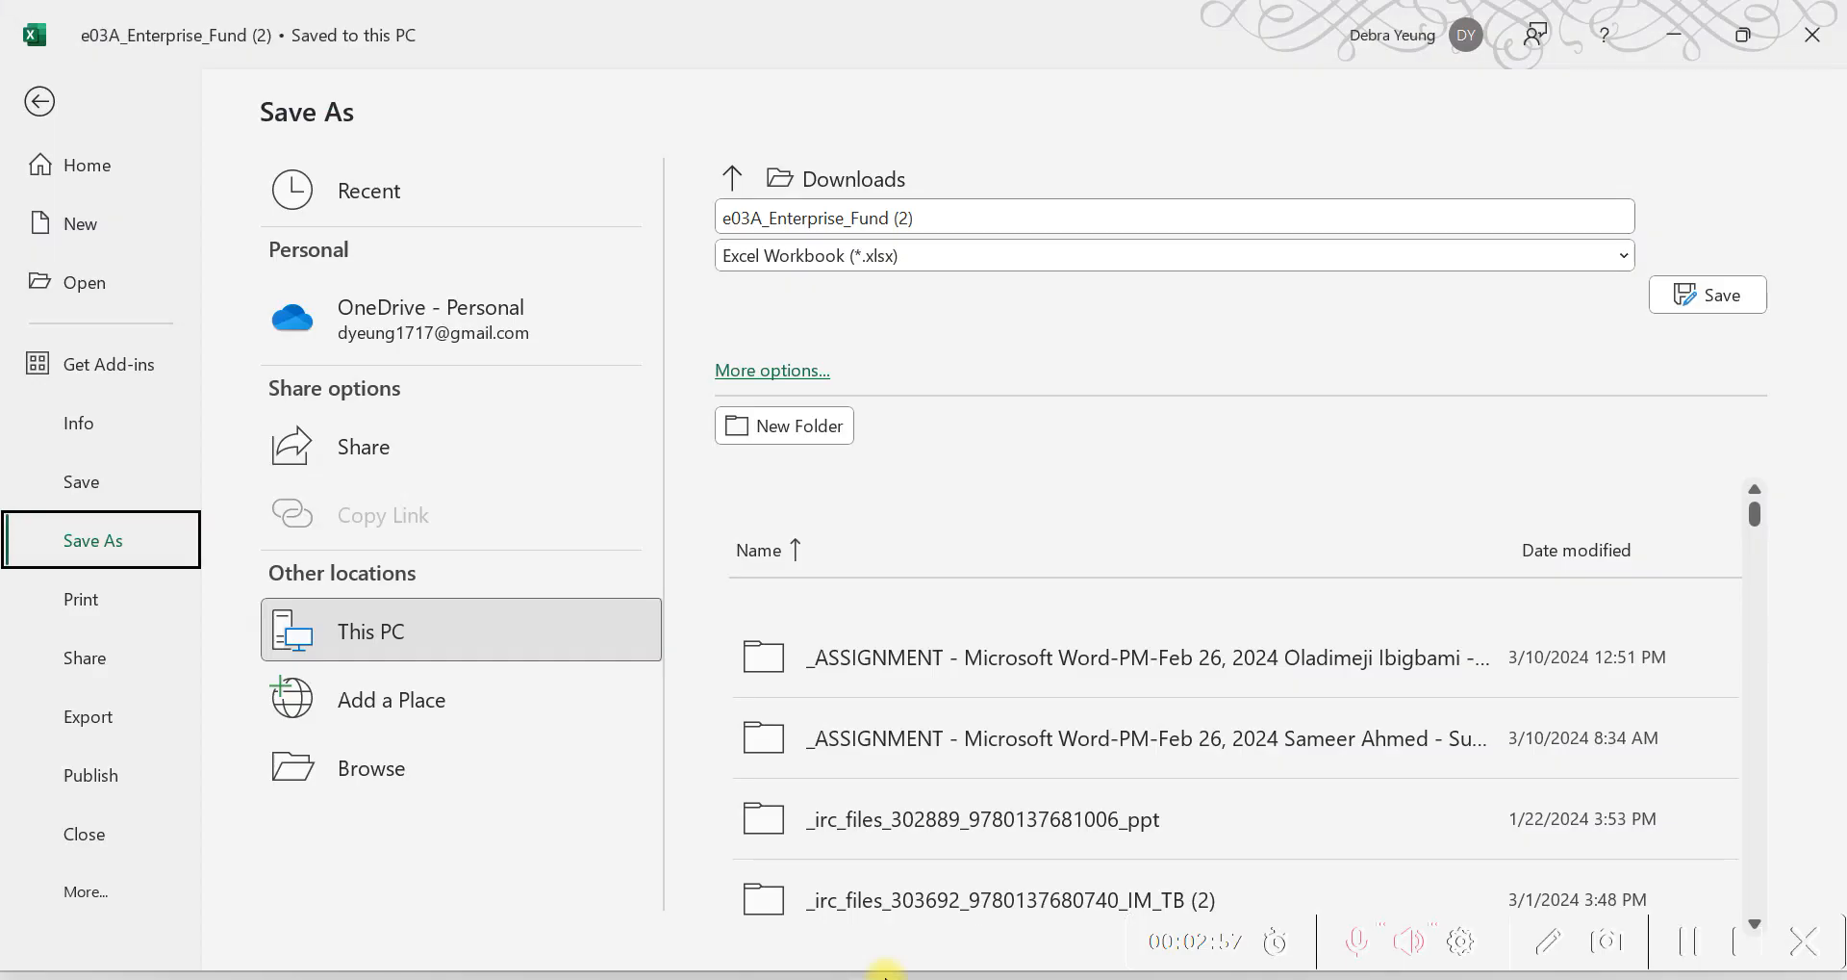
{"action": "left_click", "coordinate": [922, 217]}
{"action": "right_click", "coordinate": [922, 218]}
{"action": "left_click", "coordinate": [983, 305]}
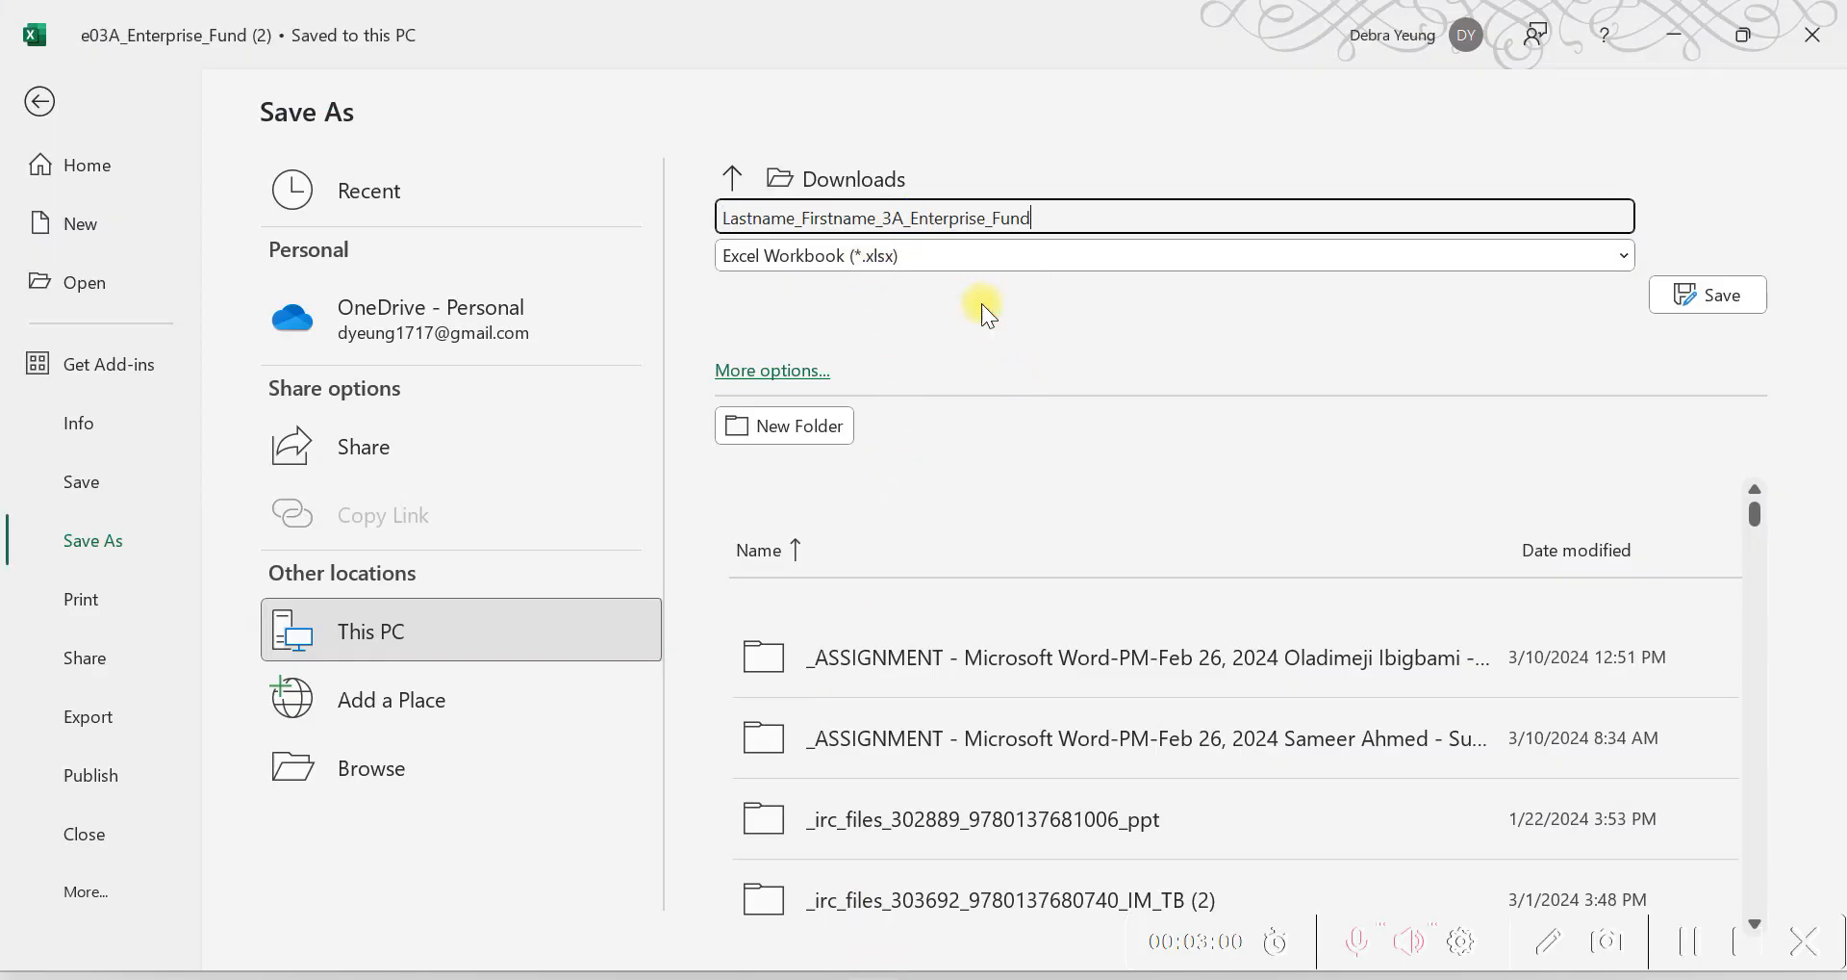
{"action": "type", "text": "-djy"}
{"action": "left_click", "coordinate": [1707, 295]}
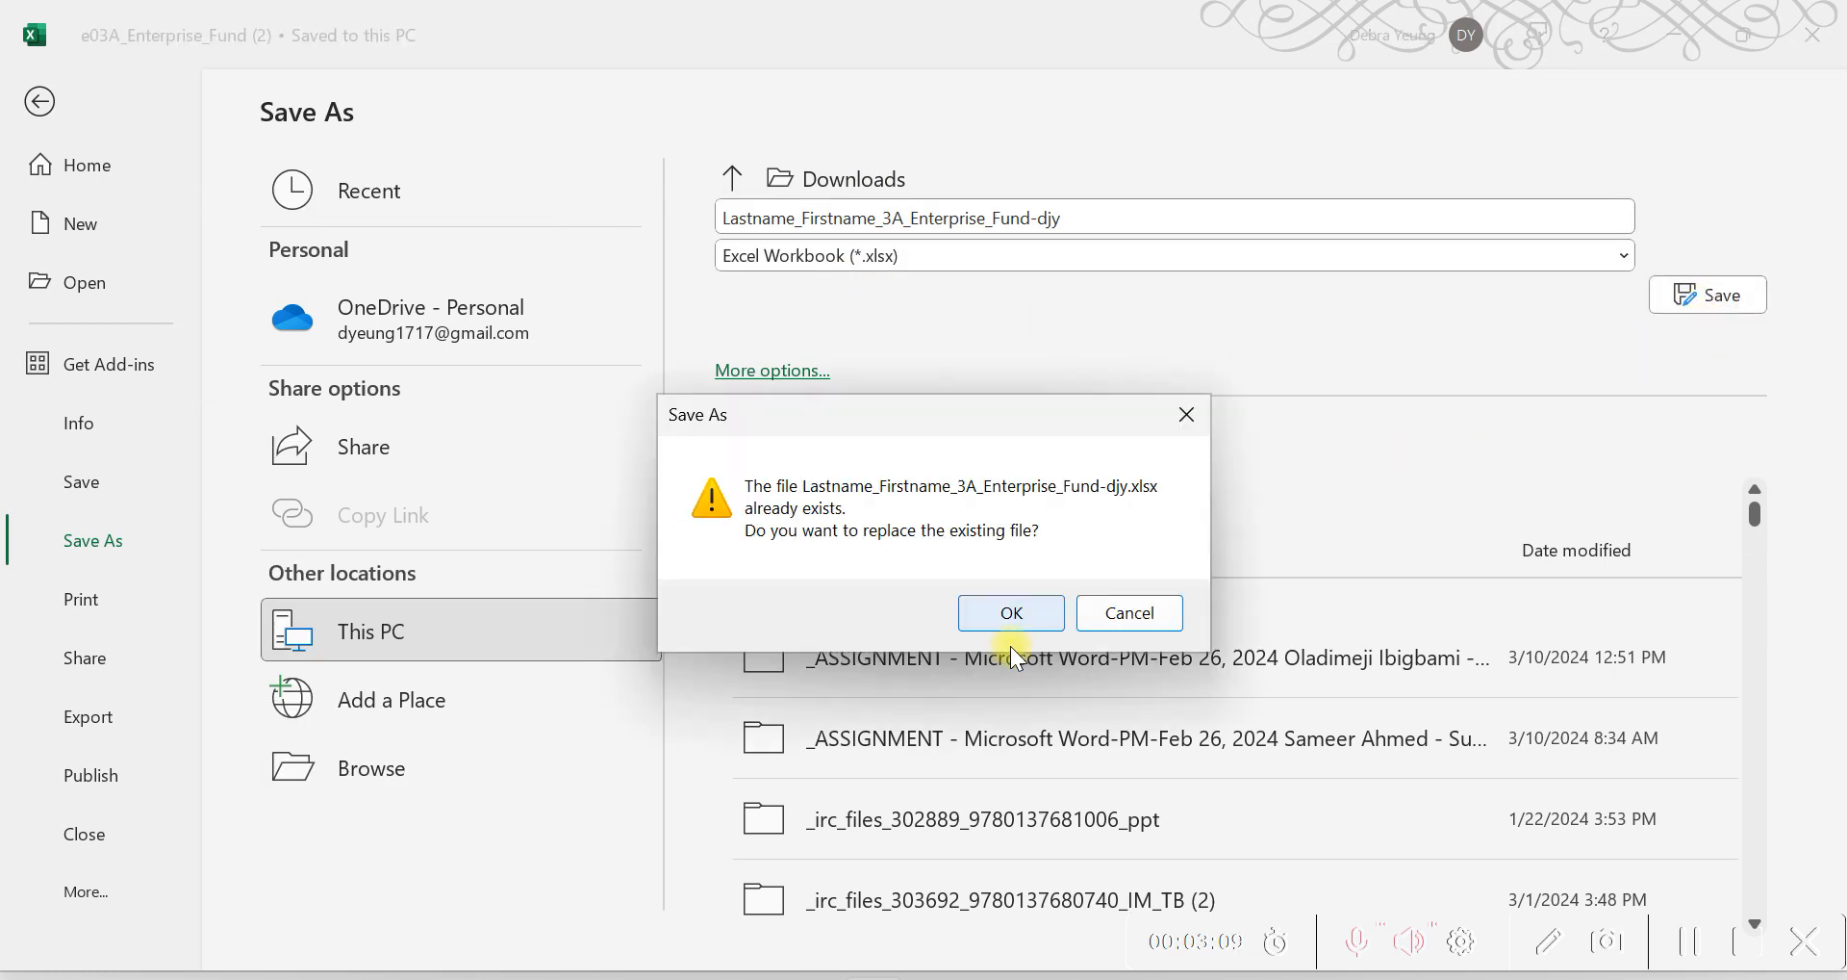
{"action": "left_click", "coordinate": [968, 616]}
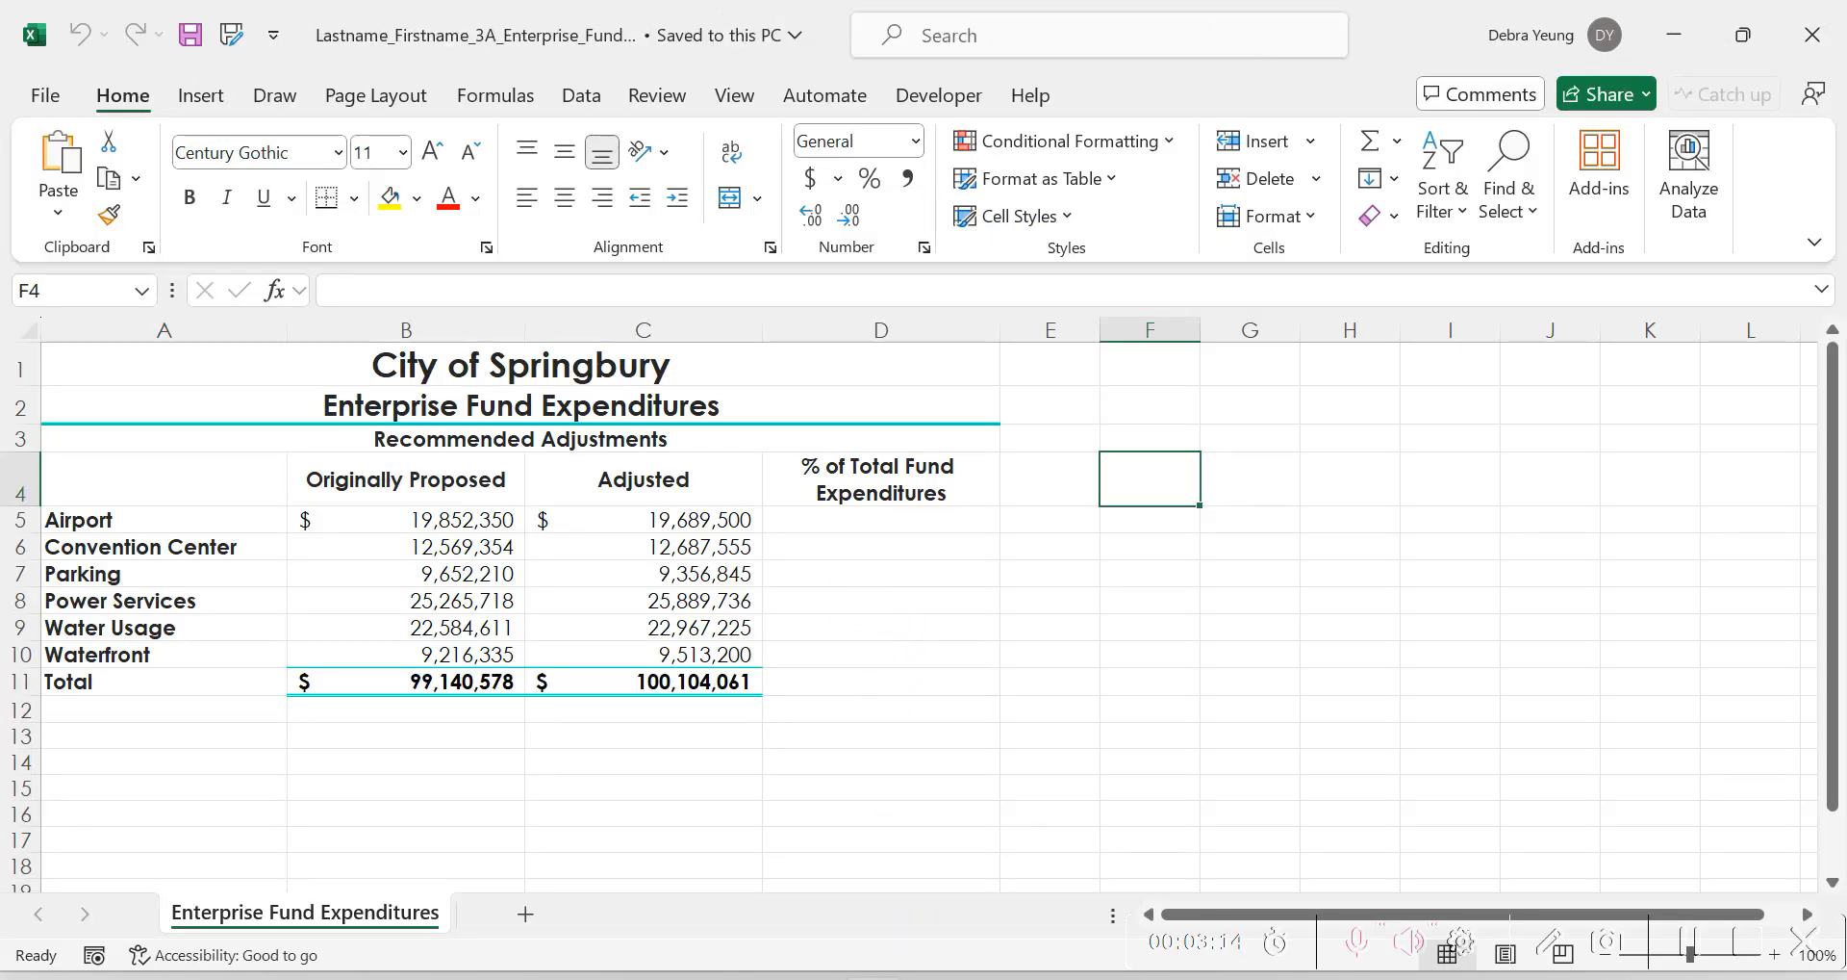
Switch to the VitalSource textbook in Firefox and restore its maximized window to a smaller size over the workbook.
{"action": "left_click", "coordinate": [811, 978]}
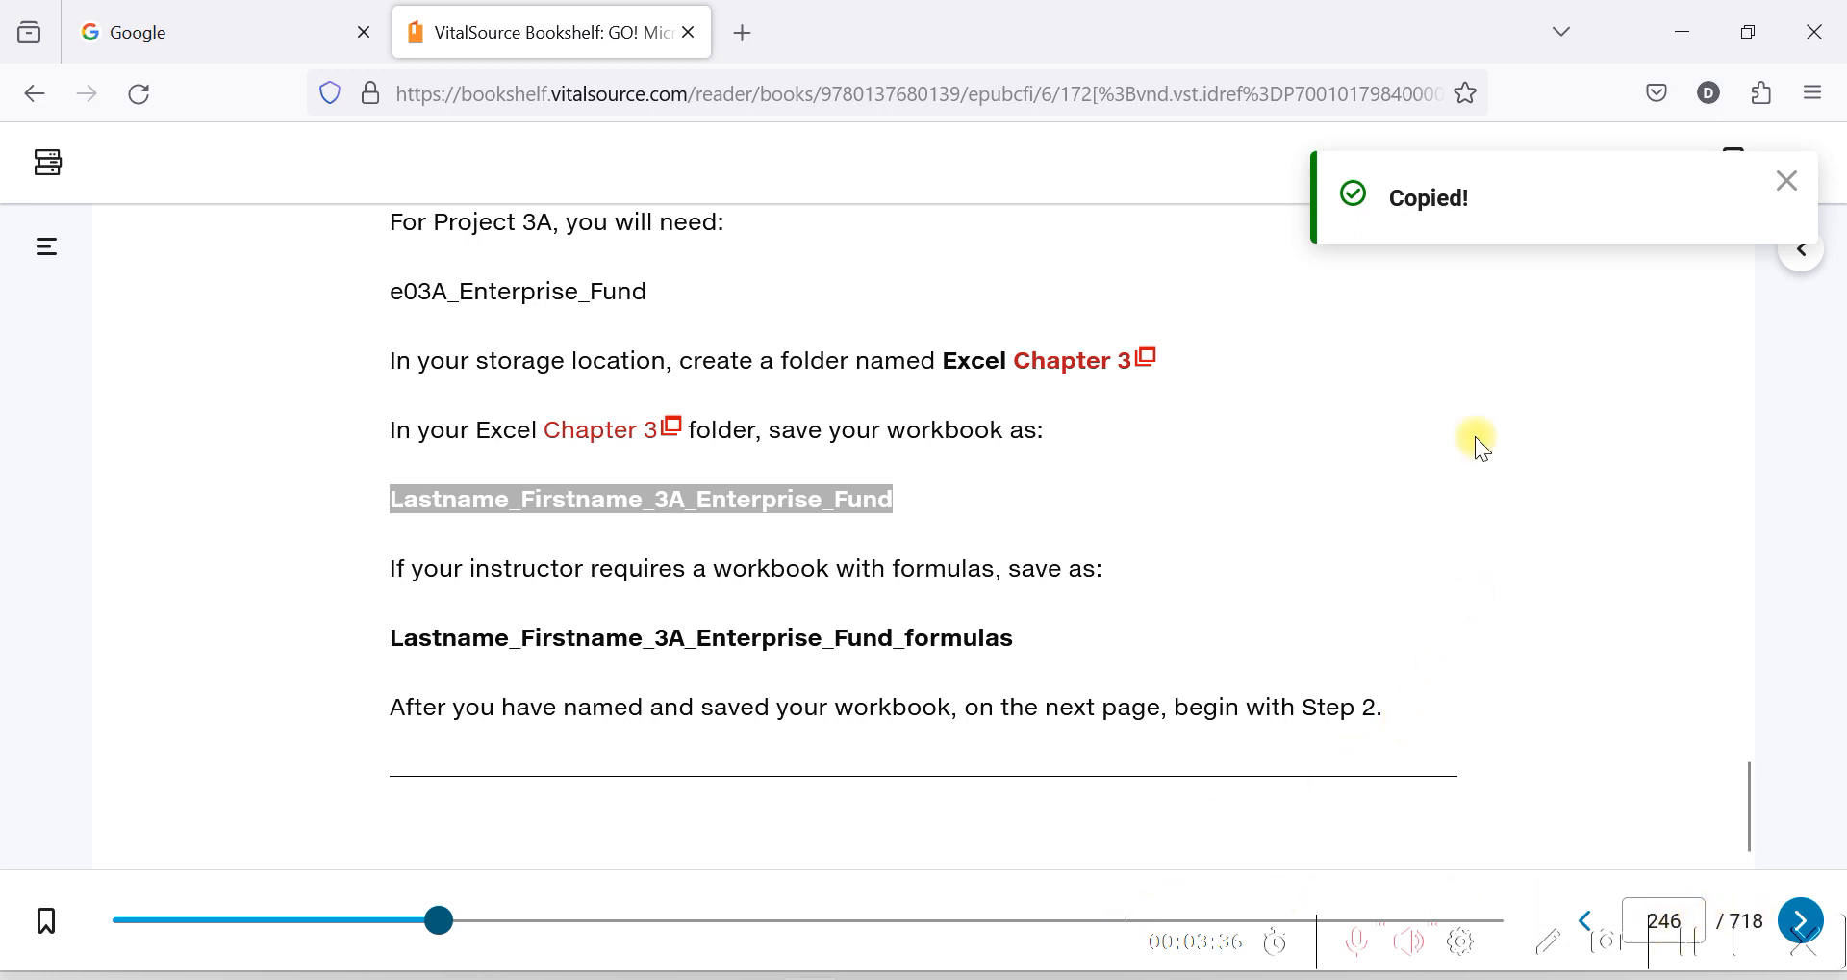
{"action": "double_click", "coordinate": [1386, 47]}
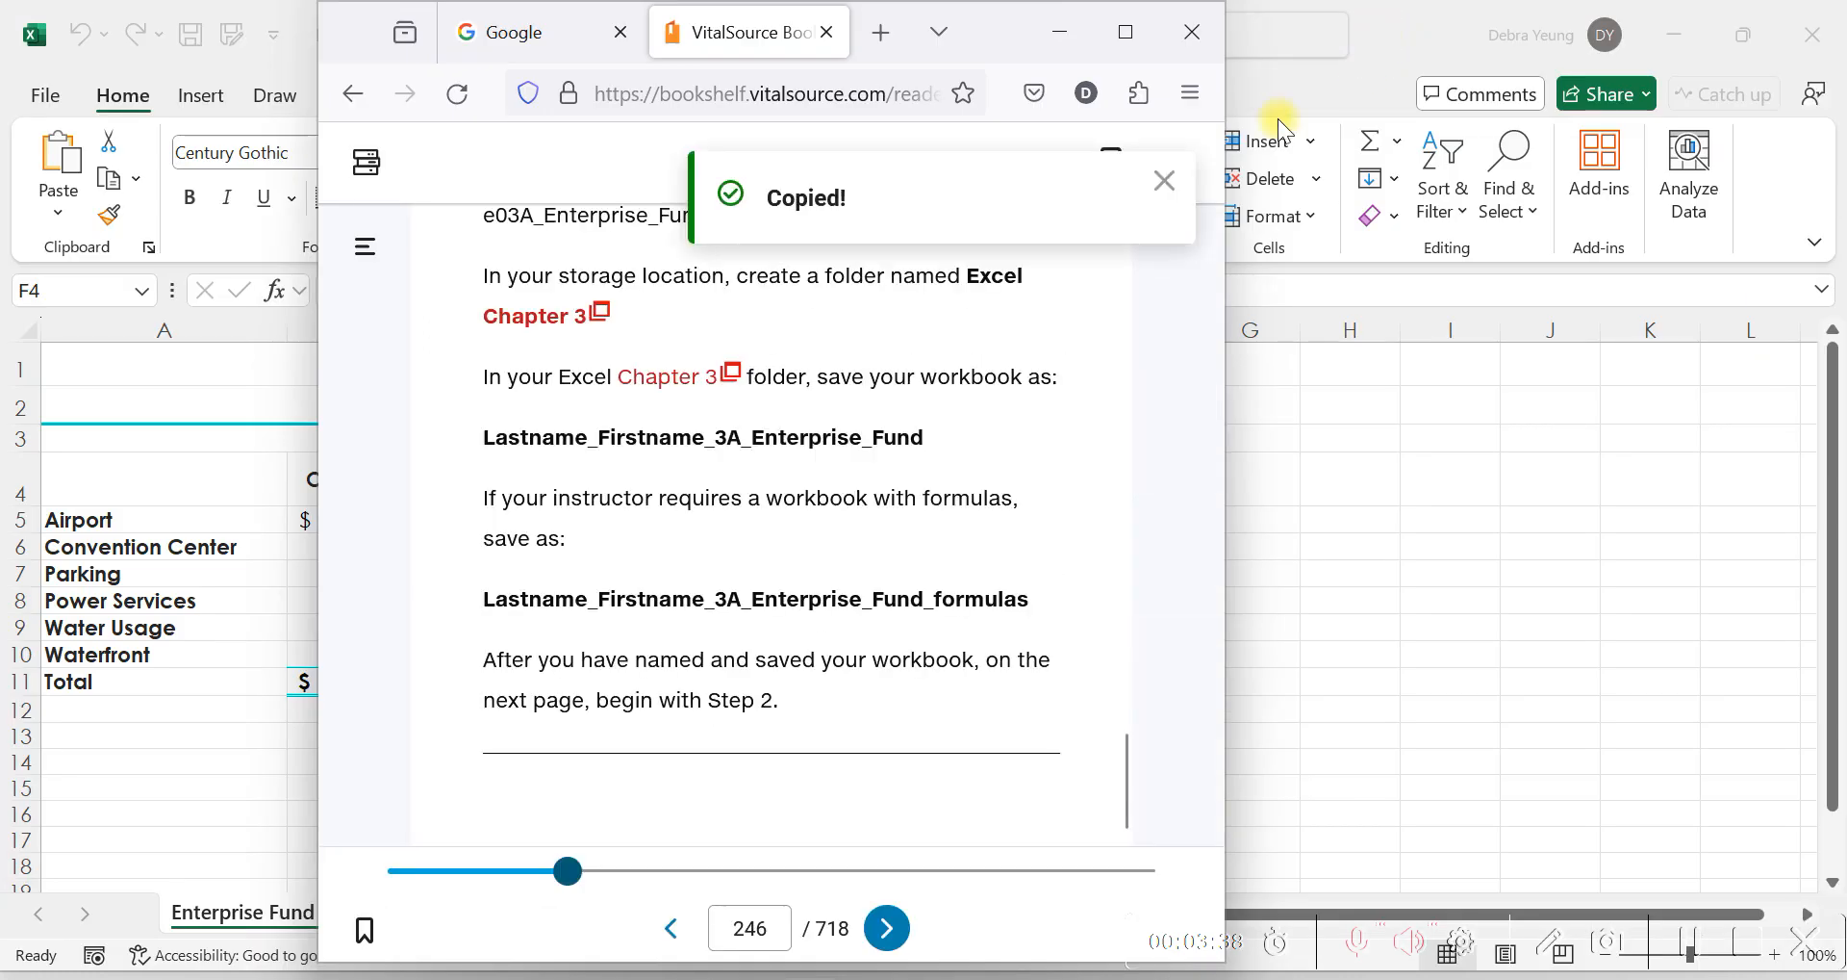
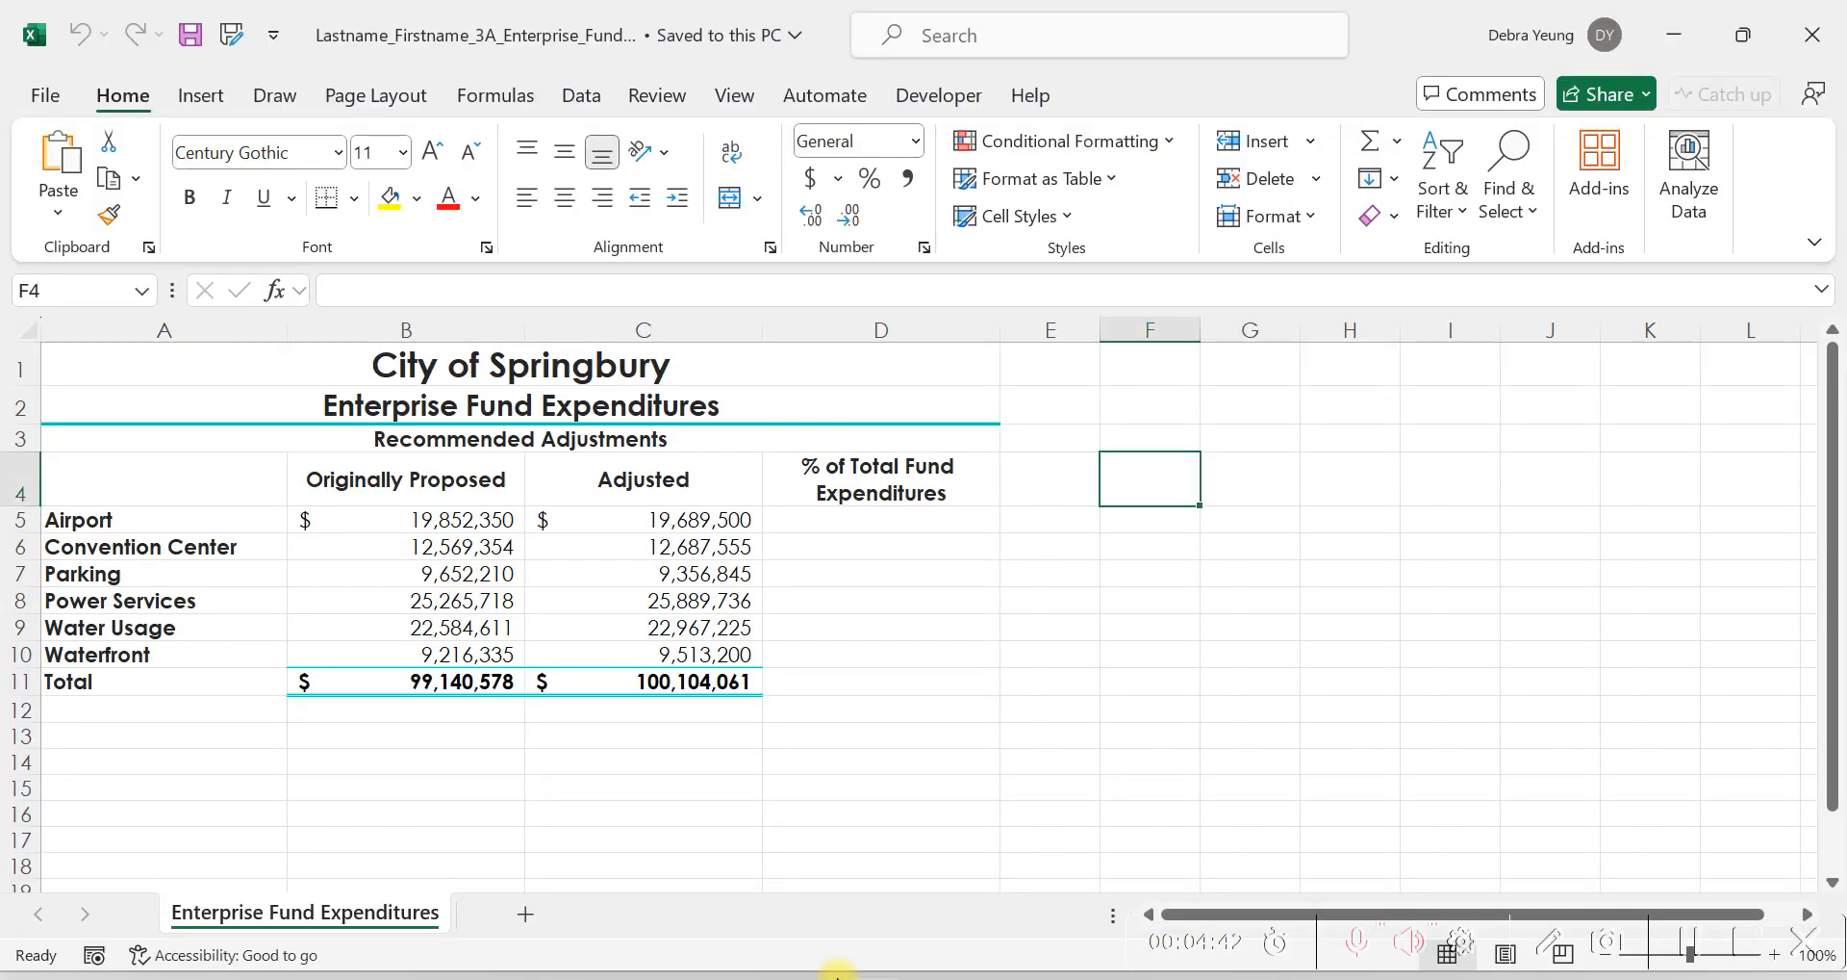
Examine the adjusted expenditures in C5, C6 and C7 against the total in C11, ending on the first percentage cell, D5.
{"action": "left_click", "coordinate": [831, 528]}
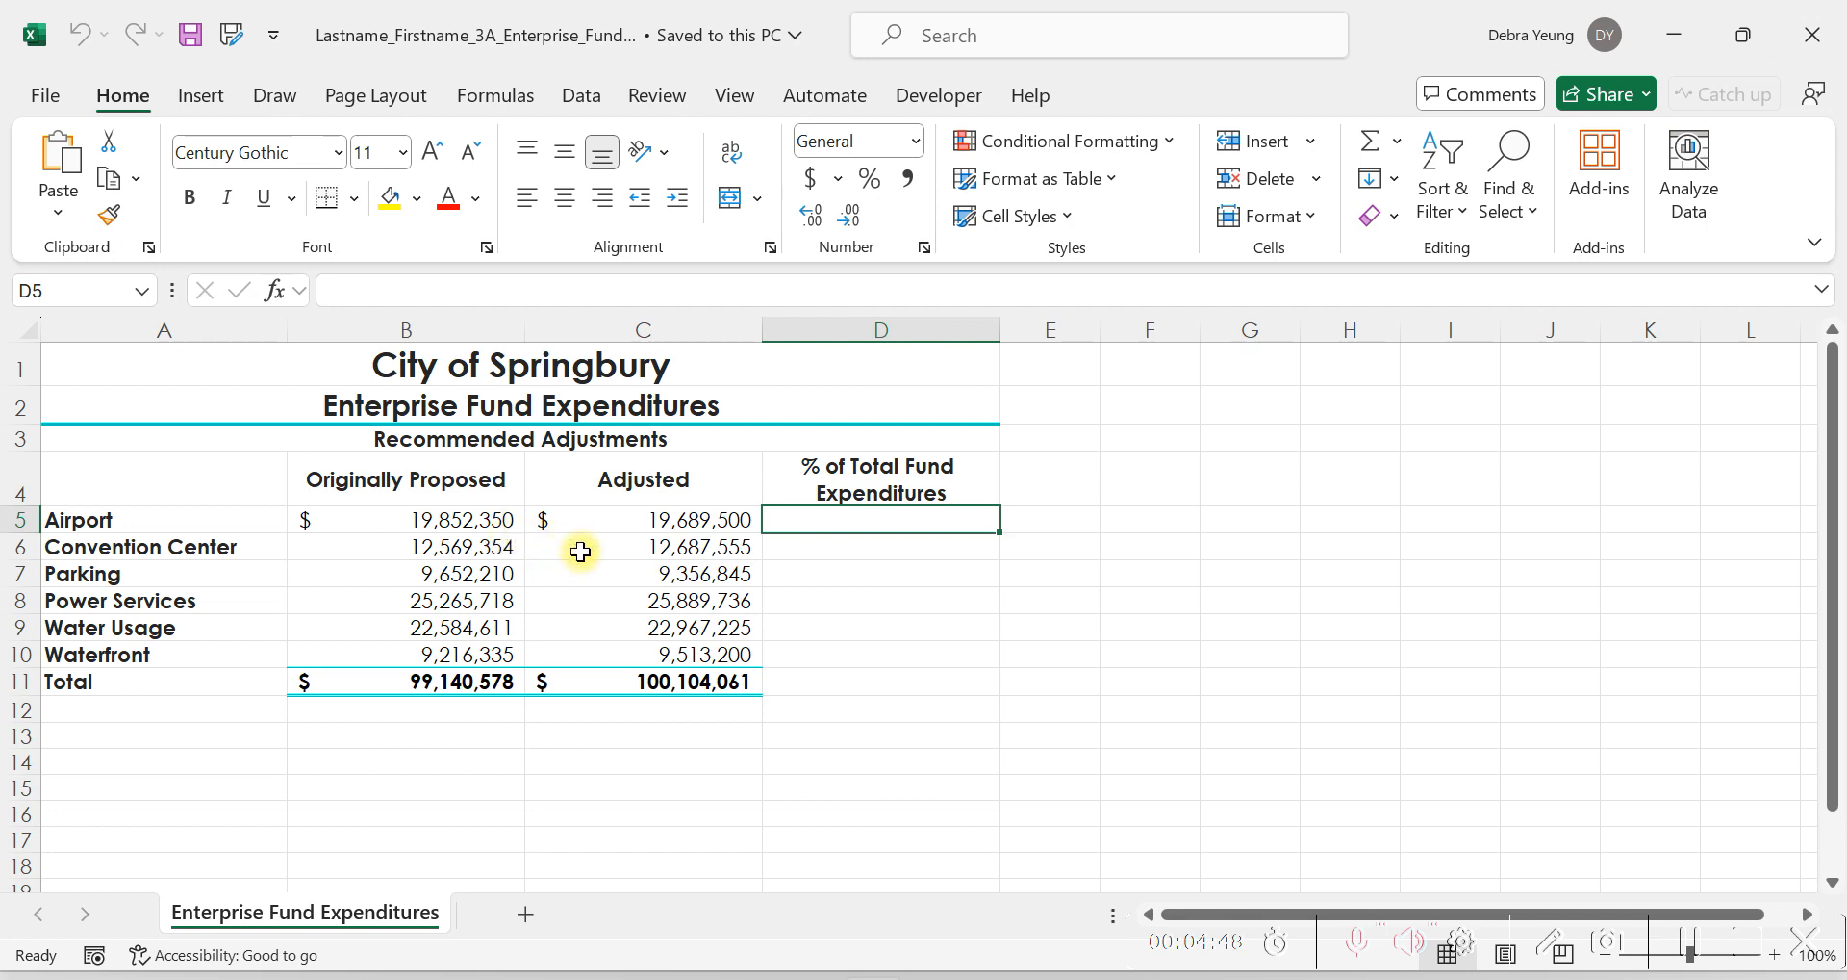
{"action": "left_click", "coordinate": [575, 520]}
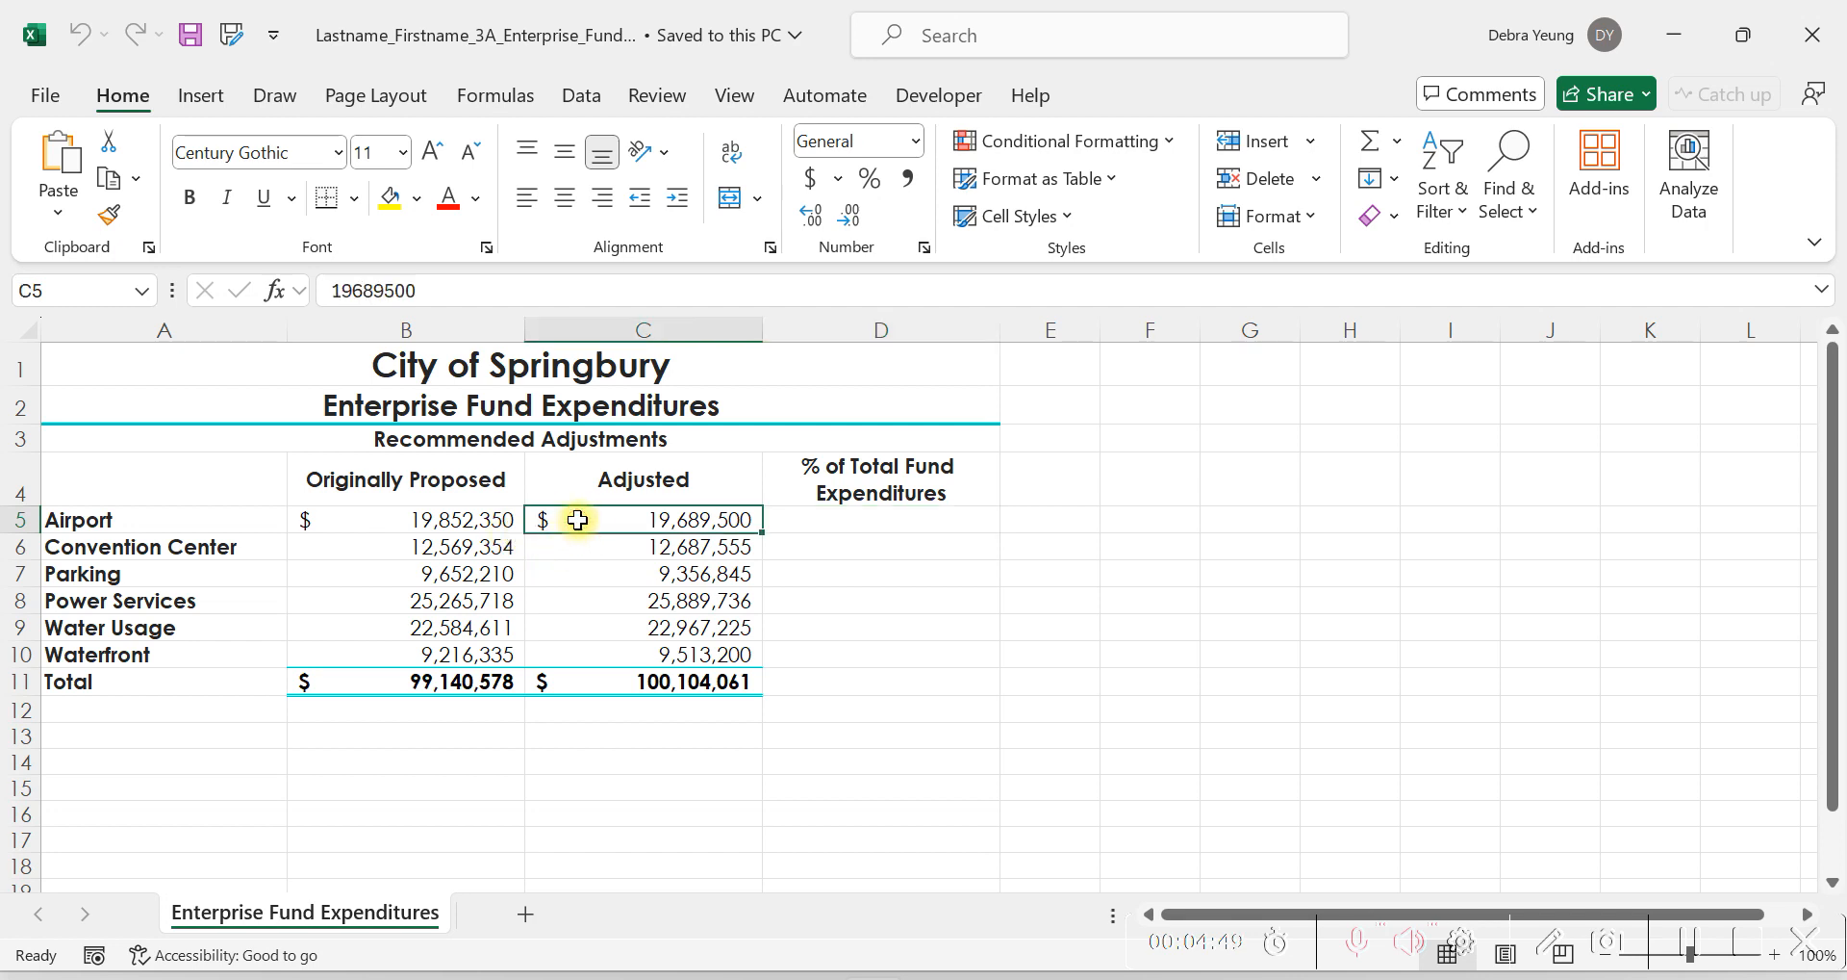
{"action": "left_click", "coordinate": [594, 680]}
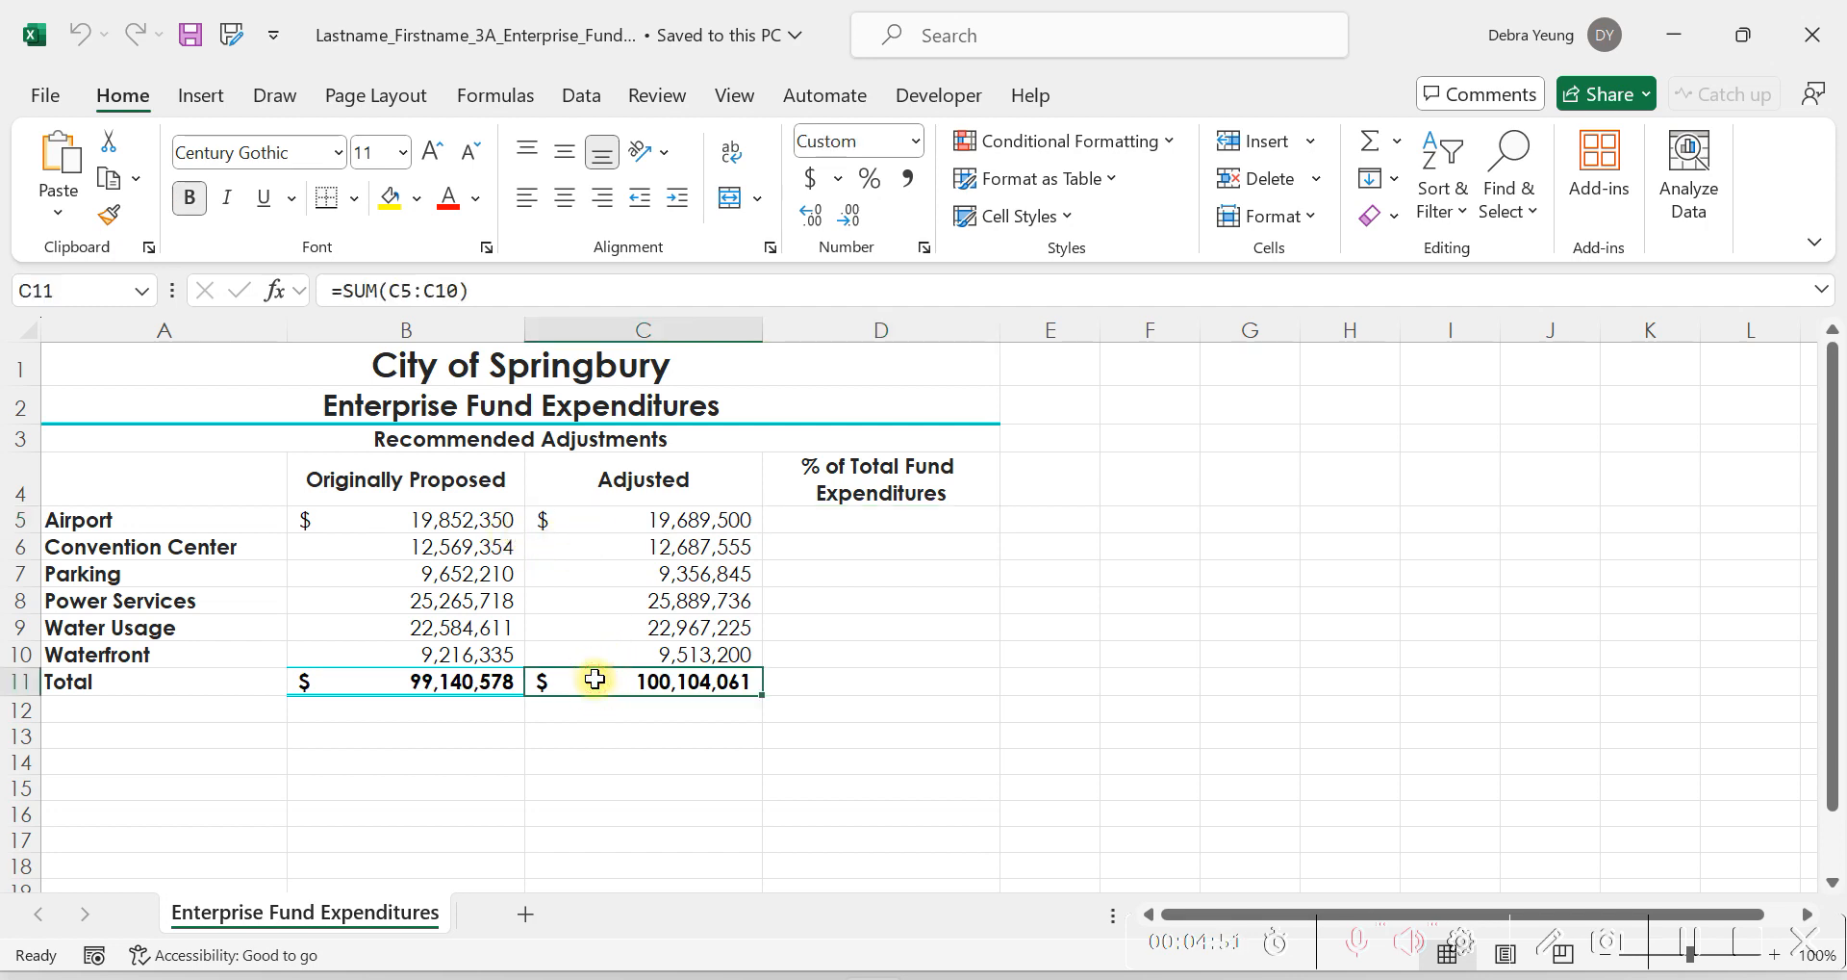
{"action": "left_click", "coordinate": [578, 520]}
{"action": "left_click", "coordinate": [649, 682]}
{"action": "left_click", "coordinate": [599, 549]}
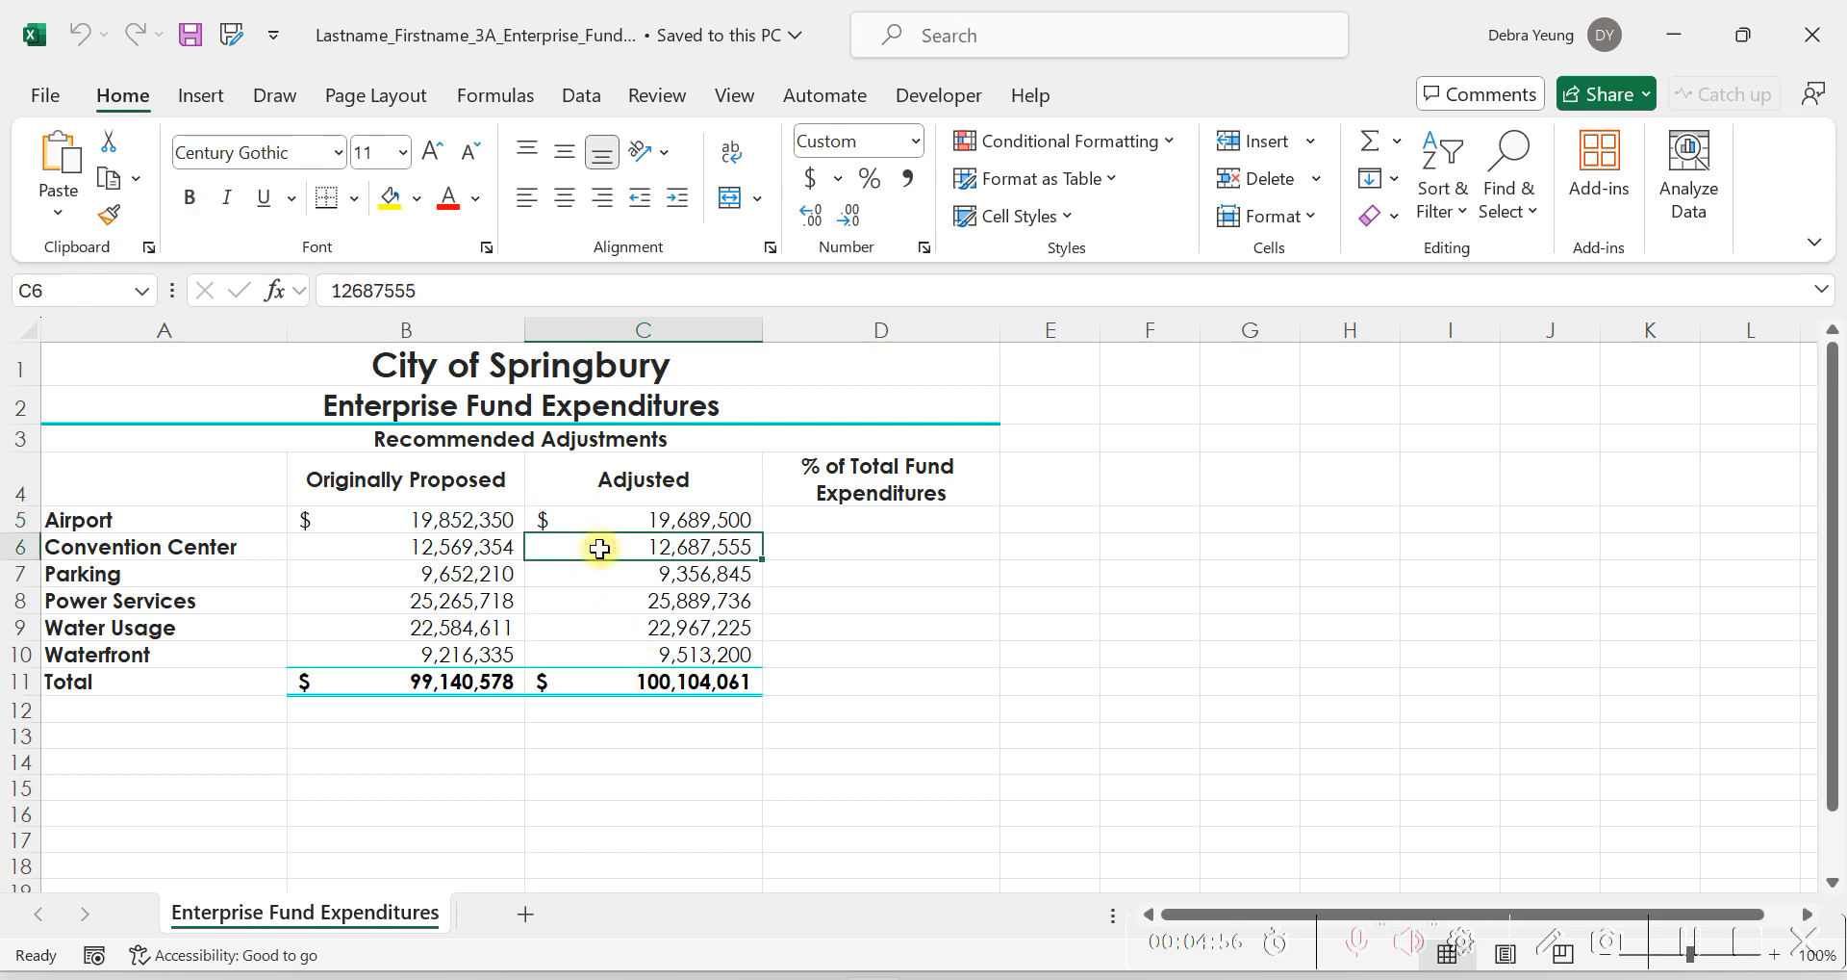
{"action": "left_click", "coordinate": [623, 689]}
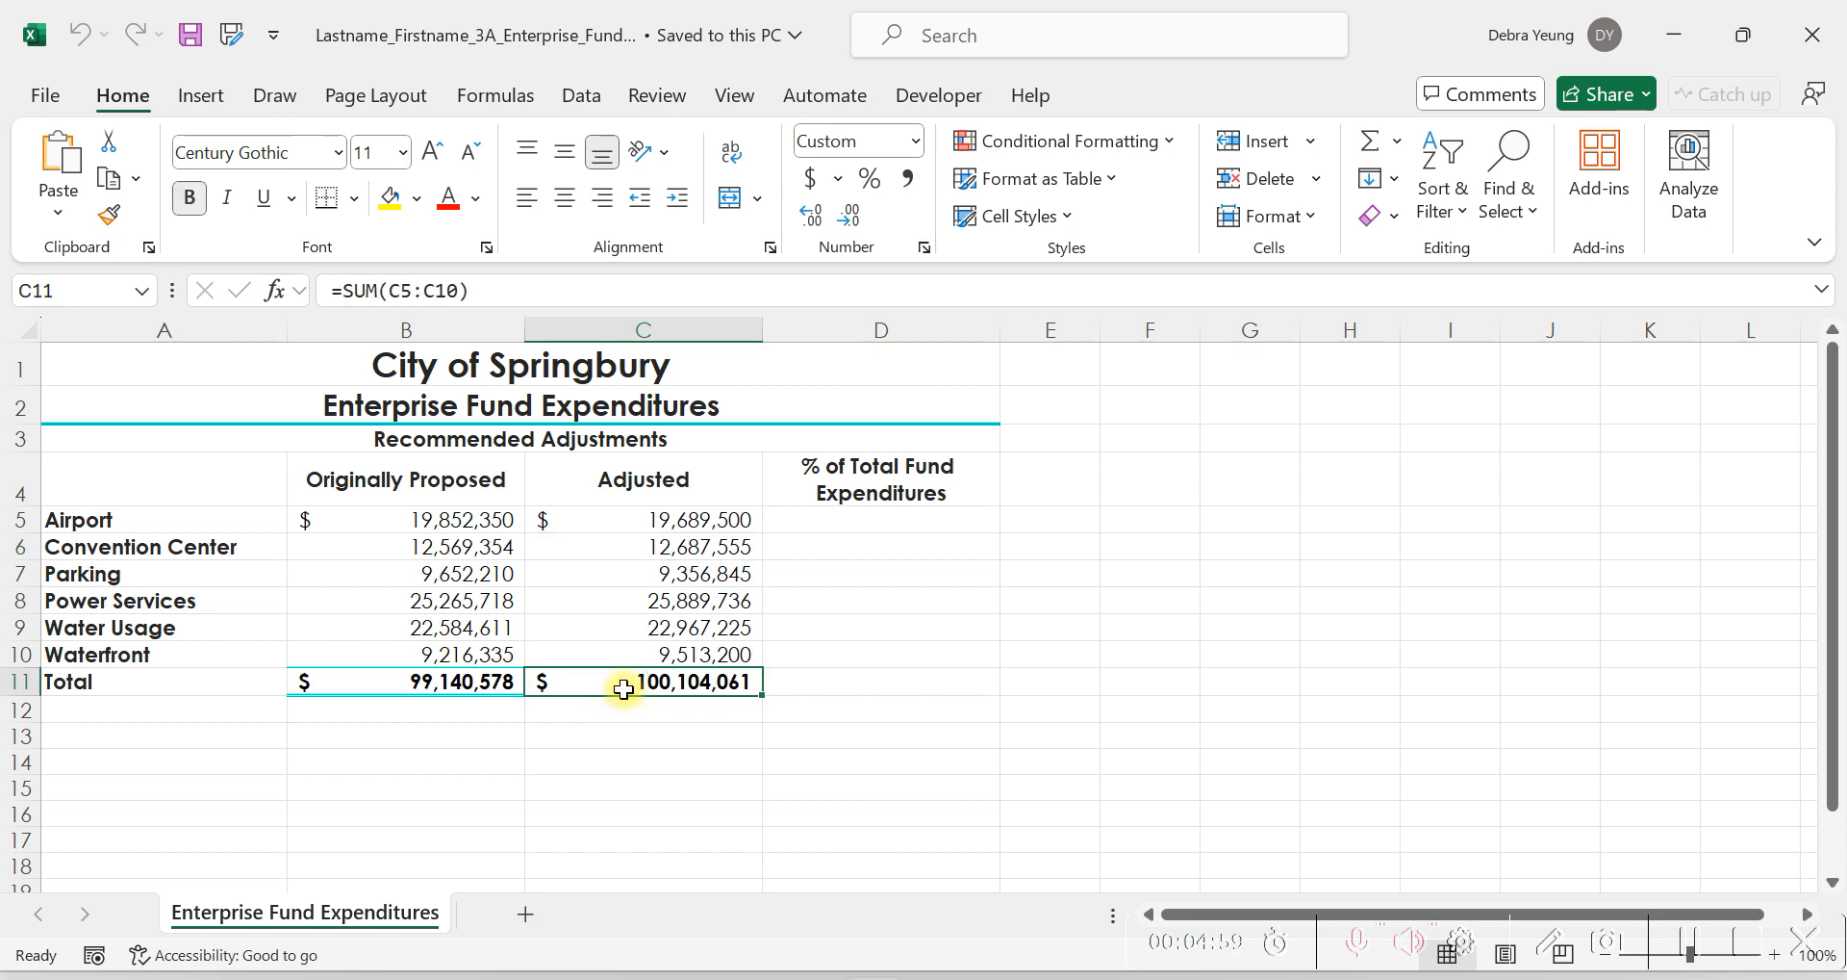
{"action": "left_click", "coordinate": [586, 585]}
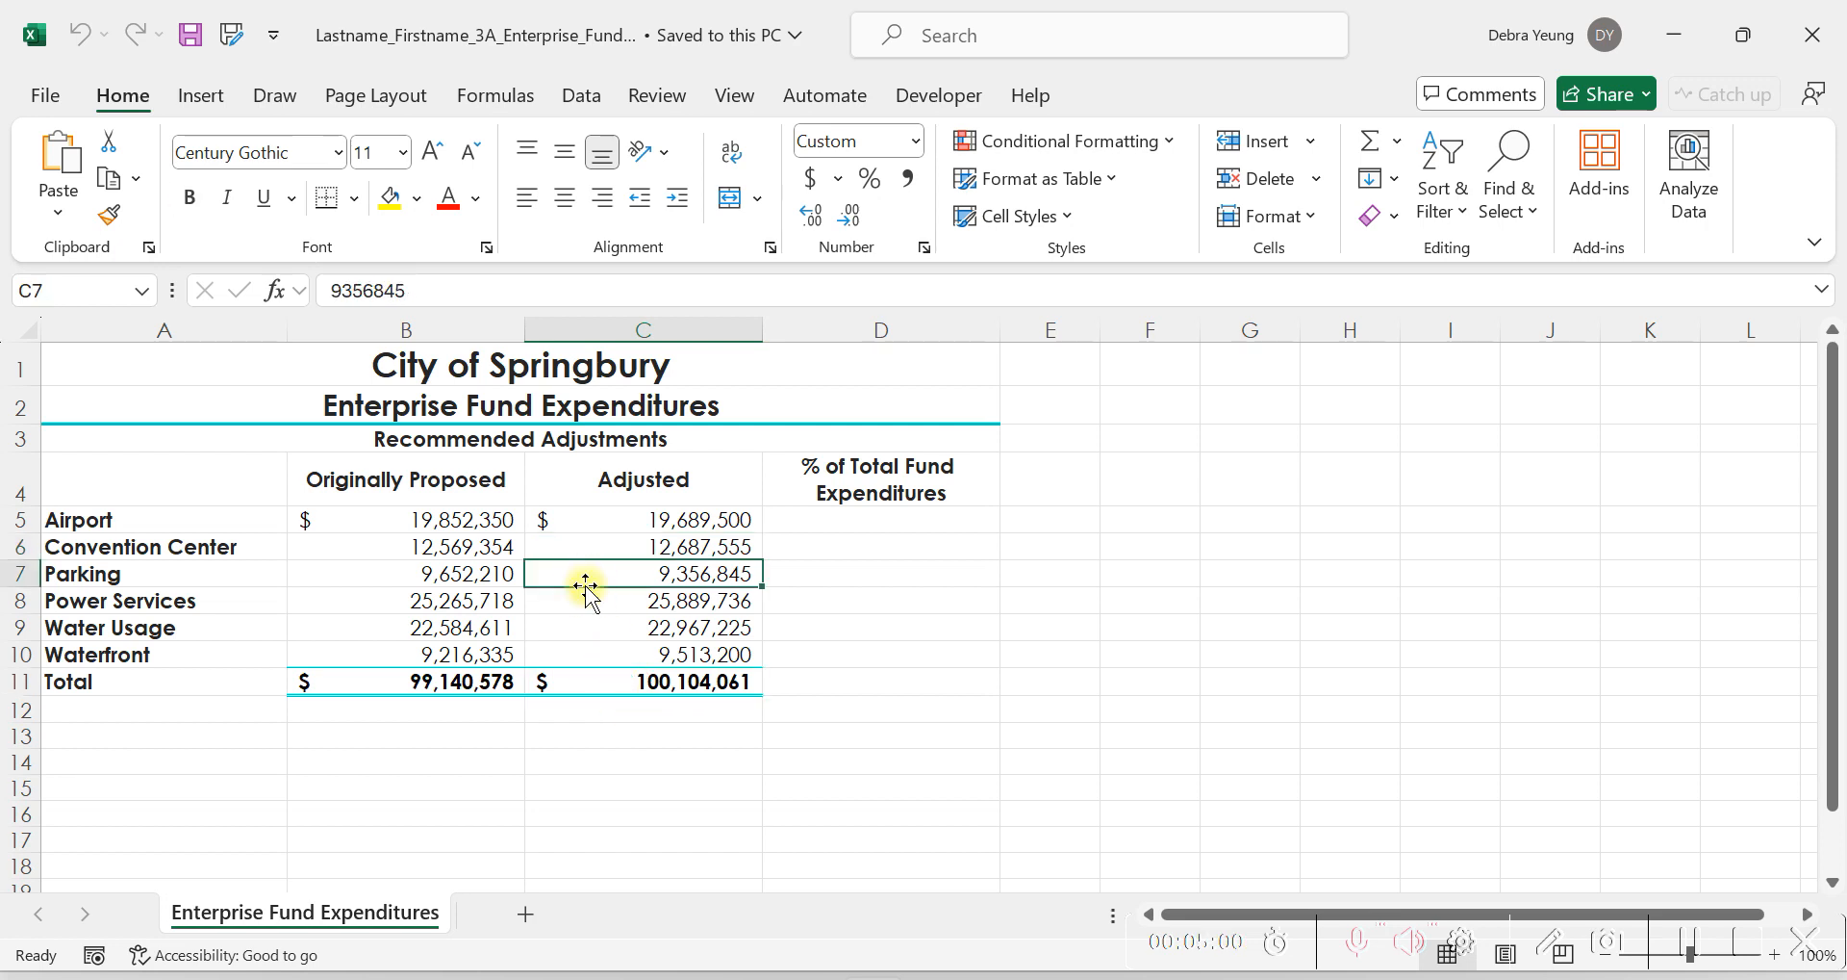
{"action": "left_click", "coordinate": [612, 687]}
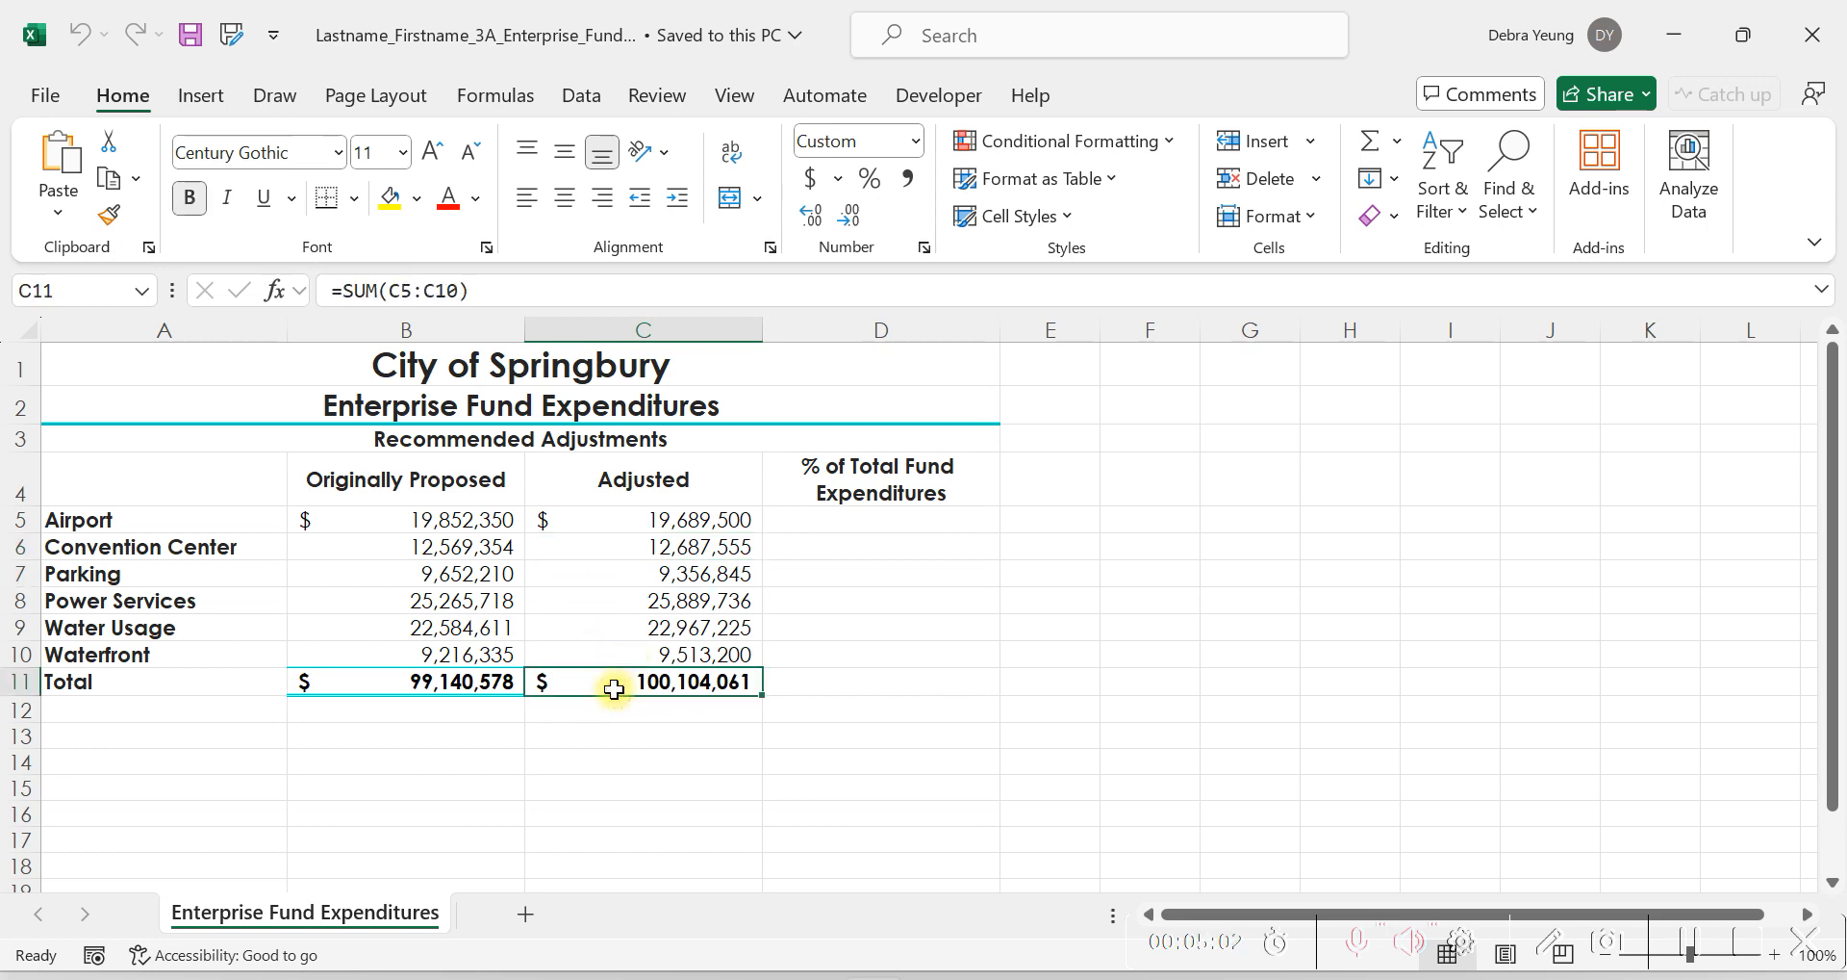
{"action": "left_click", "coordinate": [875, 522]}
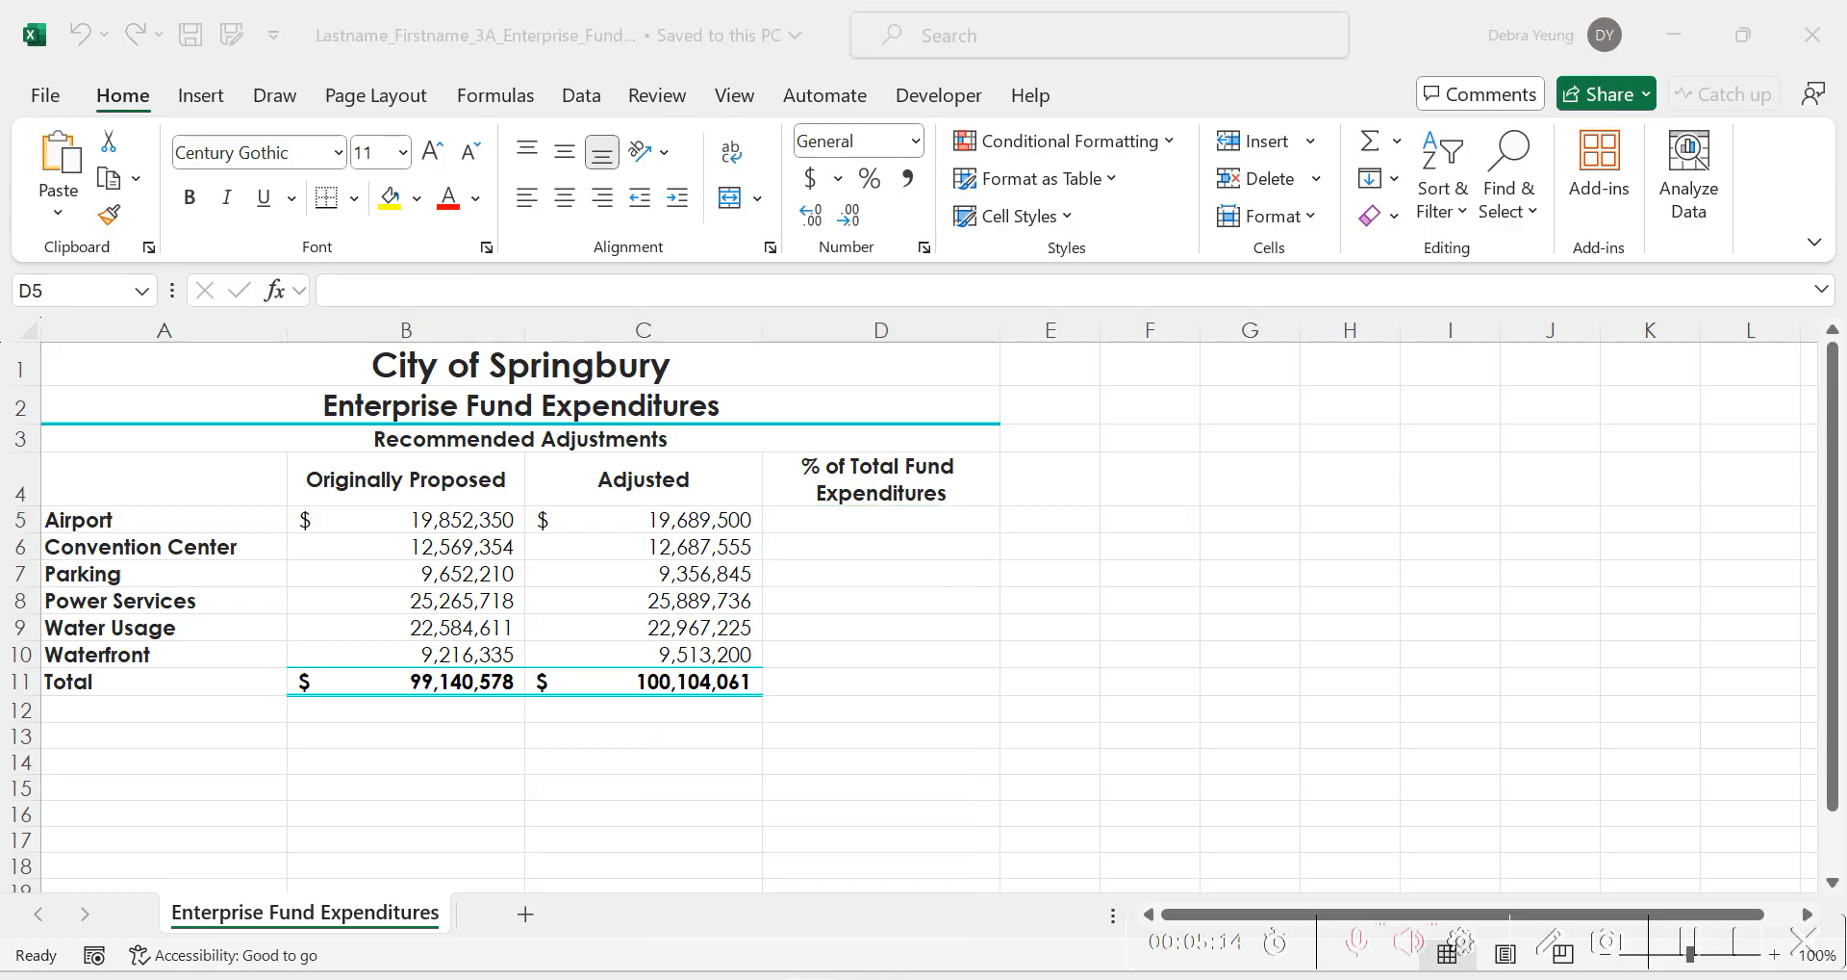
Switch to the VitalSource textbook in Firefox and read steps 2 to 7 on the percentage formula, absolute cell references and percent formatting.
{"action": "left_click", "coordinate": [820, 977]}
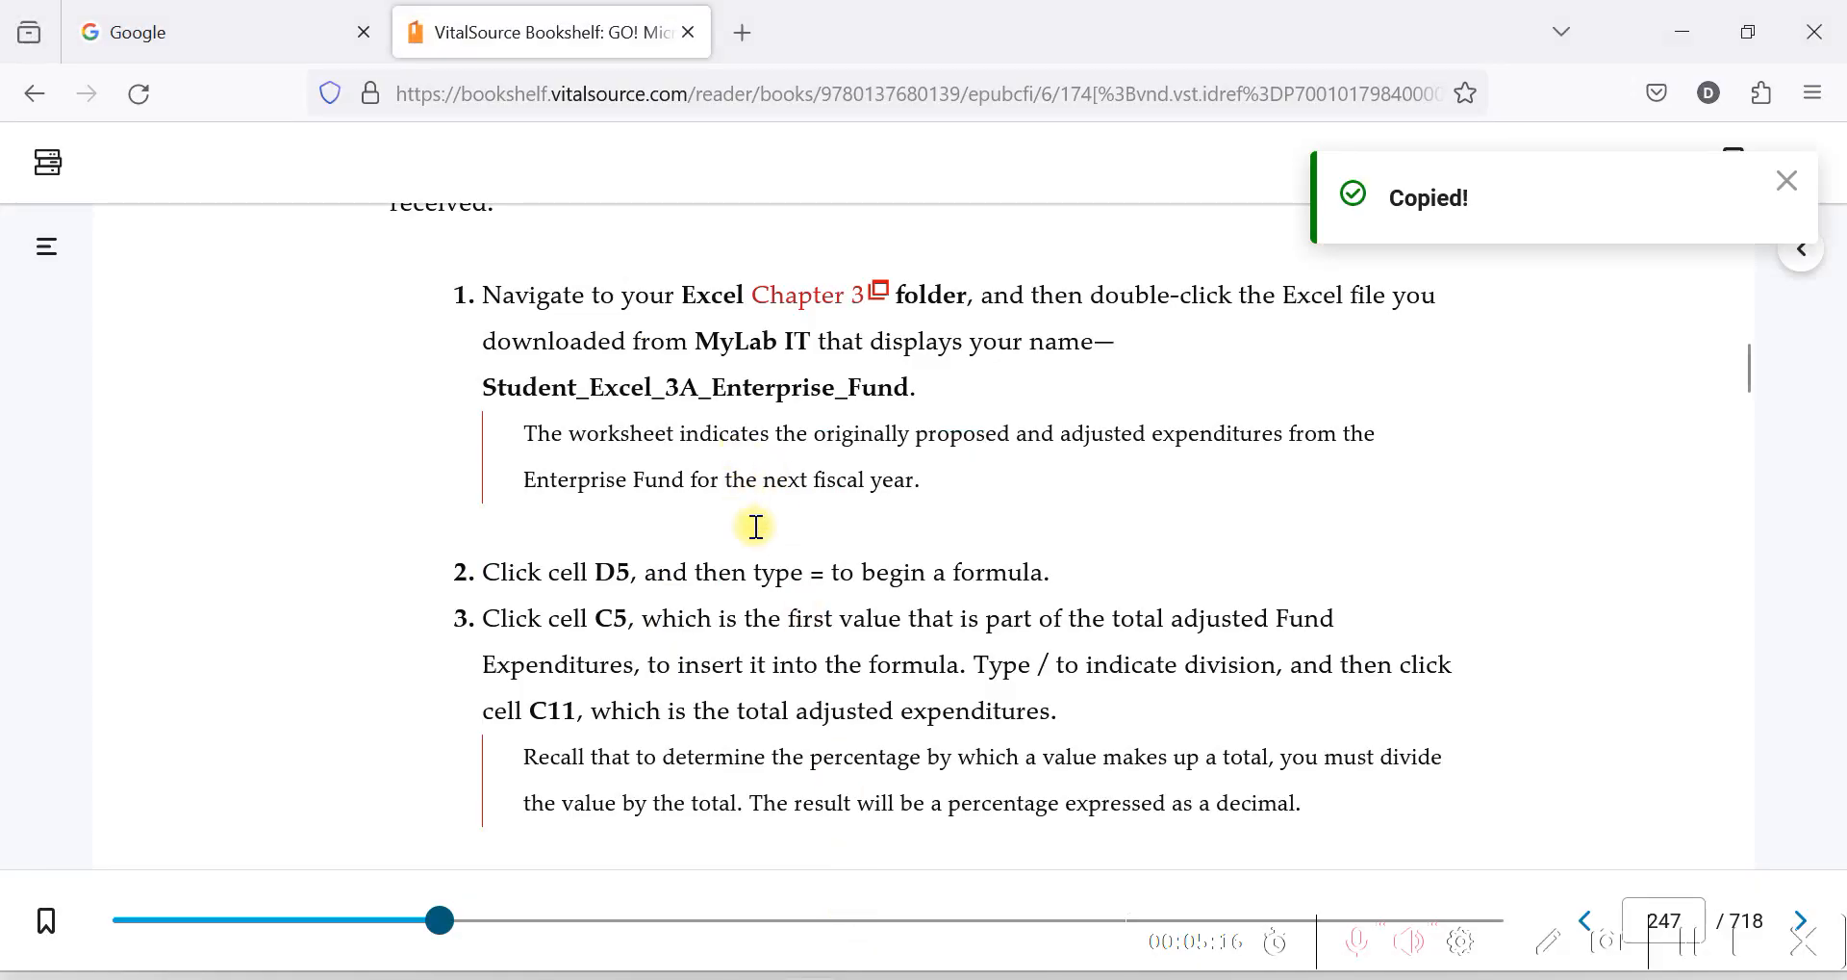
{"action": "scroll", "coordinate": [747, 501], "scroll_direction": "down", "scroll_amount": 3}
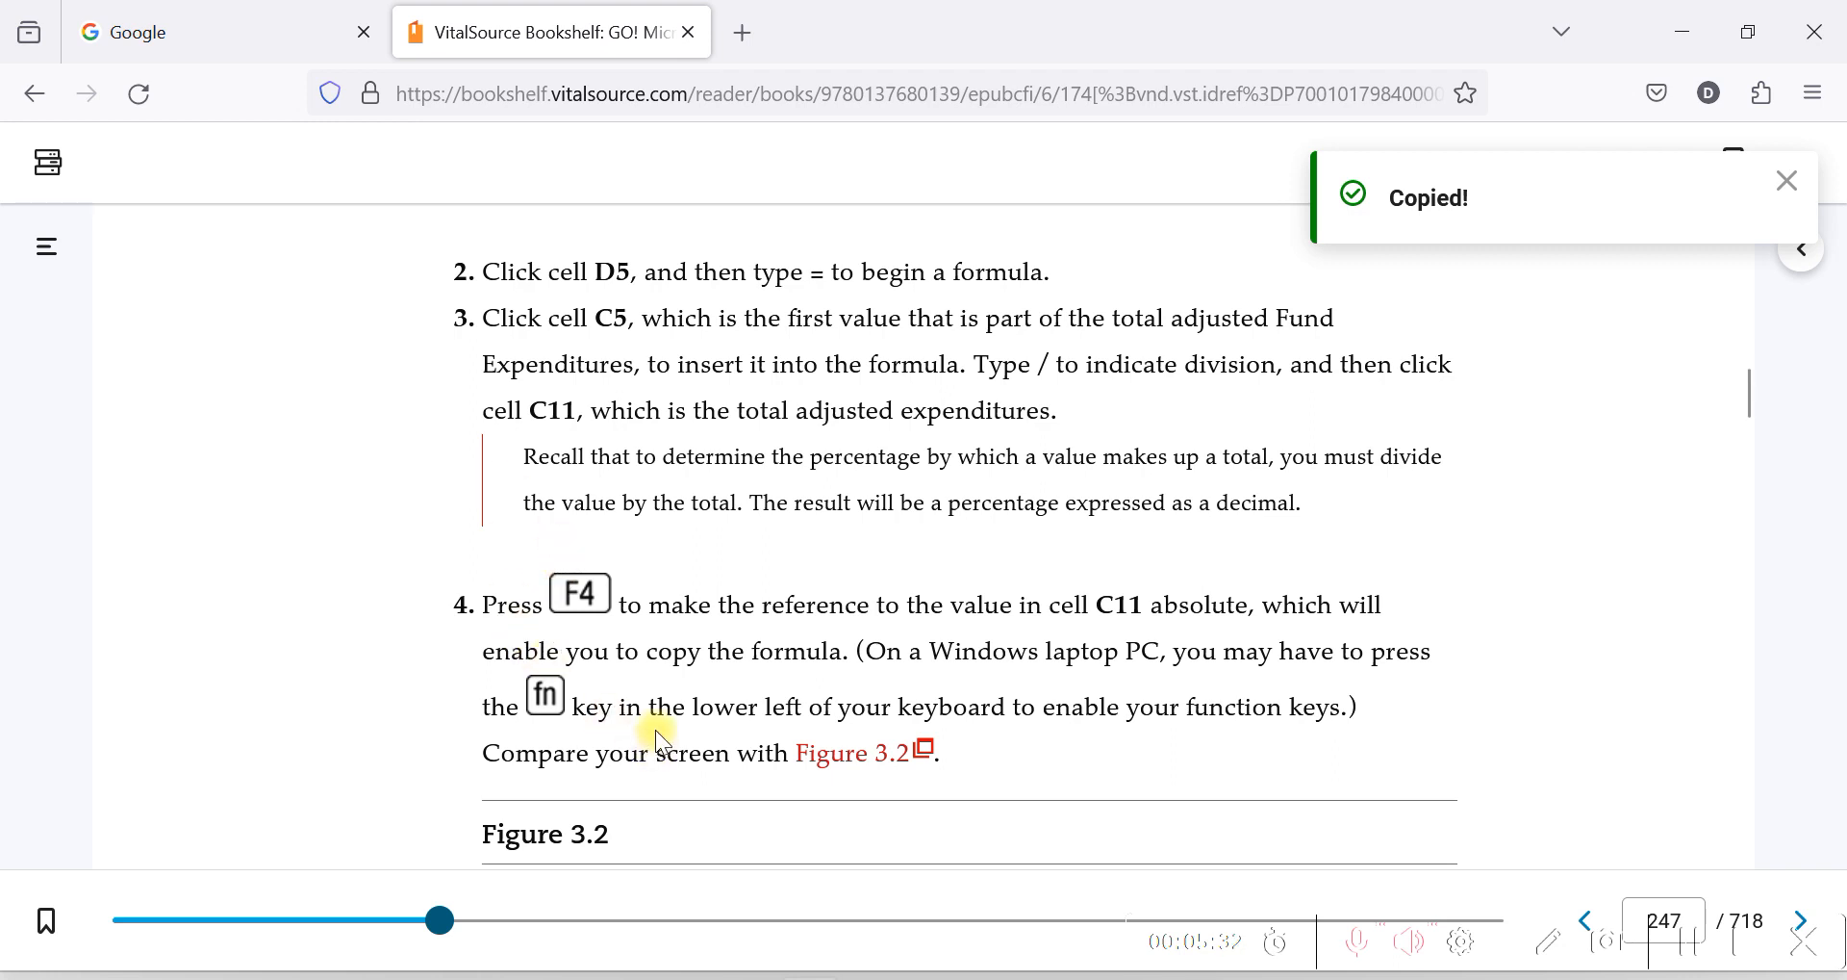
{"action": "scroll", "coordinate": [658, 605], "scroll_direction": "down", "scroll_amount": 2}
{"action": "scroll", "coordinate": [736, 563], "scroll_direction": "down", "scroll_amount": 4}
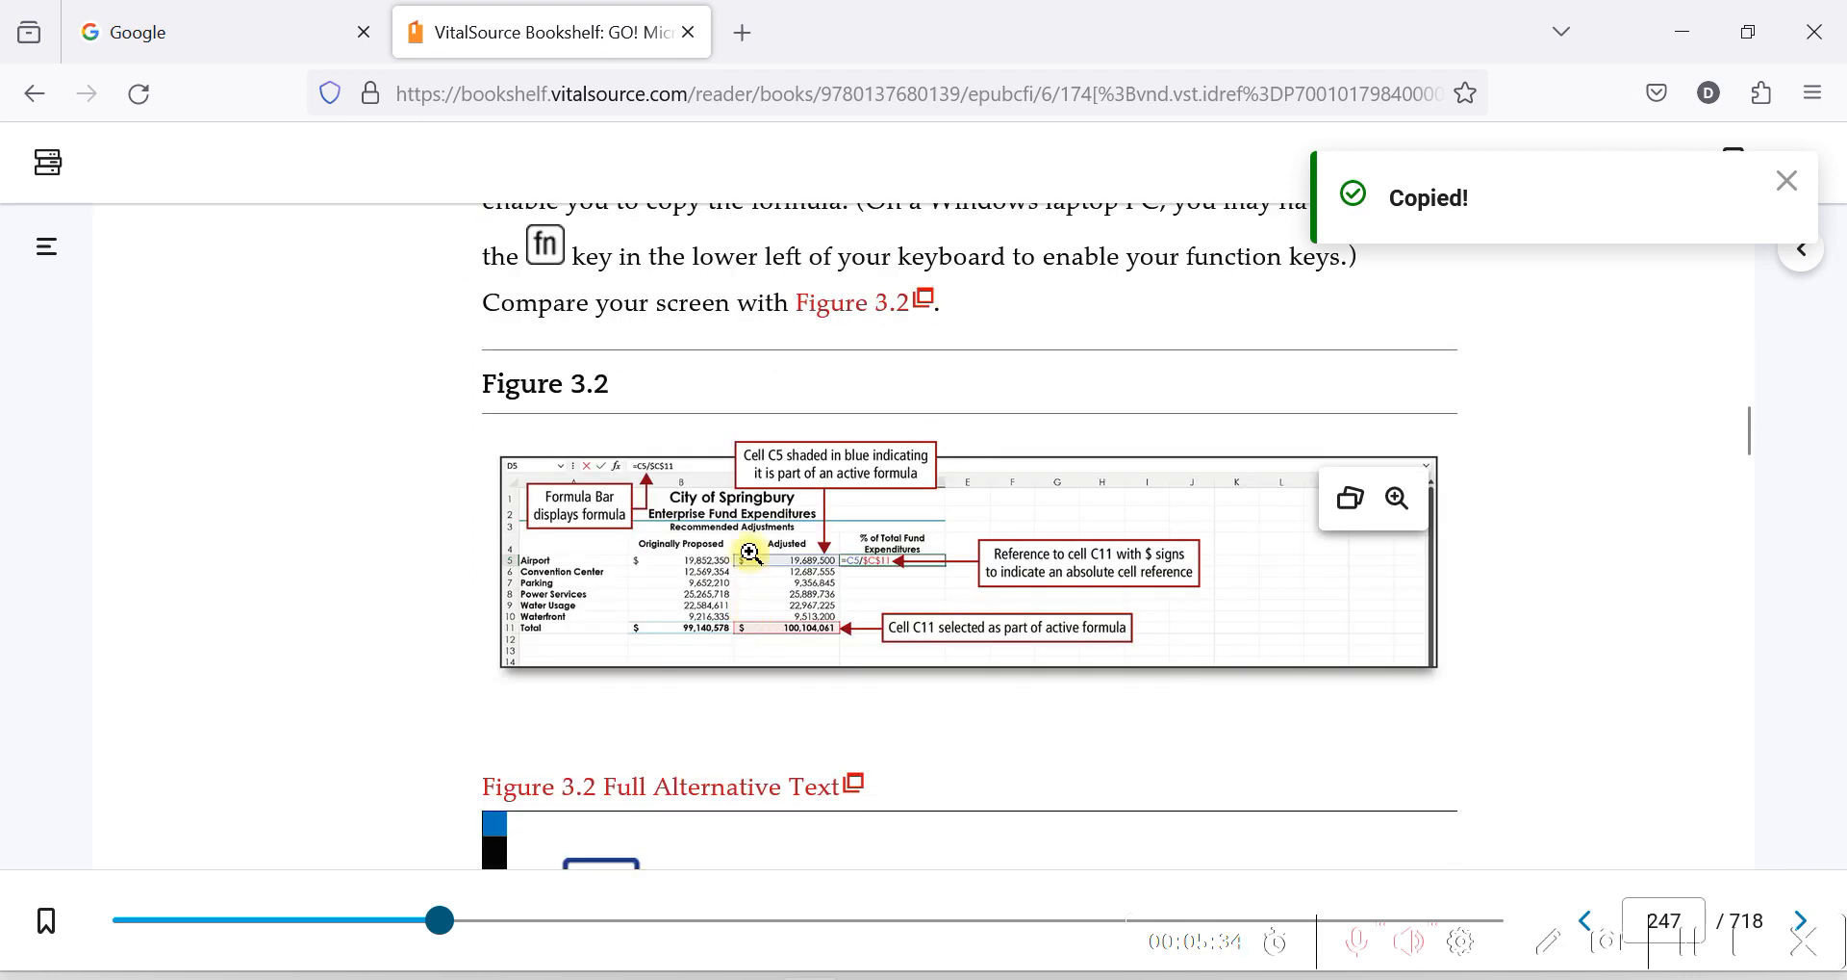
{"action": "scroll", "coordinate": [754, 539], "scroll_direction": "up", "scroll_amount": 2}
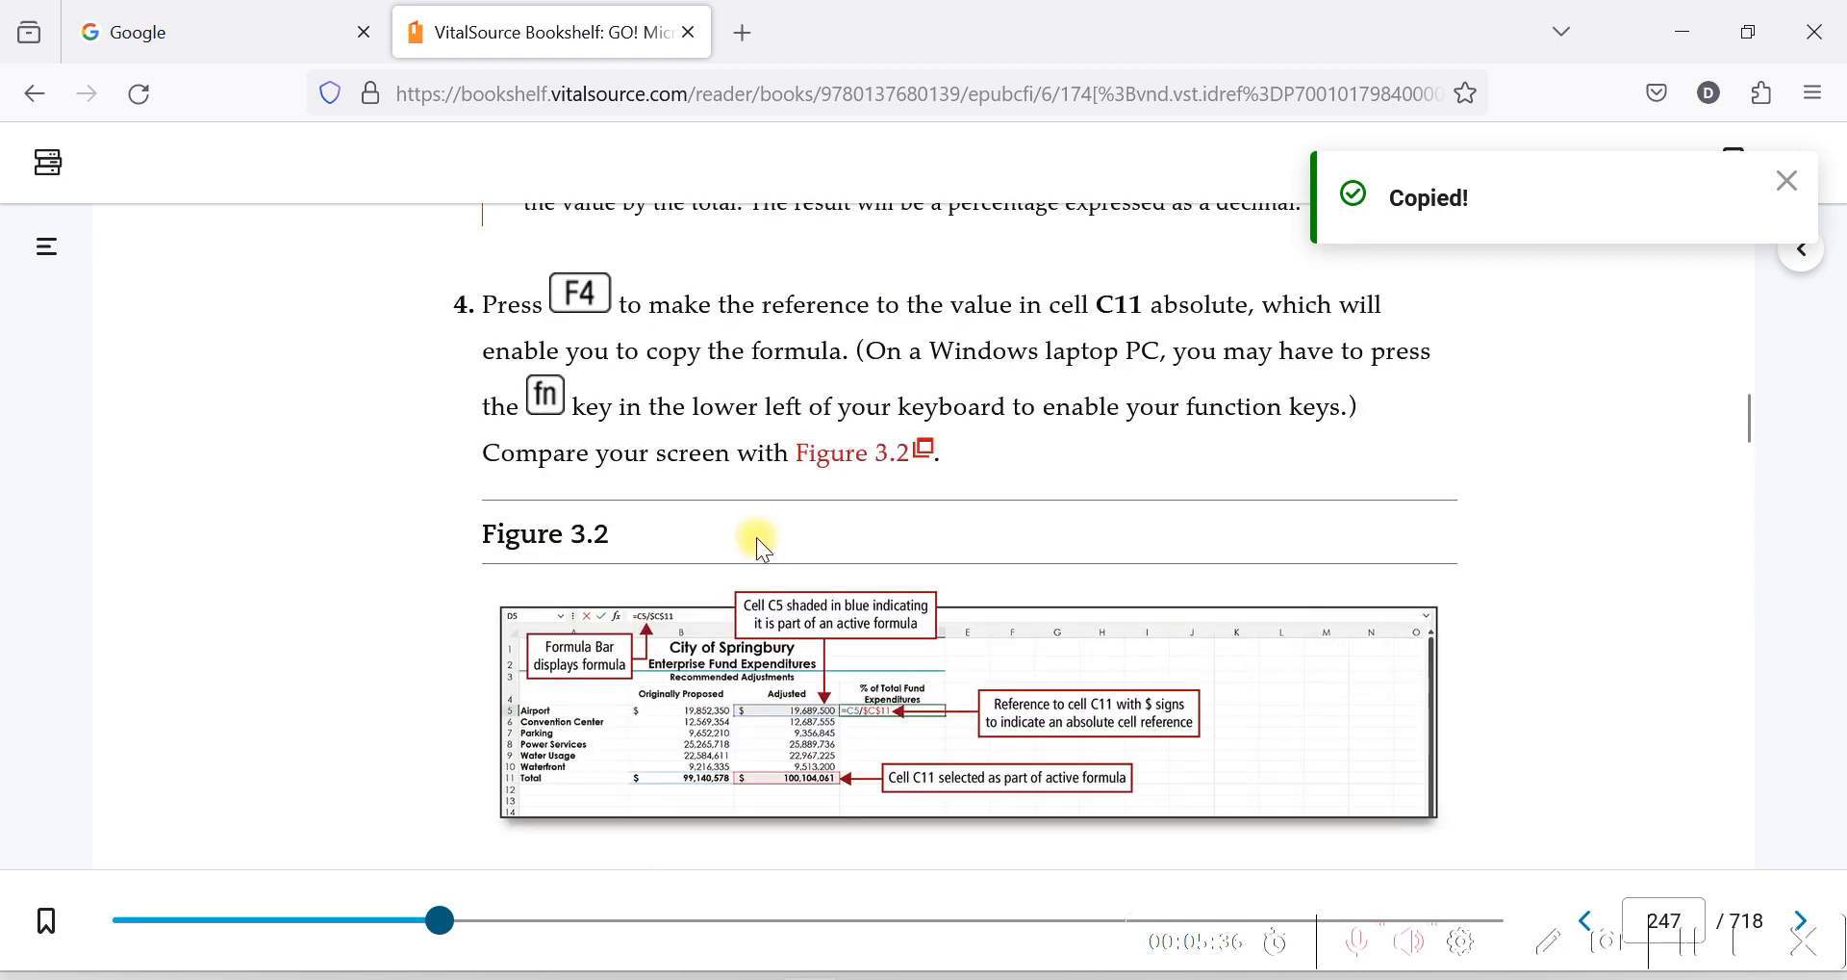
{"action": "scroll", "coordinate": [756, 549], "scroll_direction": "down", "scroll_amount": 2}
{"action": "scroll", "coordinate": [761, 578], "scroll_direction": "down", "scroll_amount": 8}
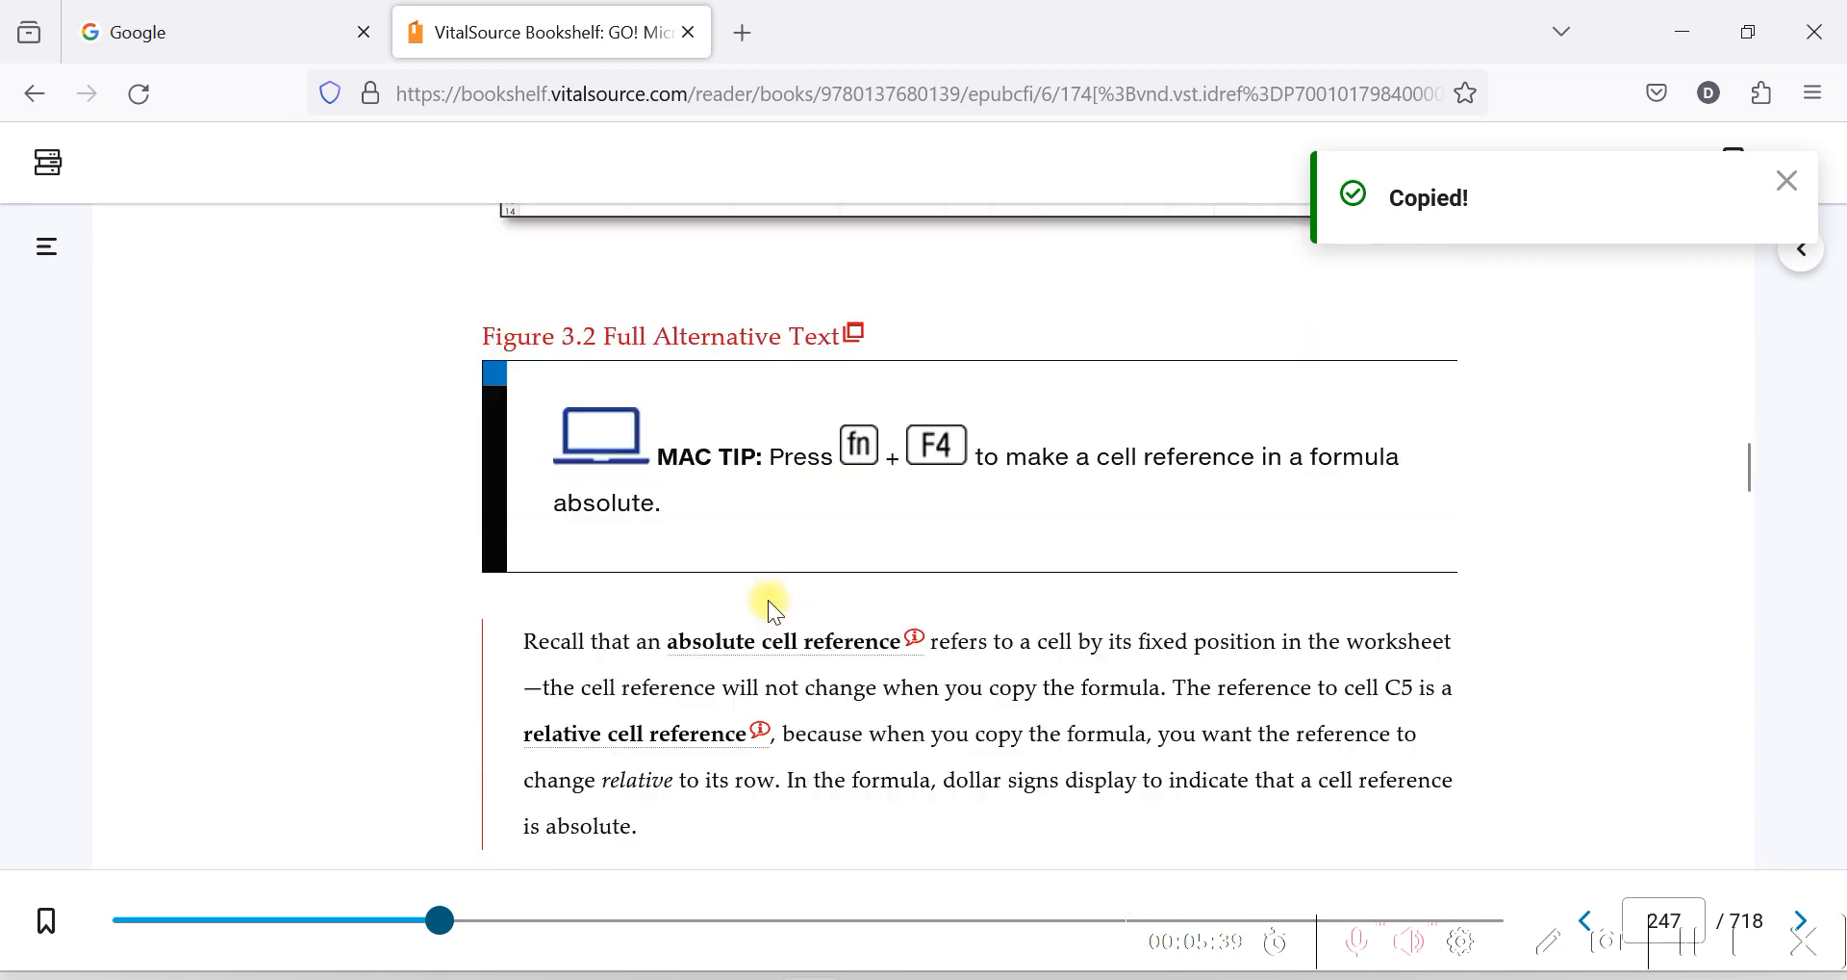
{"action": "scroll", "coordinate": [770, 608], "scroll_direction": "down", "scroll_amount": 4}
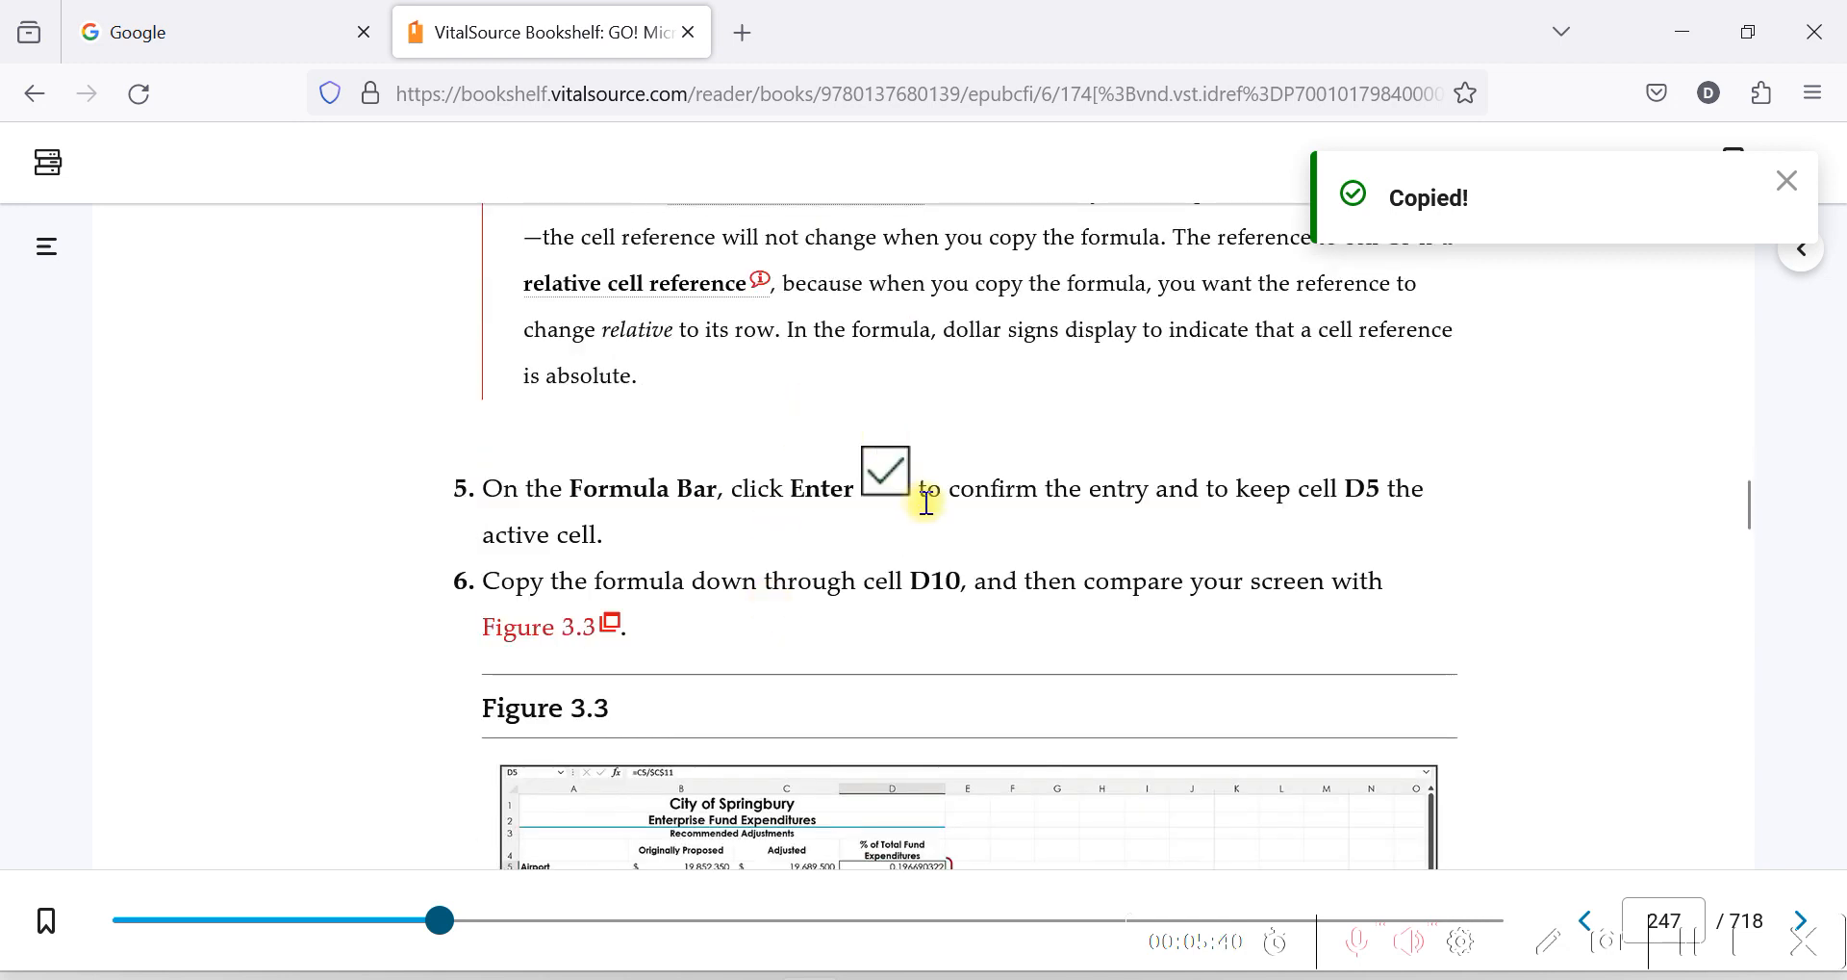
{"action": "scroll", "coordinate": [887, 481], "scroll_direction": "down", "scroll_amount": 6}
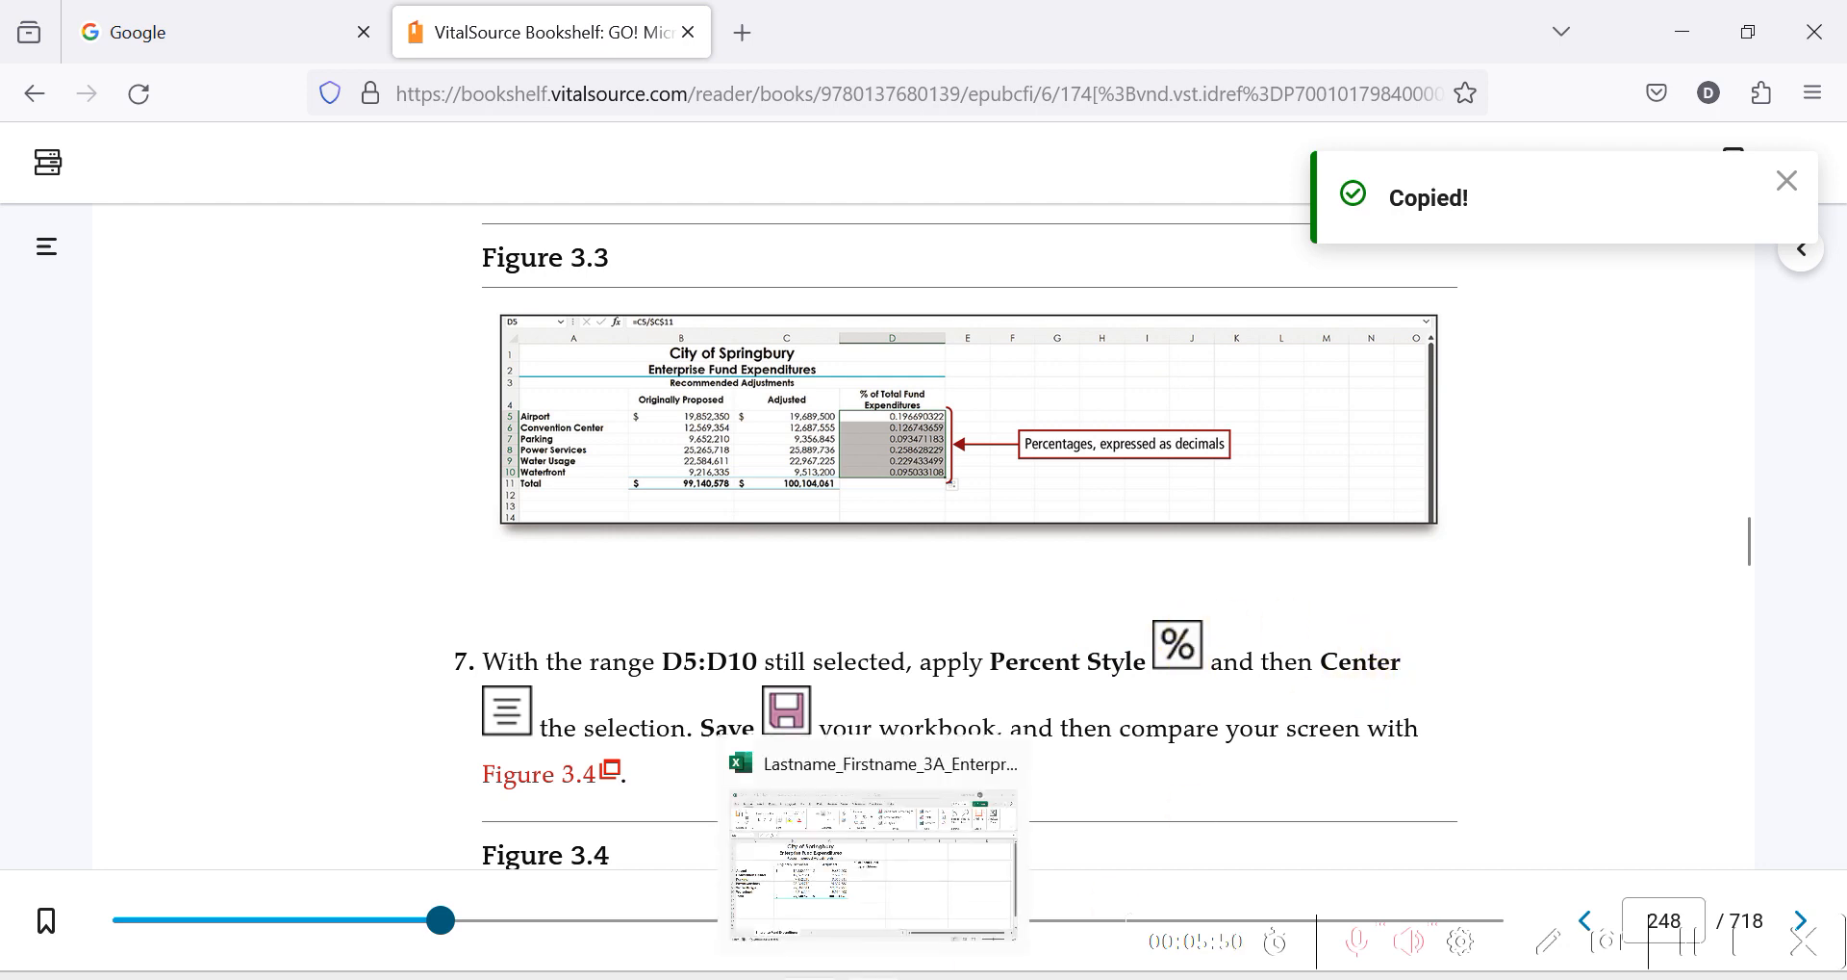
Switch back to Excel and enter the formula =C5/$C$11 in D5, with an absolute reference to the adjusted total.
{"action": "left_click", "coordinate": [874, 974]}
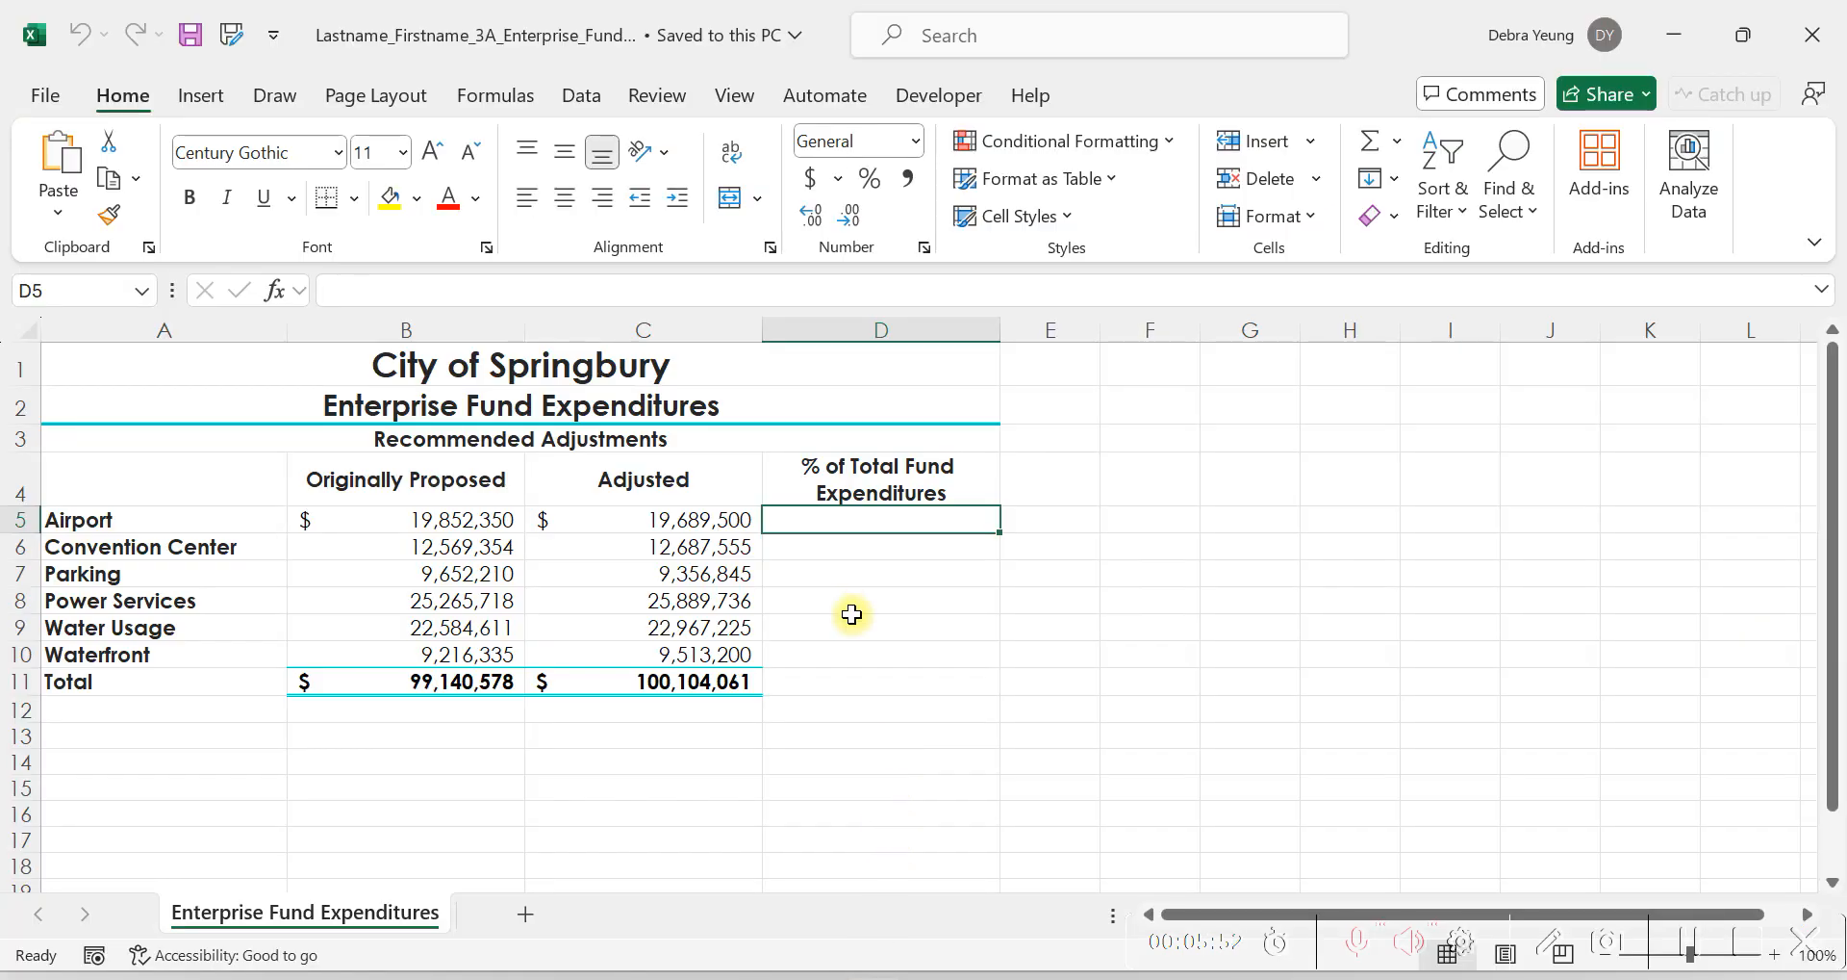
{"action": "type", "text": "="}
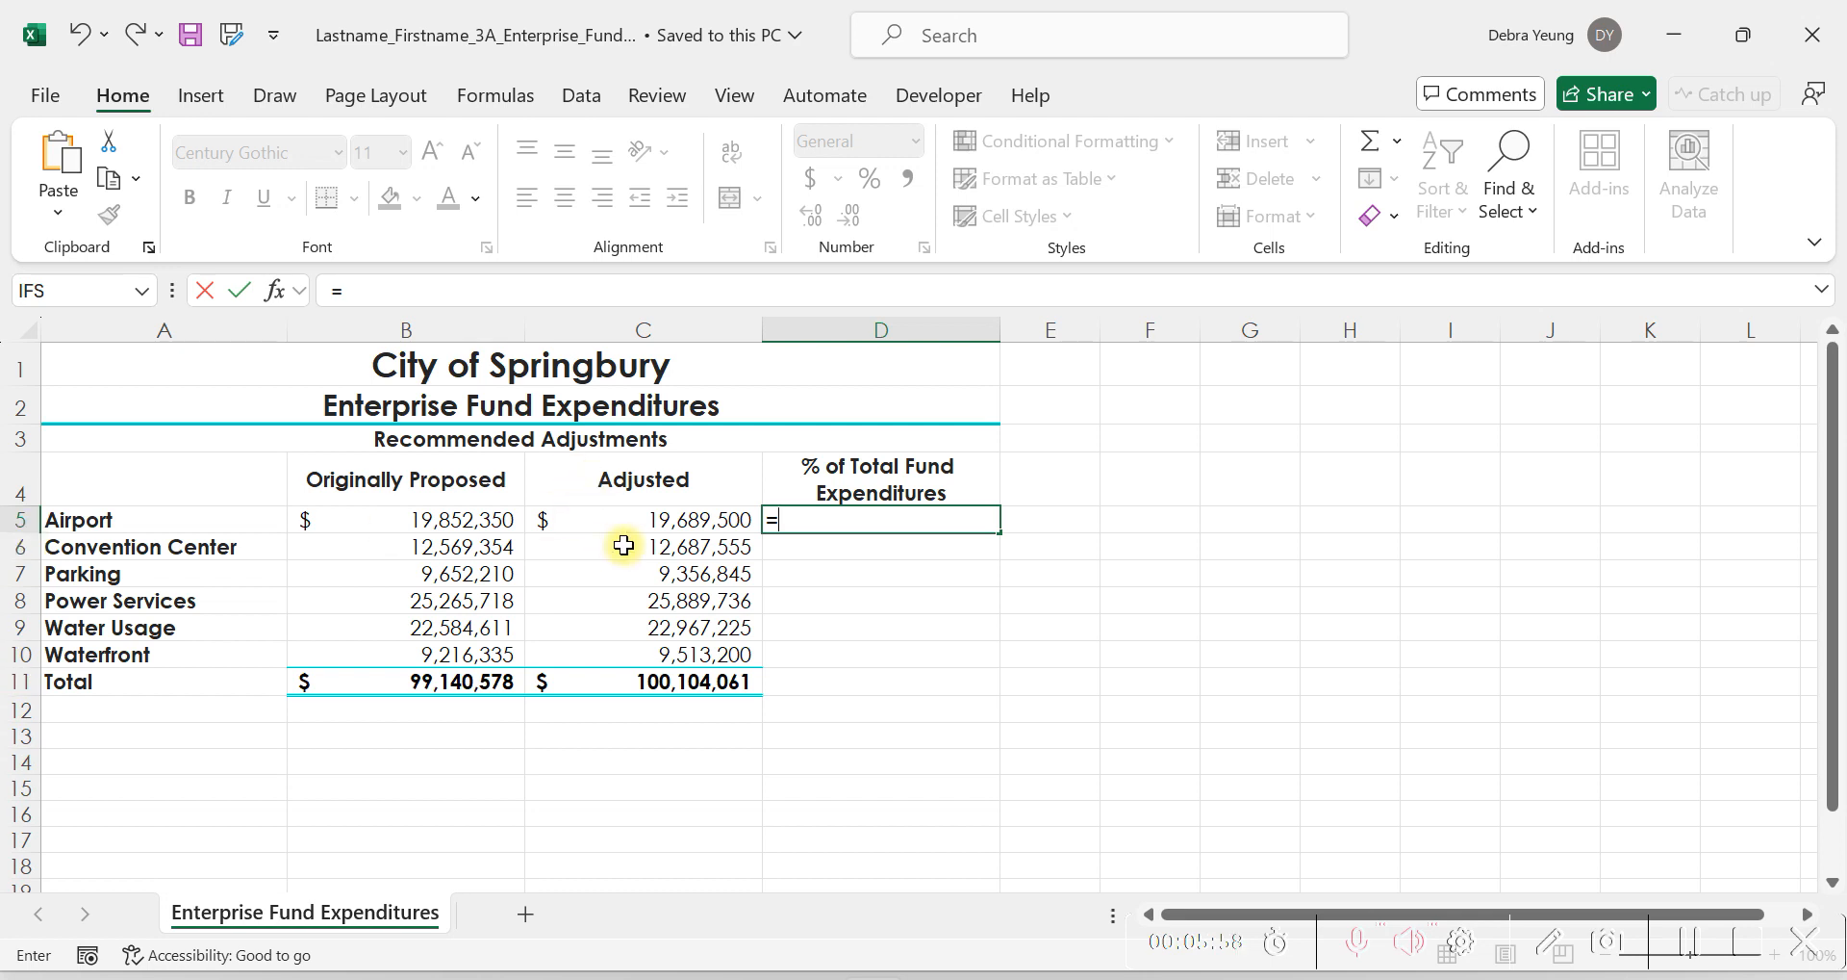
{"action": "left_click", "coordinate": [592, 519]}
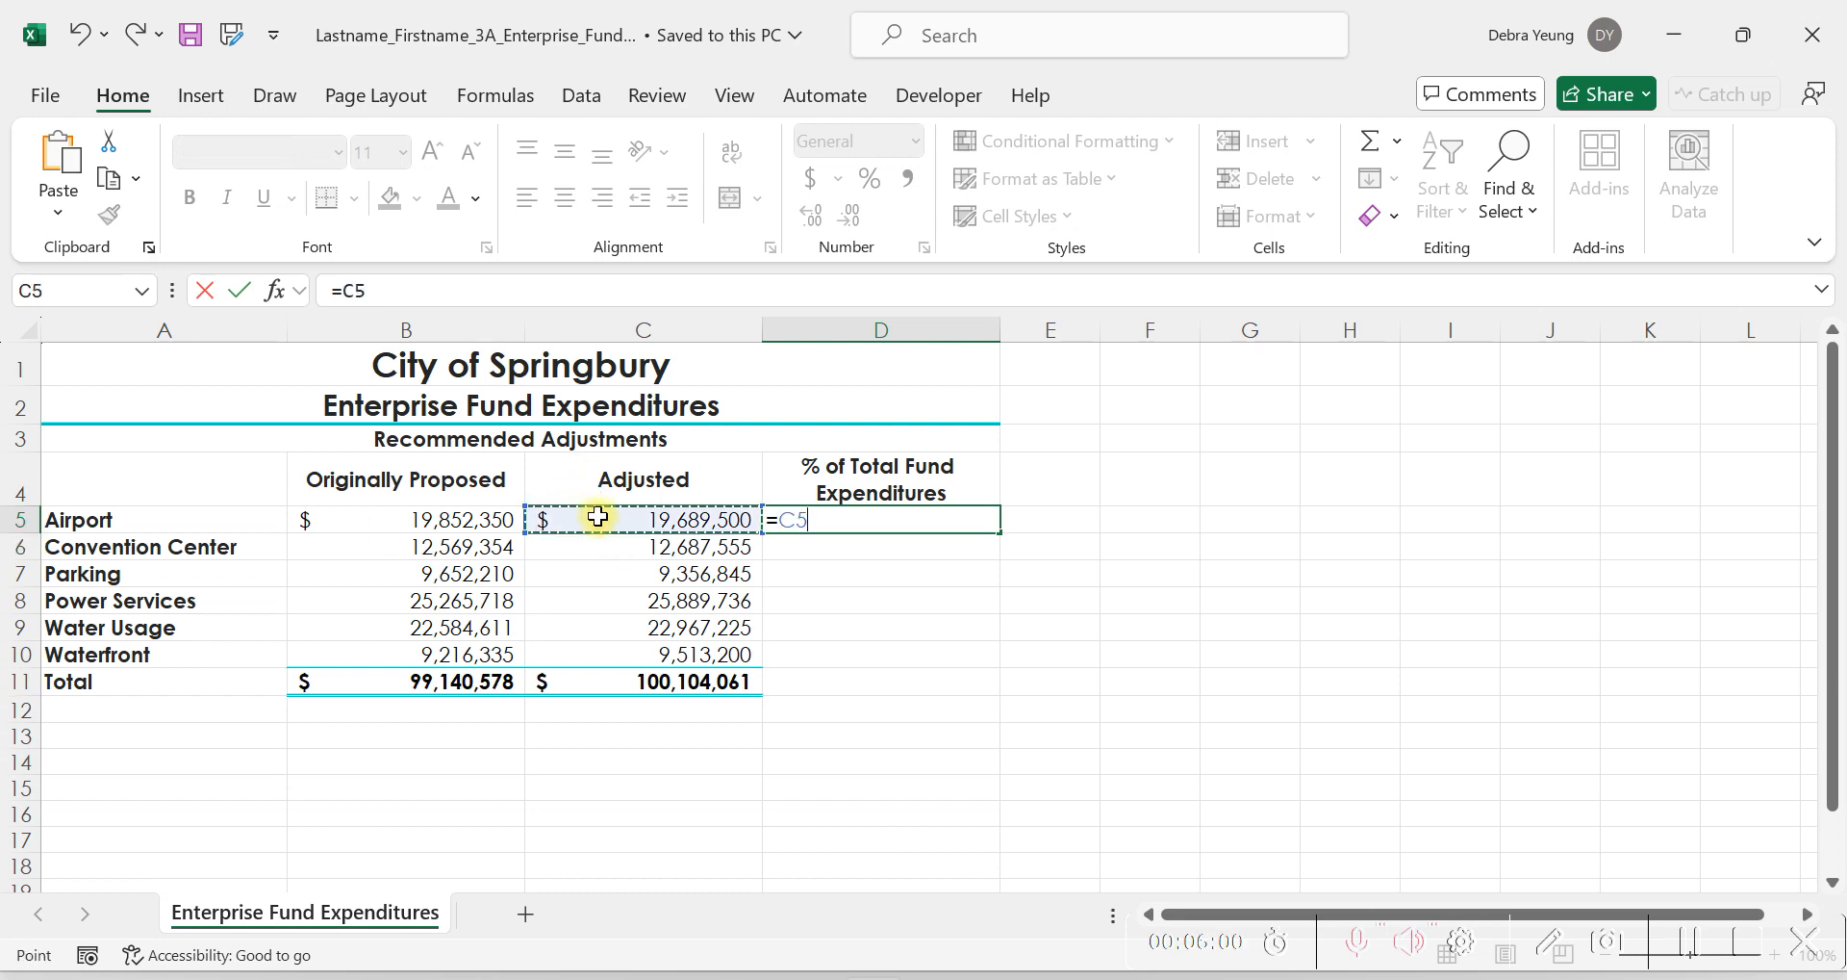
{"action": "type", "text": "/"}
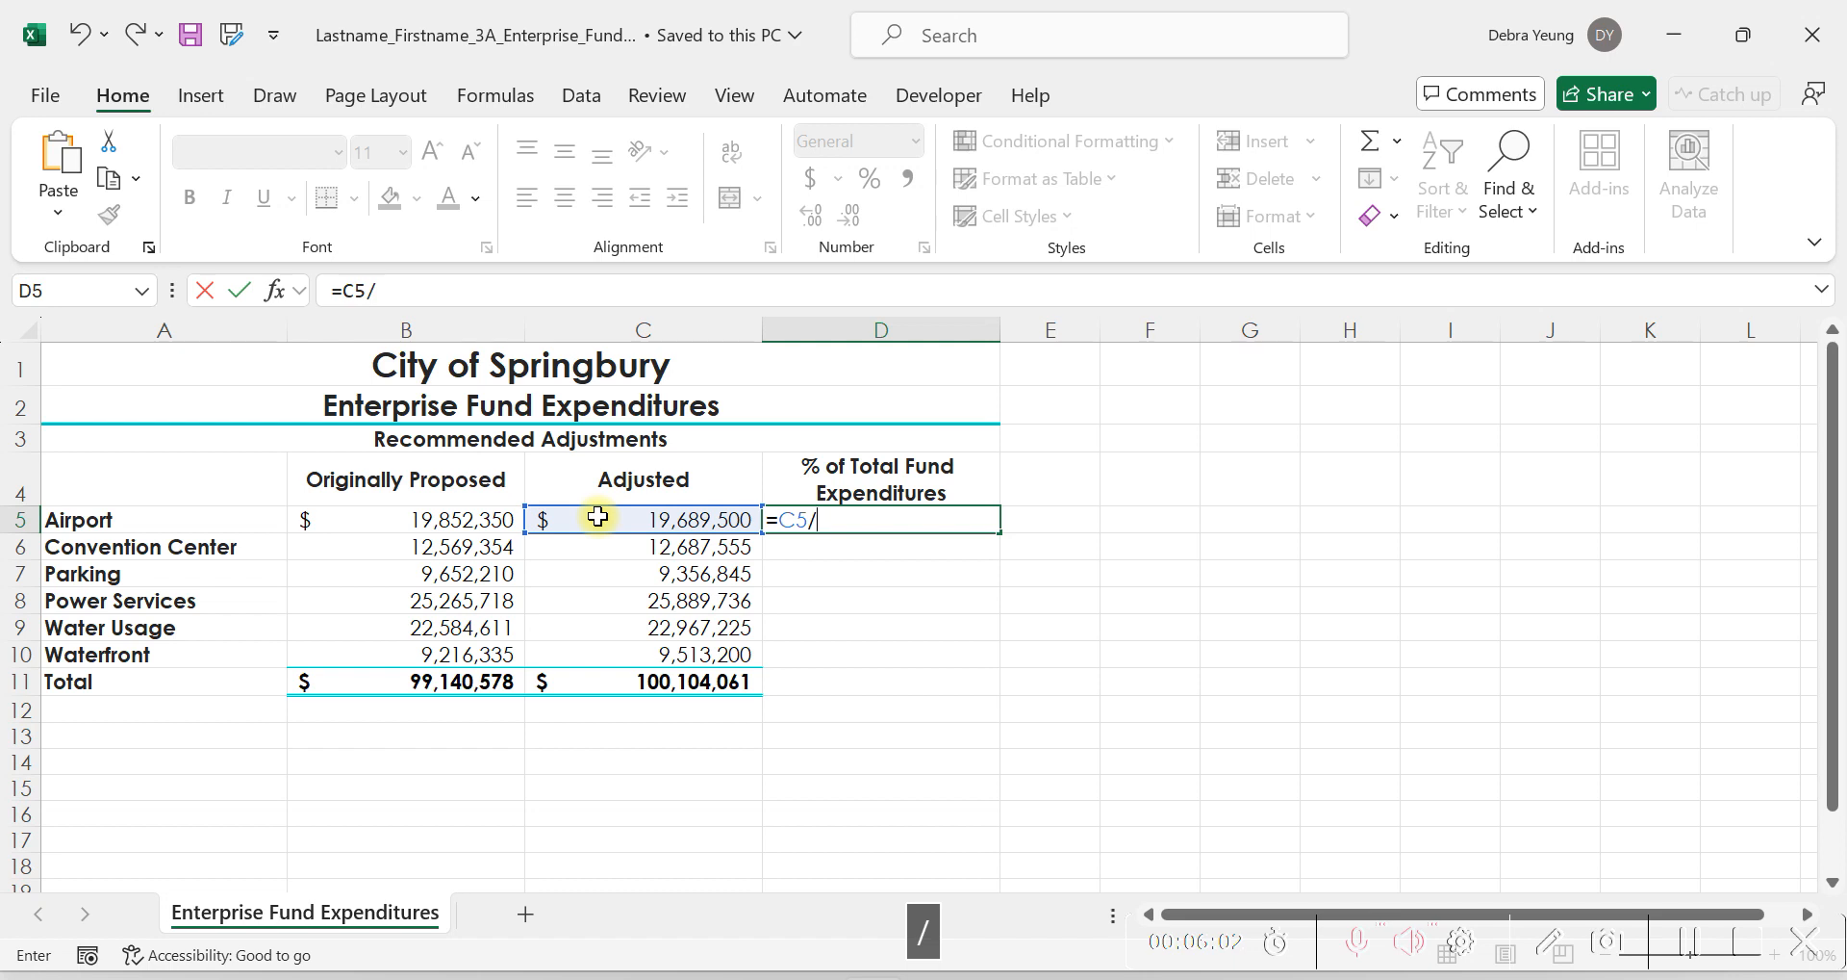
{"action": "left_click", "coordinate": [554, 682]}
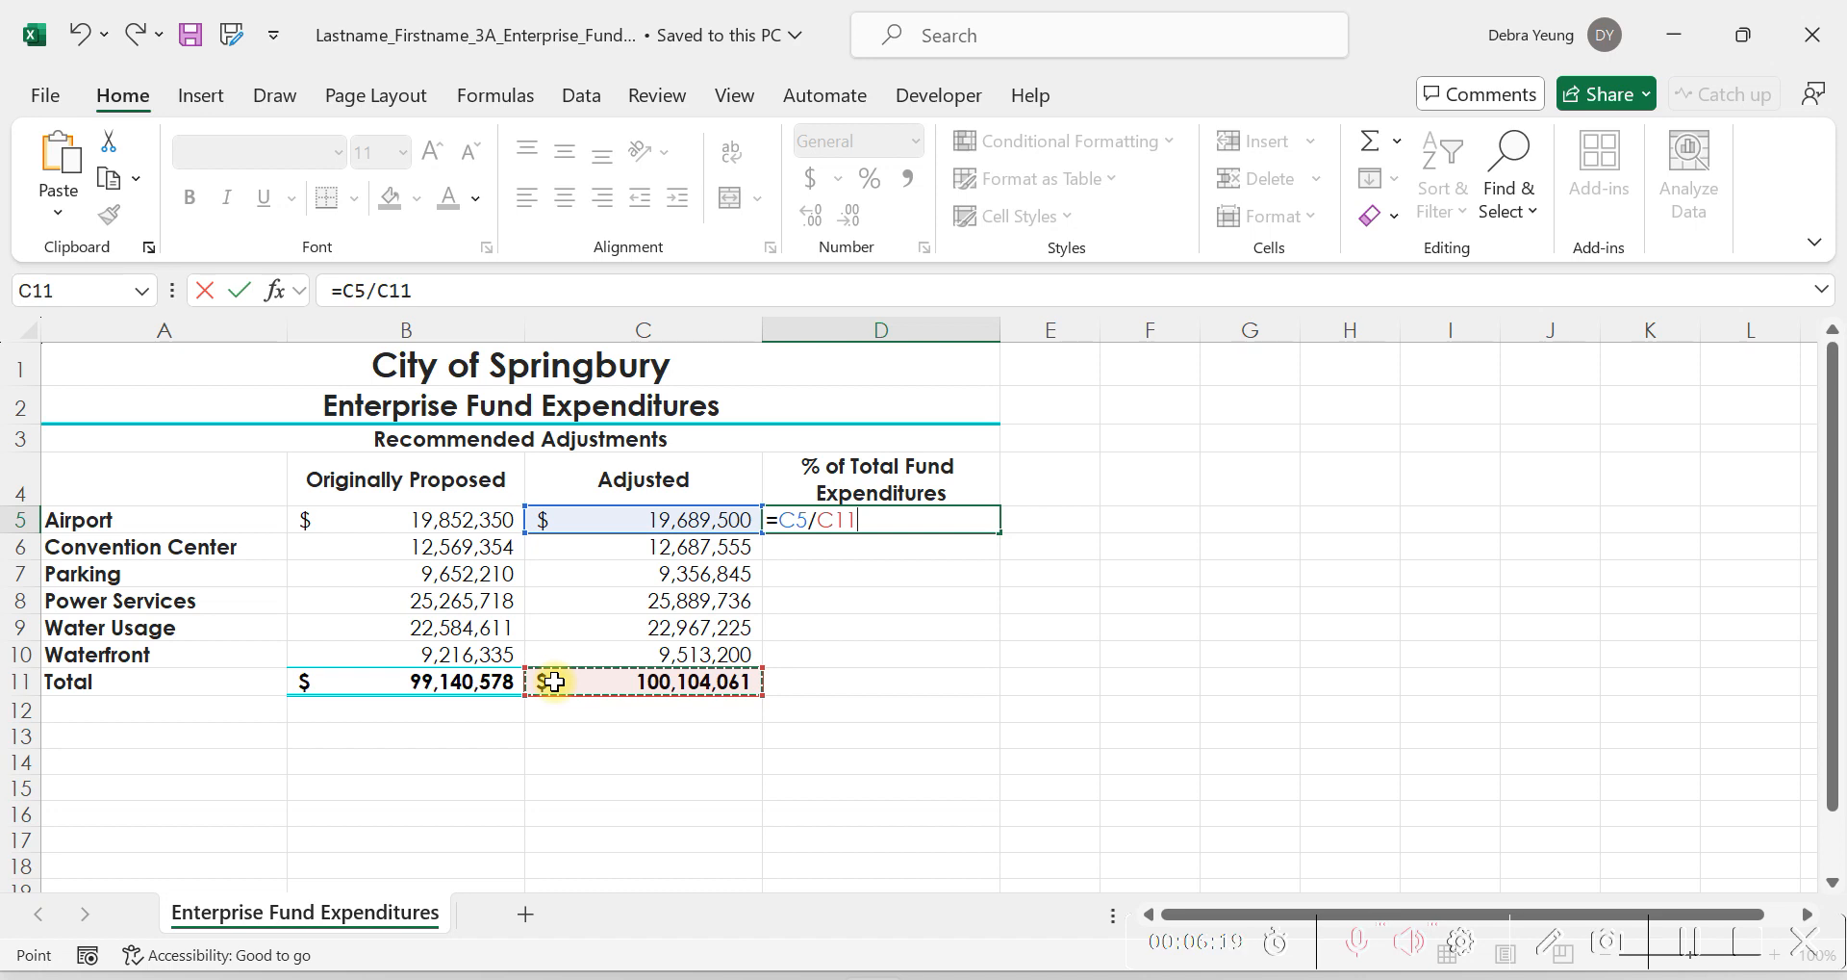
{"action": "left_click", "coordinate": [818, 519]}
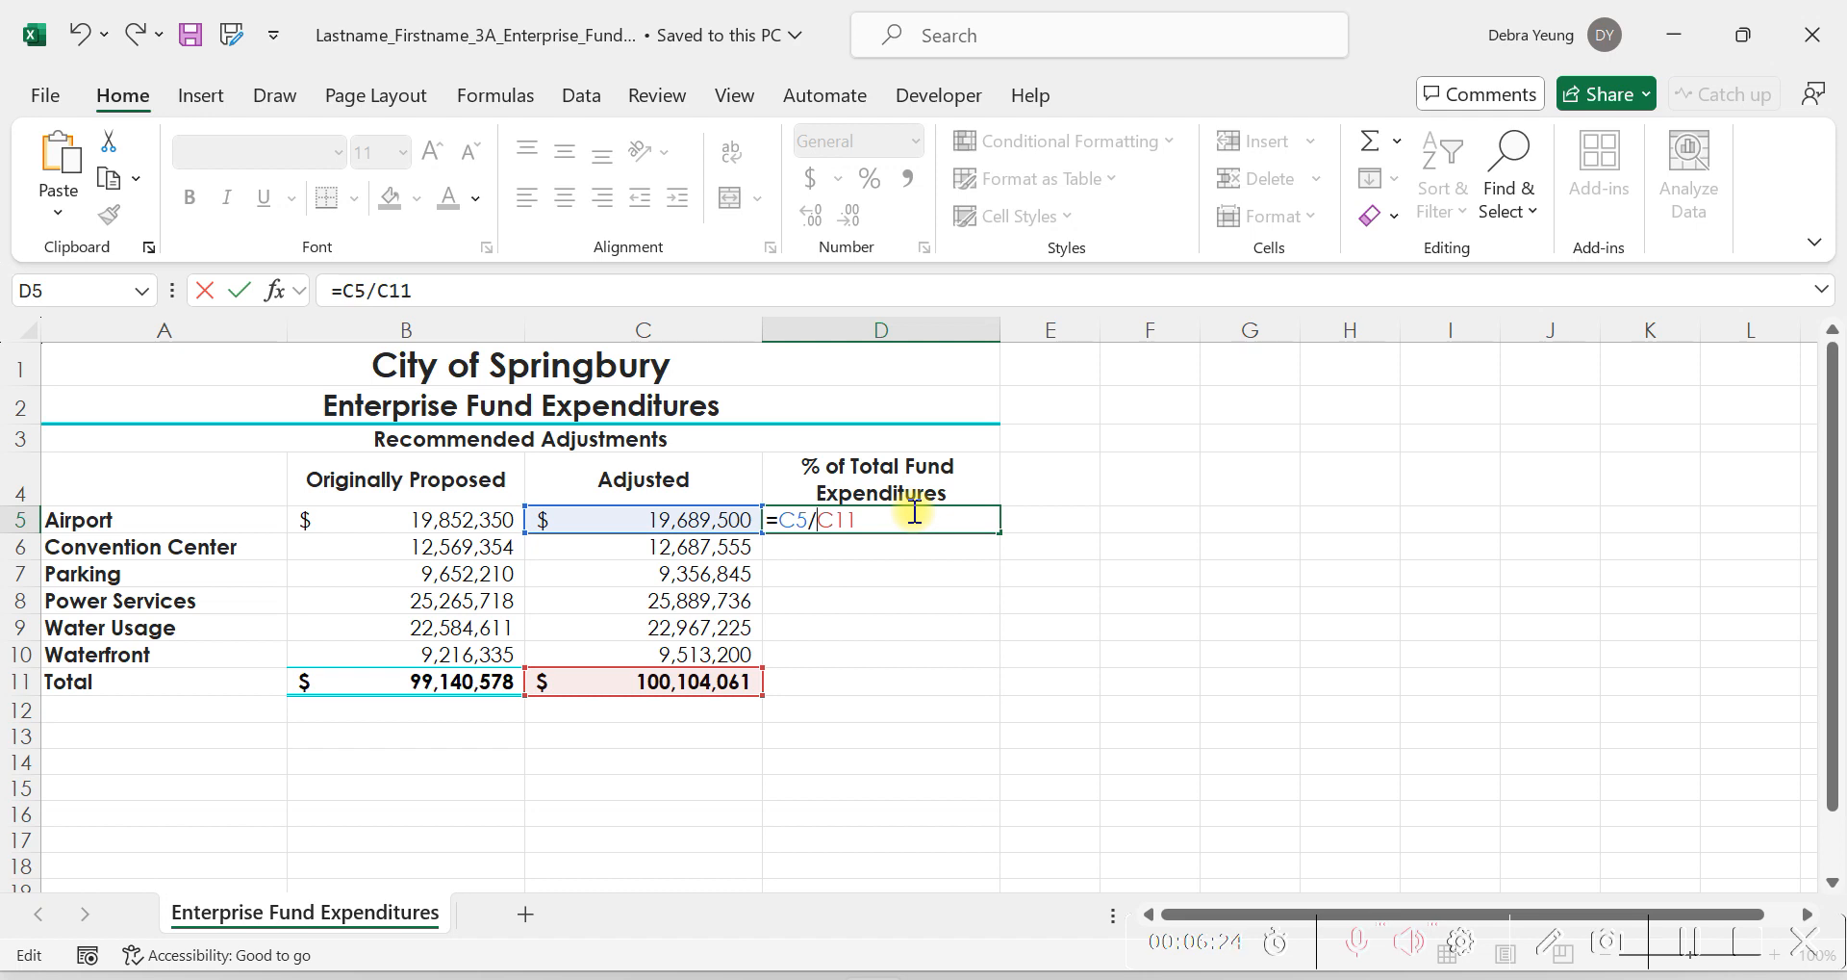
{"action": "type", "text": "$"}
{"action": "key", "text": "Right"}
{"action": "type", "text": "$"}
{"action": "key", "text": "Return"}
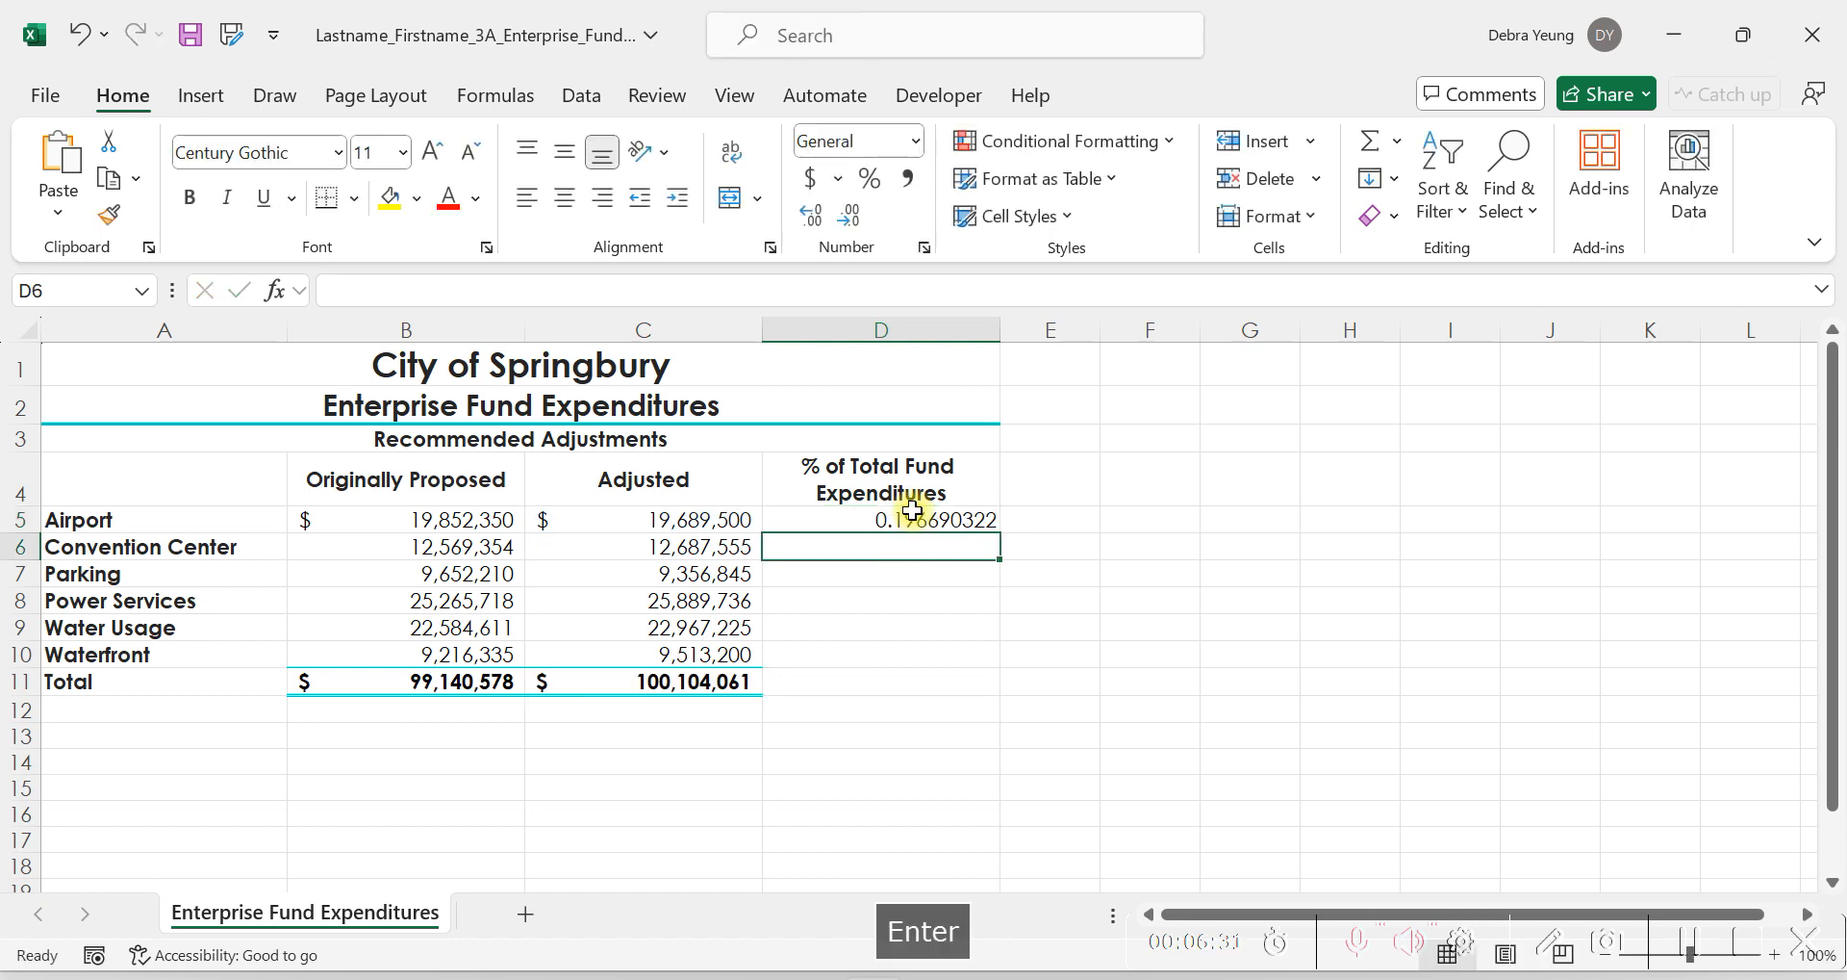
Copy the D5 formula down through D11 and format the range as centered percentages with Percent Style.
{"action": "left_click", "coordinate": [914, 518]}
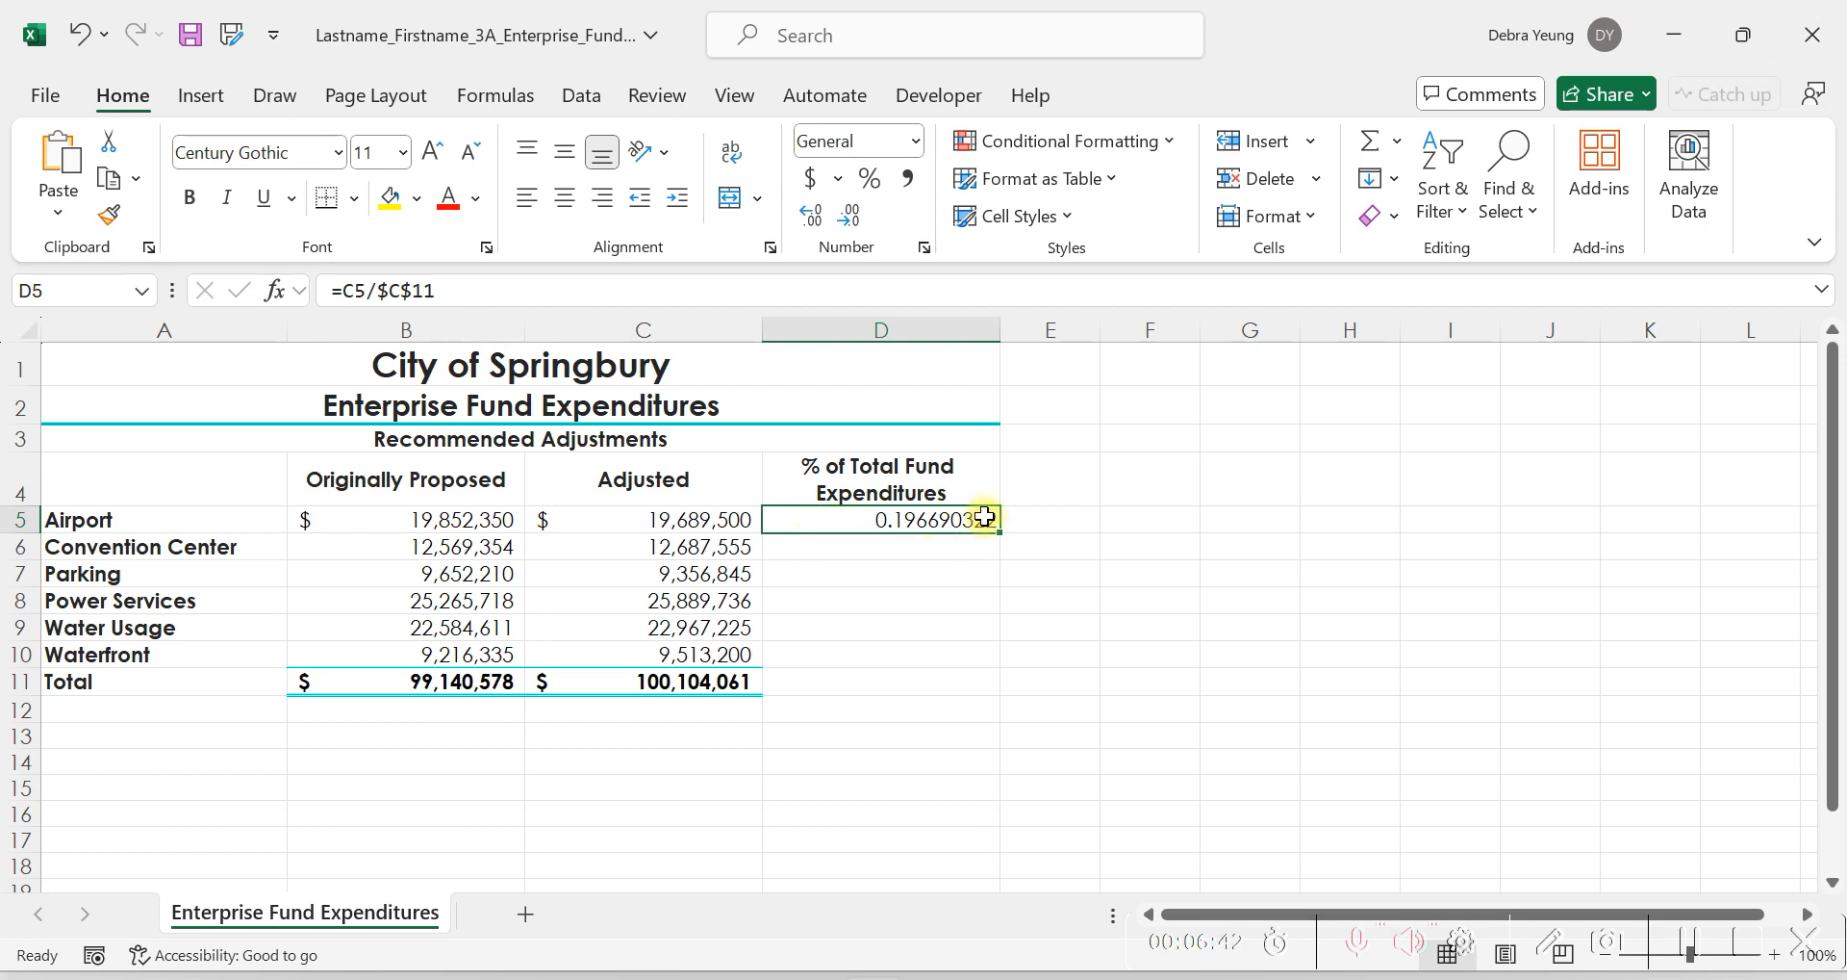
{"action": "left_click_drag", "start_coordinate": [996, 530], "coordinate": [955, 689]}
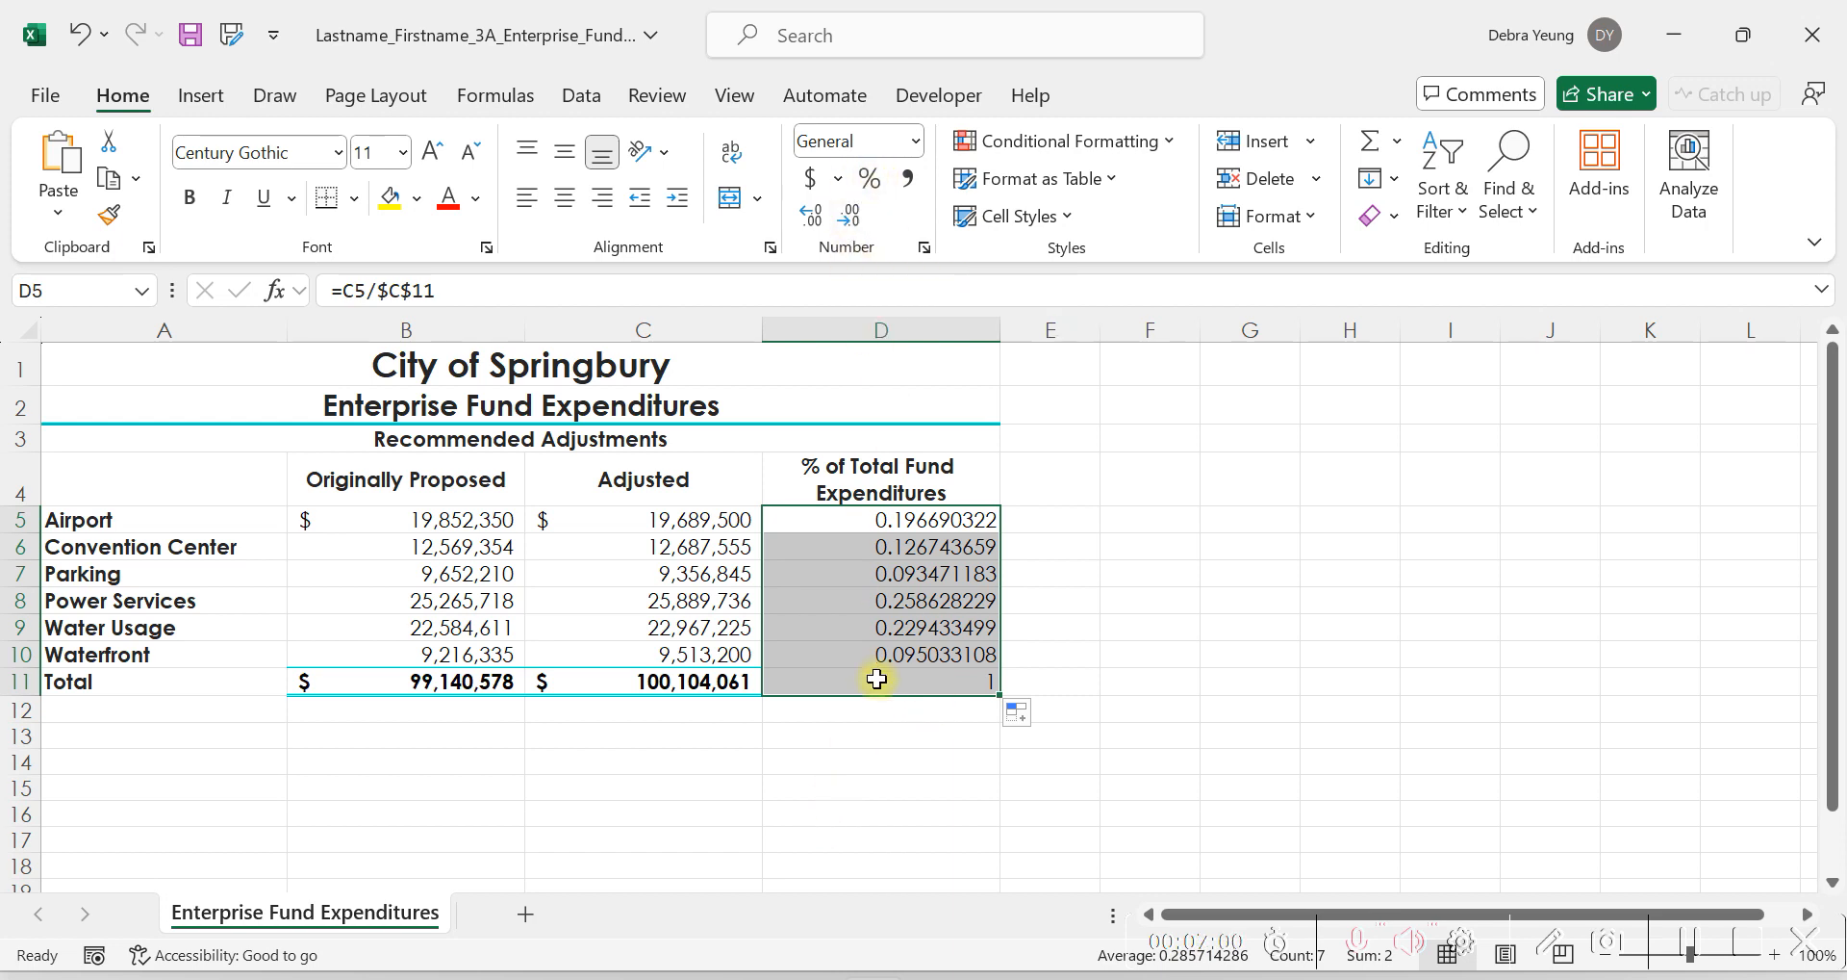
{"action": "left_click", "coordinate": [872, 178]}
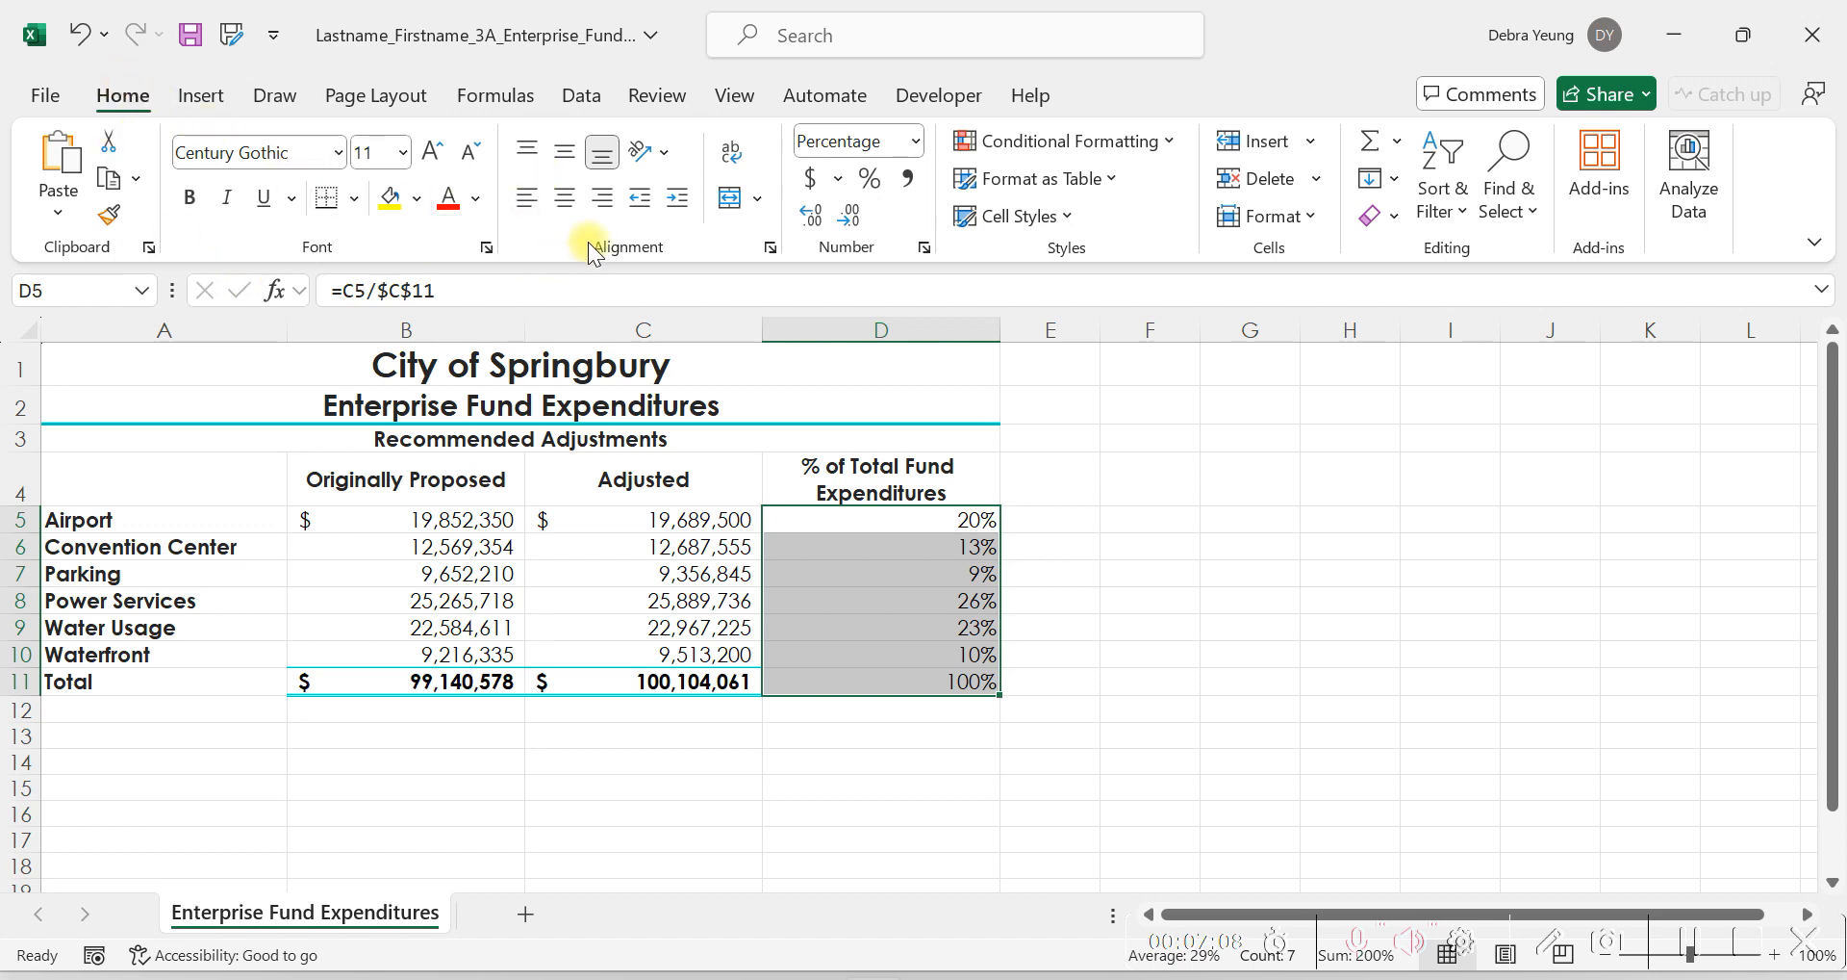
{"action": "left_click", "coordinate": [562, 201]}
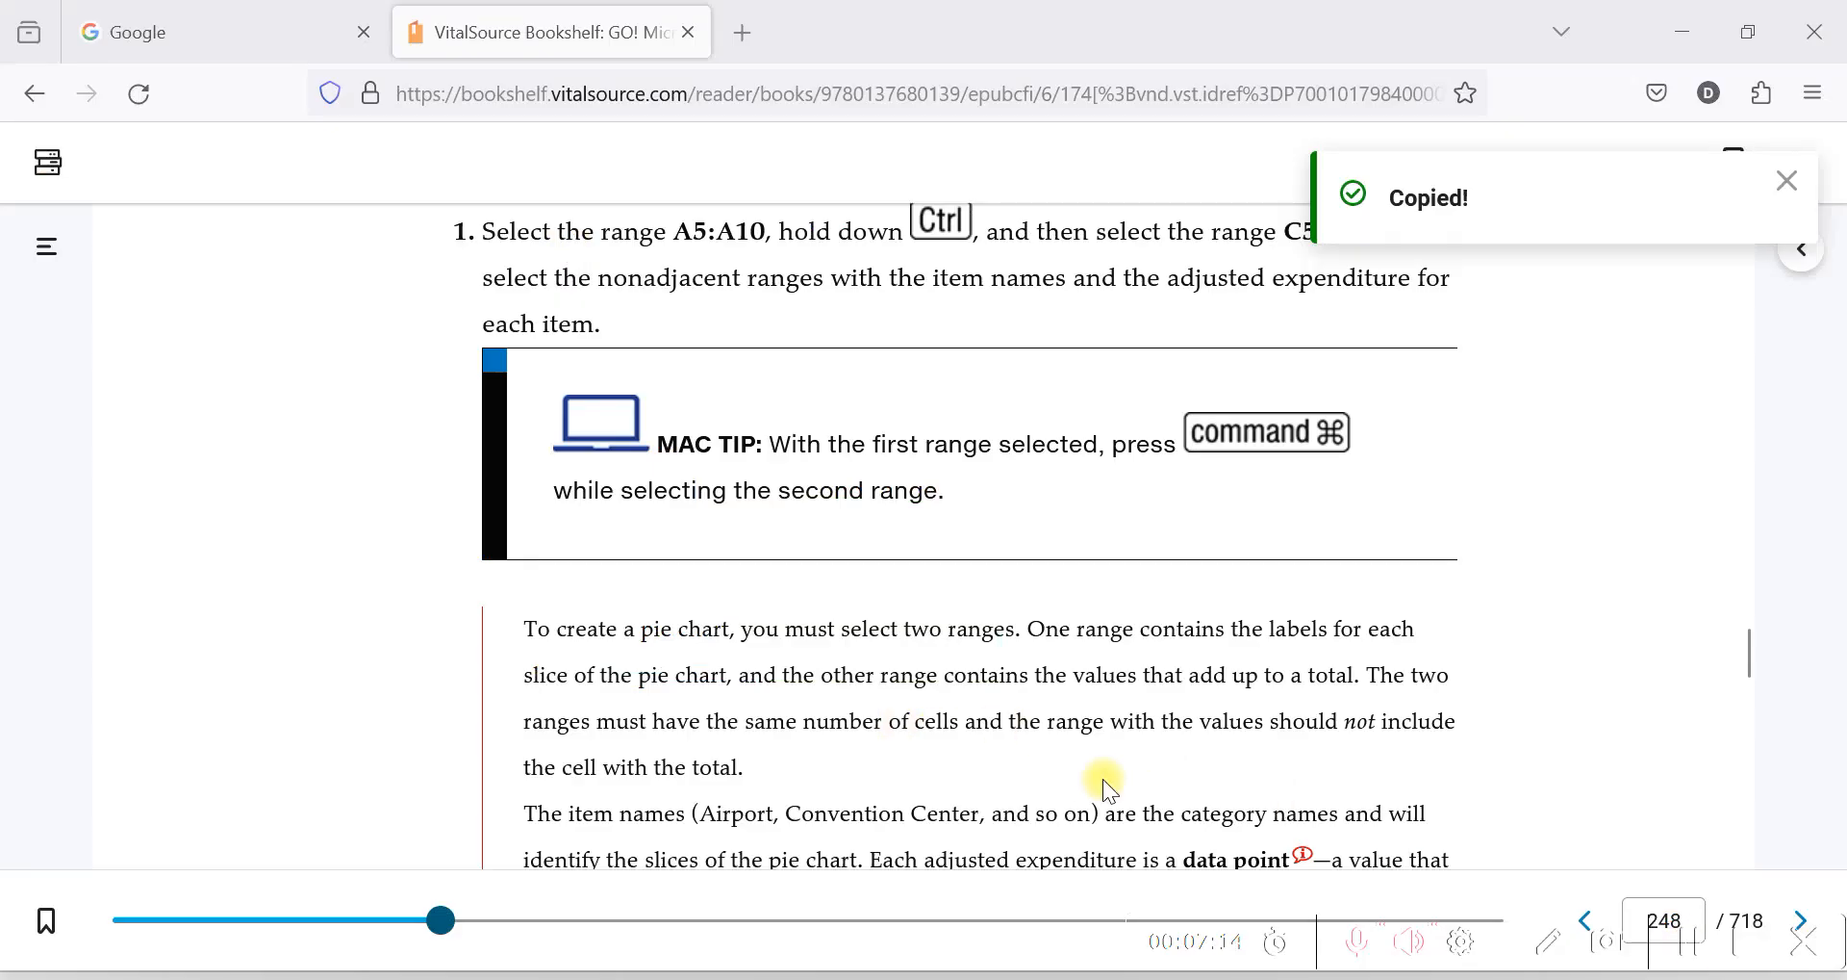
Read the textbook's Activity 3.02 instructions on selecting label and value ranges for a pie chart, and return to the Excel workbook.
{"action": "scroll", "coordinate": [1052, 604], "scroll_direction": "up", "scroll_amount": 1}
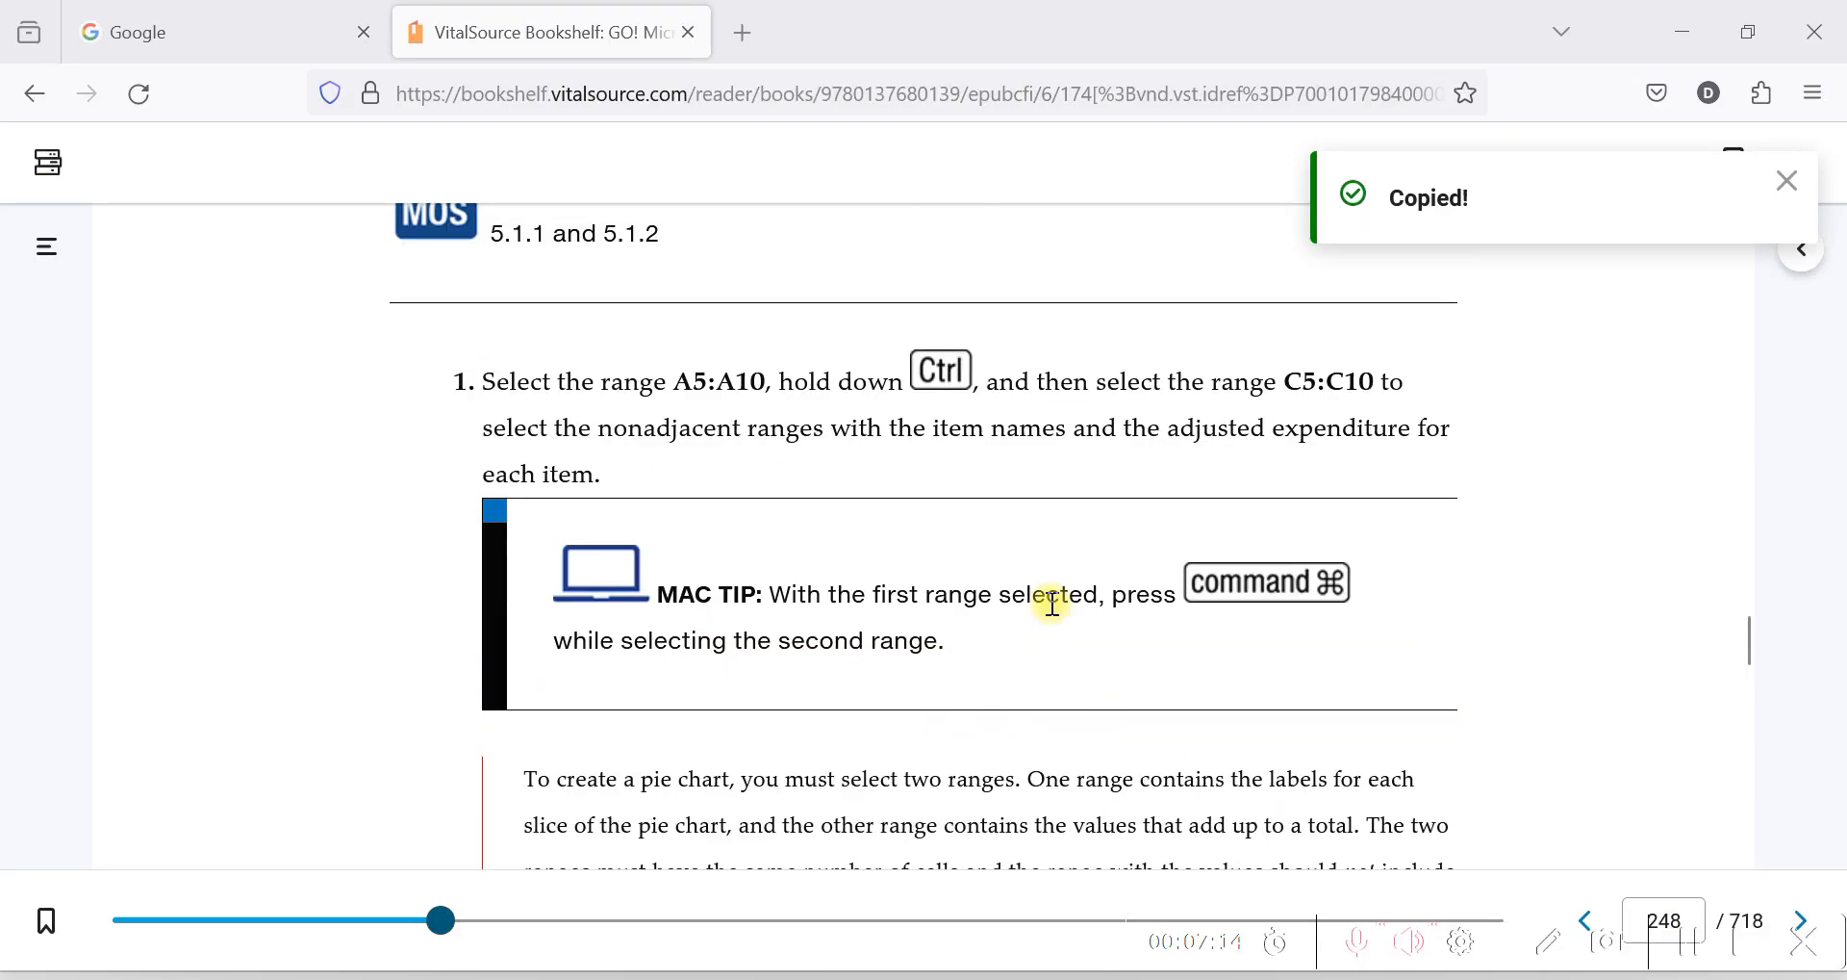
{"action": "scroll", "coordinate": [1047, 606], "scroll_direction": "up", "scroll_amount": 3}
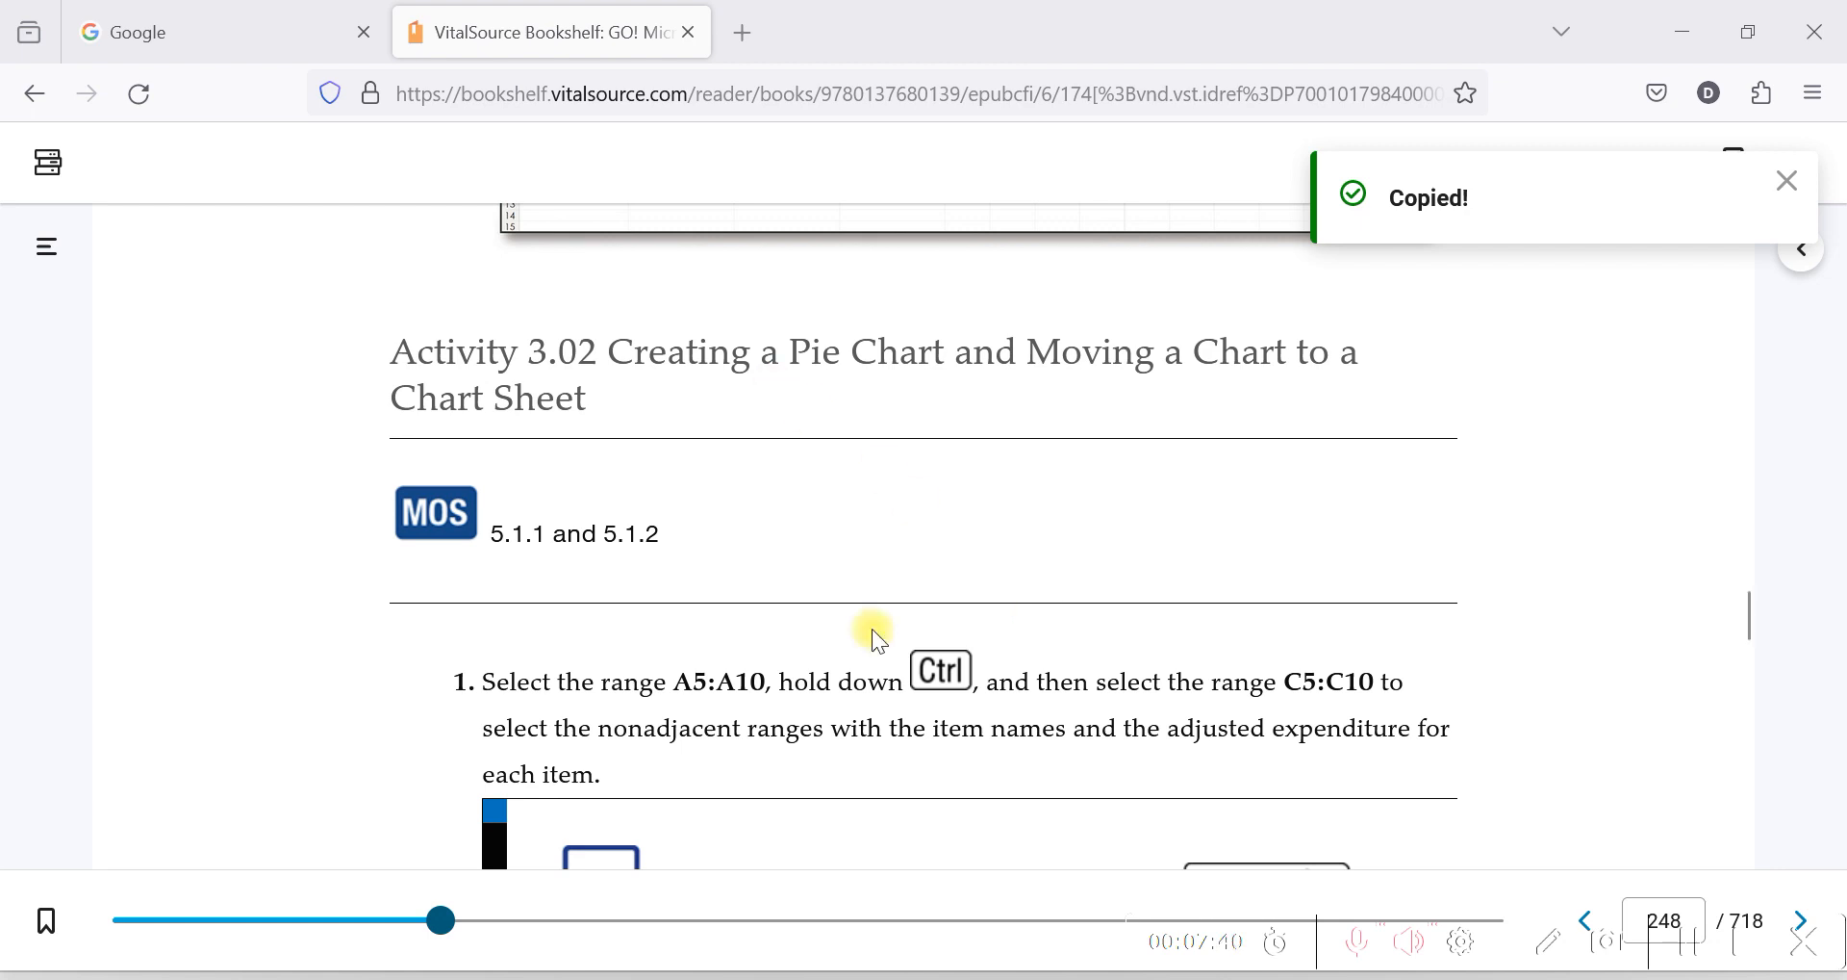
{"action": "scroll", "coordinate": [775, 648], "scroll_direction": "down", "scroll_amount": 5}
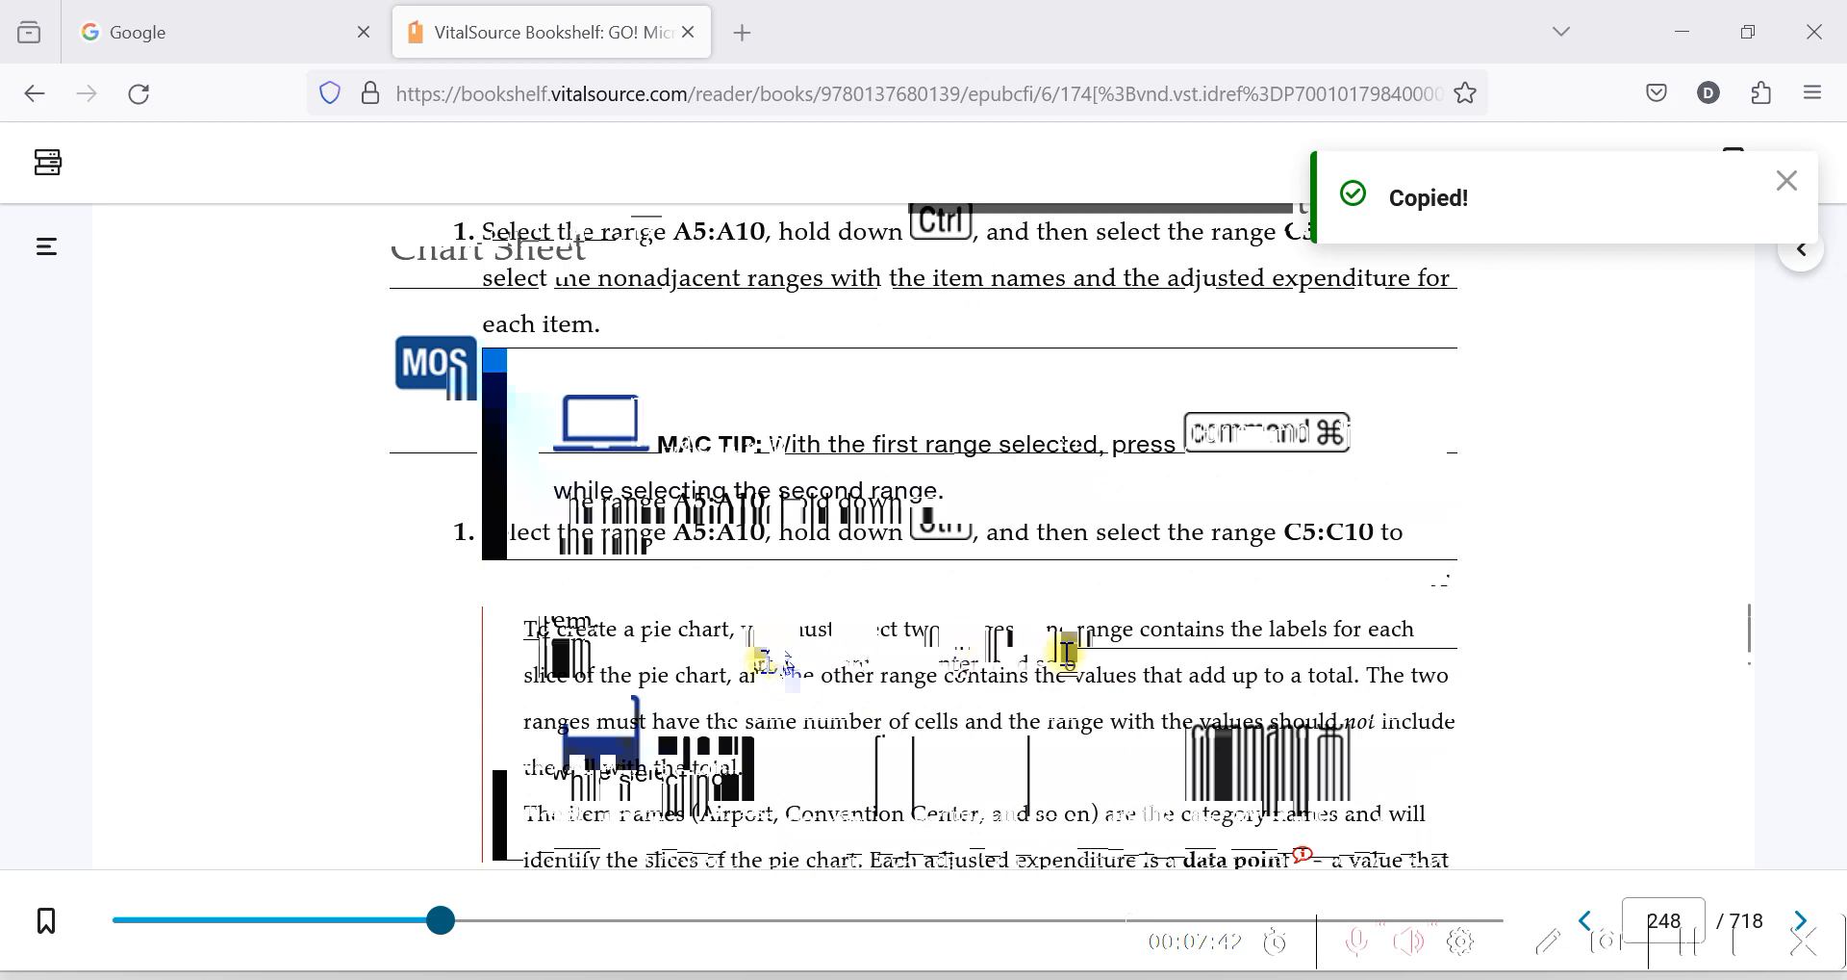
{"action": "scroll", "coordinate": [1068, 652], "scroll_direction": "down", "scroll_amount": 5}
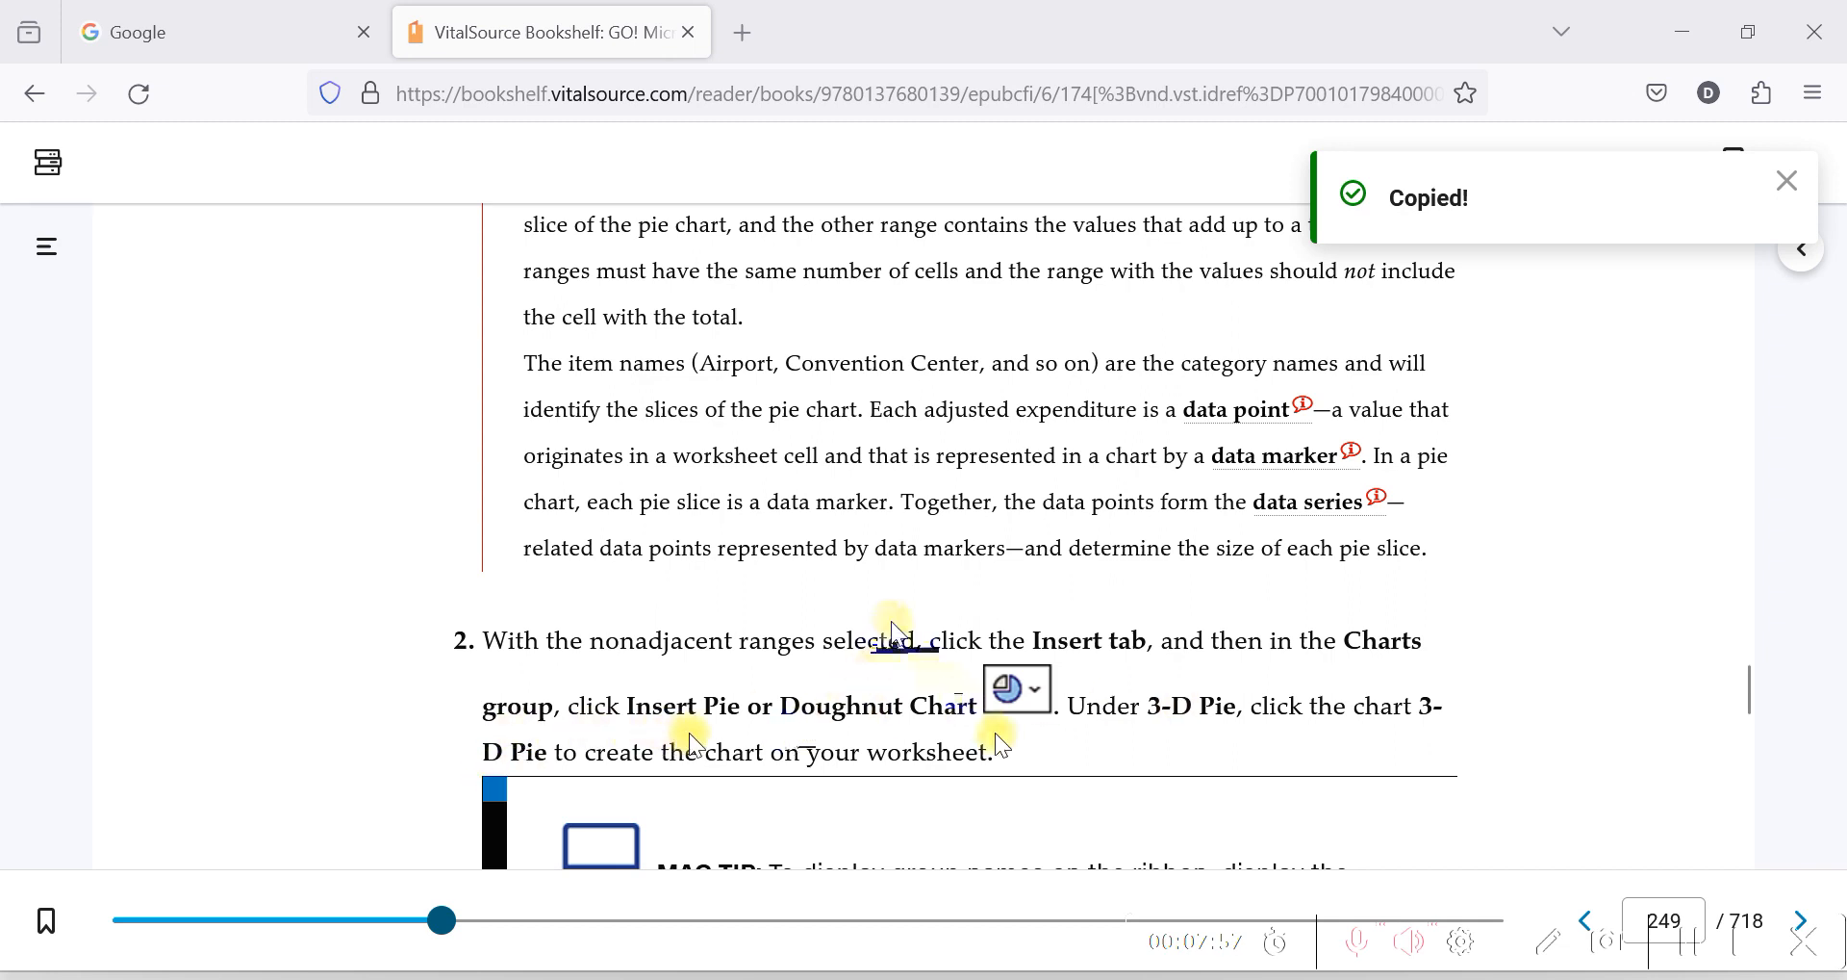
{"action": "scroll", "coordinate": [952, 551], "scroll_direction": "up", "scroll_amount": 2}
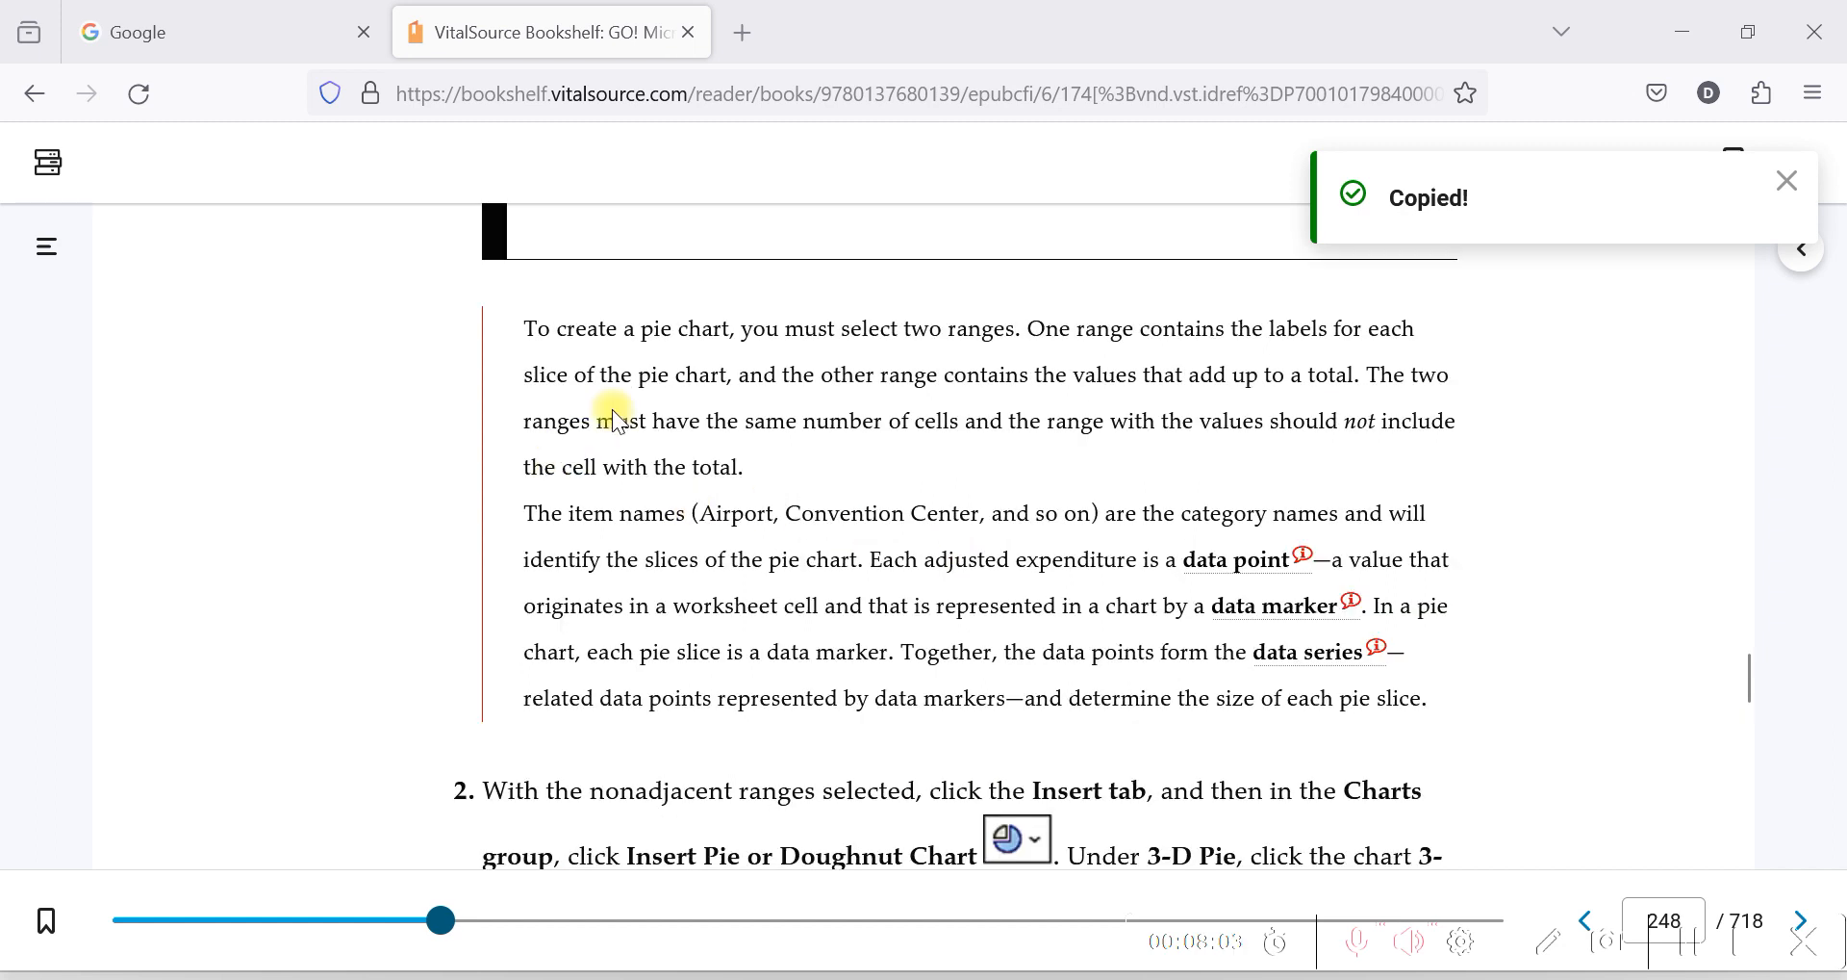
{"action": "scroll", "coordinate": [724, 390], "scroll_direction": "up", "scroll_amount": 3}
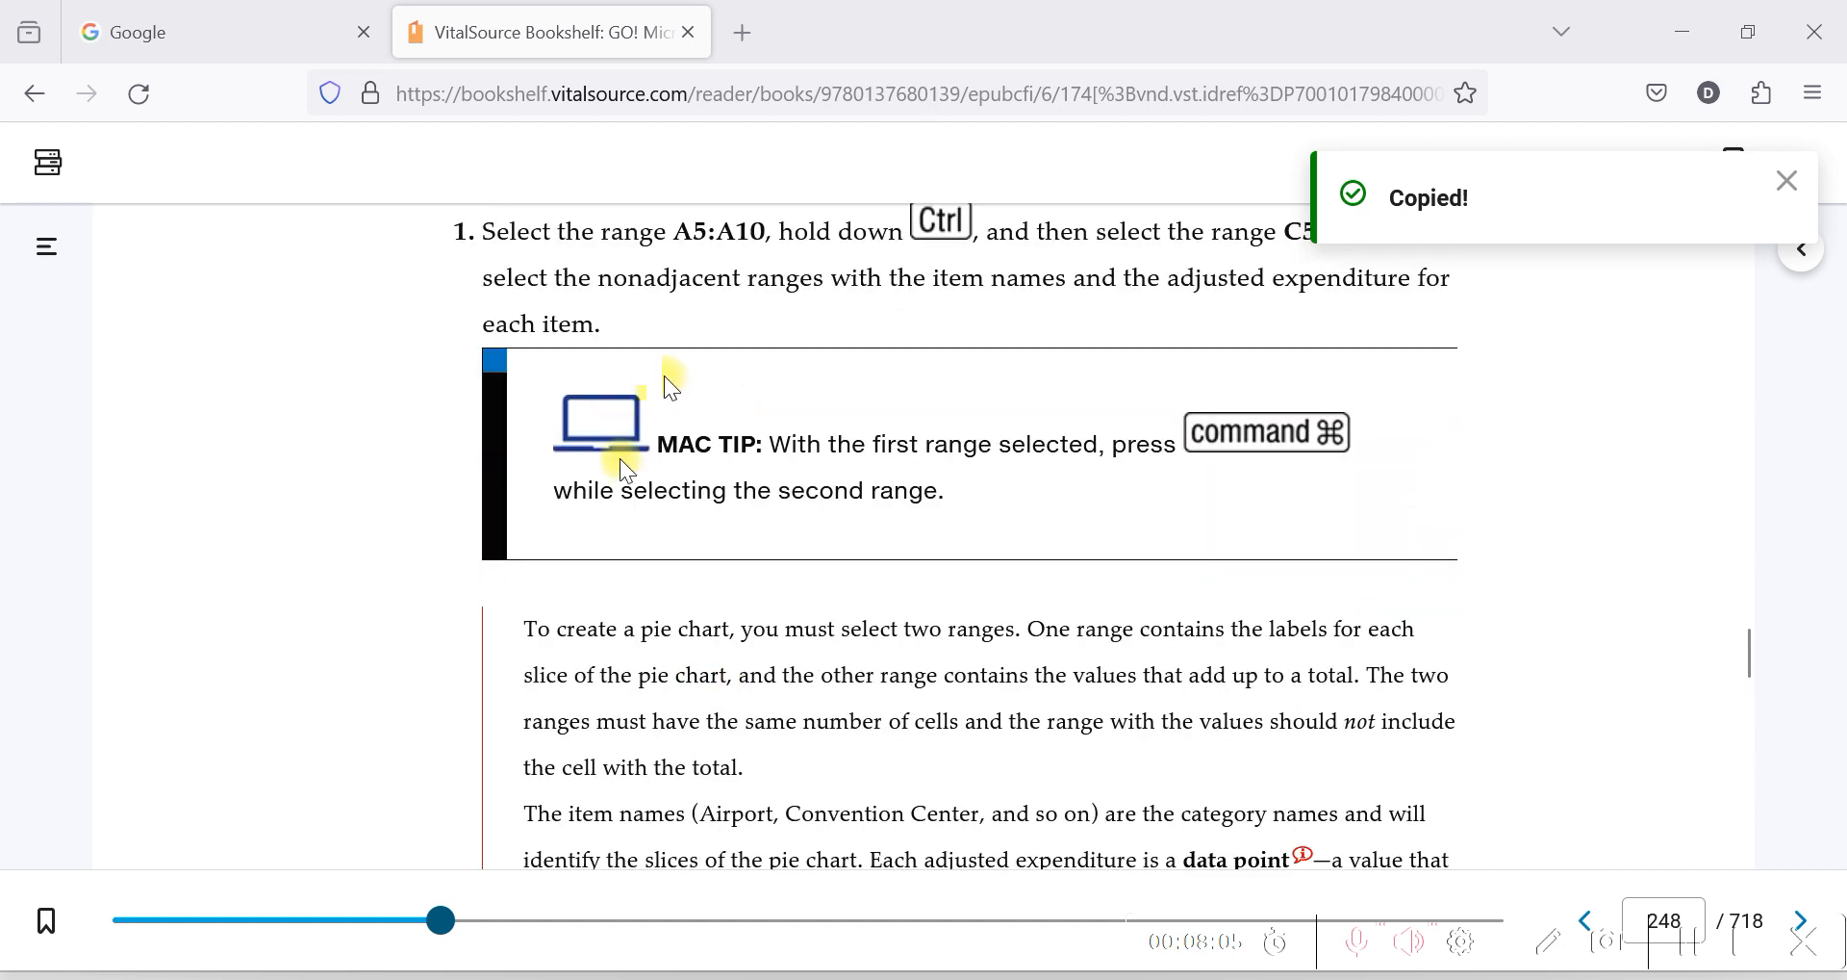
{"action": "scroll", "coordinate": [664, 375], "scroll_direction": "up", "scroll_amount": 3}
{"action": "scroll", "coordinate": [635, 472], "scroll_direction": "down", "scroll_amount": 3}
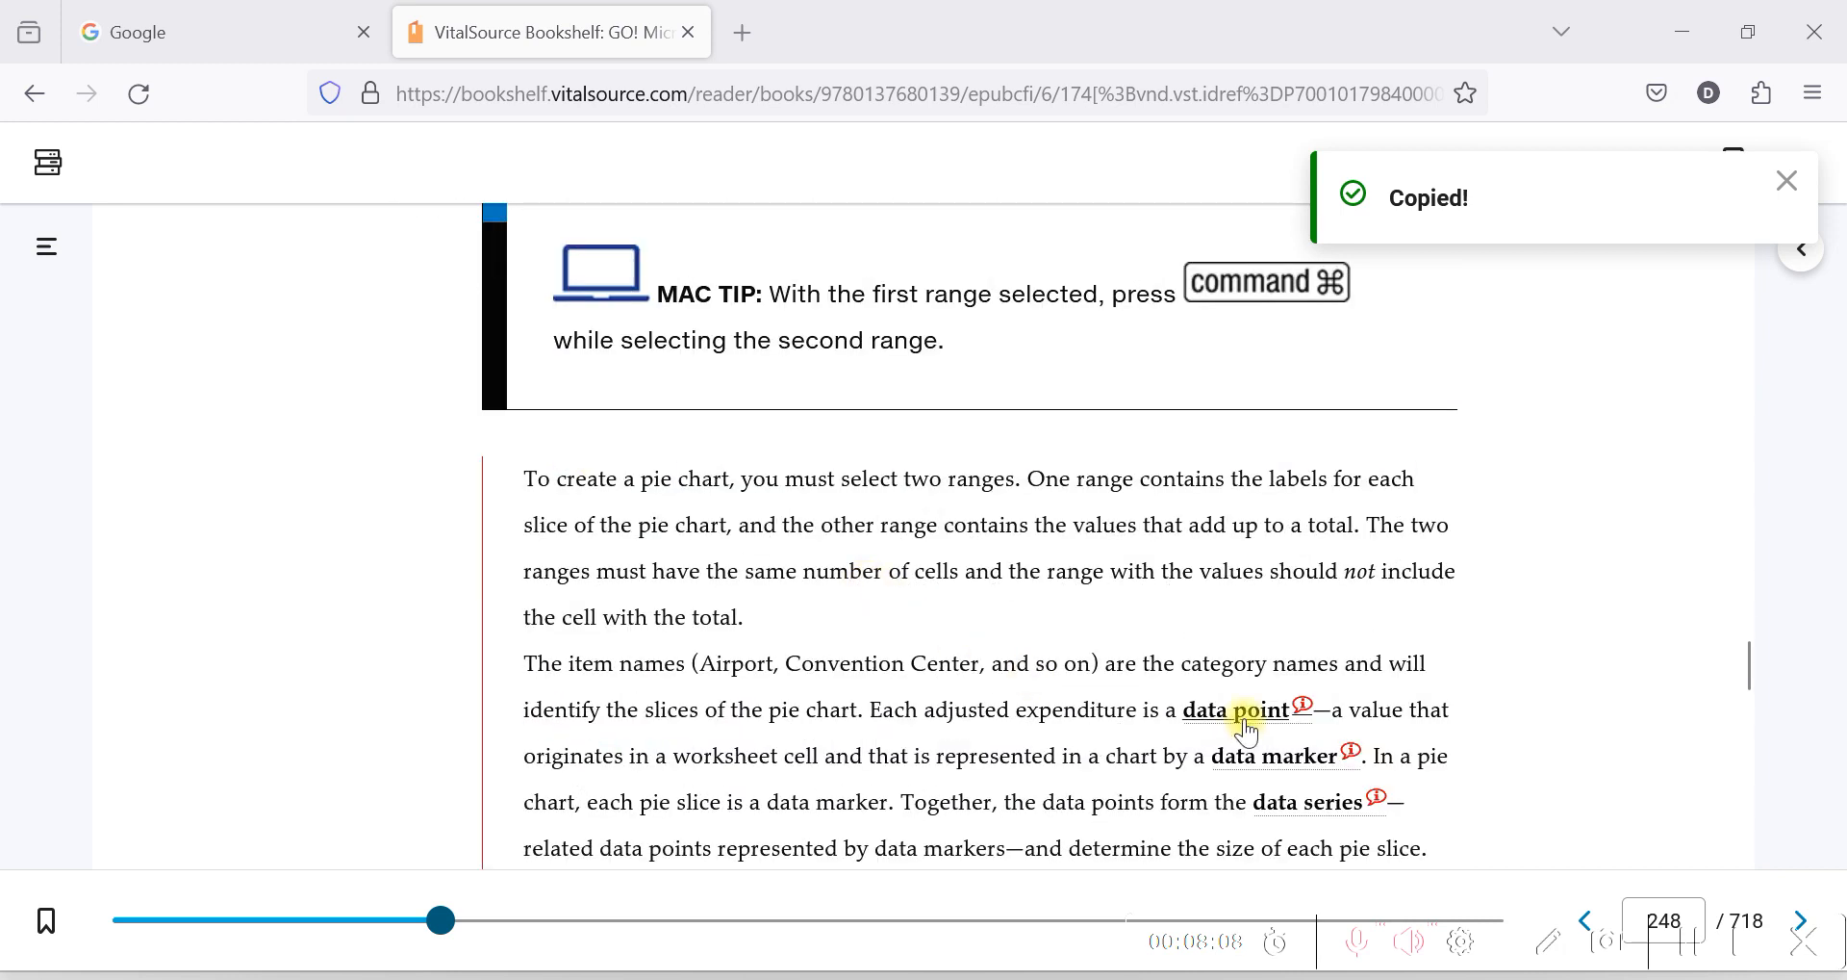
{"action": "scroll", "coordinate": [792, 658], "scroll_direction": "down", "scroll_amount": 1}
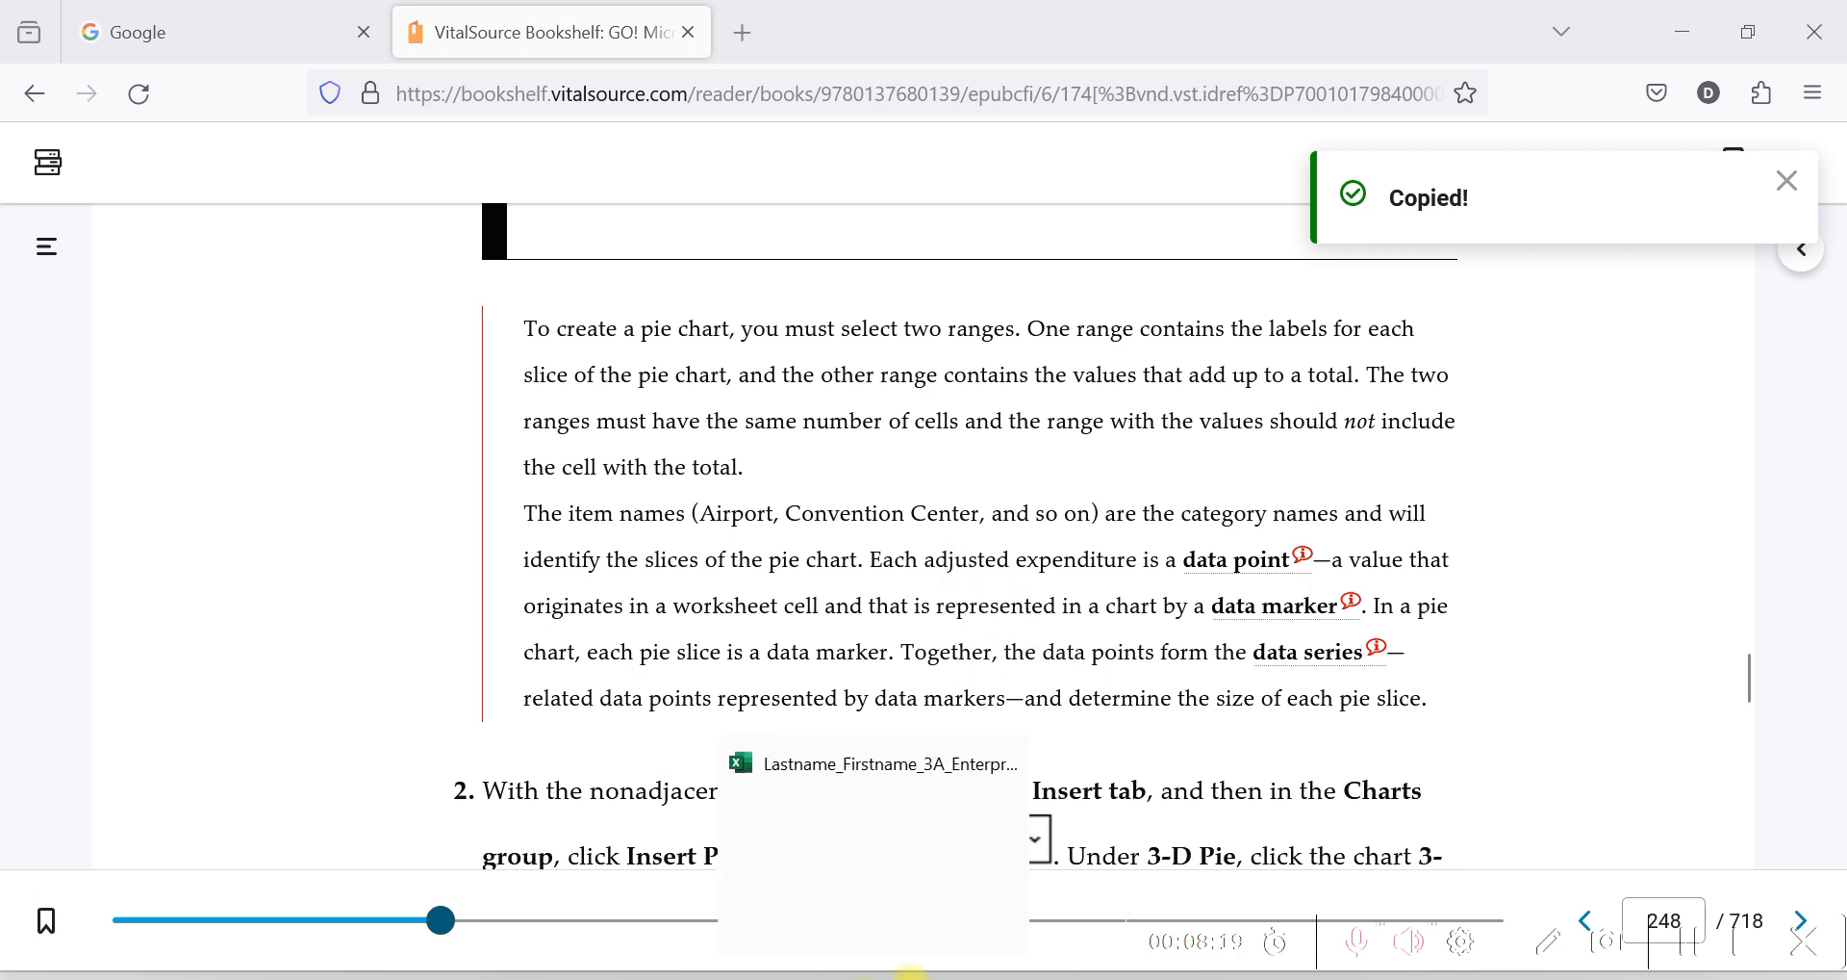
{"action": "left_click", "coordinate": [910, 977]}
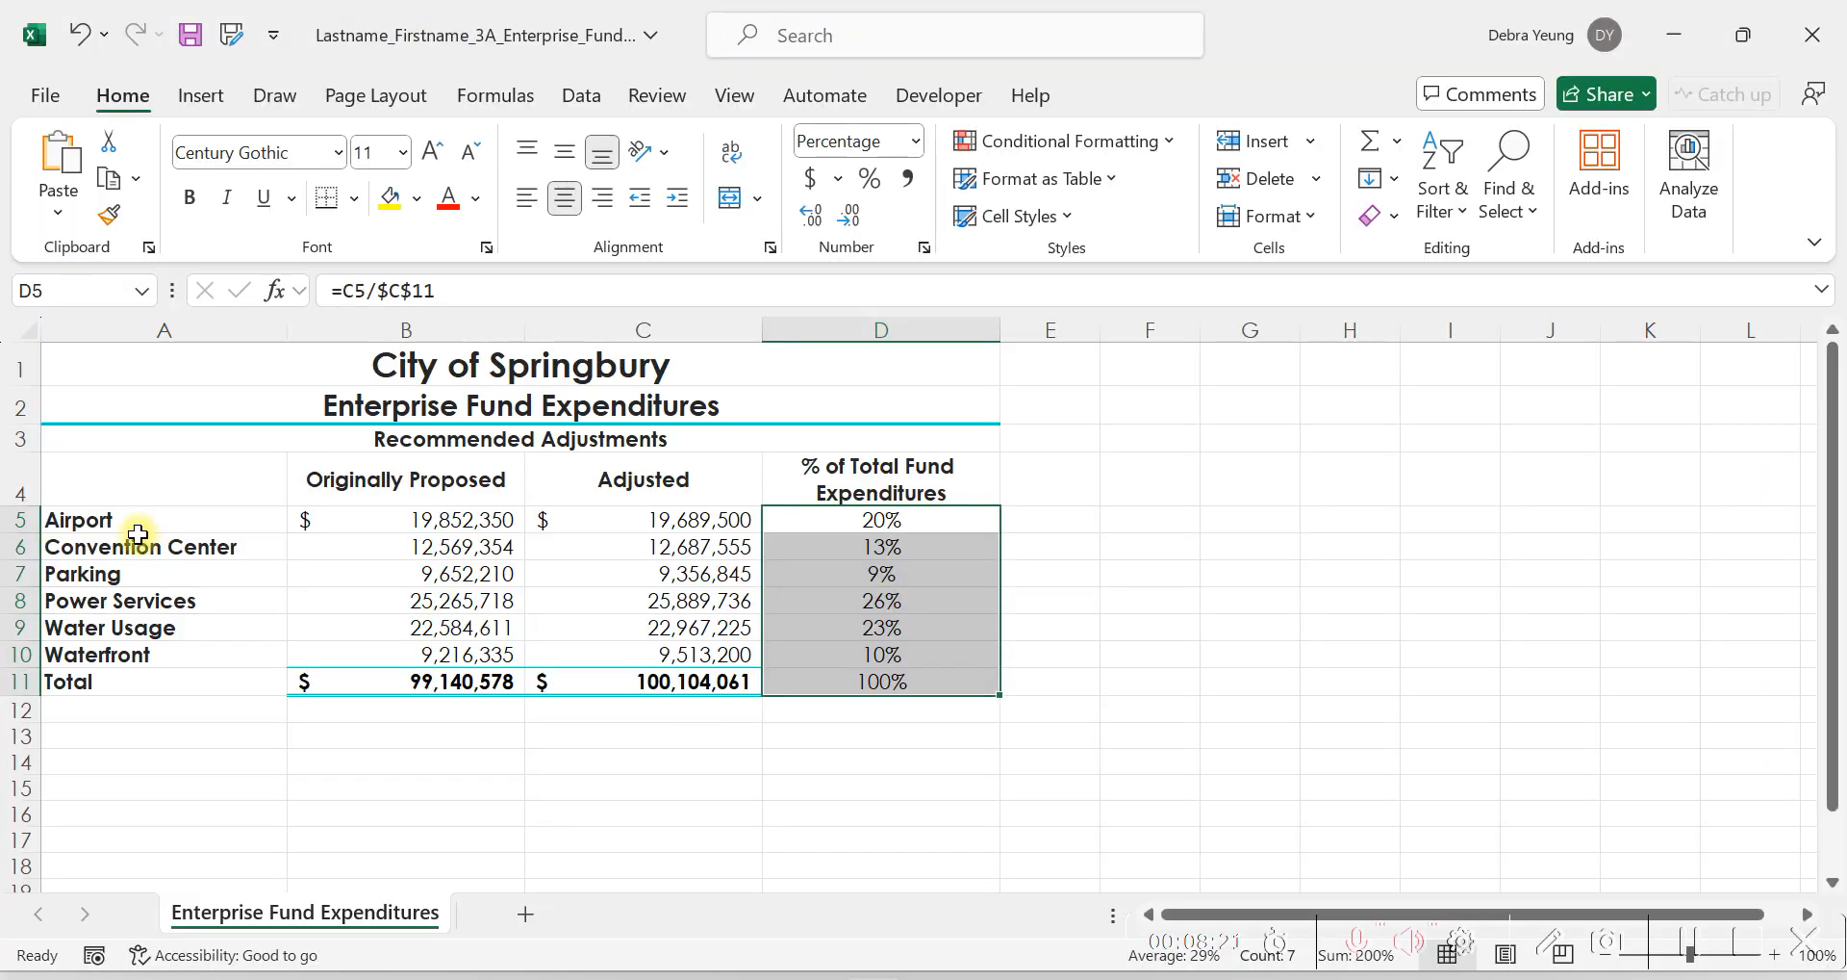
Clear the total percentage from cell D11.
{"action": "left_click_drag", "start_coordinate": [108, 519], "coordinate": [101, 666]}
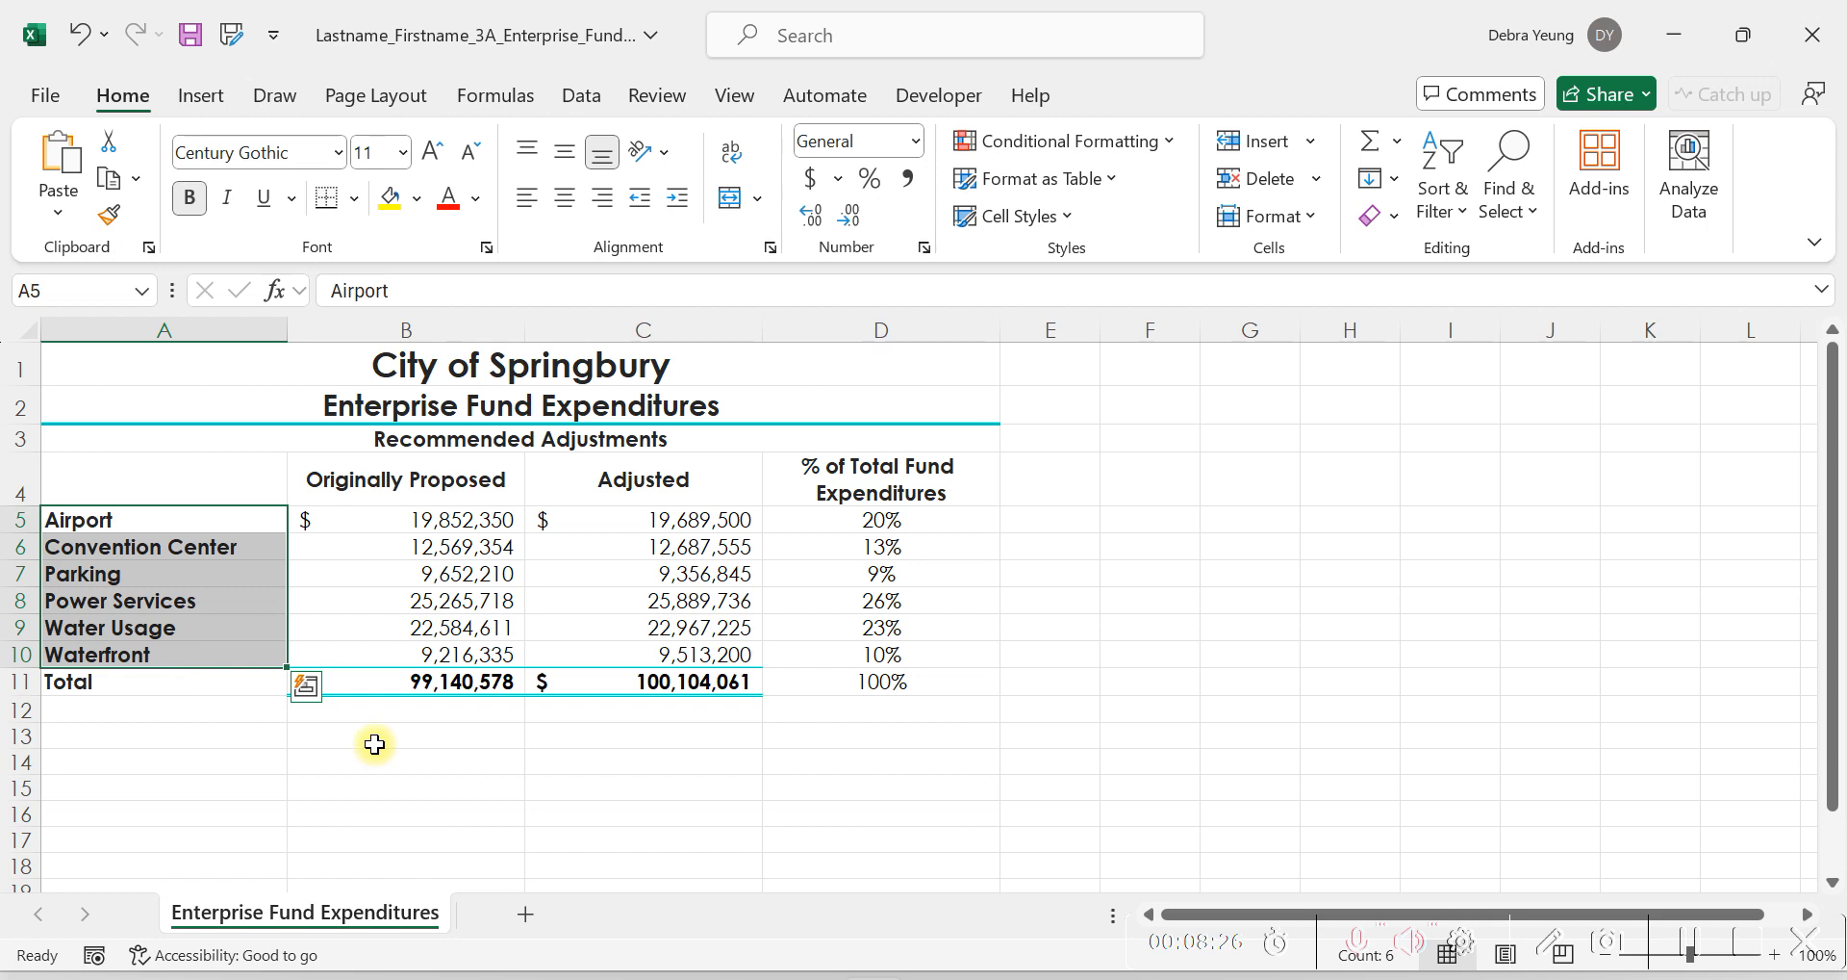
{"action": "left_click", "coordinate": [855, 685]}
{"action": "key", "text": "Delete"}
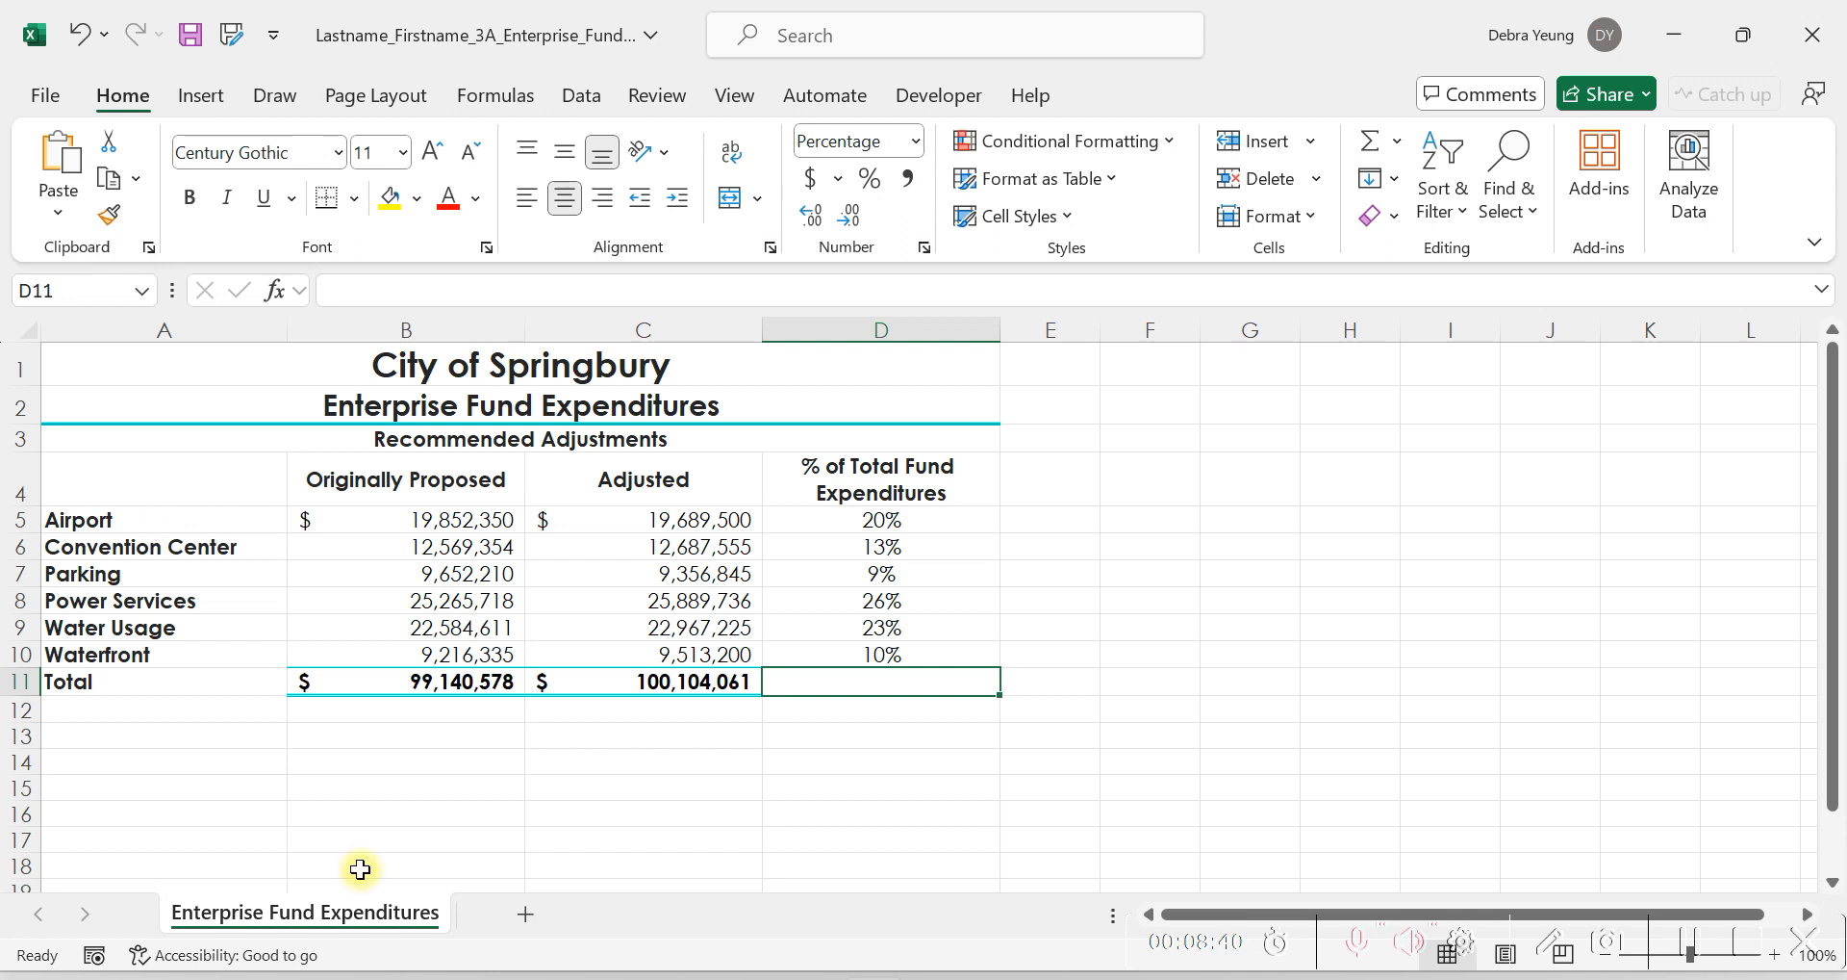
{"action": "left_click_drag", "start_coordinate": [111, 520], "coordinate": [121, 660]}
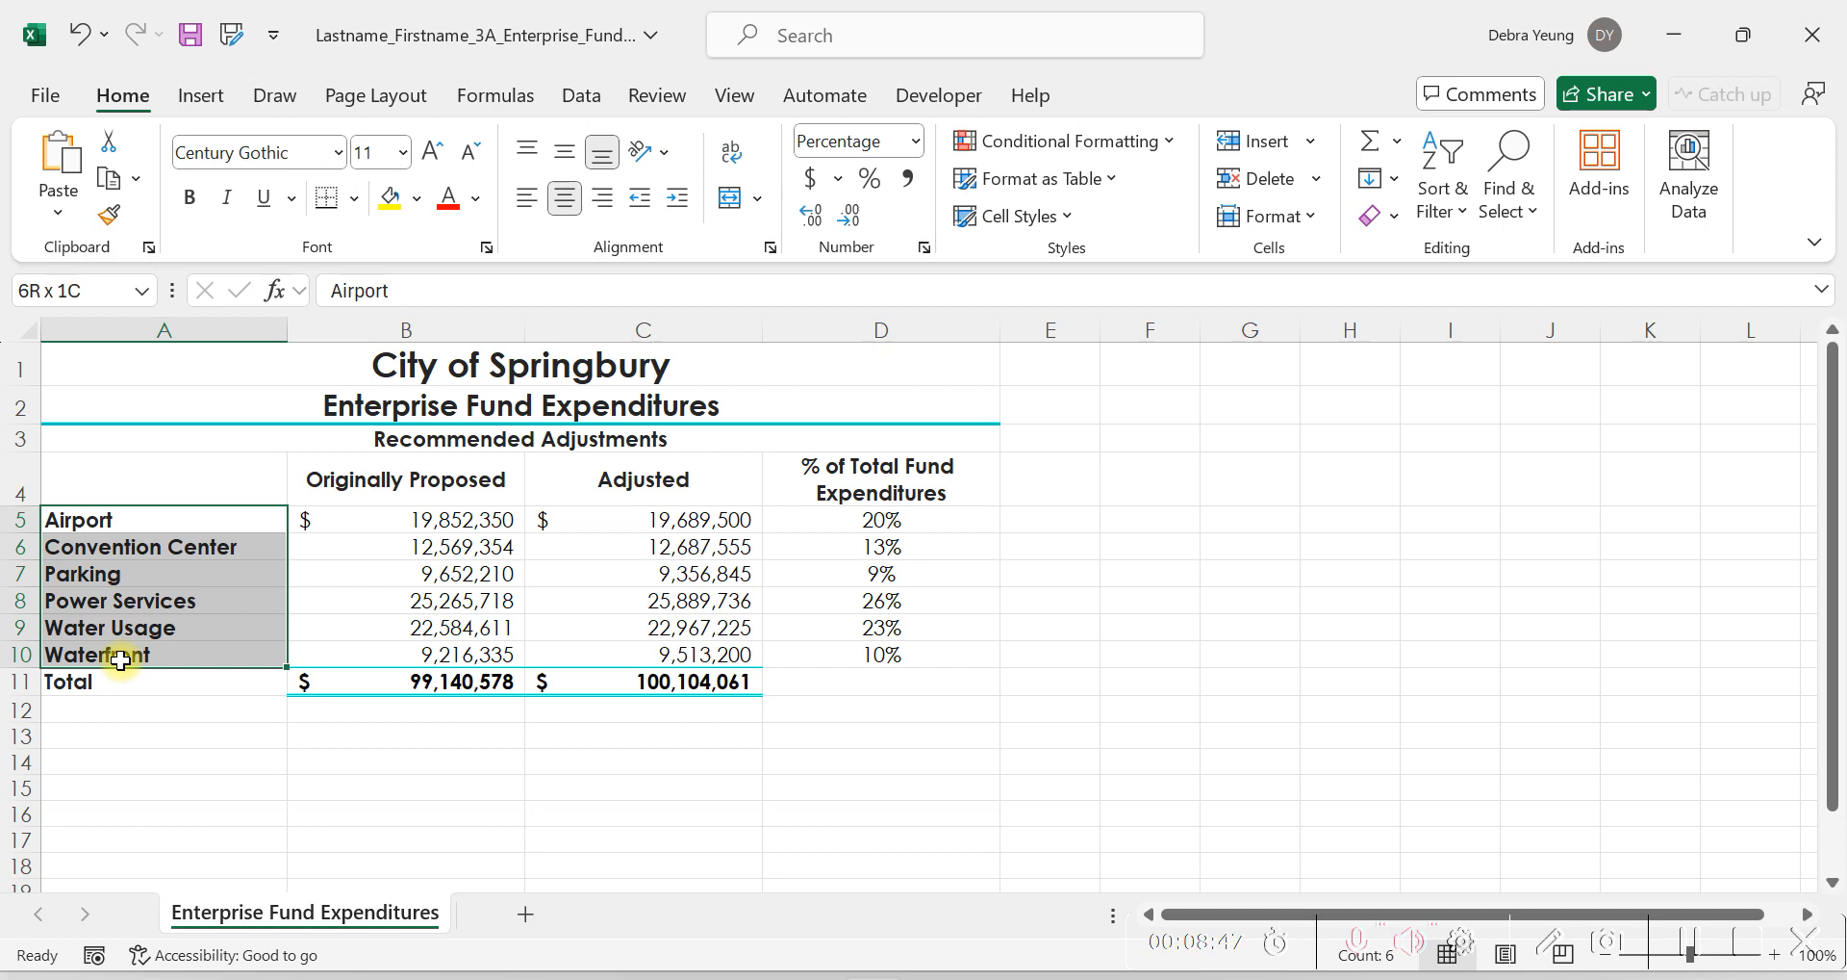
{"action": "left_click_drag", "start_coordinate": [120, 660], "coordinate": [120, 660]}
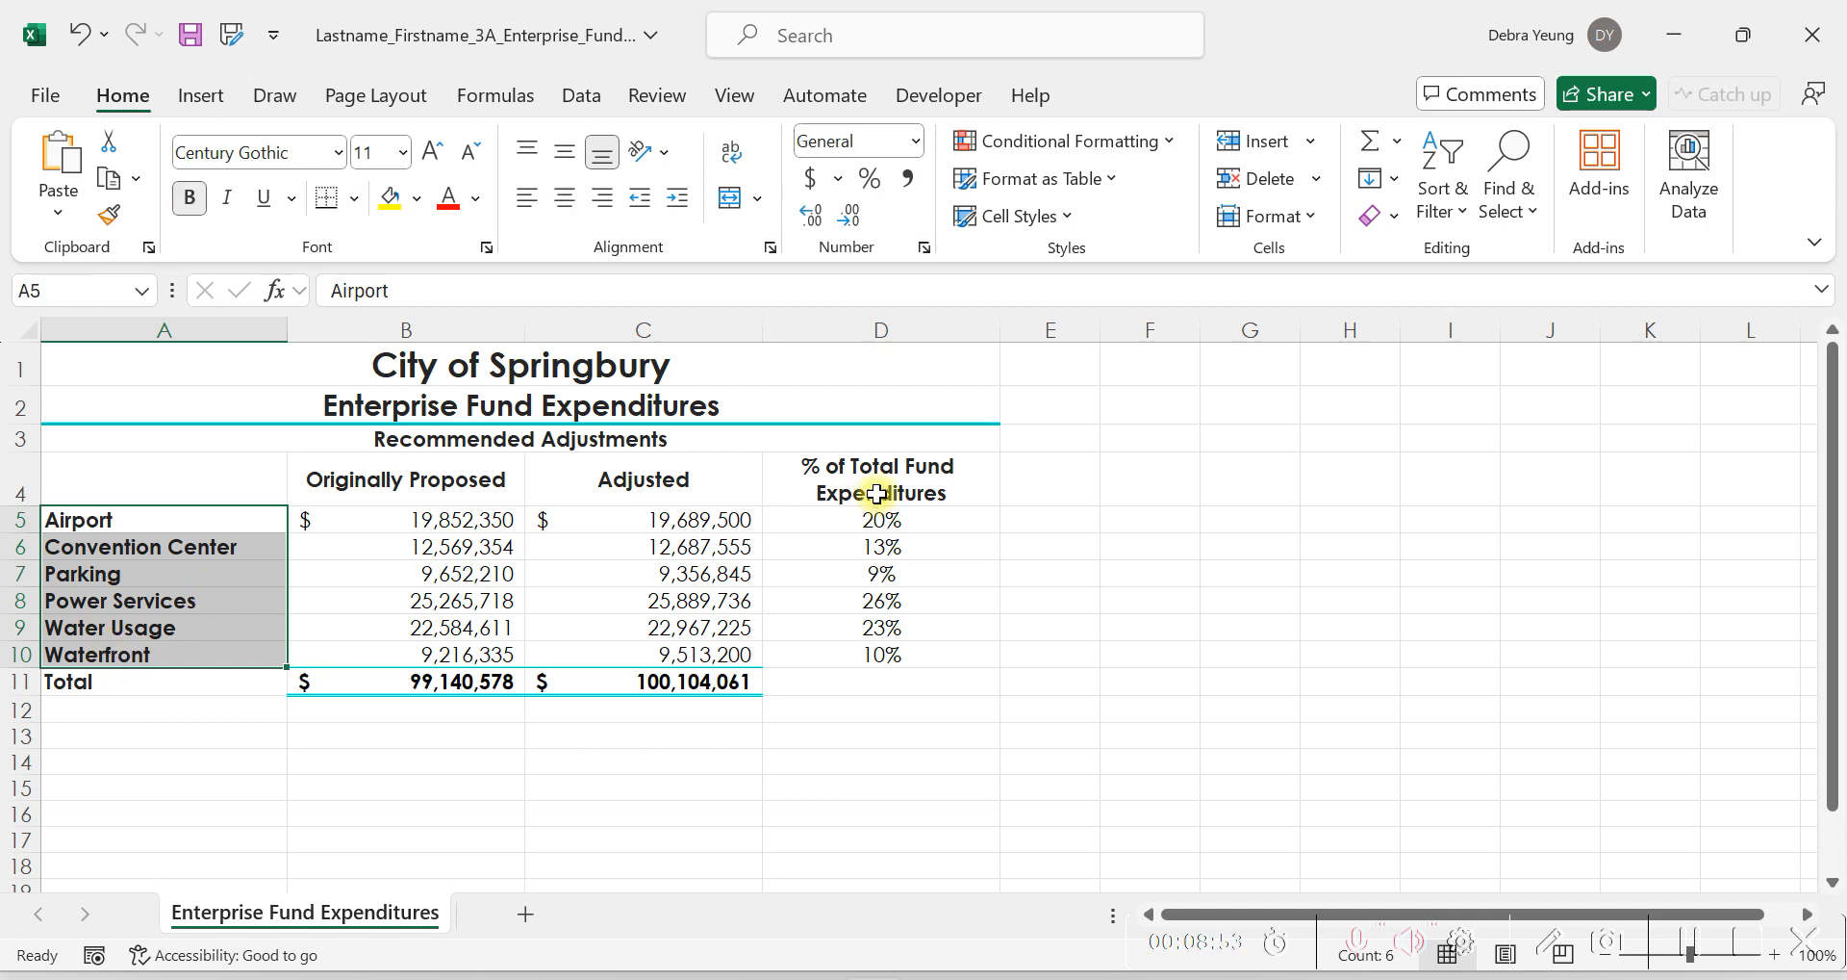
{"action": "left_click_drag", "start_coordinate": [844, 516], "coordinate": [828, 605]}
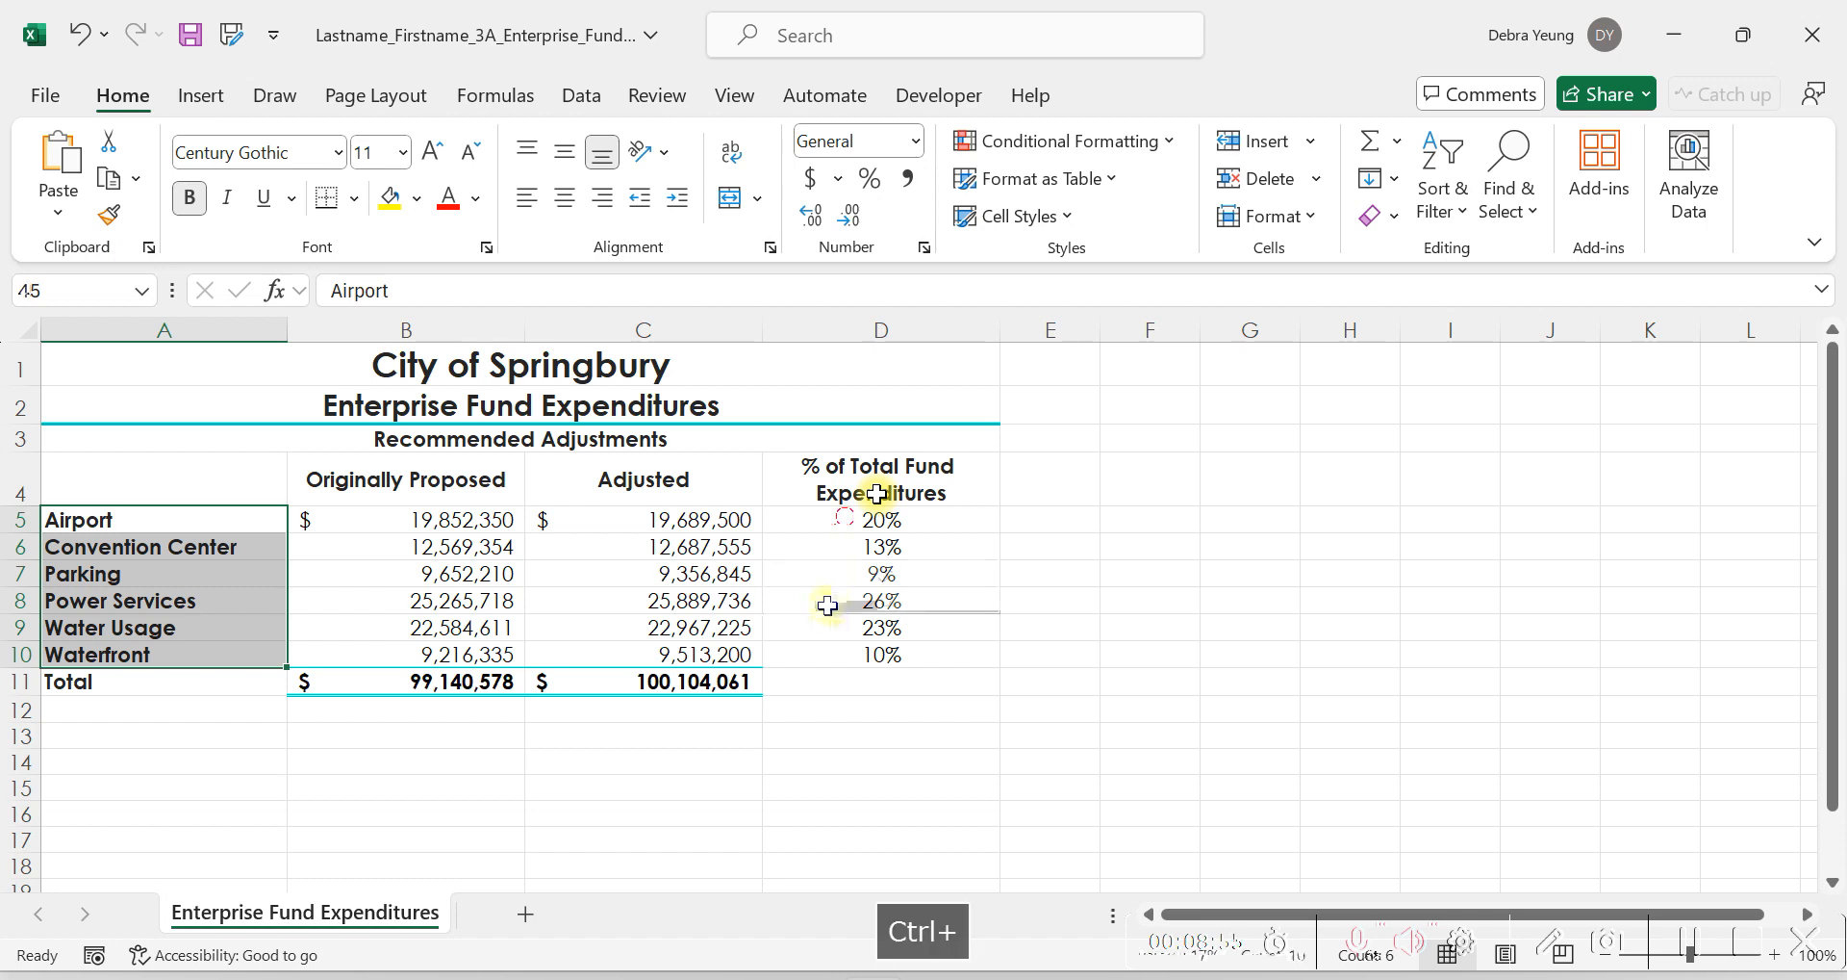
{"action": "left_click_drag", "start_coordinate": [827, 605], "coordinate": [827, 655]}
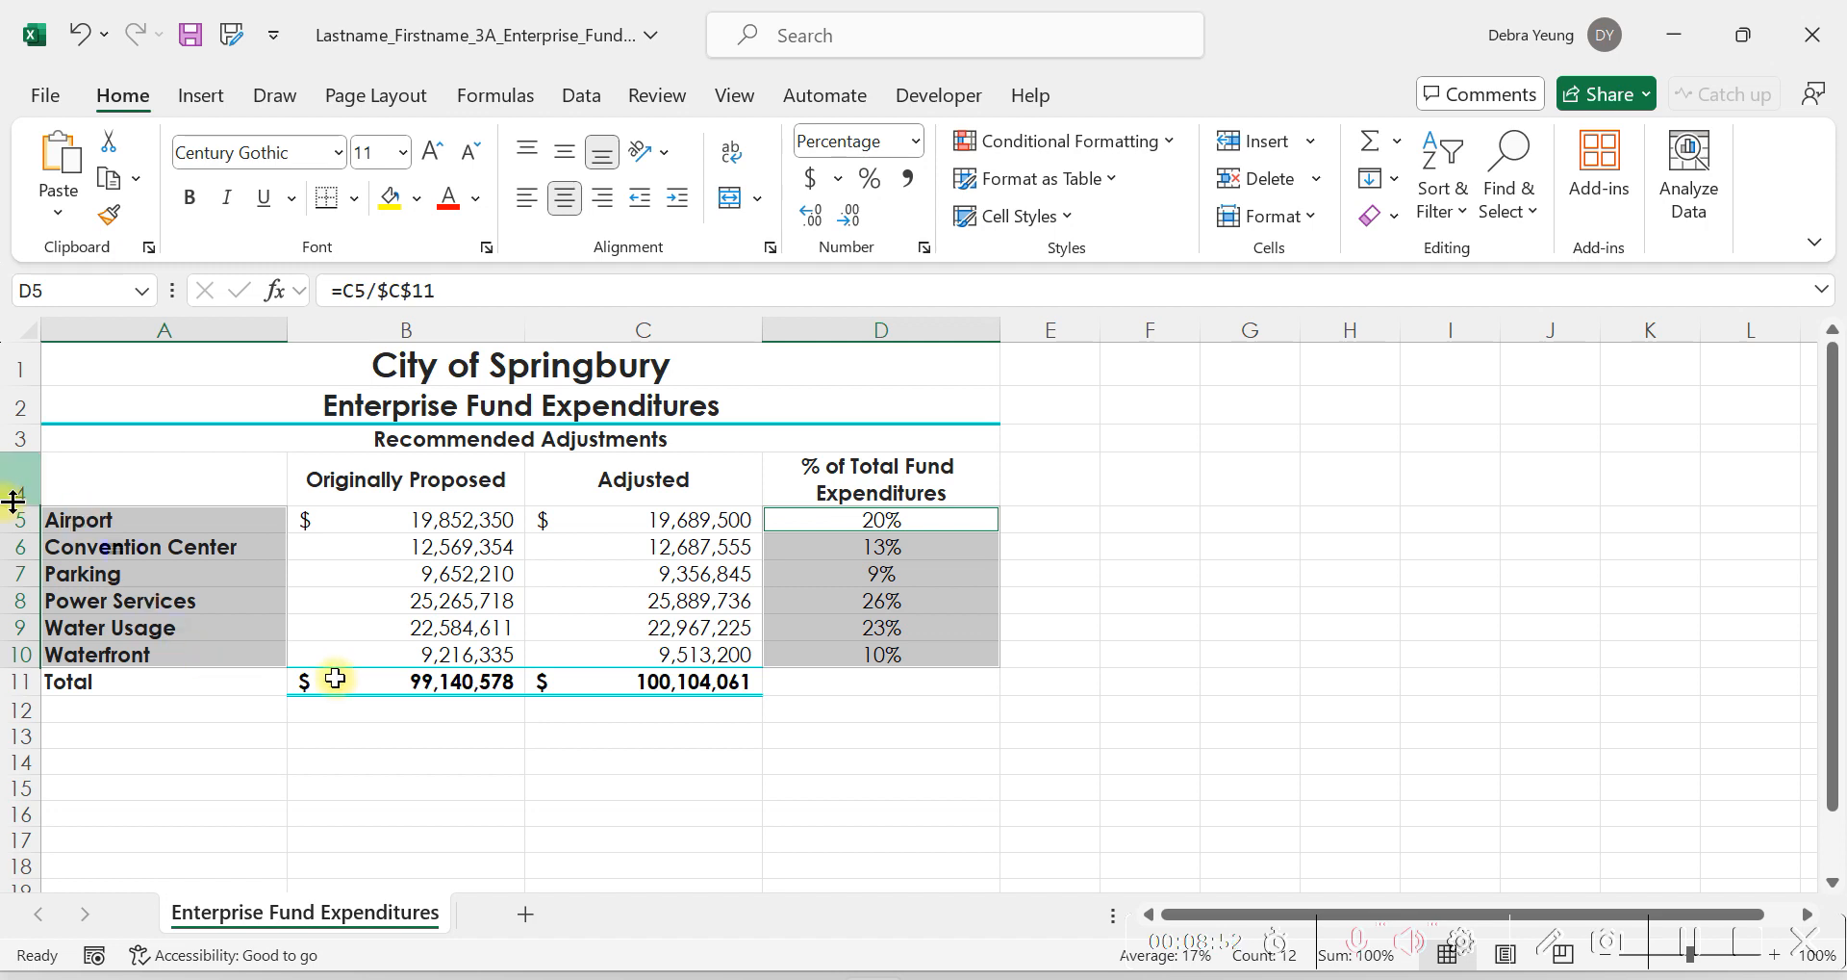
{"action": "left_click", "coordinate": [125, 547]}
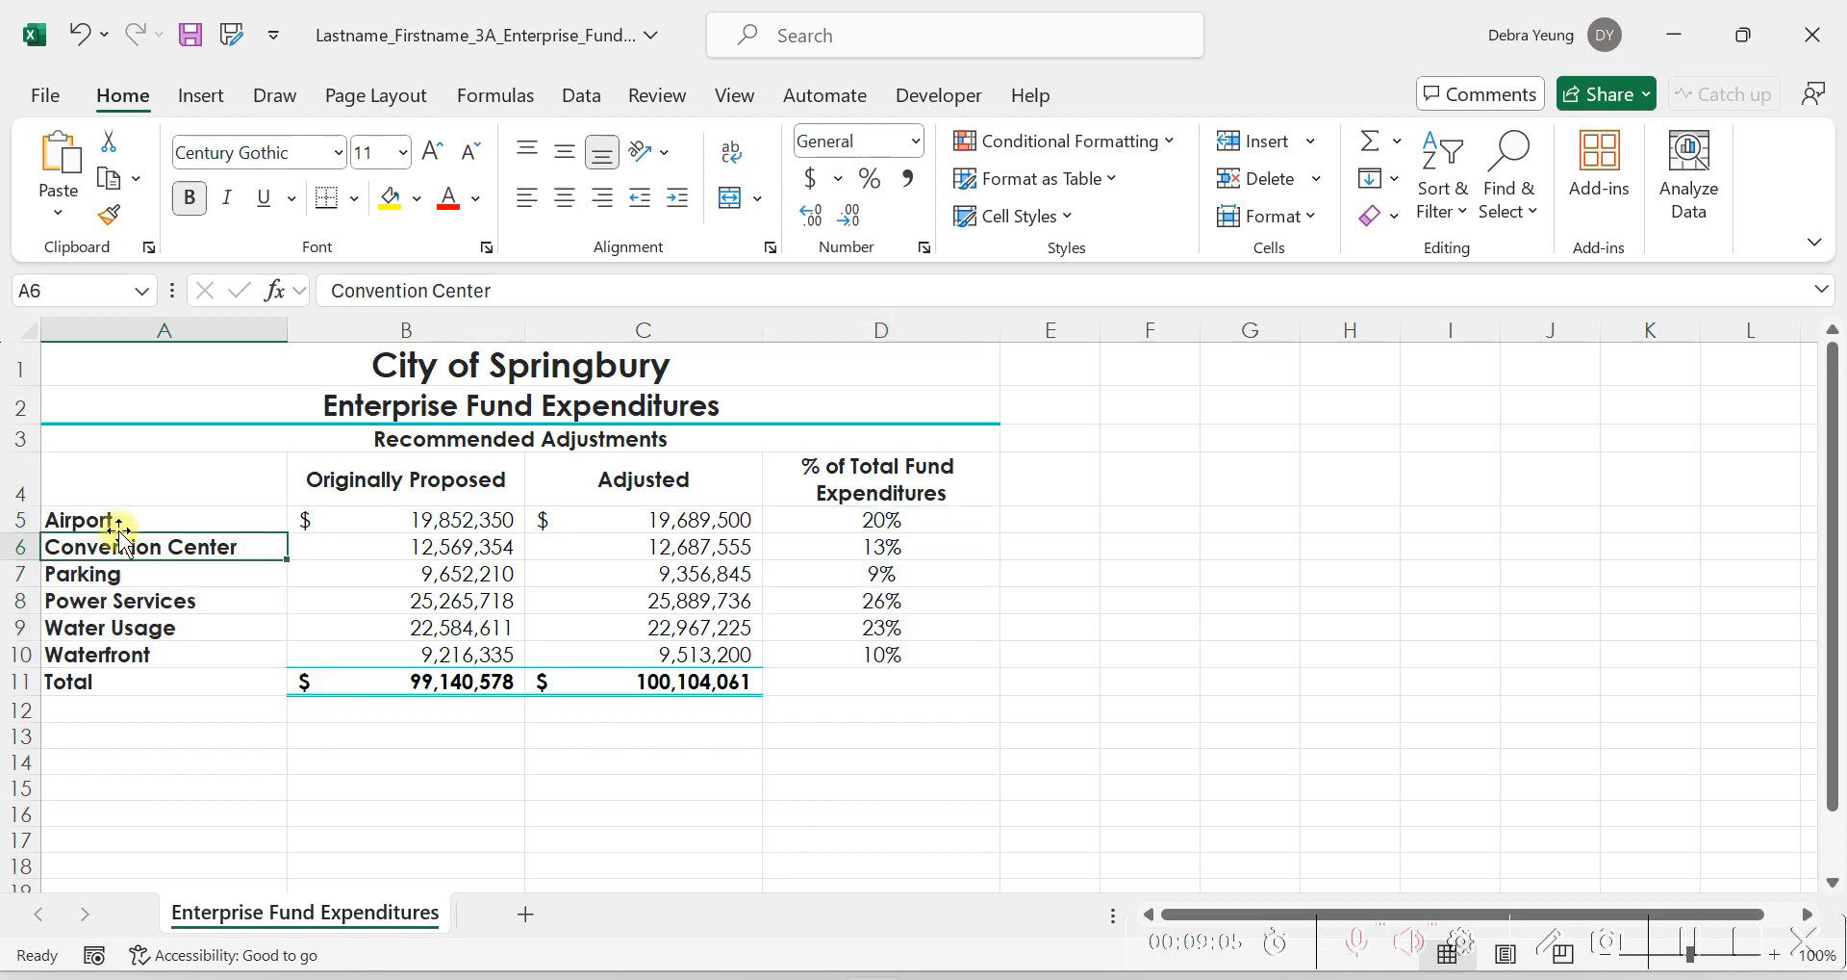
Insert a 3-D pie chart from the labels in A5:A10 and the percentages in D5:D10.
{"action": "left_click_drag", "start_coordinate": [108, 515], "coordinate": [108, 657]}
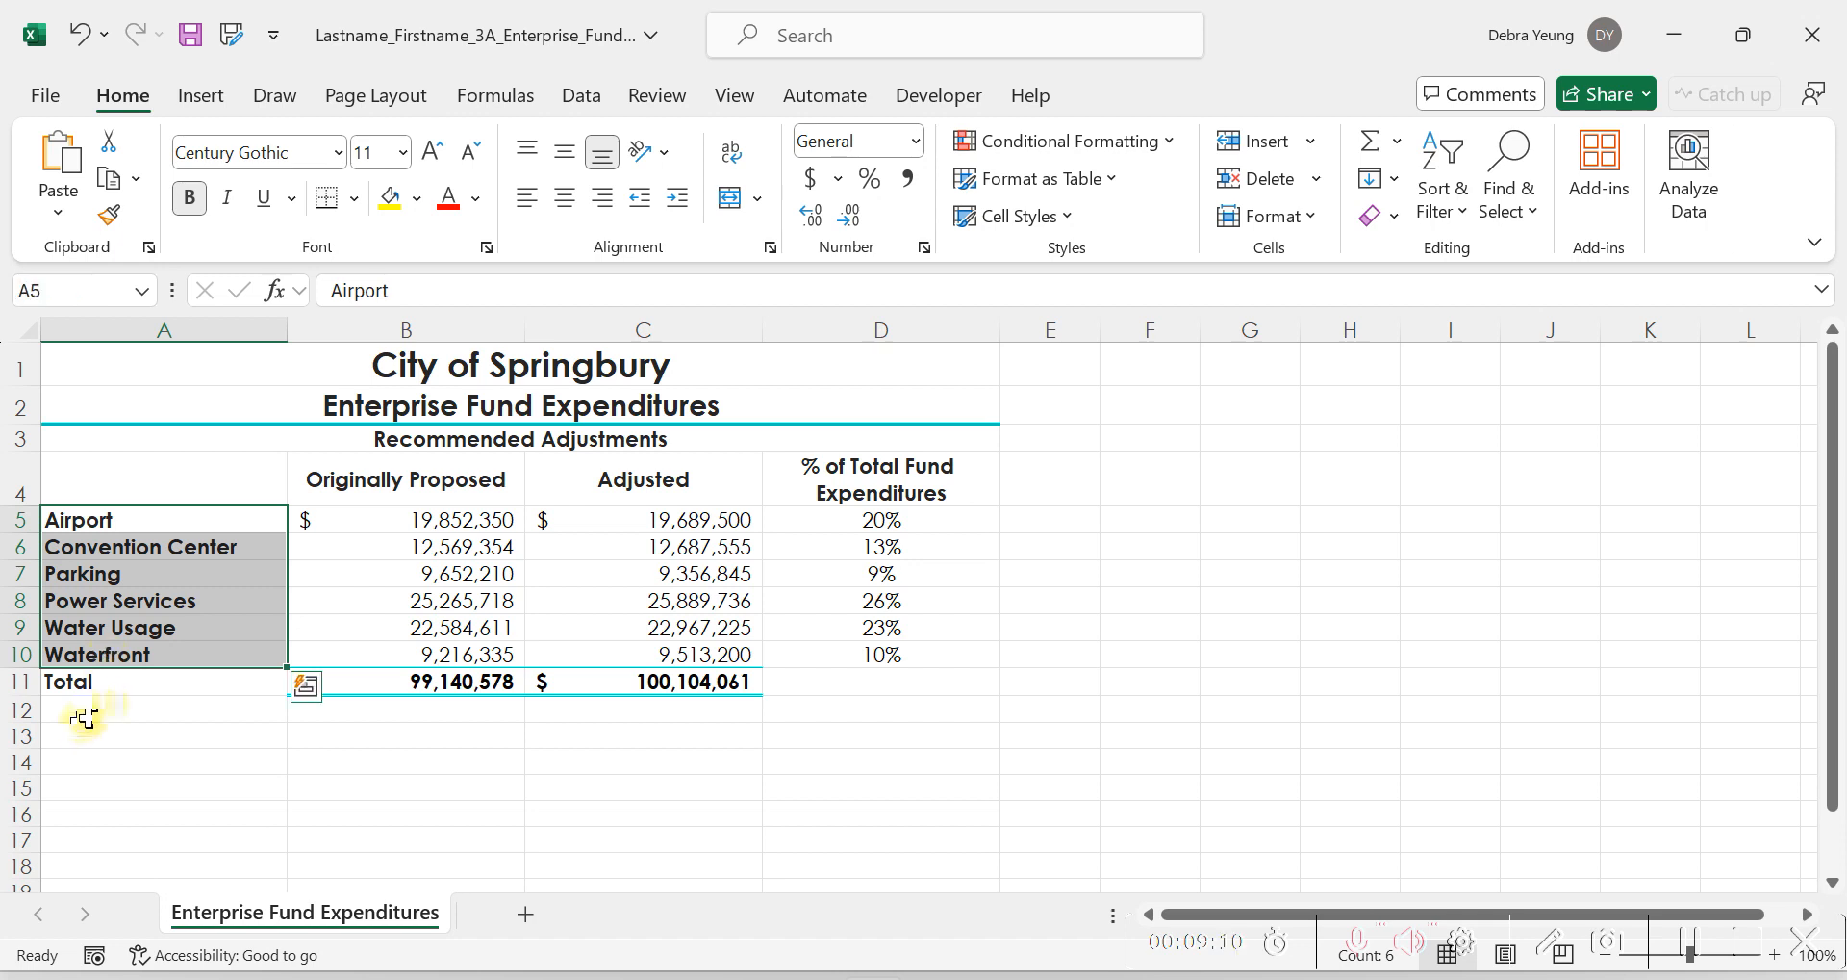
{"action": "left_click", "coordinate": [863, 522], "text": "ctrl"}
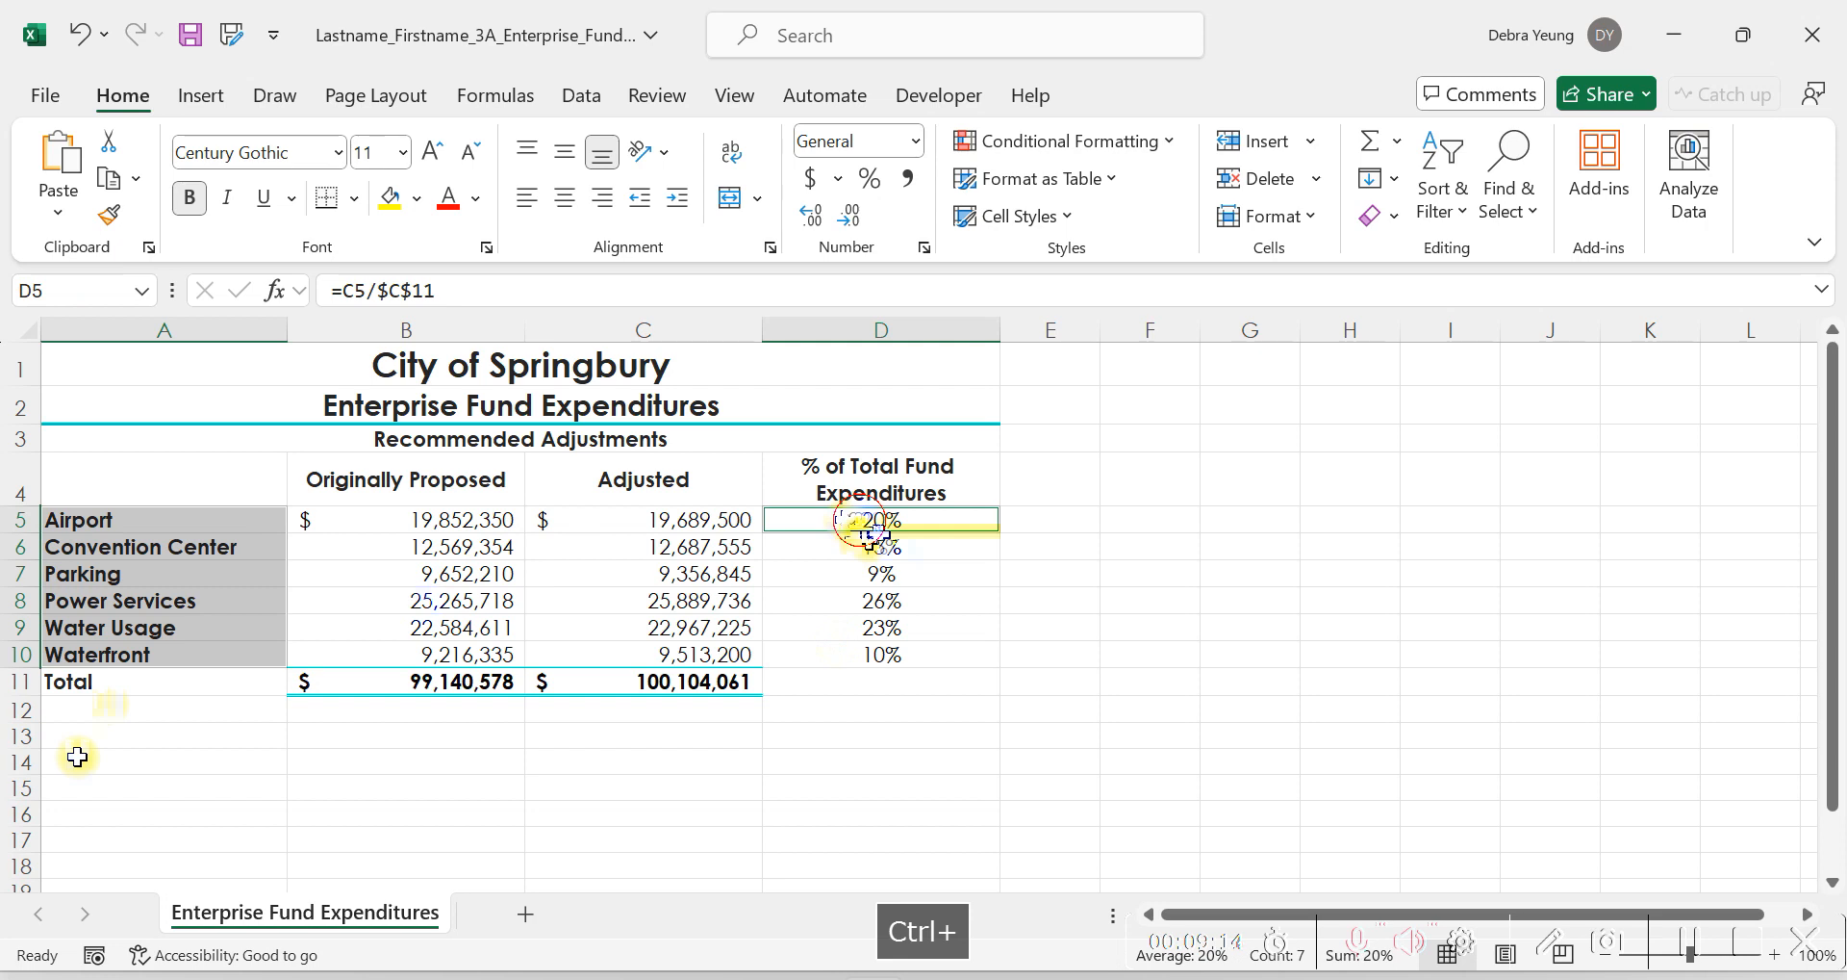
{"action": "left_click_drag", "start_coordinate": [869, 539], "coordinate": [845, 646]}
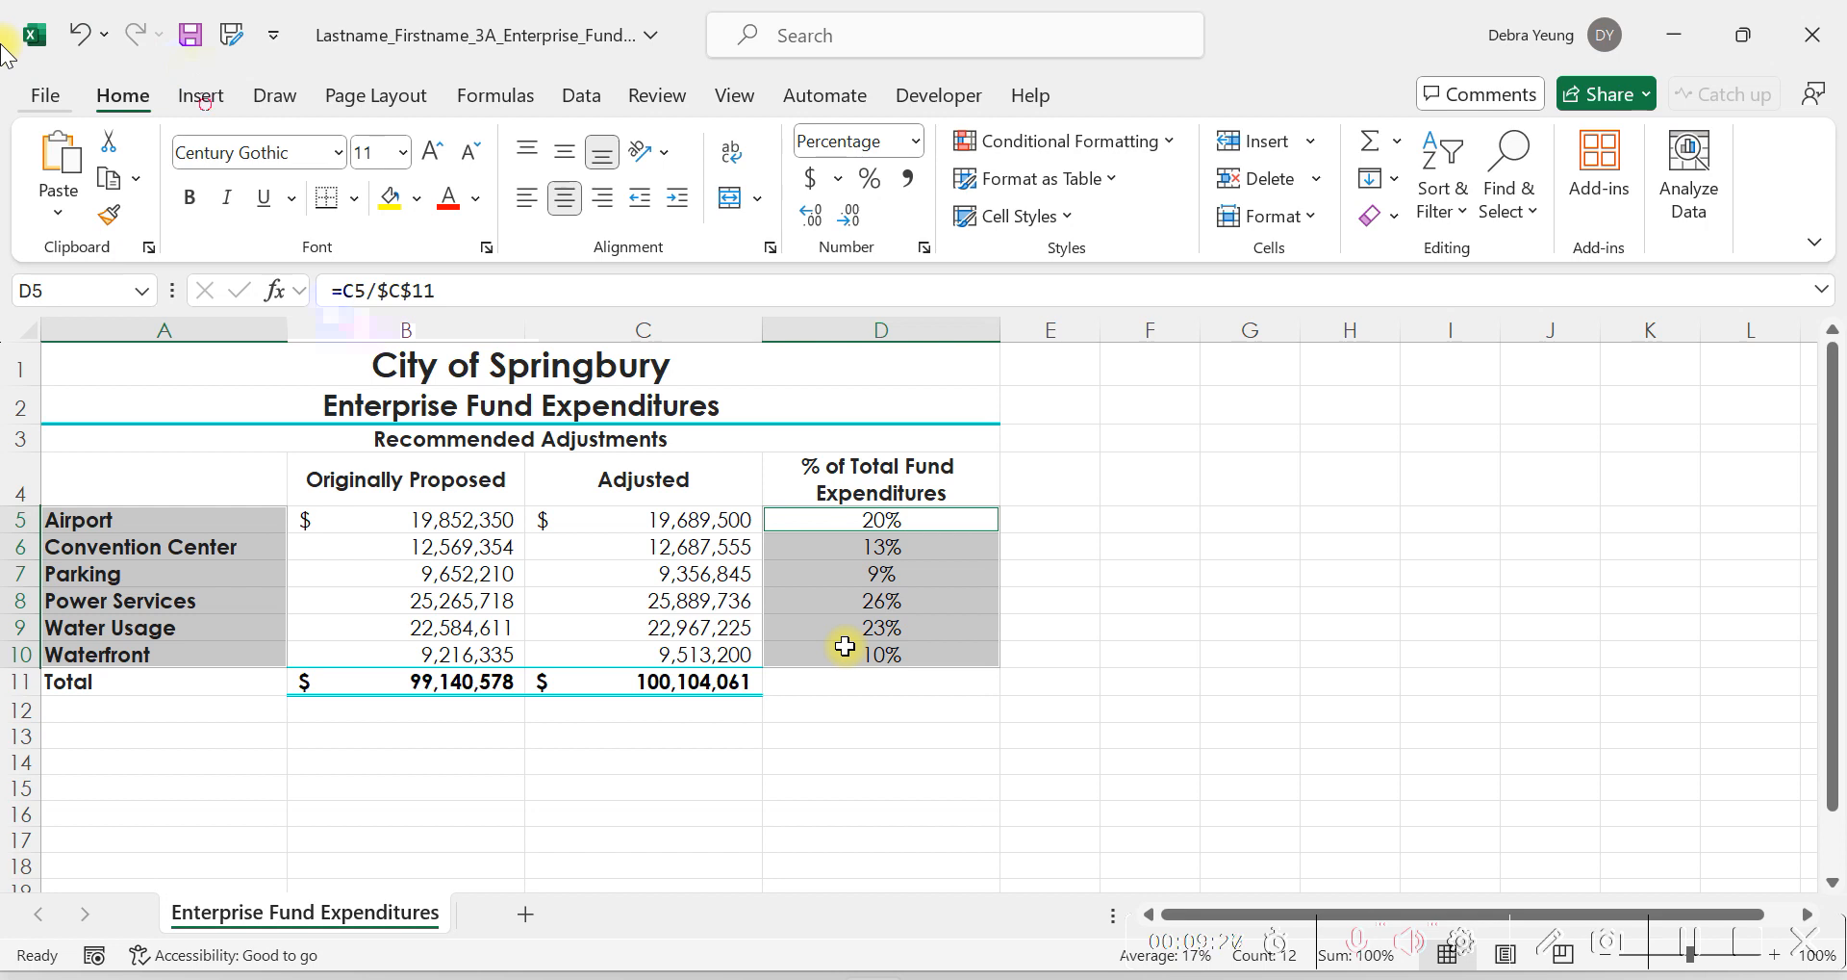
{"action": "left_click", "coordinate": [203, 97]}
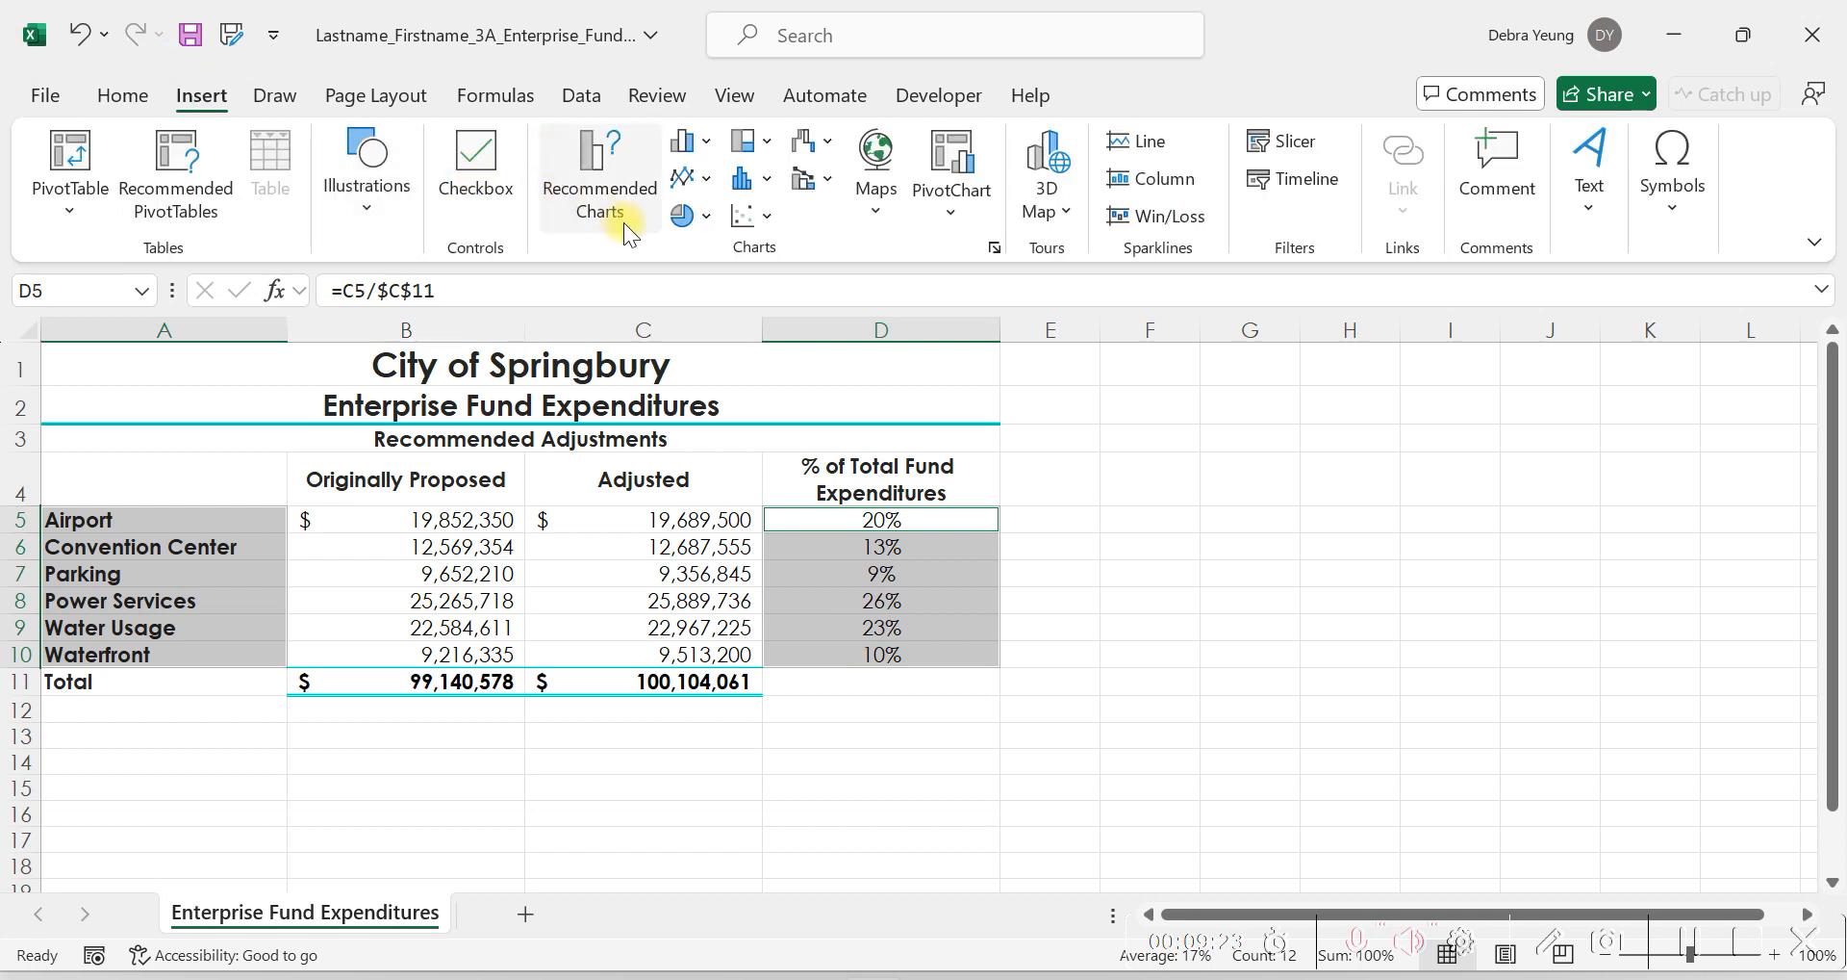
{"action": "left_click", "coordinate": [712, 214]}
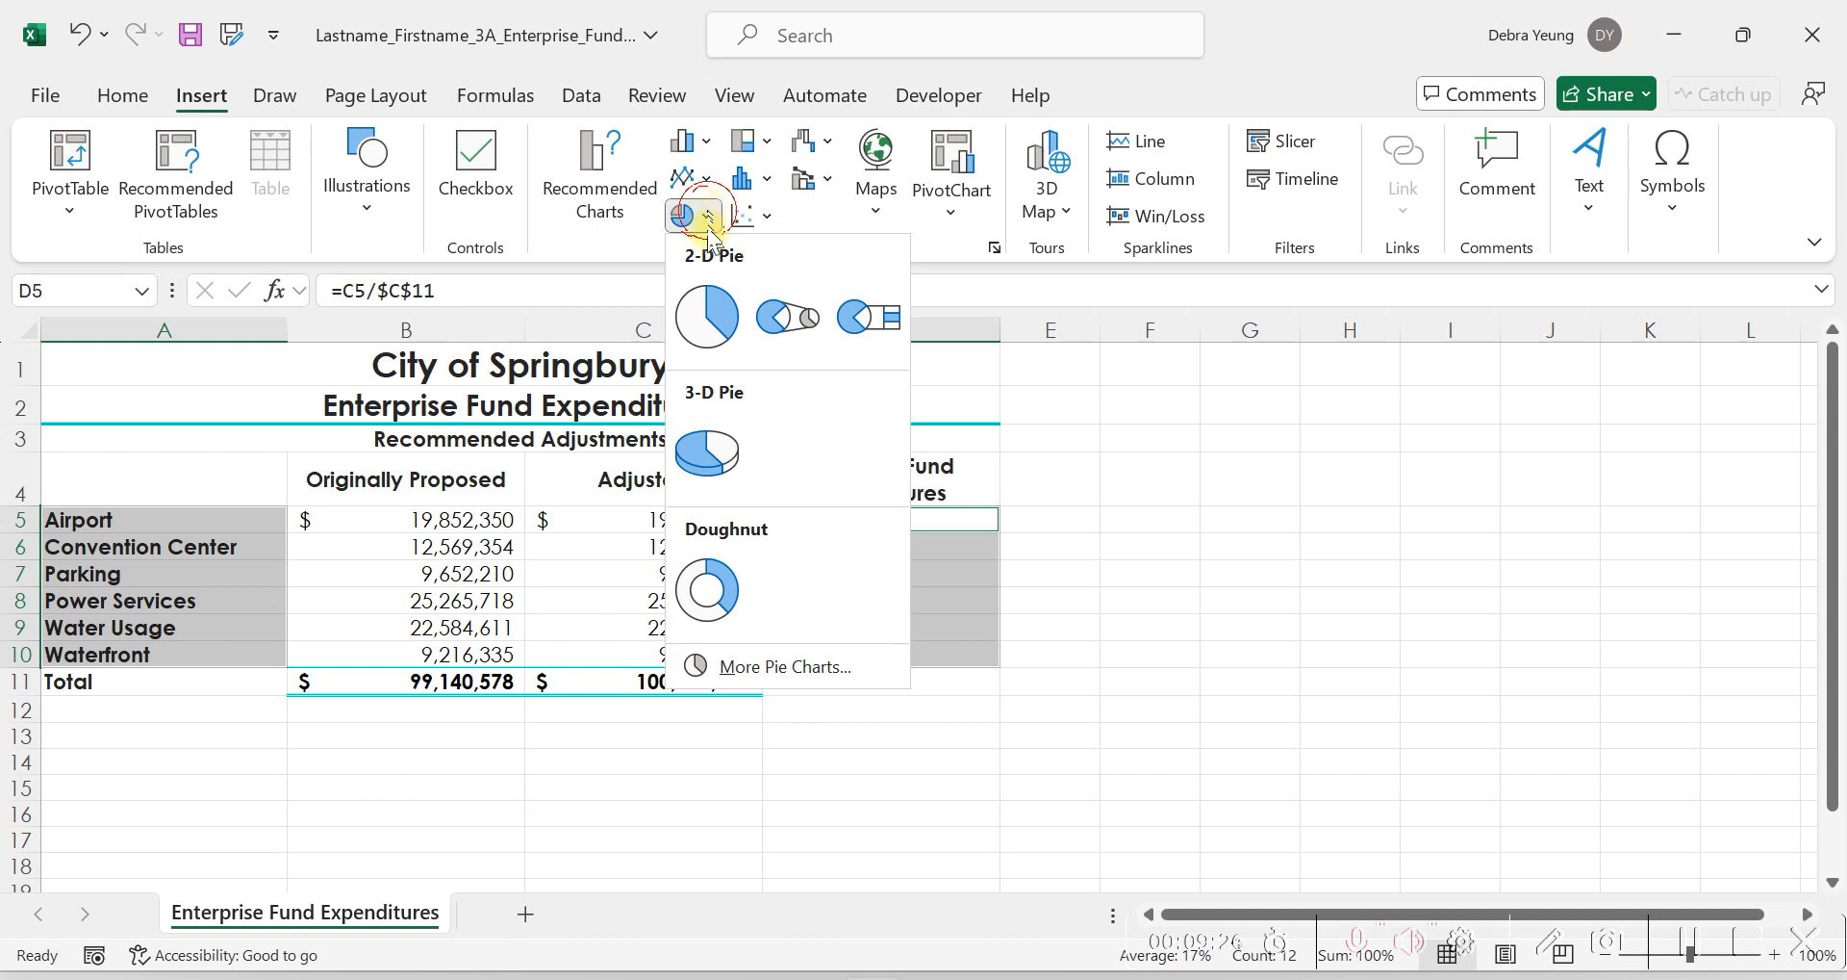
{"action": "left_click", "coordinate": [683, 472]}
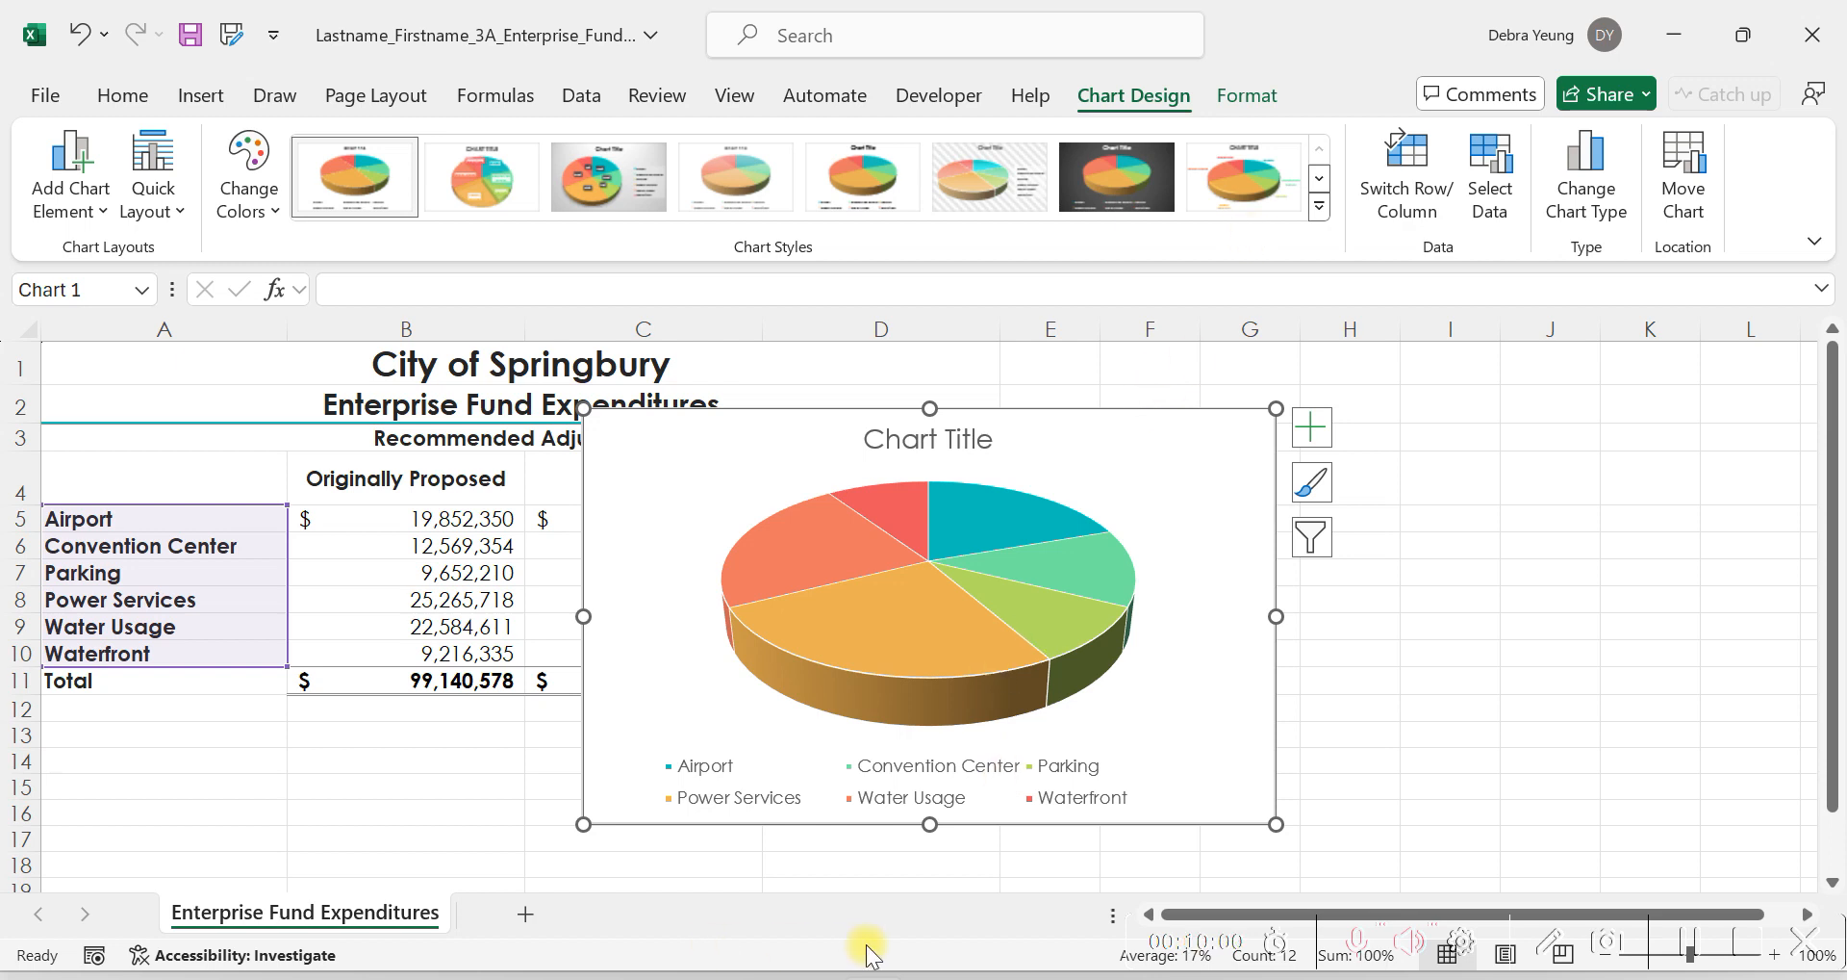
Switch to the VitalSource textbook, read steps 3 and 4 on moving the chart to a new sheet, and return to Excel.
{"action": "left_click", "coordinate": [811, 977]}
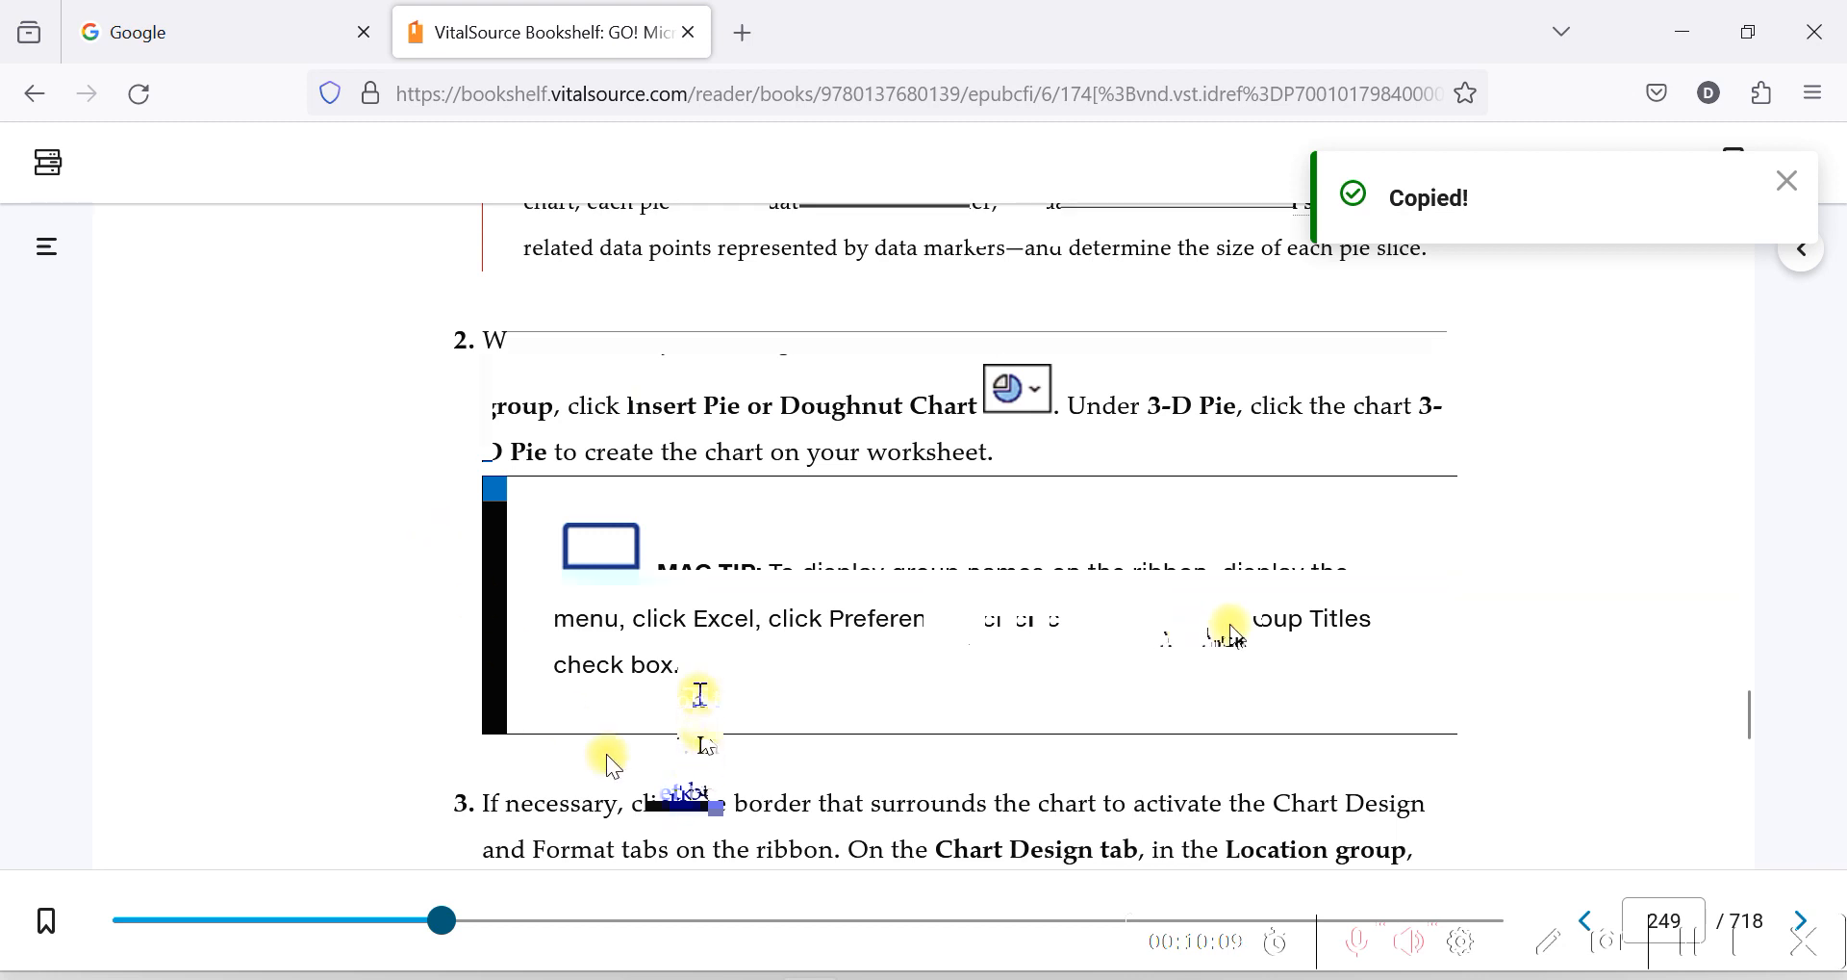
{"action": "scroll", "coordinate": [1201, 604], "scroll_direction": "down", "scroll_amount": 3}
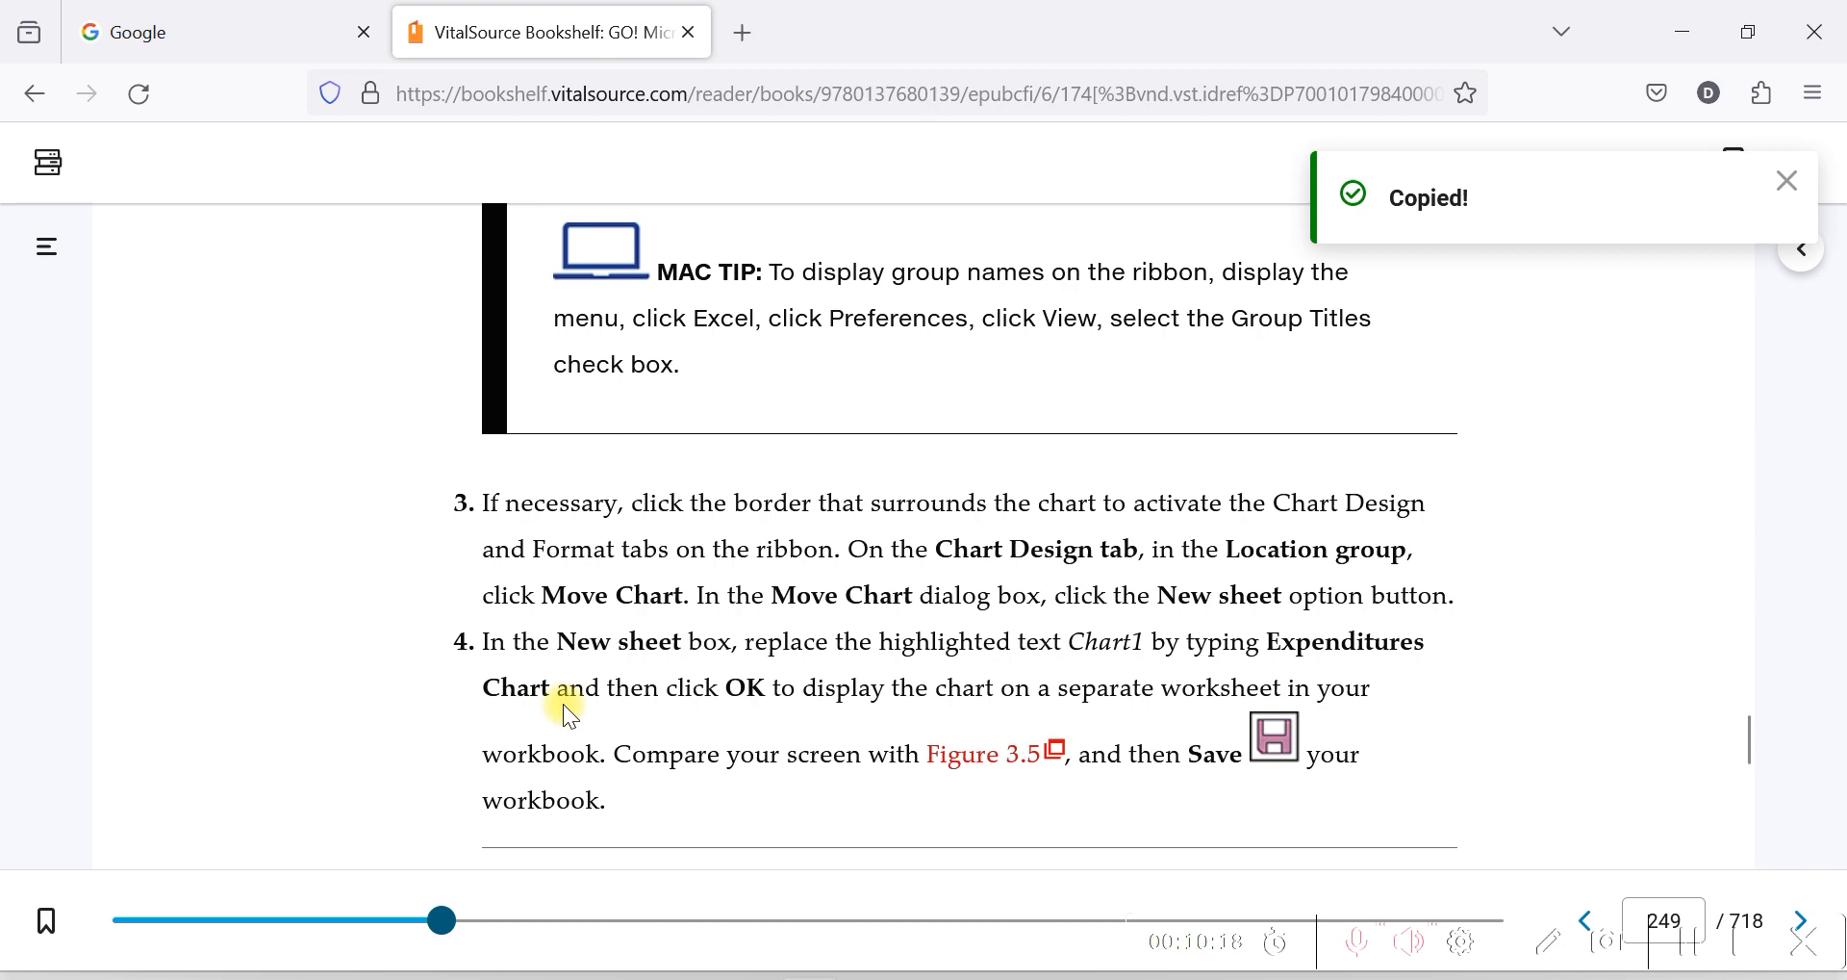
{"action": "left_click_drag", "start_coordinate": [556, 689], "coordinate": [1268, 645]}
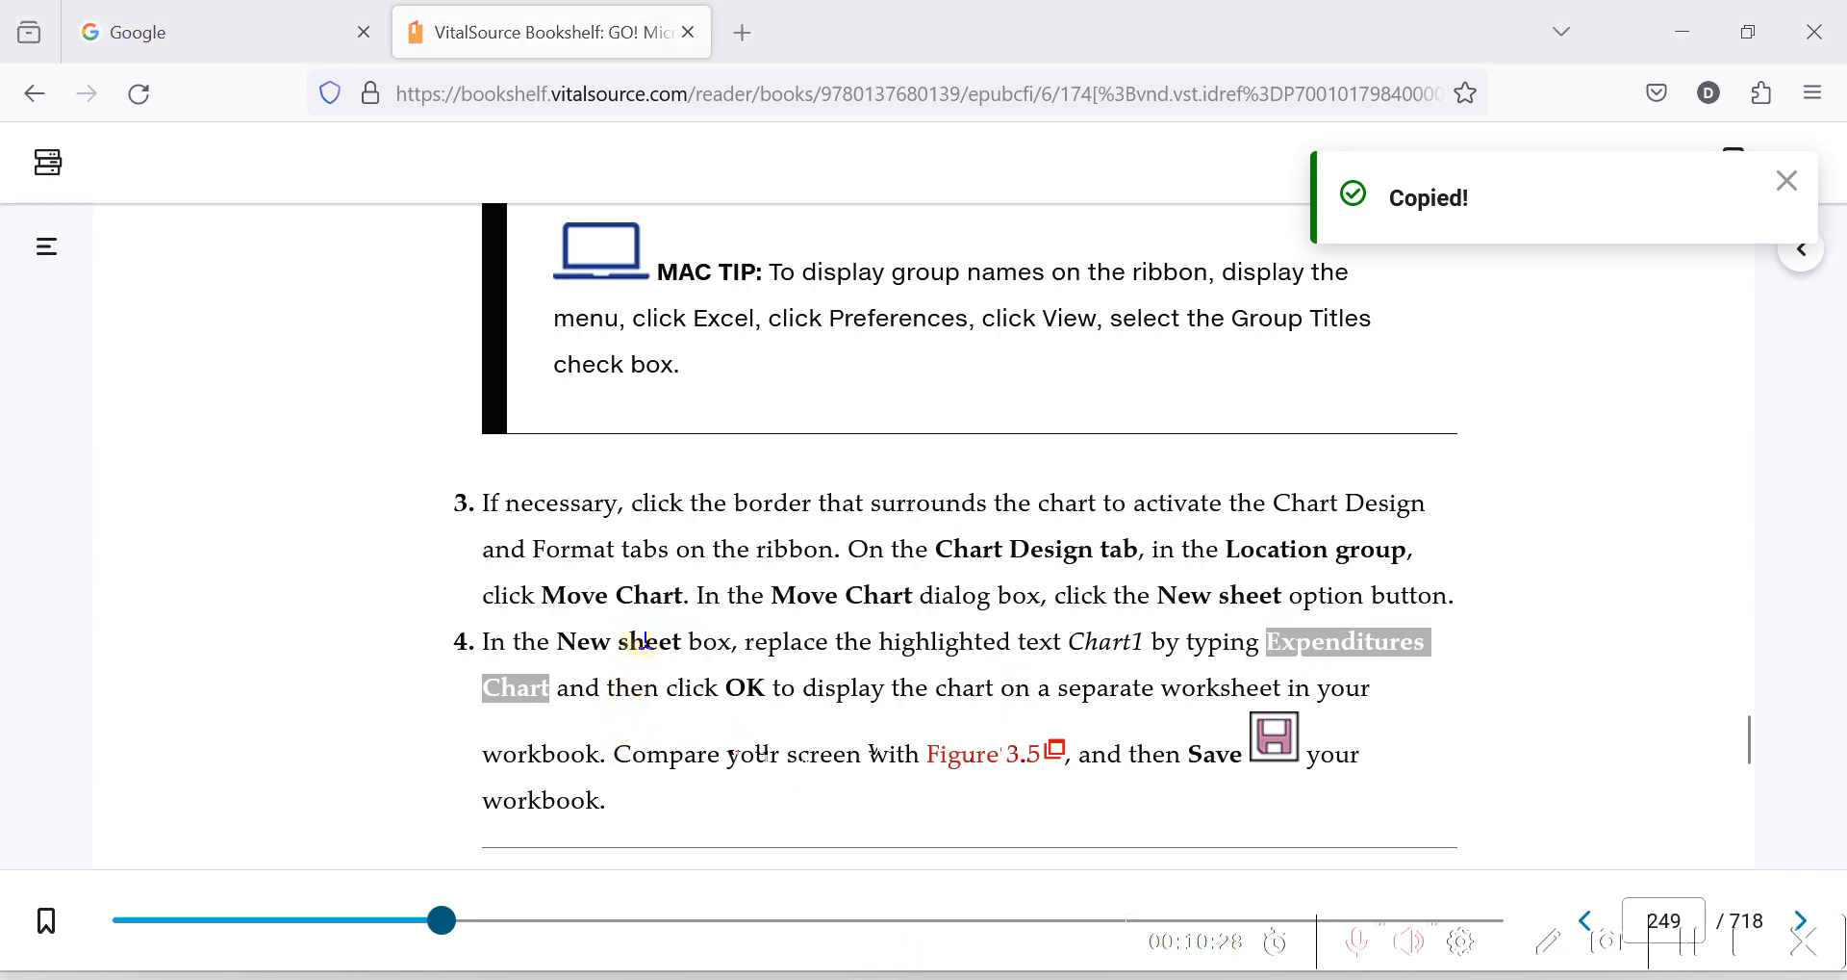
{"action": "key", "text": "alt+Tab"}
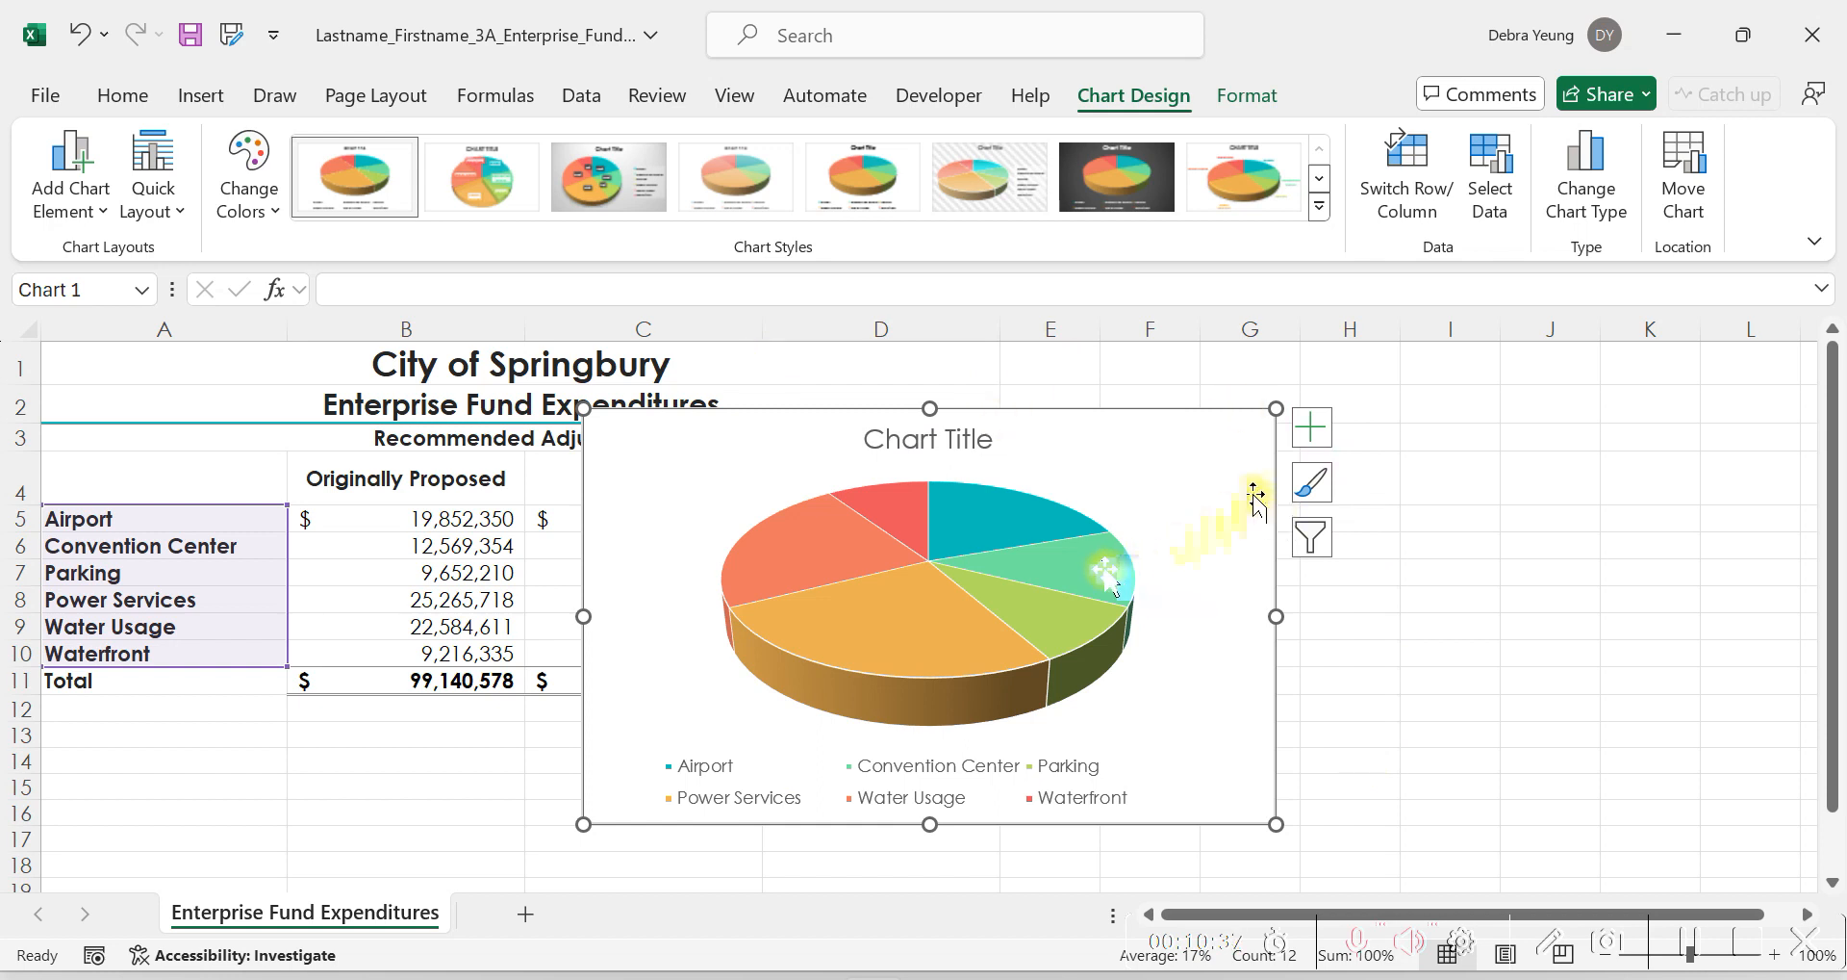
{"action": "left_click_drag", "start_coordinate": [1109, 577], "coordinate": [1282, 707]}
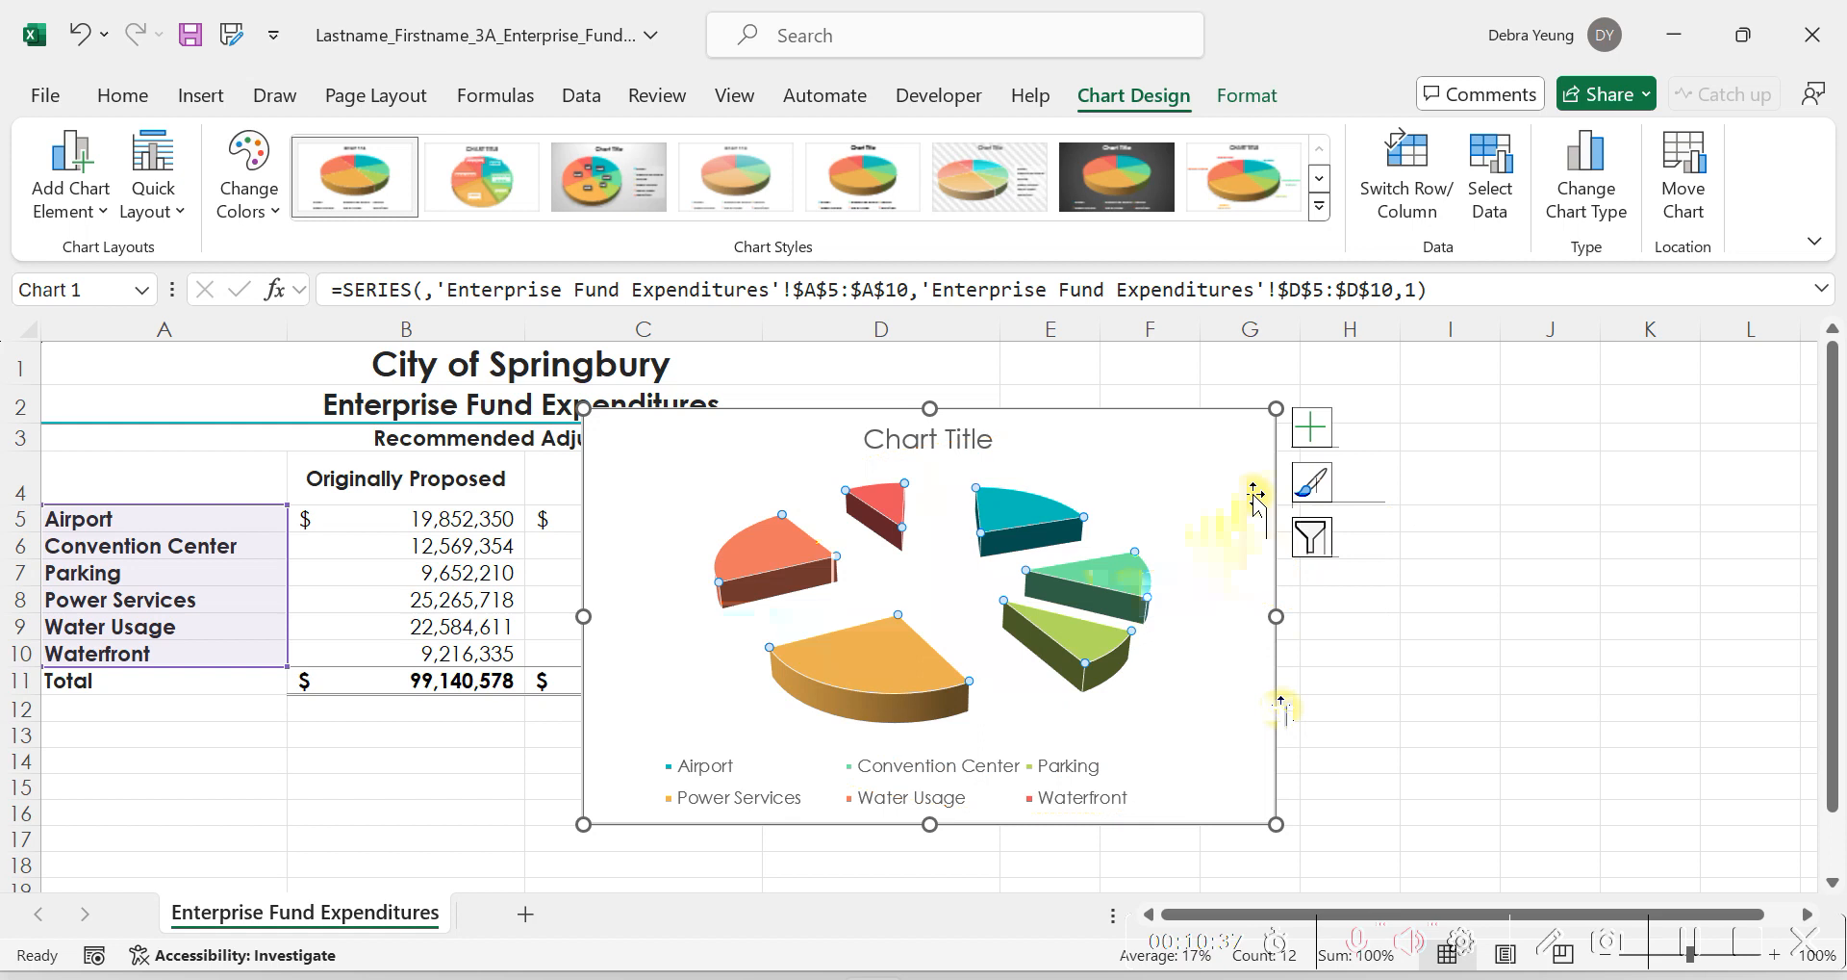
{"action": "key", "text": "ctrl+z"}
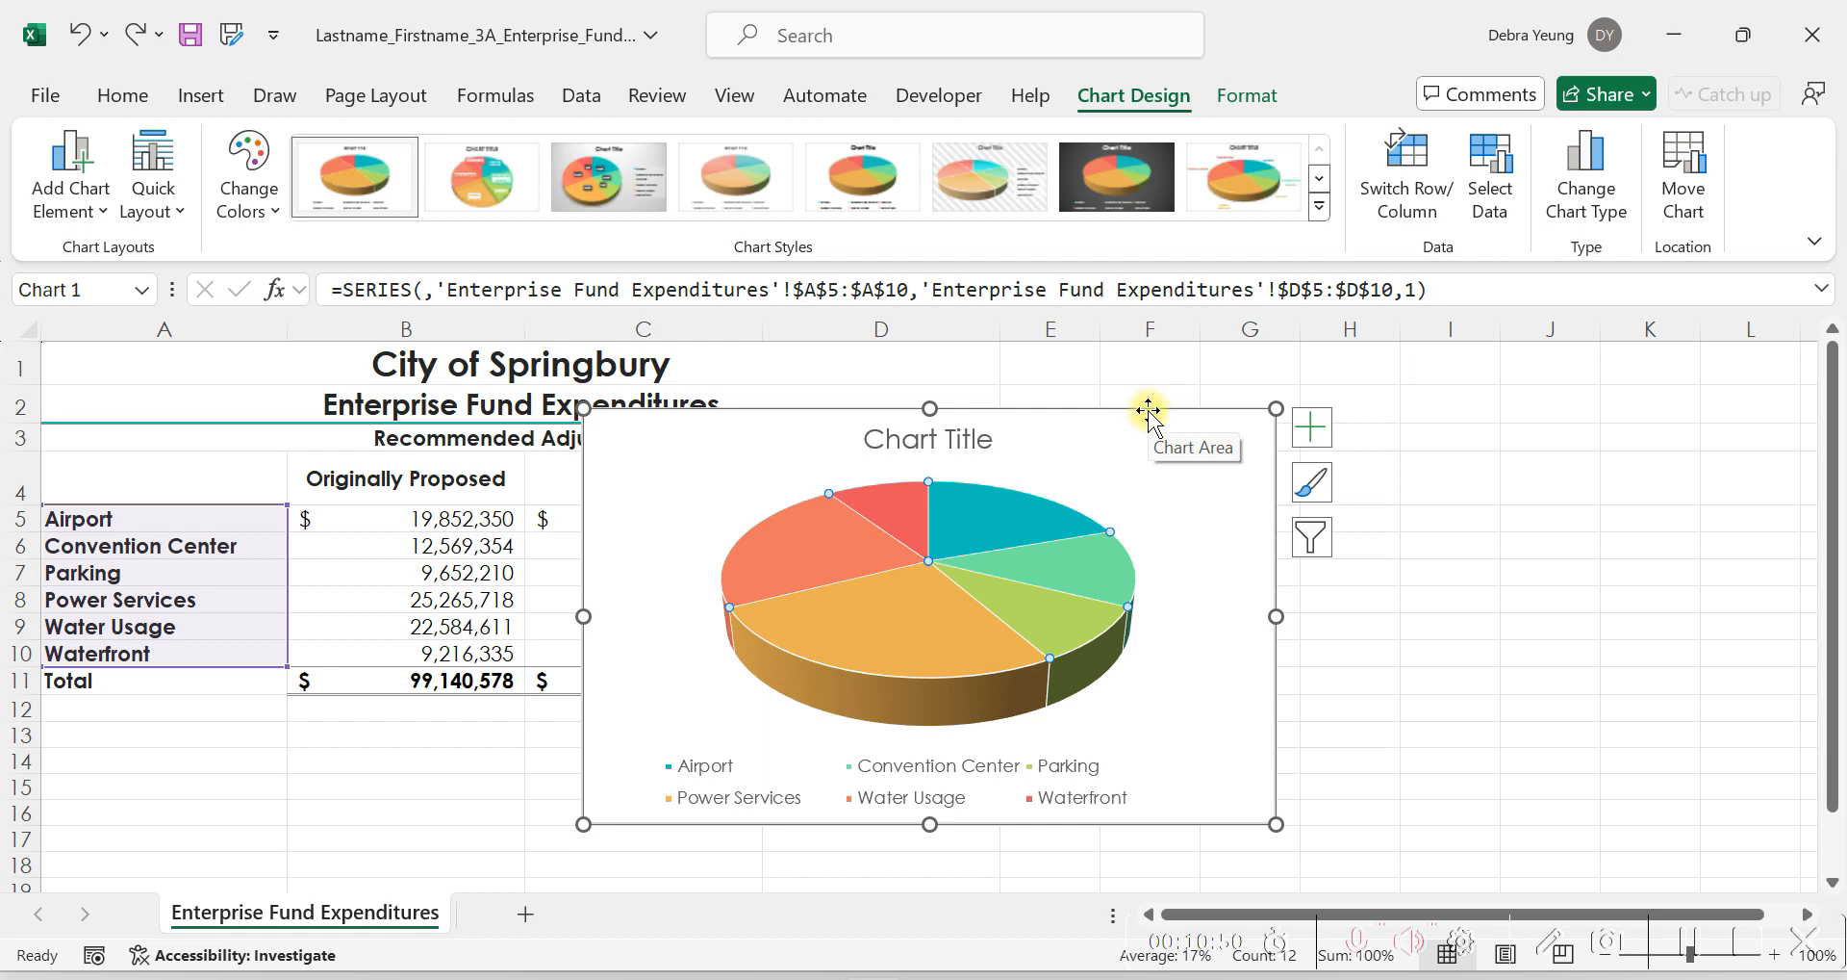
{"action": "left_click", "coordinate": [1446, 714]}
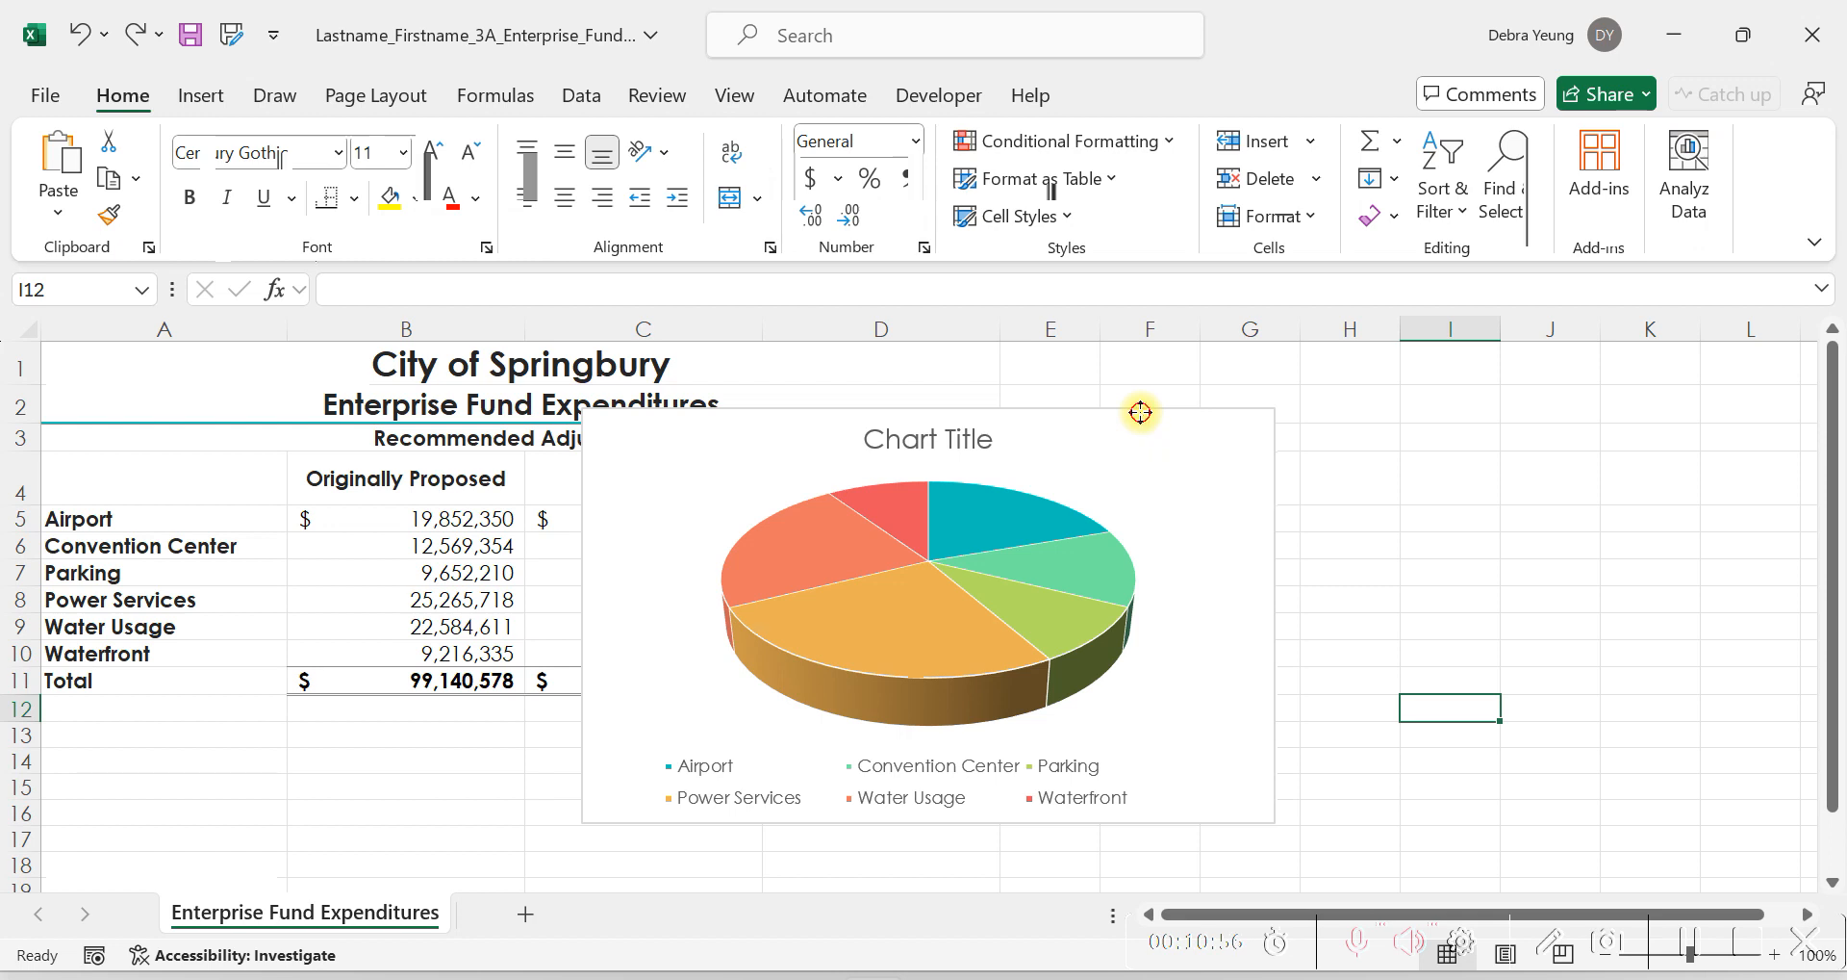
Move the pie chart to a new sheet named Expenditures Chart.
{"action": "left_click", "coordinate": [721, 425]}
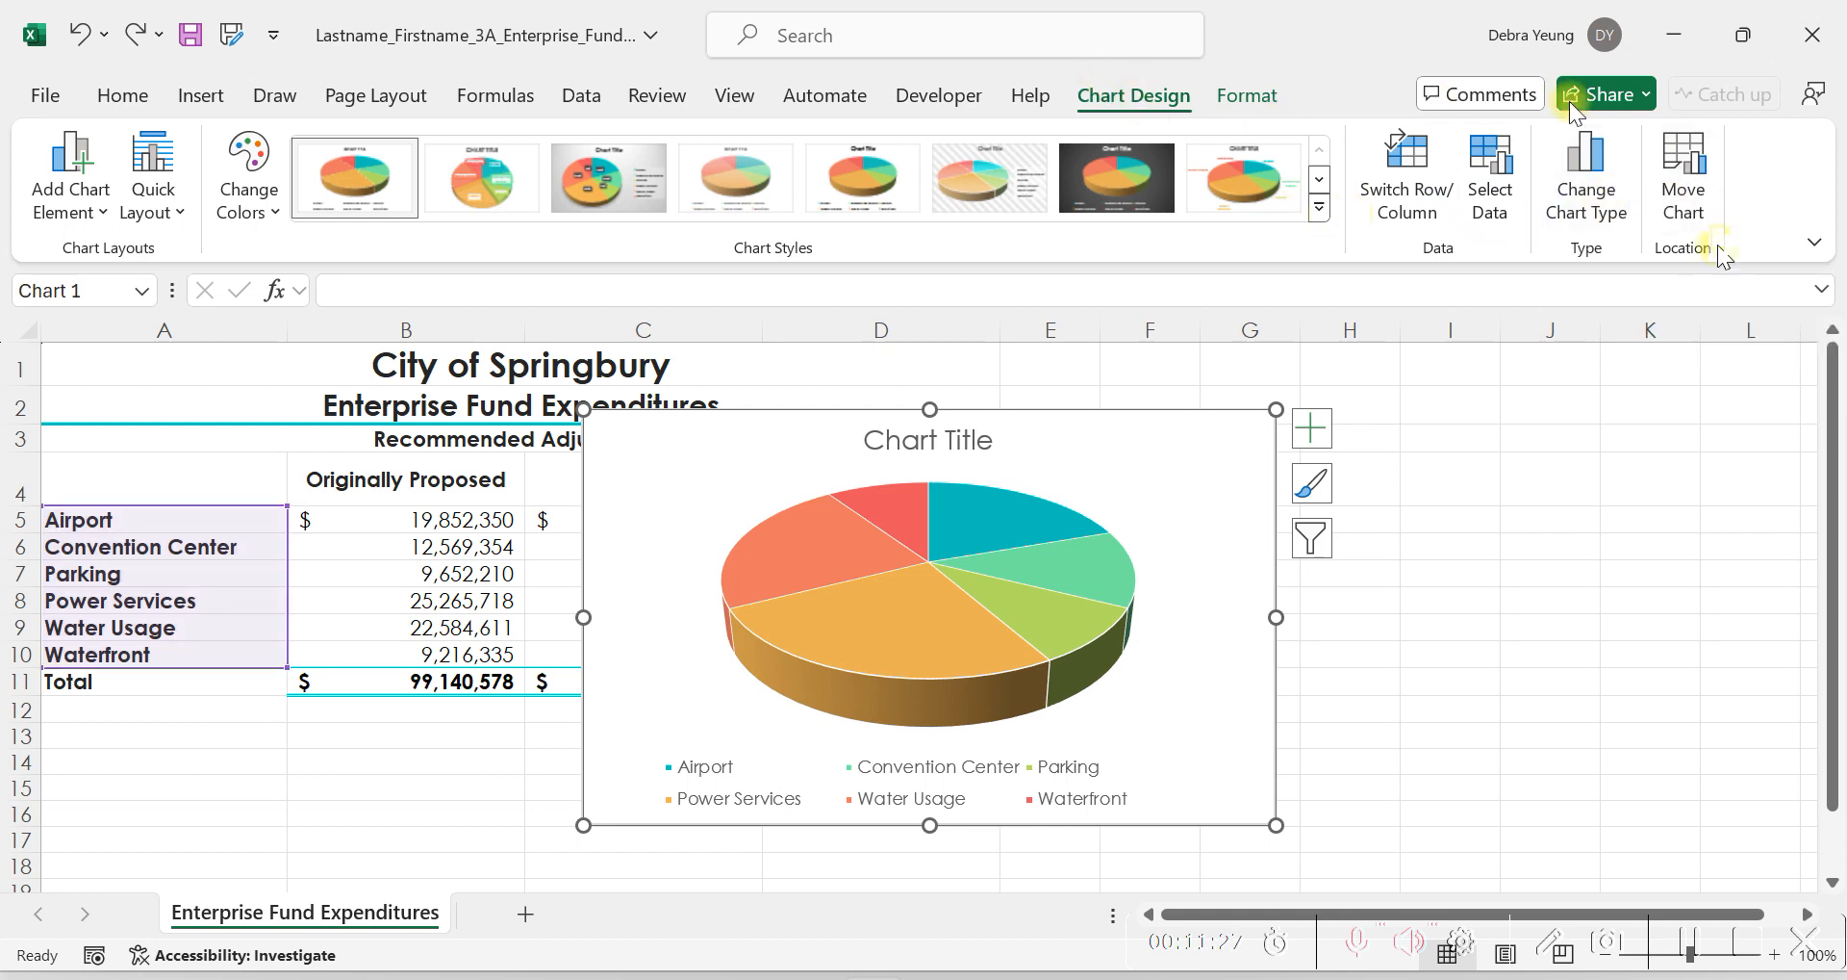
{"action": "left_click", "coordinate": [1684, 168]}
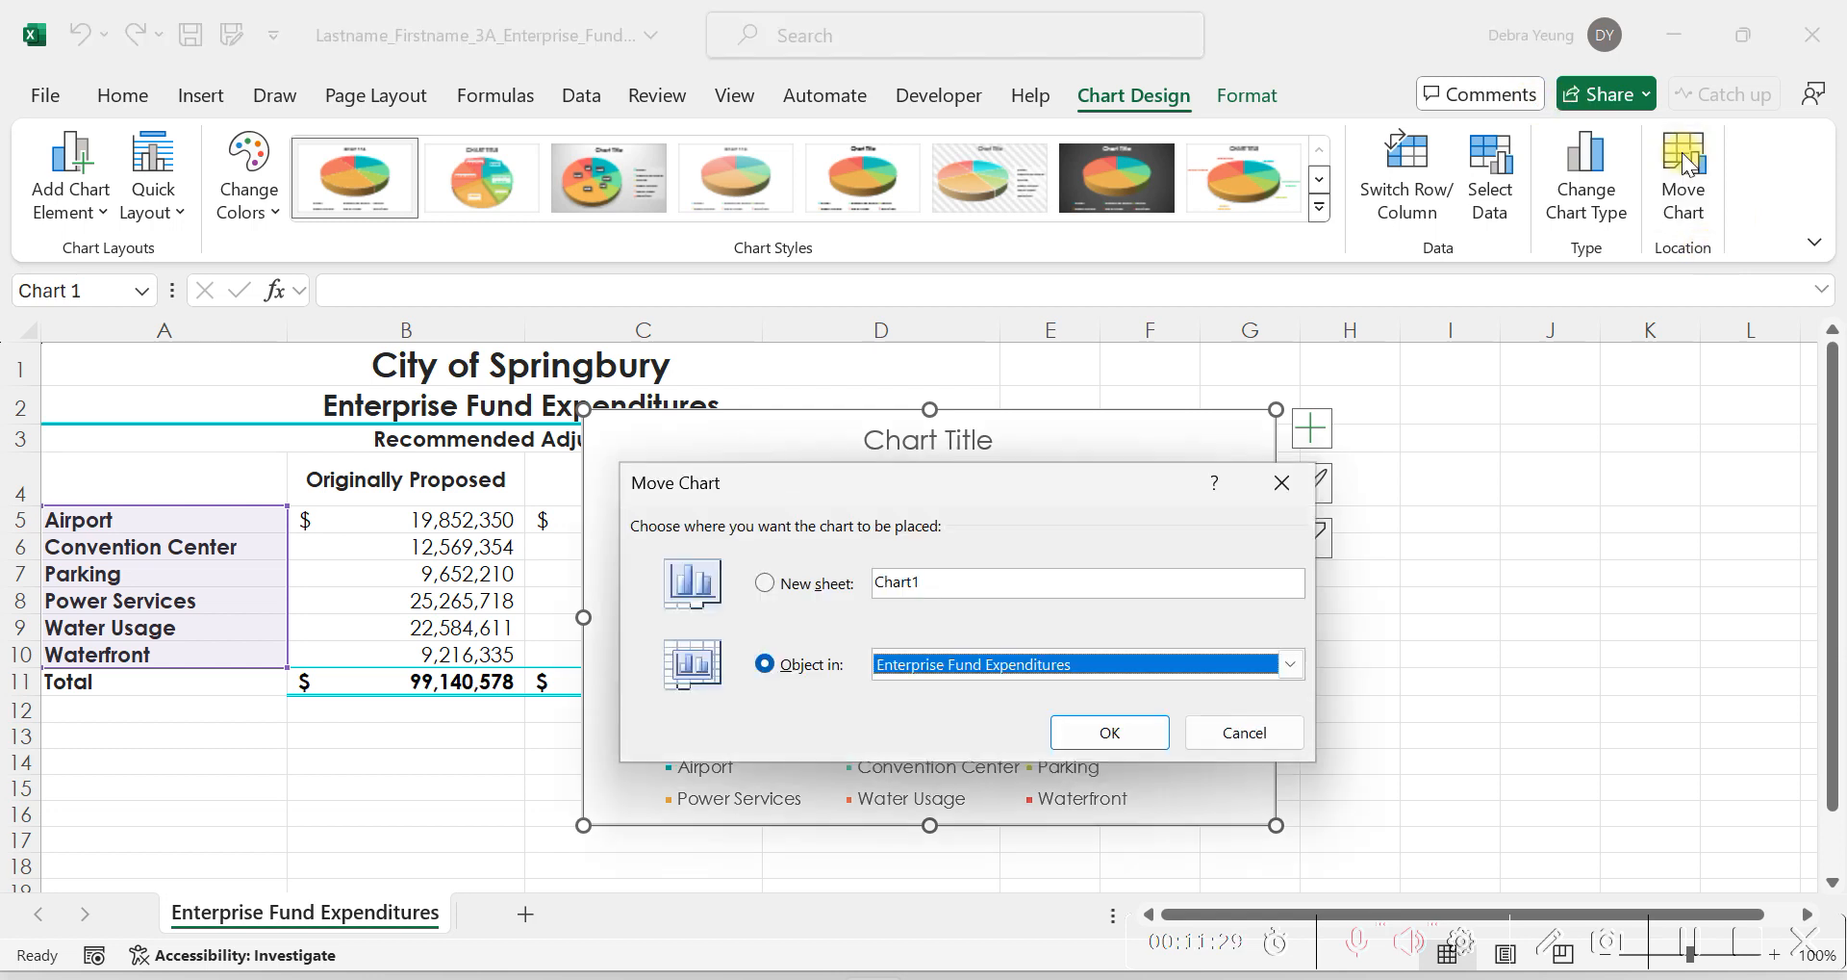
{"action": "left_click", "coordinate": [765, 584]}
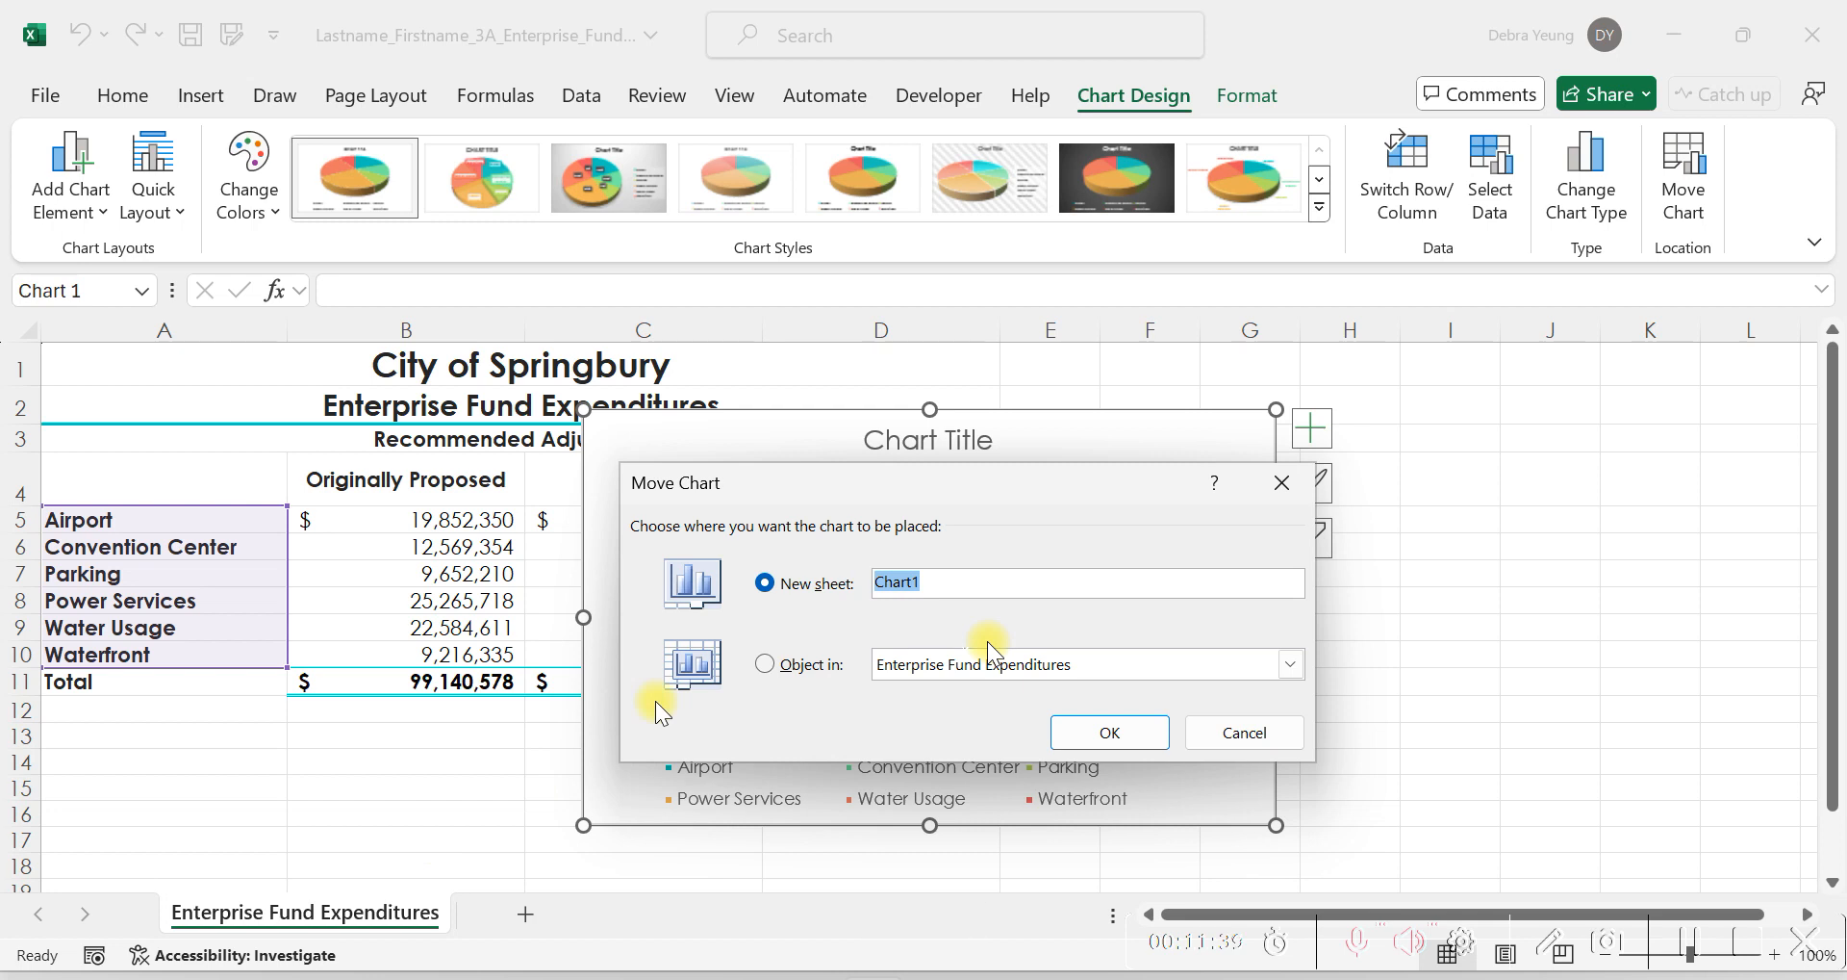
{"action": "type", "text": "Expenditures Chart"}
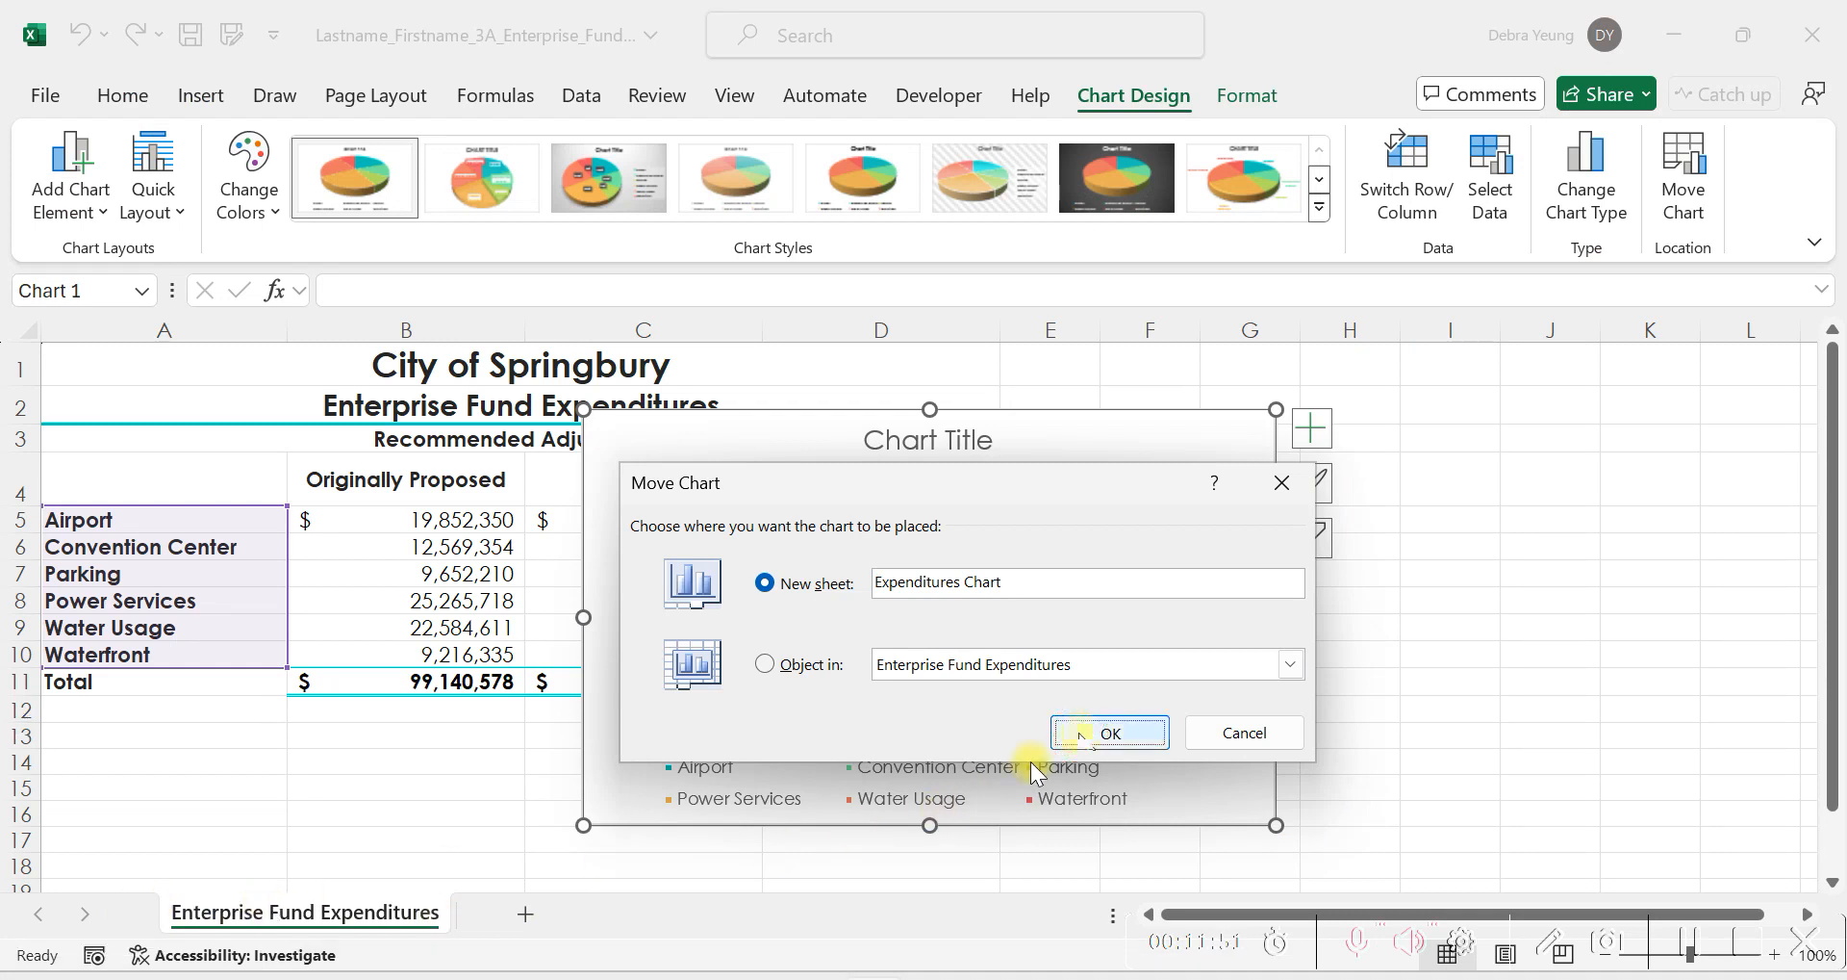
{"action": "left_click", "coordinate": [1092, 734]}
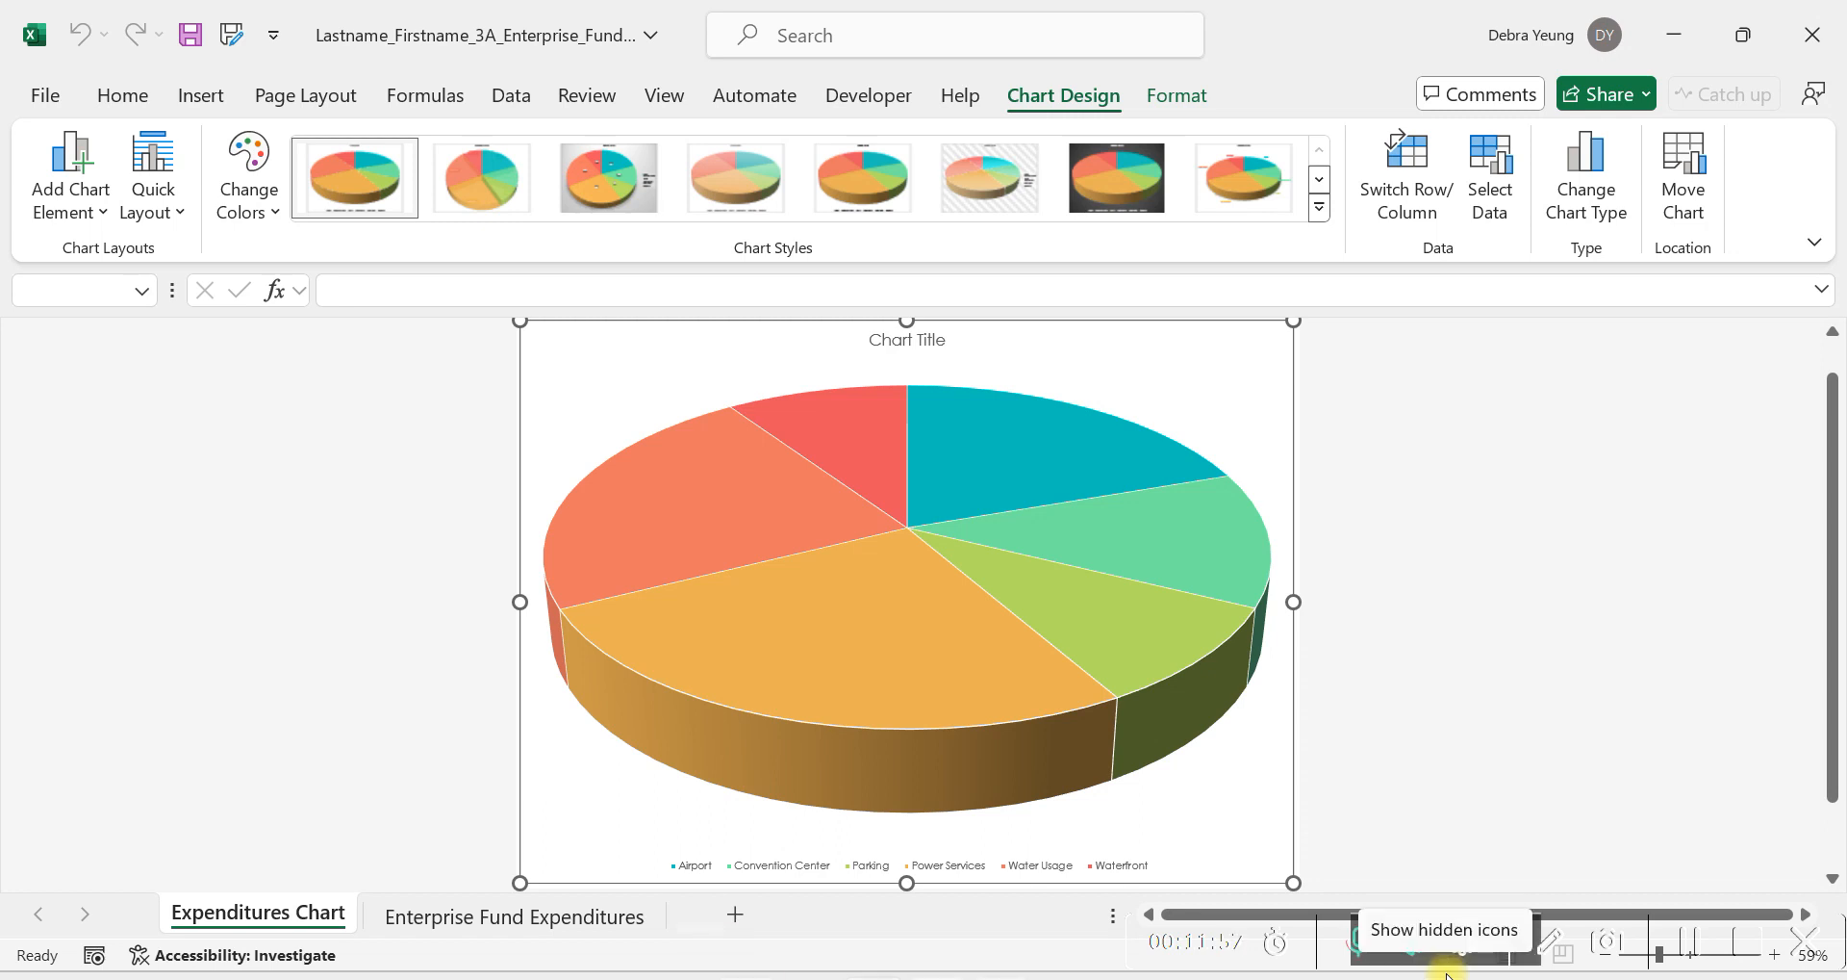
Compare the chart sheet in Excel with Figure 3.5 in the VitalSource textbook.
{"action": "left_click", "coordinate": [809, 977]}
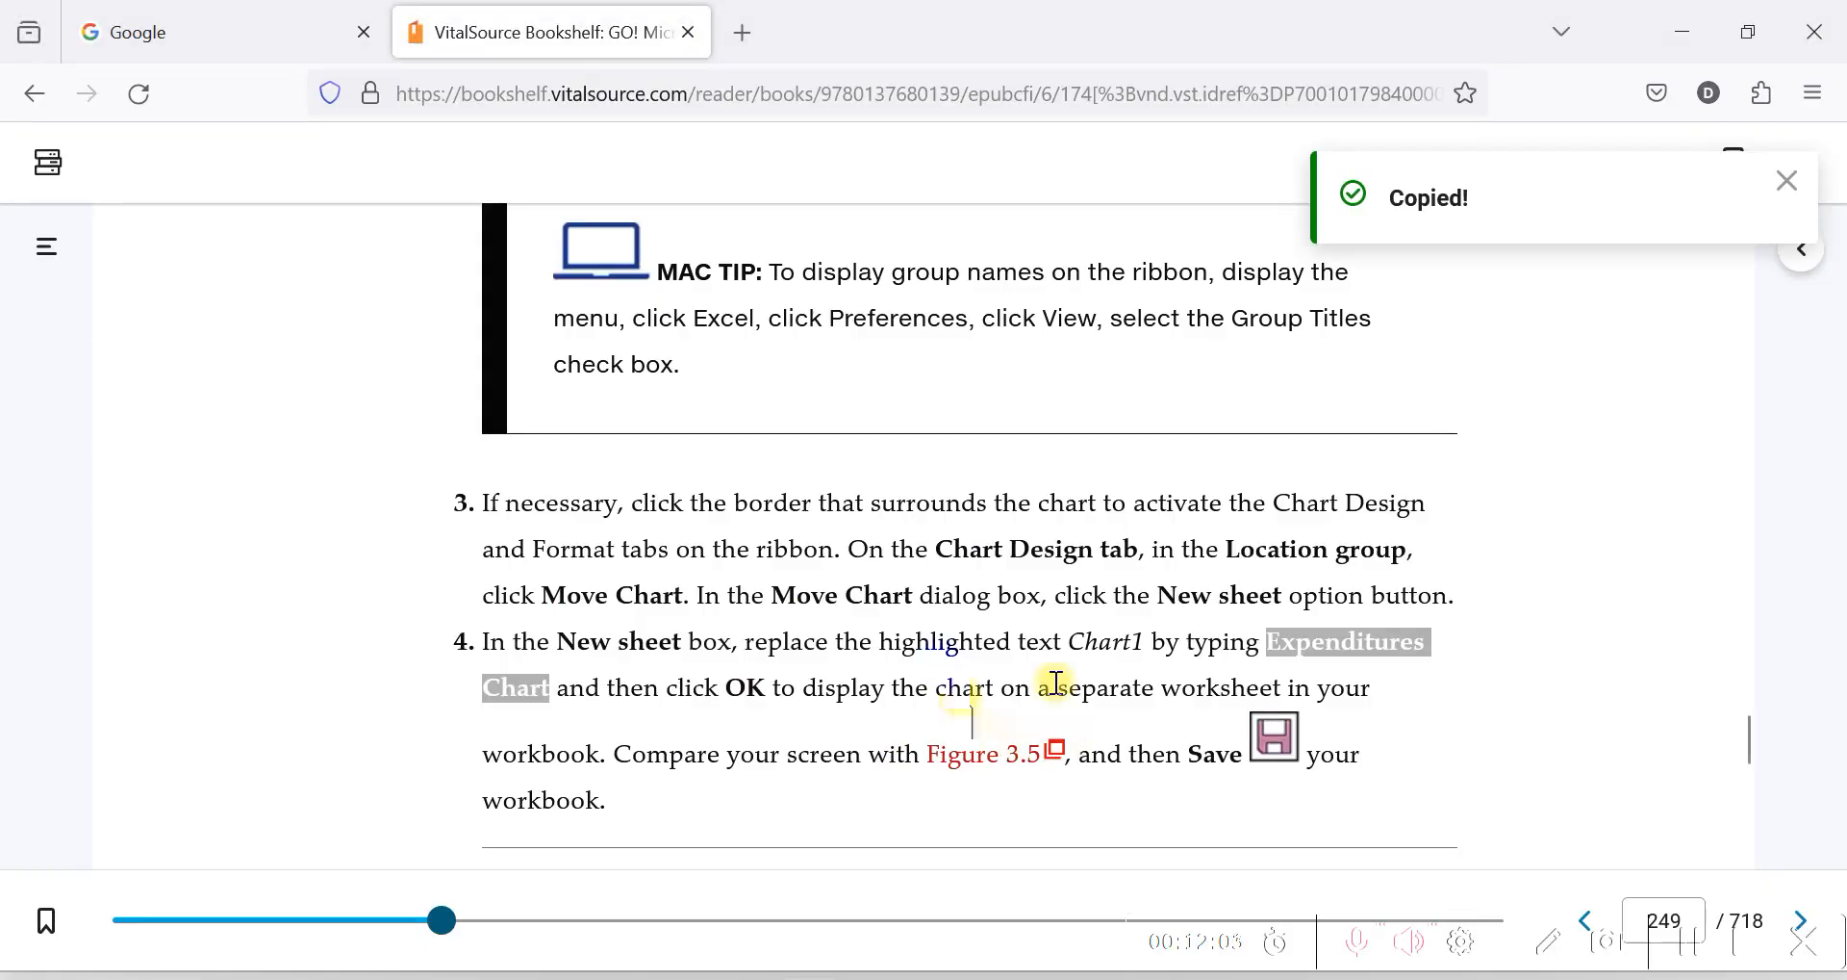
{"action": "scroll", "coordinate": [948, 515], "scroll_direction": "down", "scroll_amount": 3}
{"action": "left_click", "coordinate": [941, 512]}
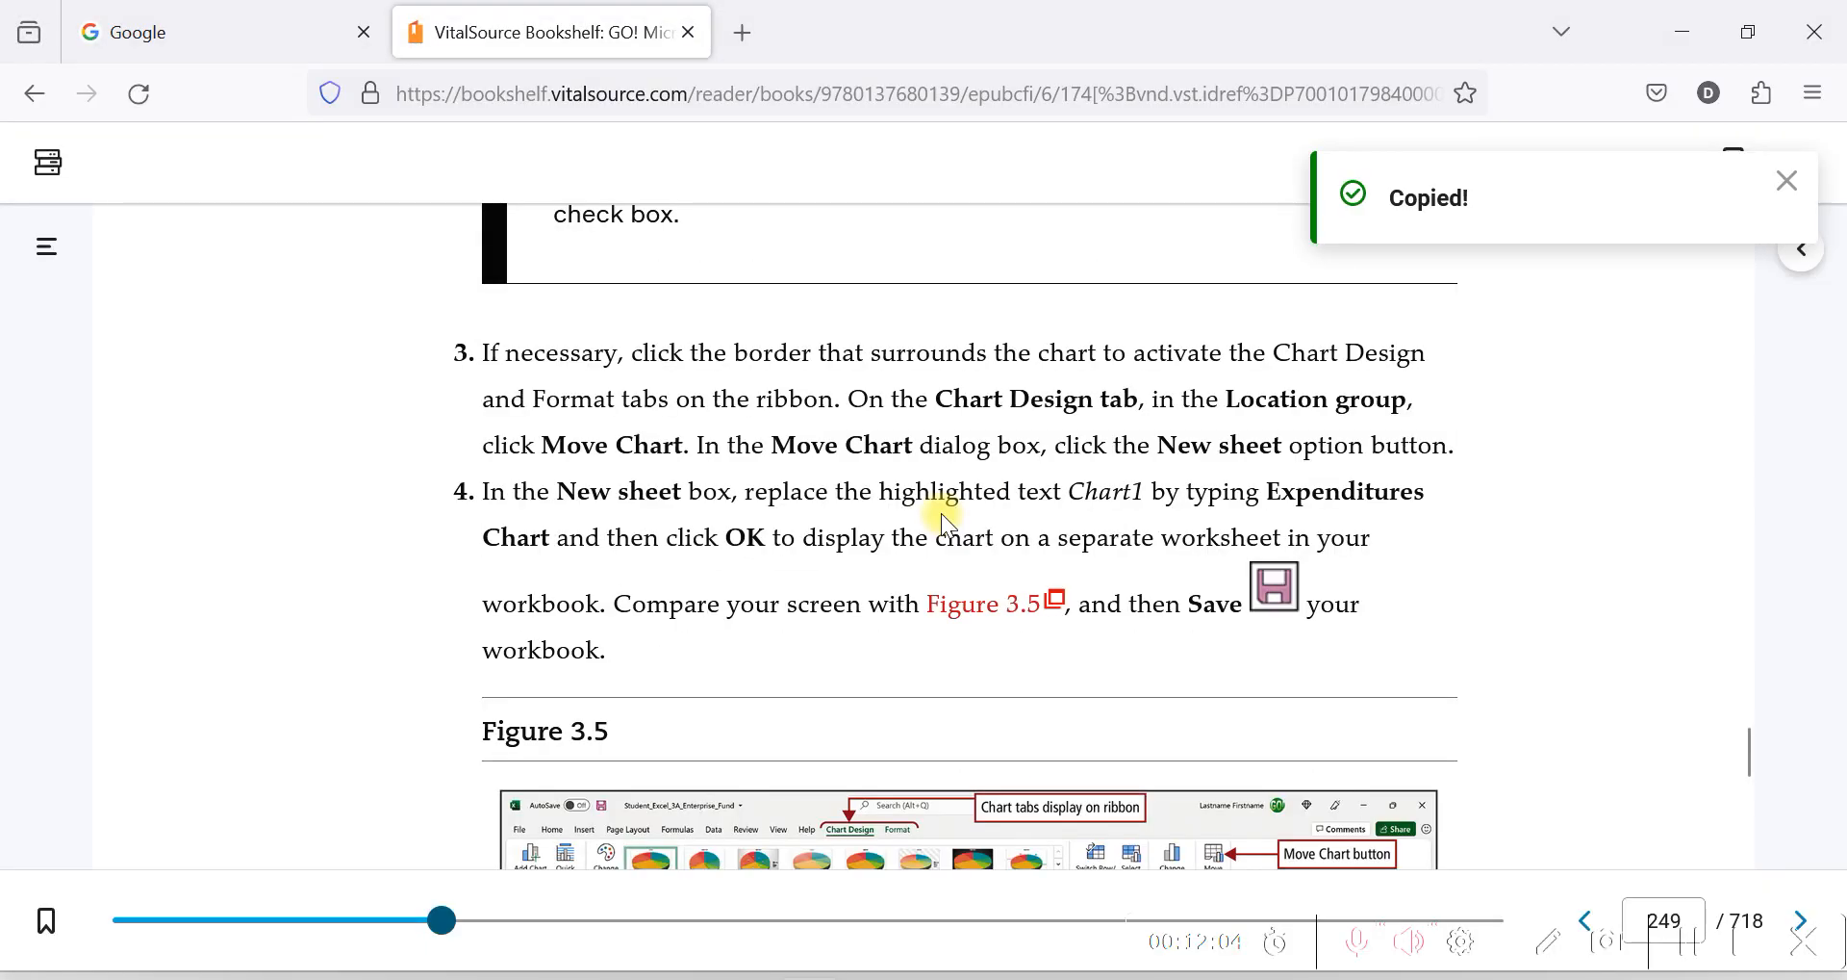
{"action": "scroll", "coordinate": [669, 481], "scroll_direction": "down", "scroll_amount": 9}
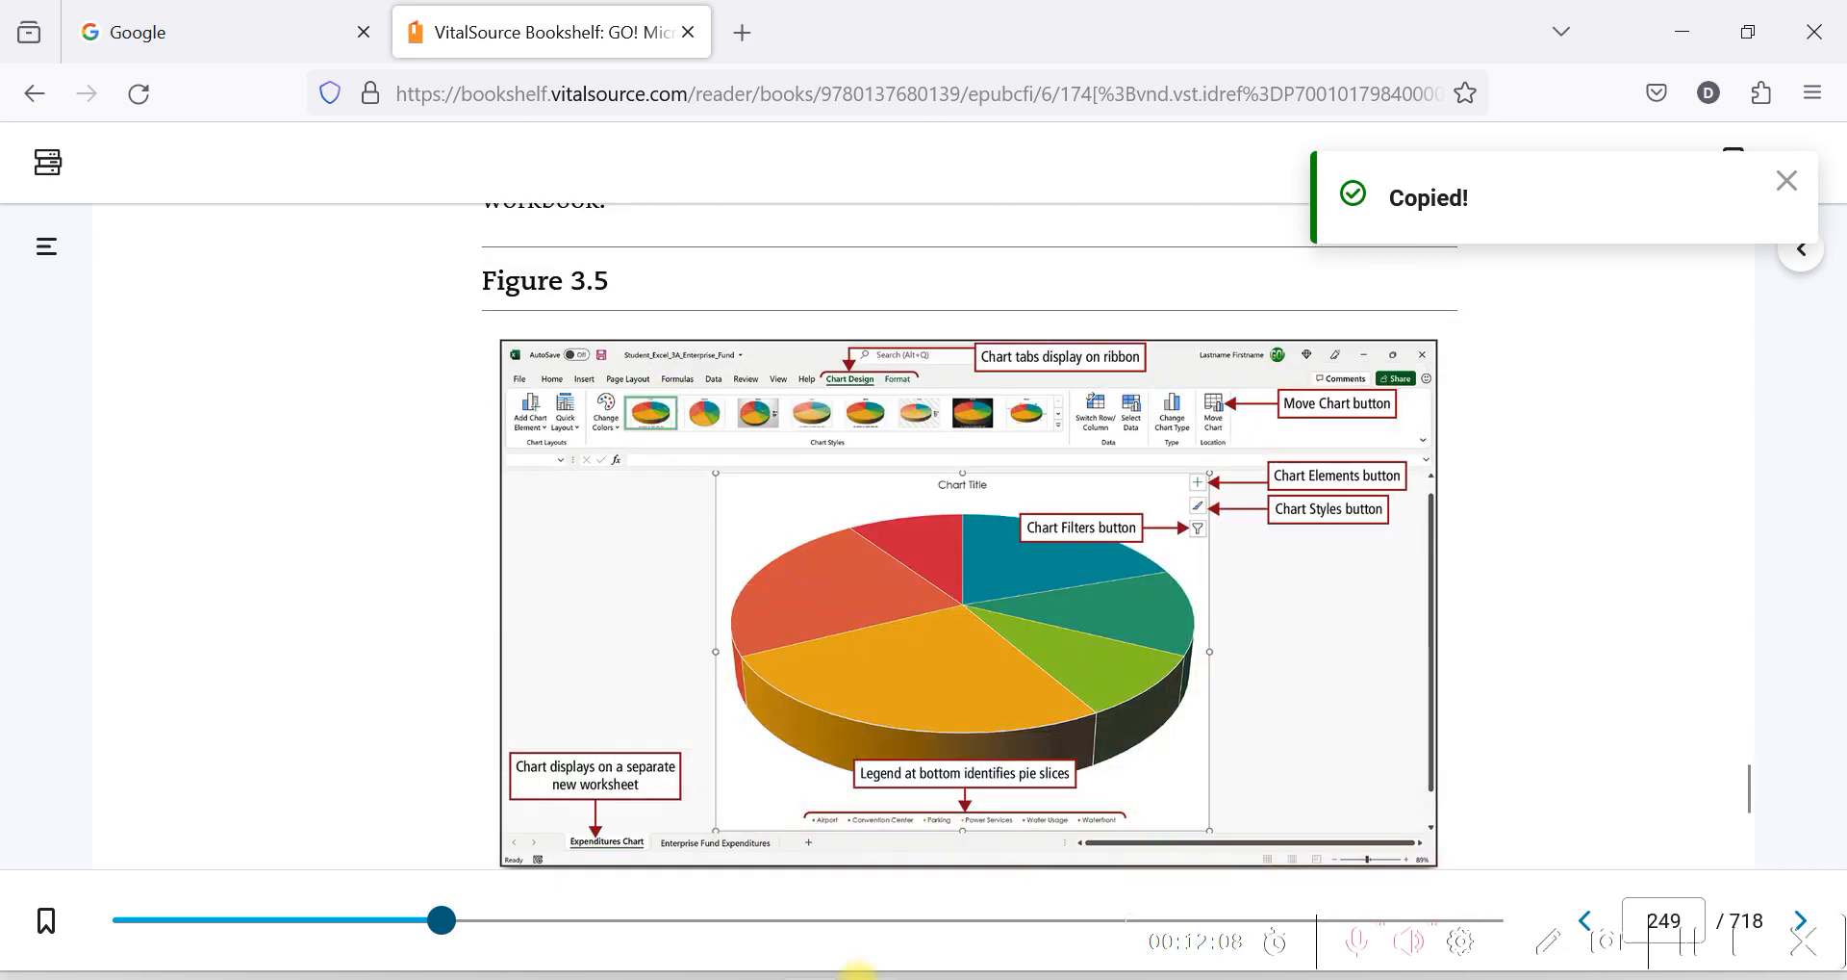
{"action": "key", "text": "alt+Tab"}
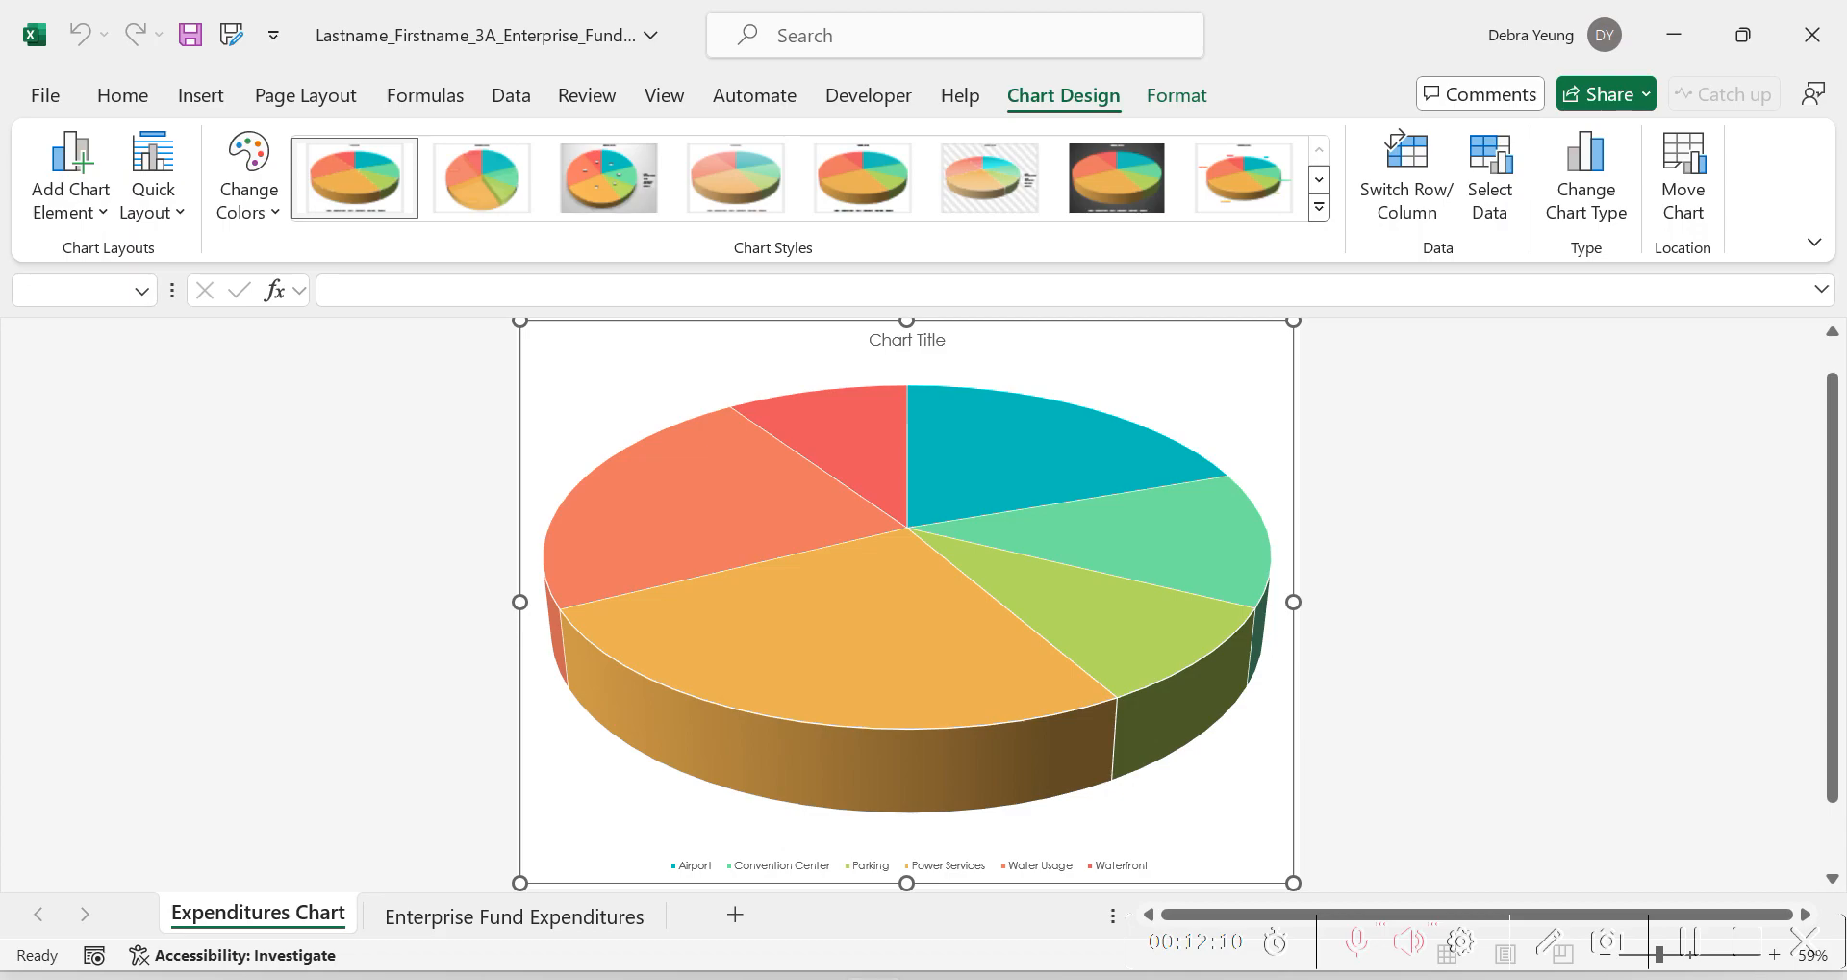
{"action": "key", "text": "alt+Tab"}
{"action": "key", "text": "alt+Tab"}
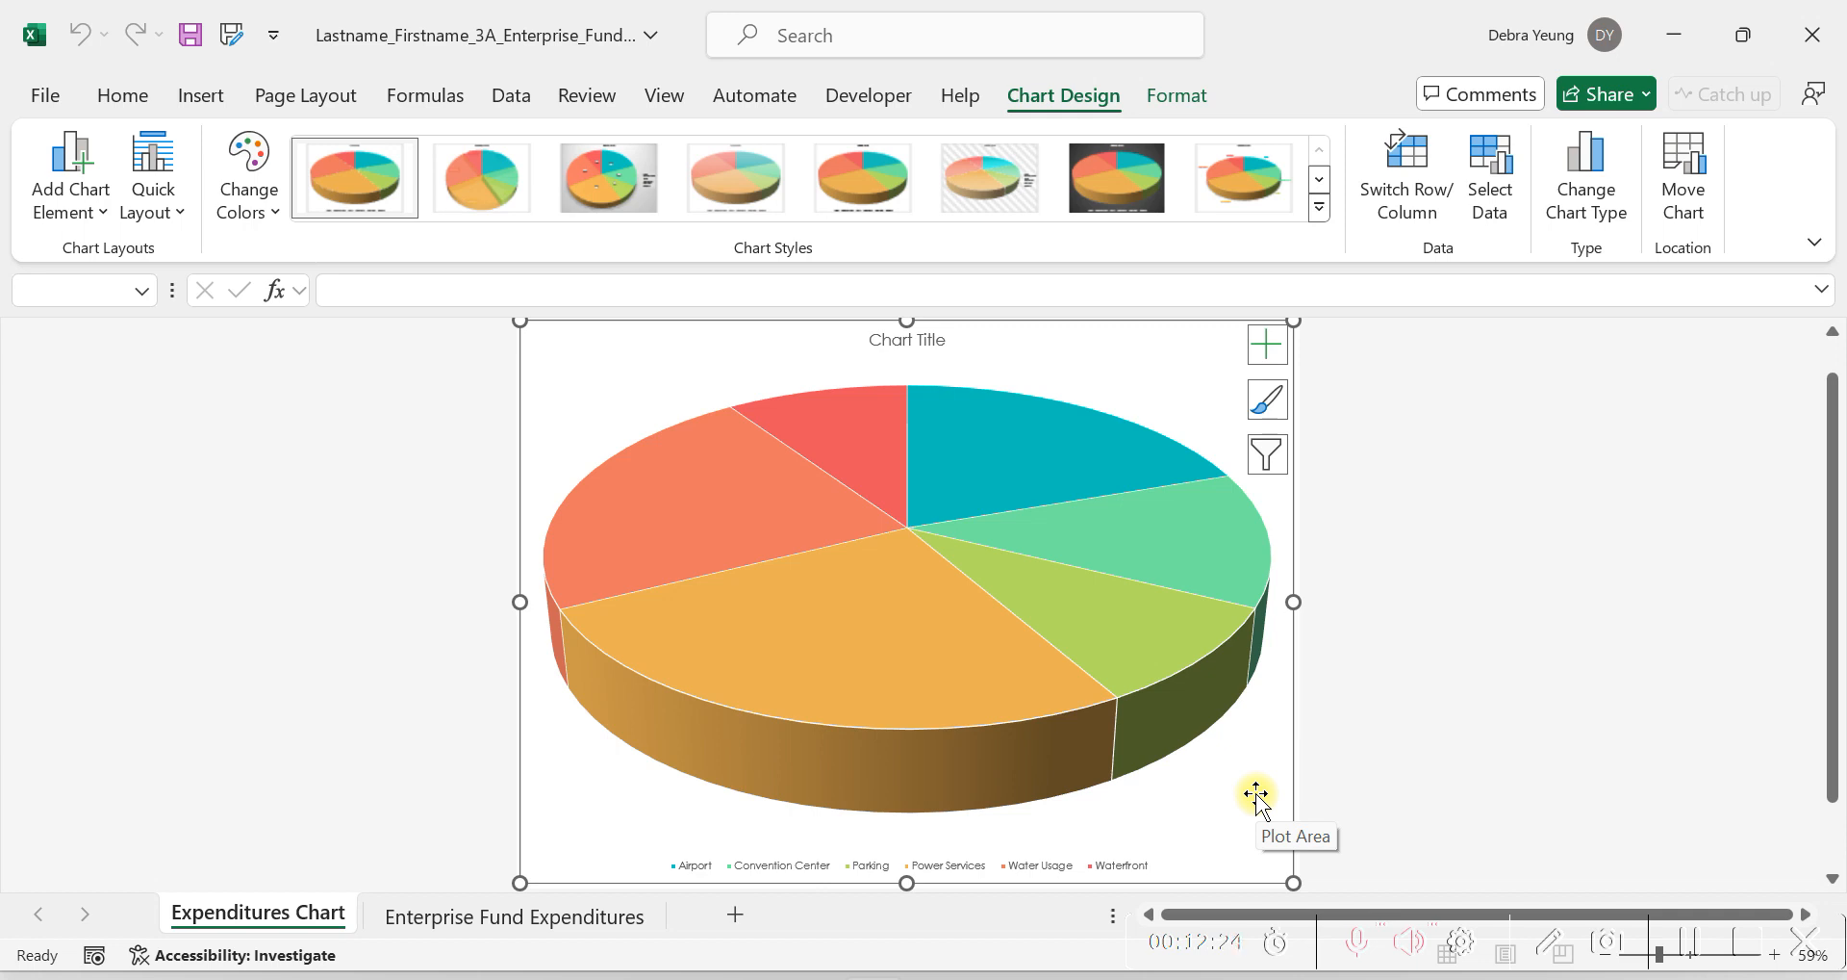
Switch to the VitalSource textbook, read the chart sheet explanation below Figure 3.5, and open the next page on Objective 2, Format a Pie Chart.
{"action": "left_click", "coordinate": [1101, 965]}
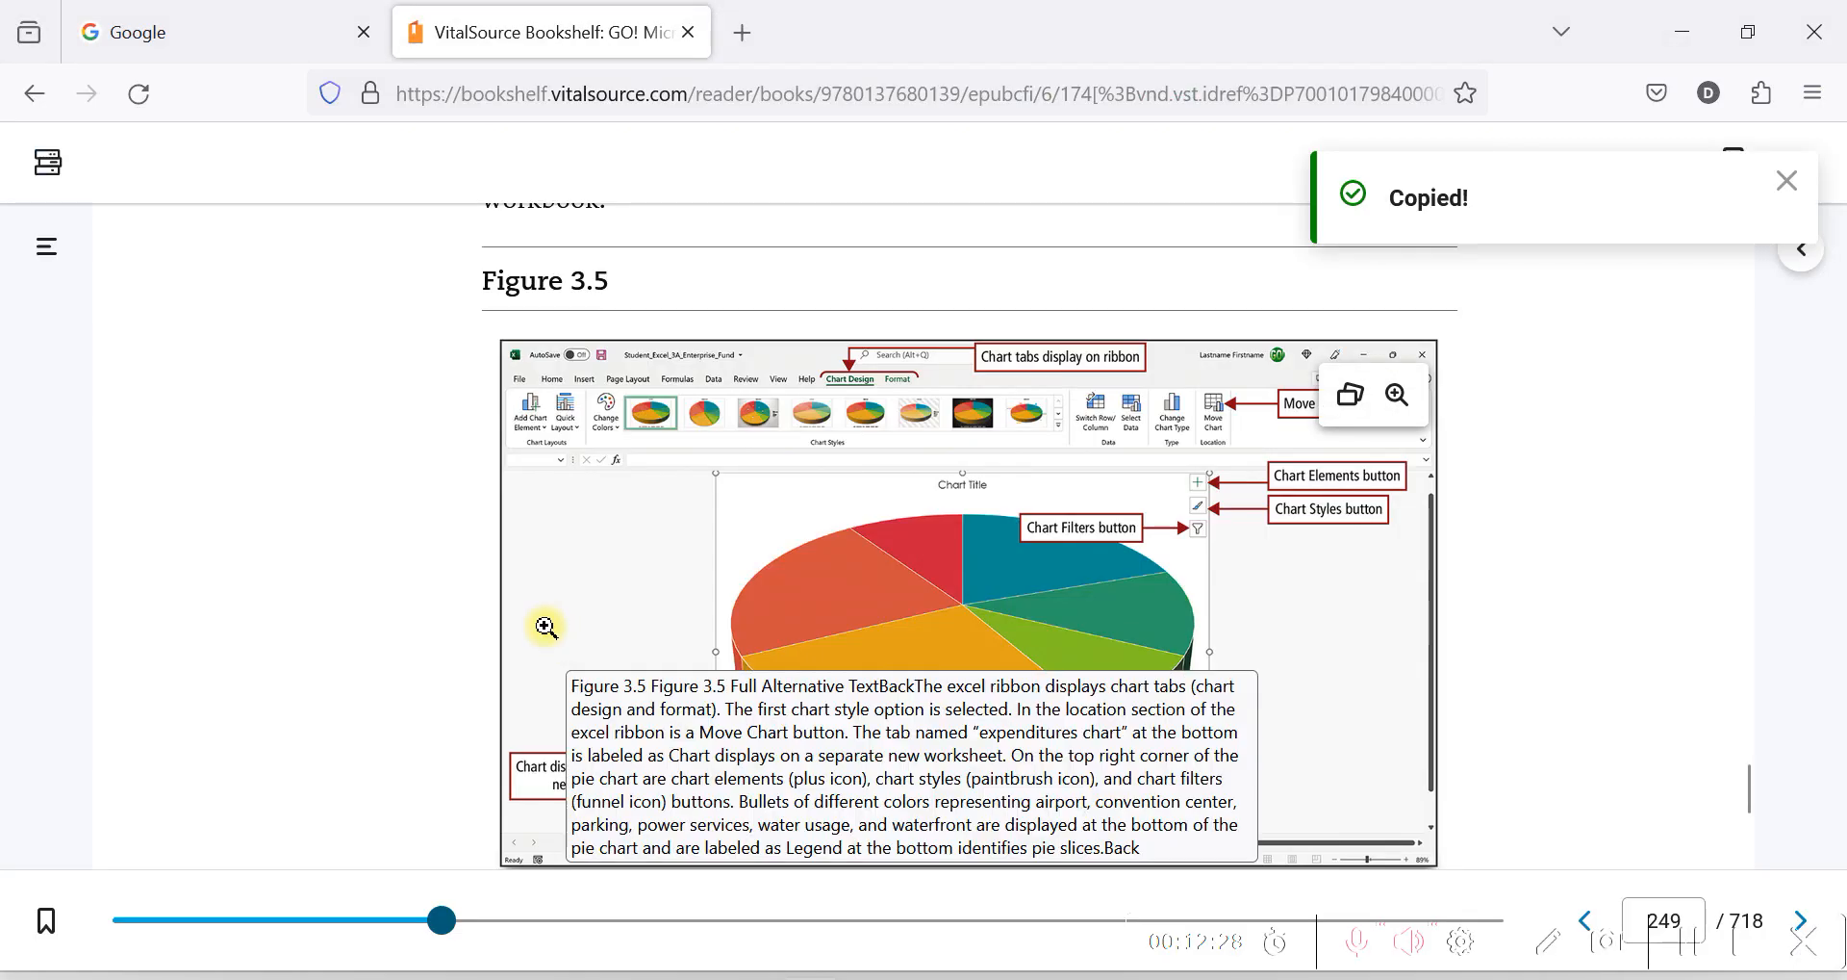
{"action": "scroll", "coordinate": [281, 465], "scroll_direction": "down", "scroll_amount": 3}
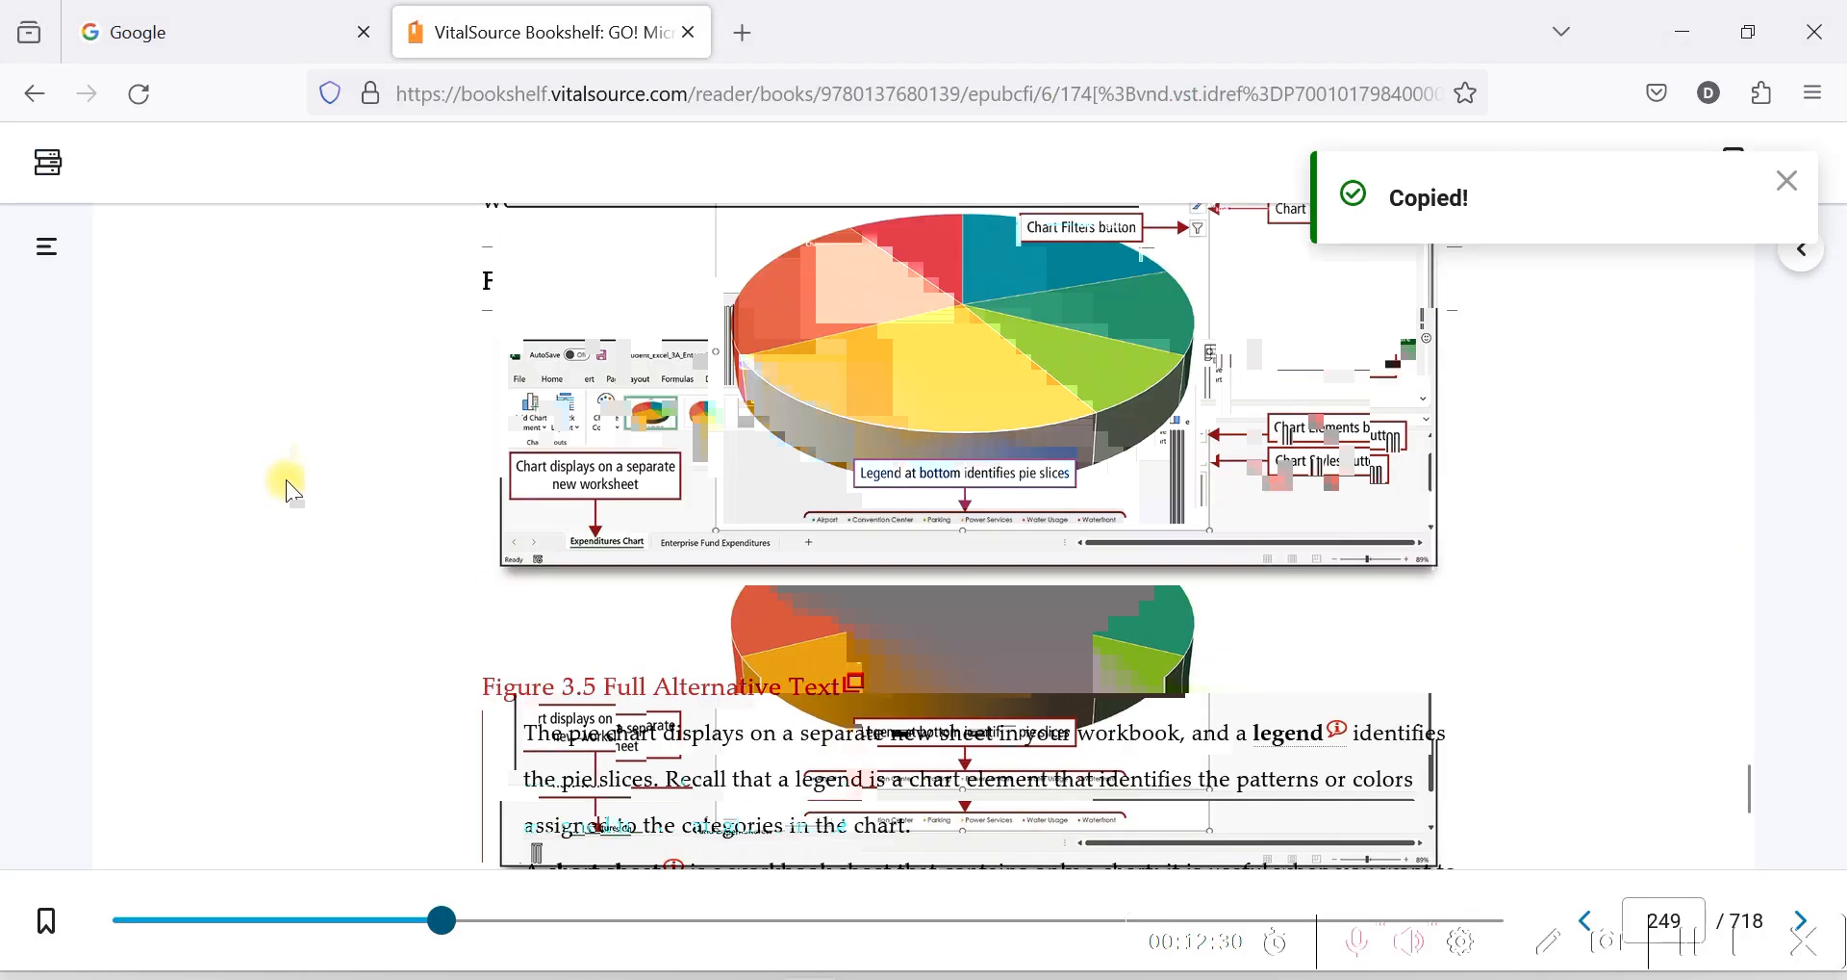
{"action": "scroll", "coordinate": [270, 483], "scroll_direction": "down", "scroll_amount": 2}
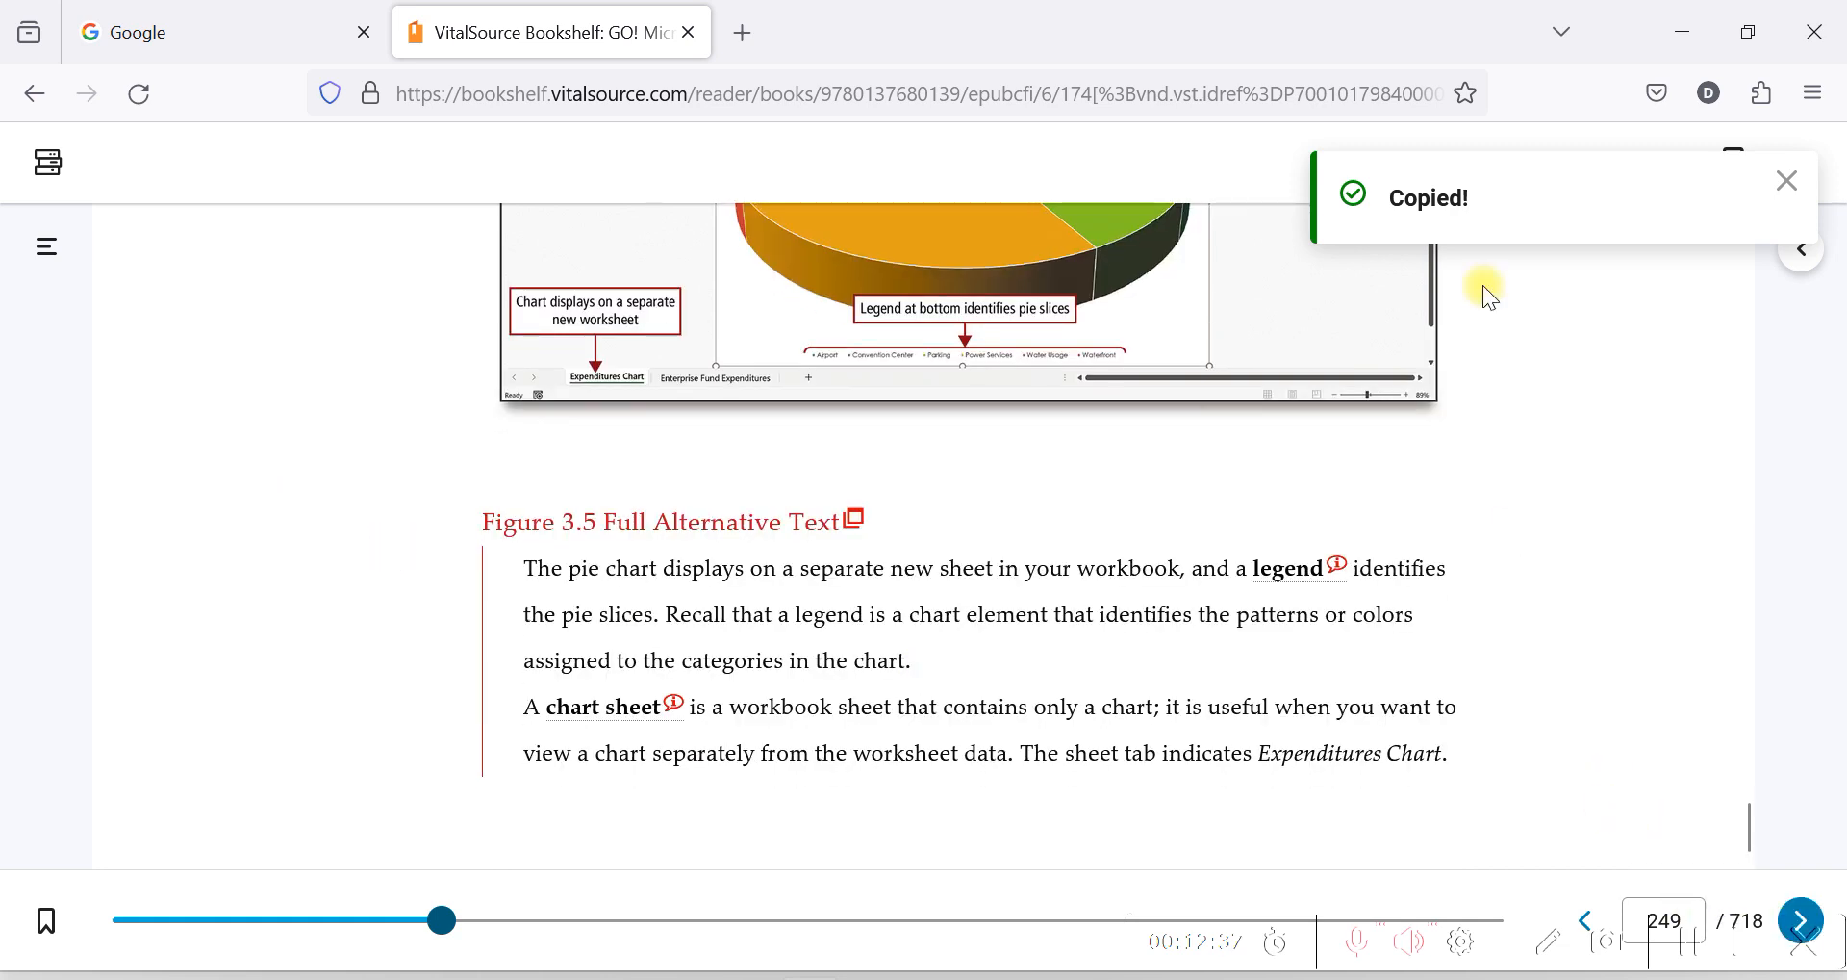
{"action": "double_click", "coordinate": [1400, 25]}
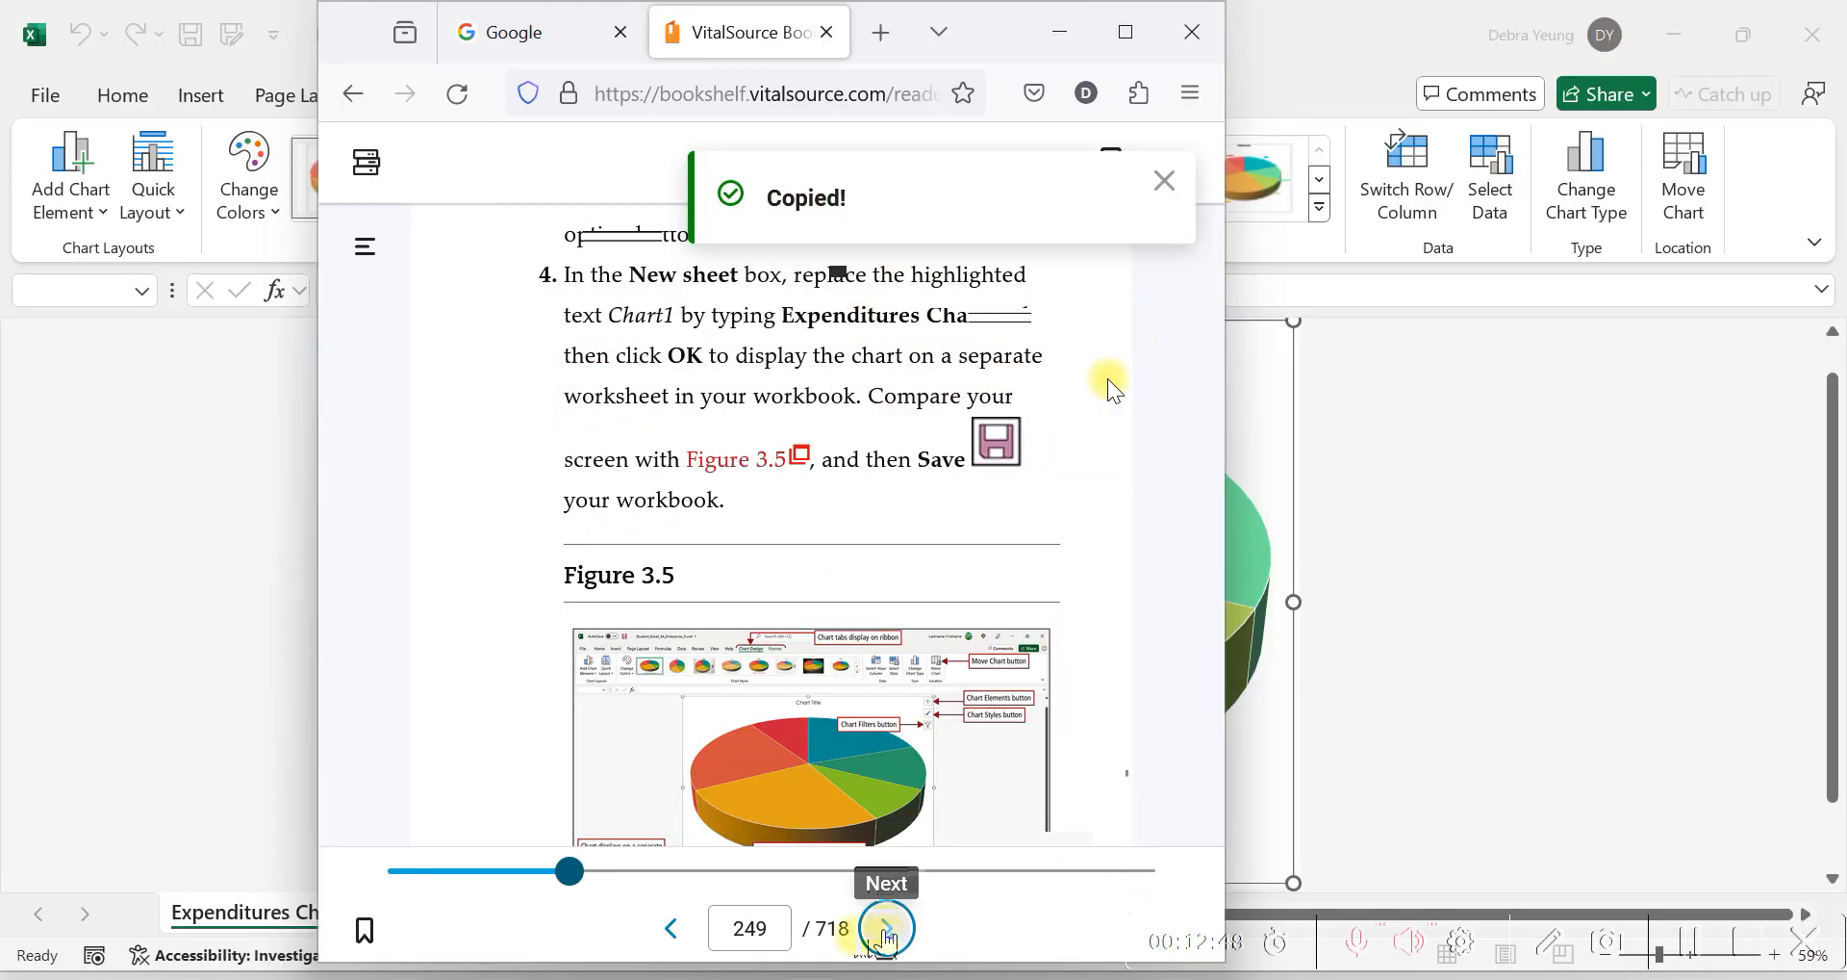
{"action": "left_click", "coordinate": [886, 927]}
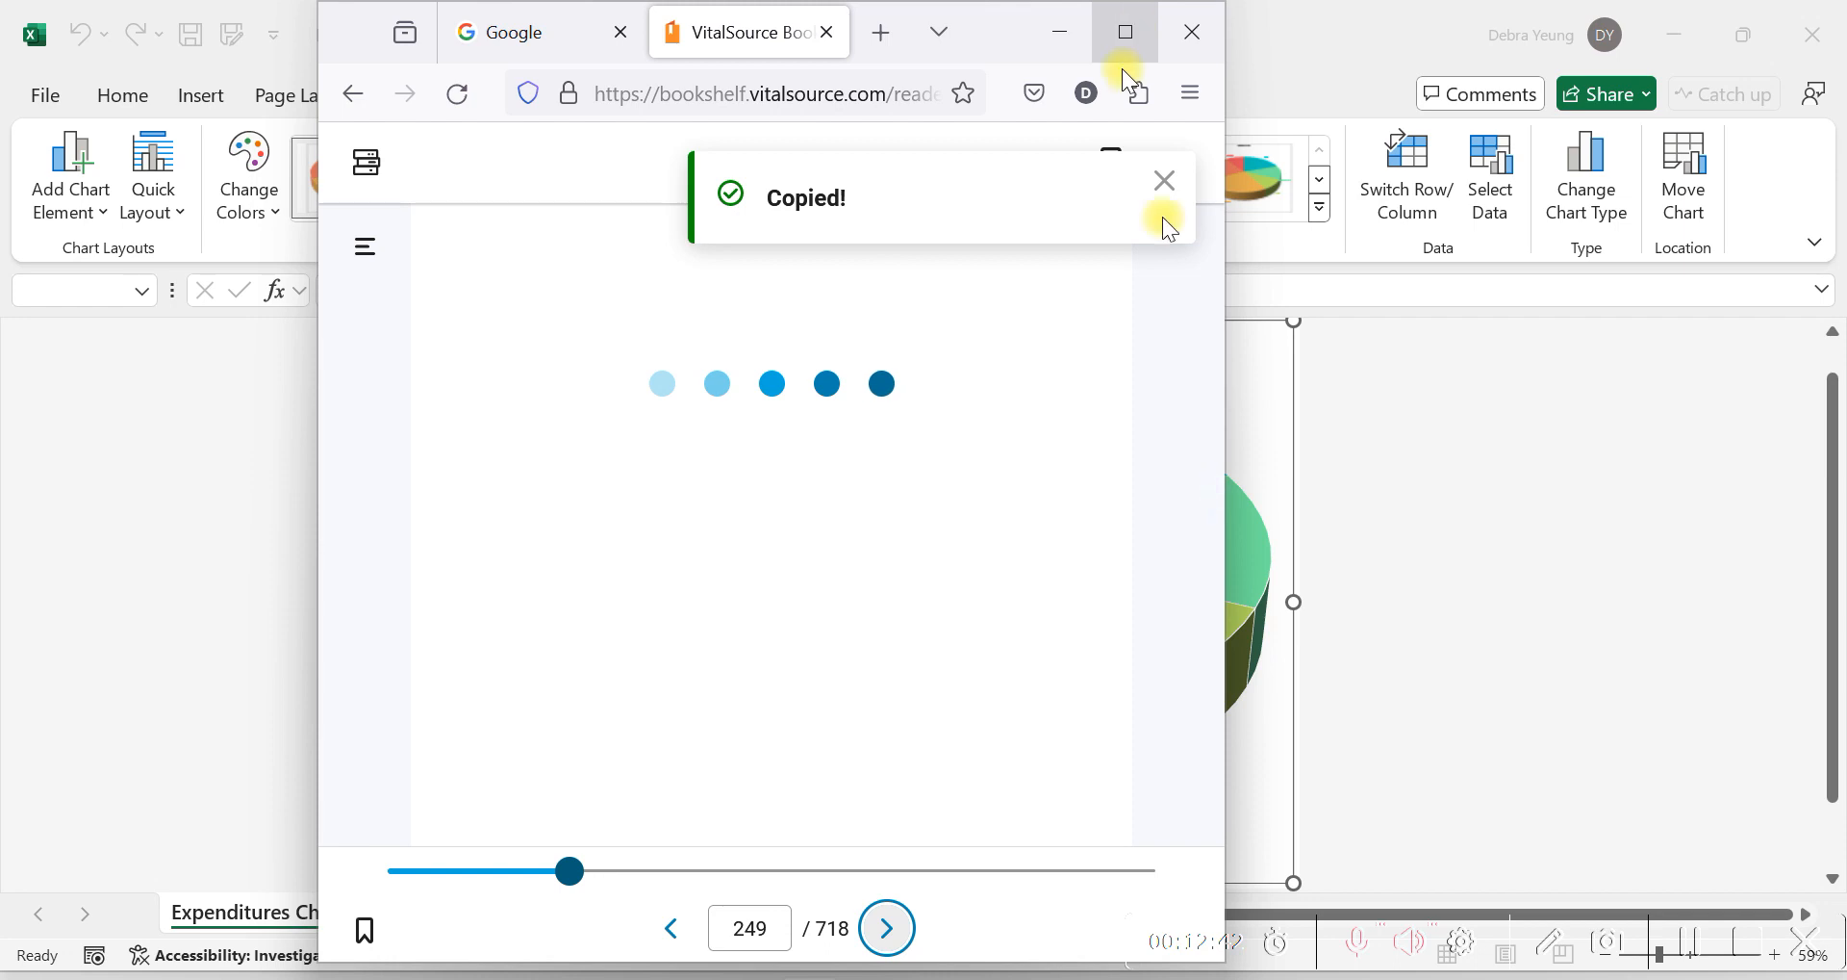
{"action": "left_click", "coordinate": [1144, 37]}
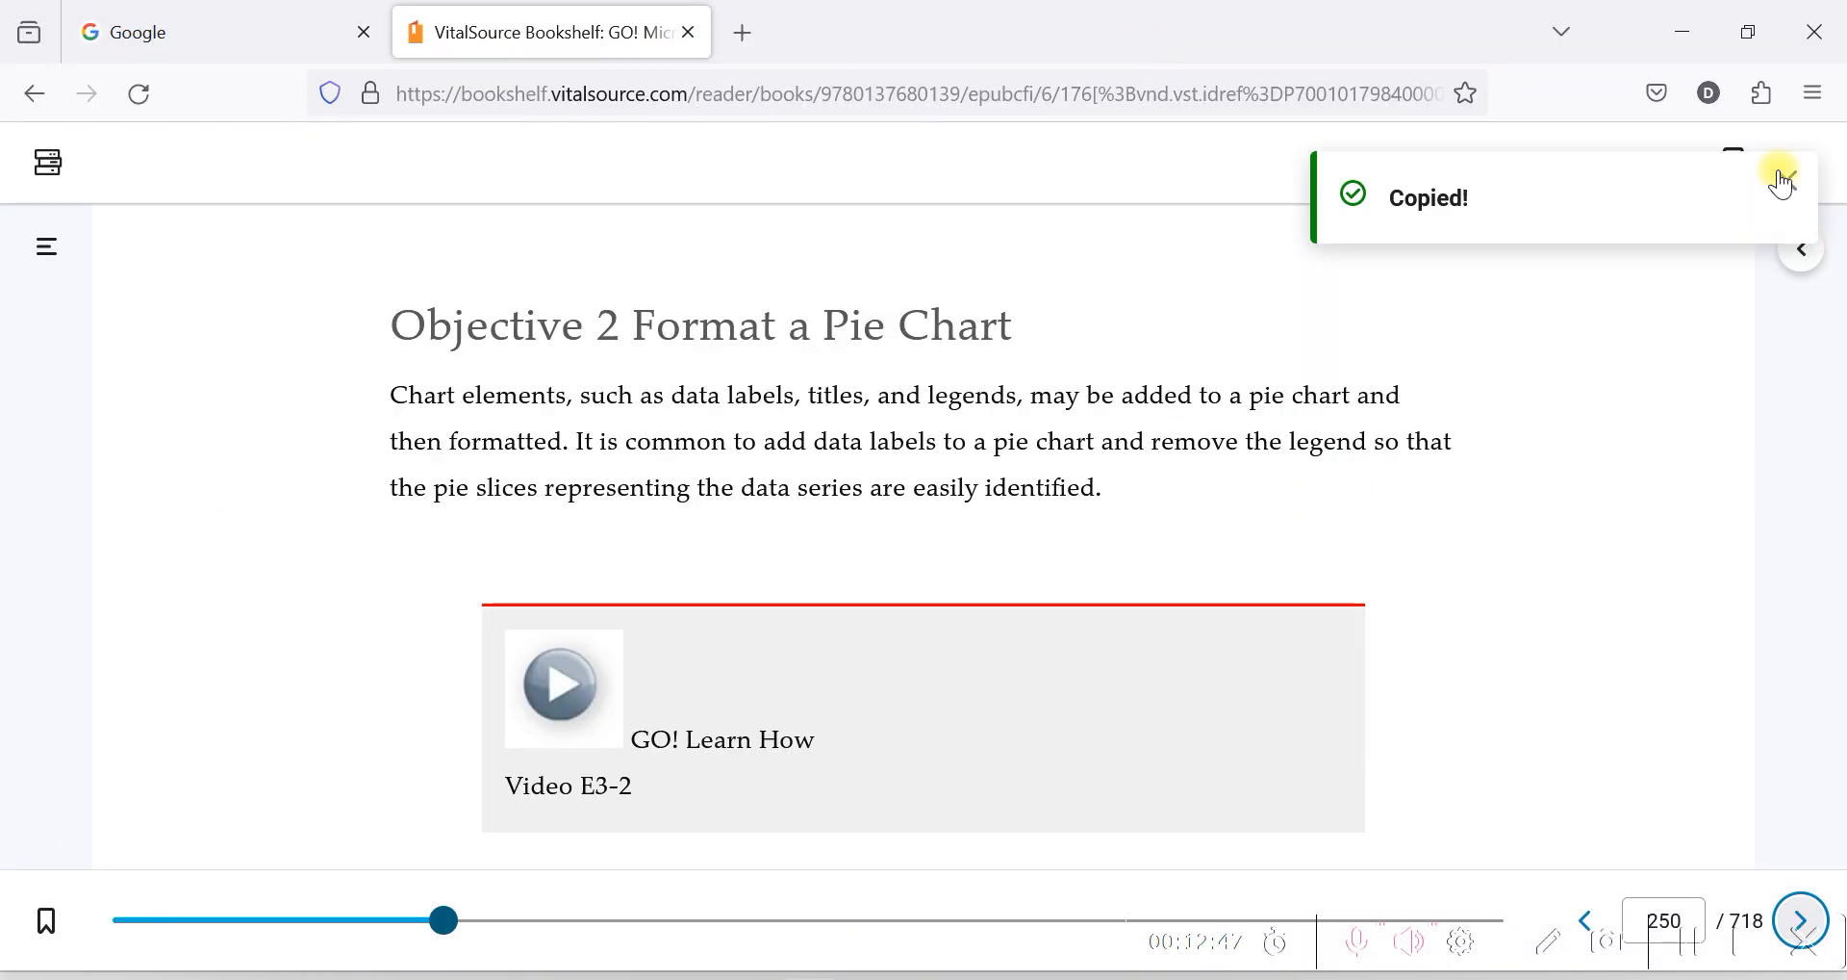
{"action": "left_click", "coordinate": [1786, 180]}
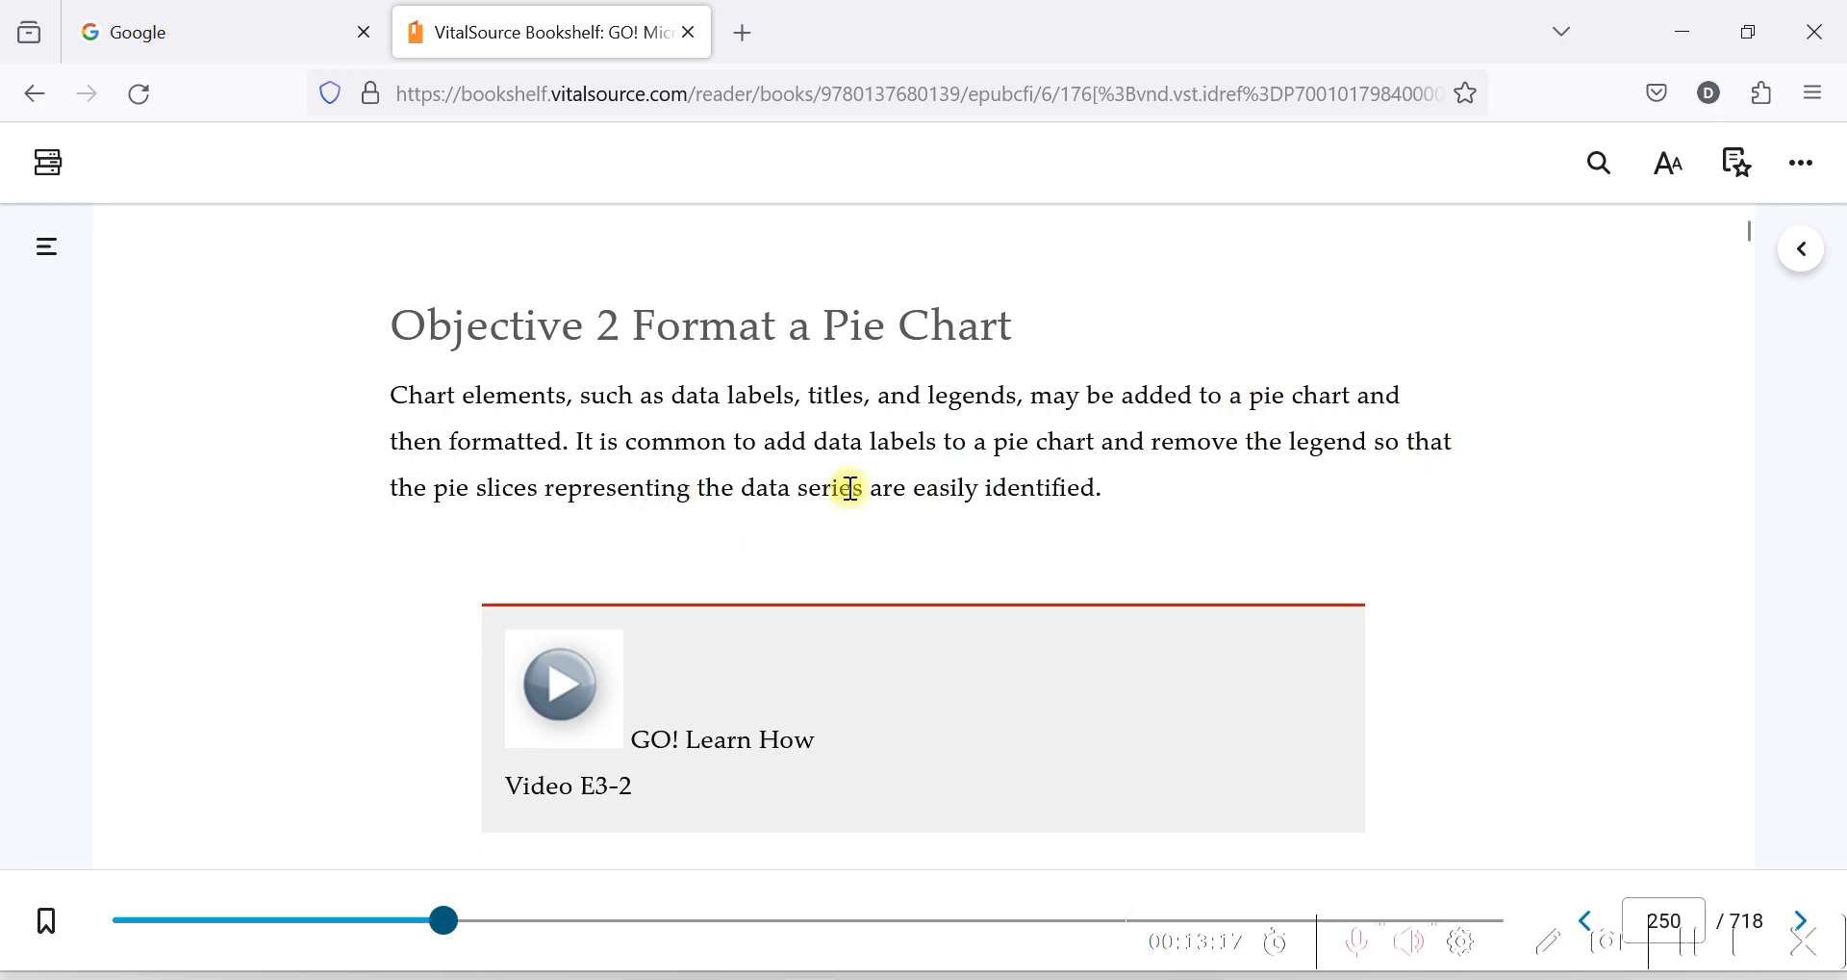
Read step 1 of Activity 3.03, copy the title text Enterprise Fund Expenditures, and return to Excel.
{"action": "left_click_drag", "start_coordinate": [871, 472], "coordinate": [974, 503]}
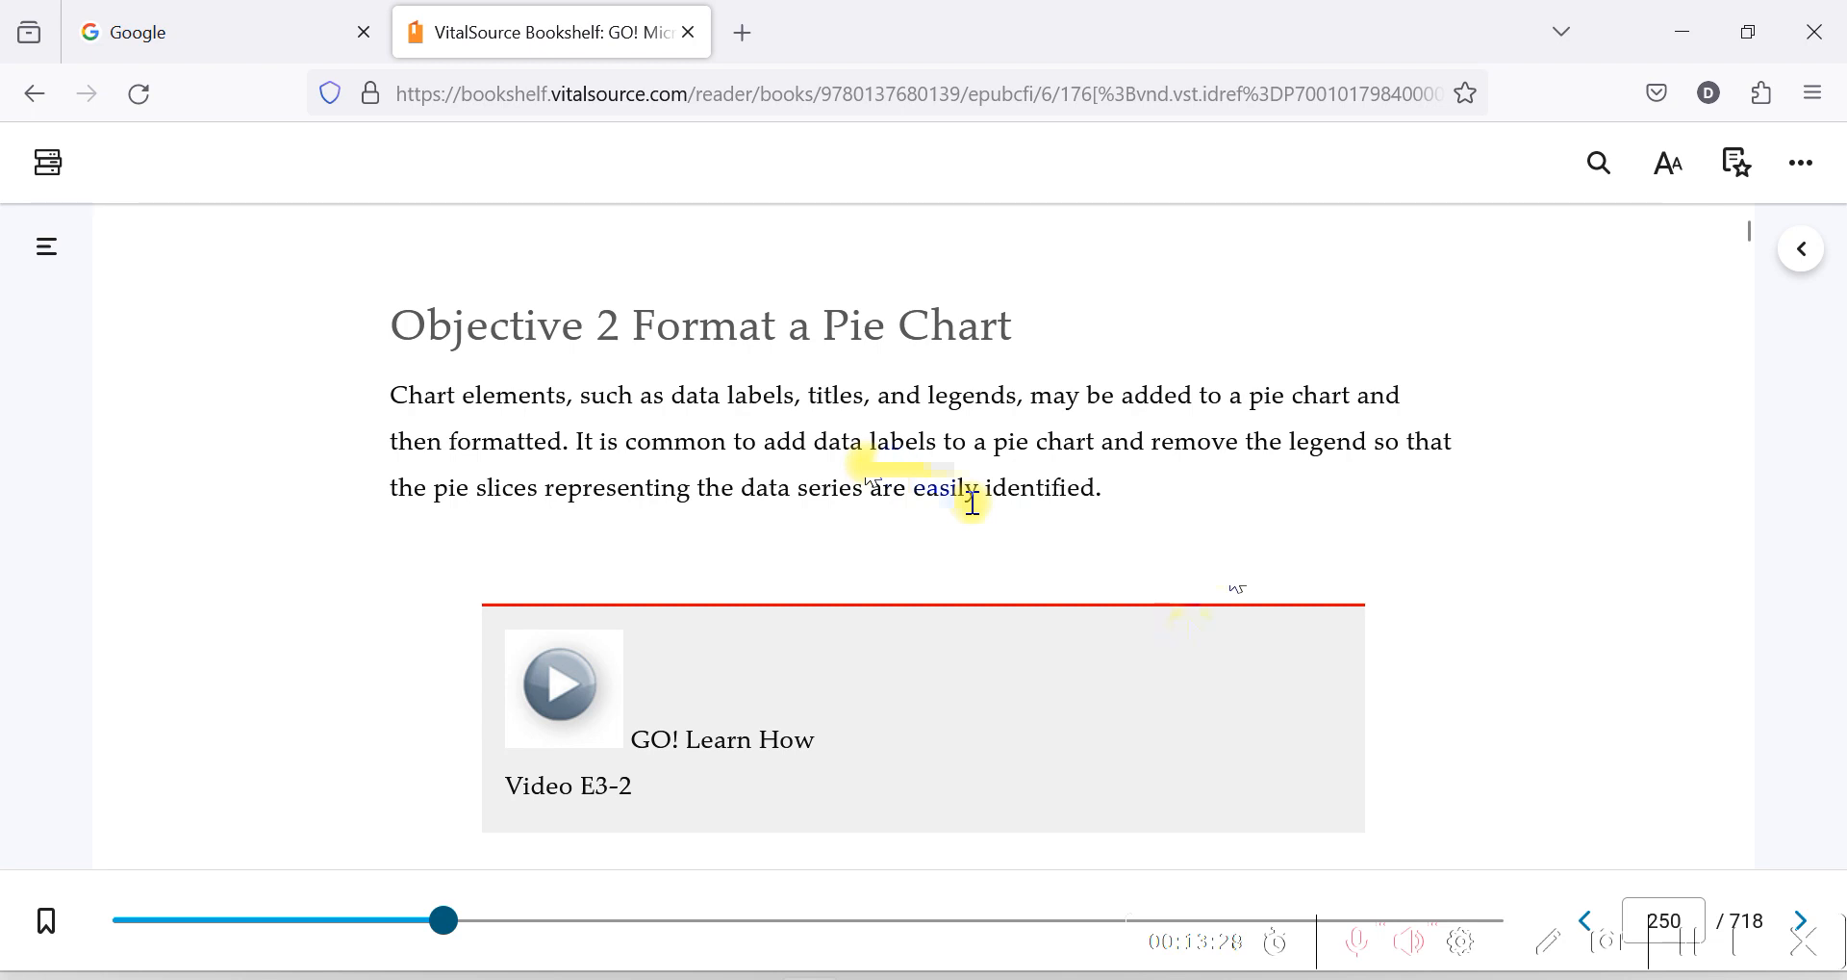
{"action": "scroll", "coordinate": [974, 502], "scroll_direction": "down", "scroll_amount": 5}
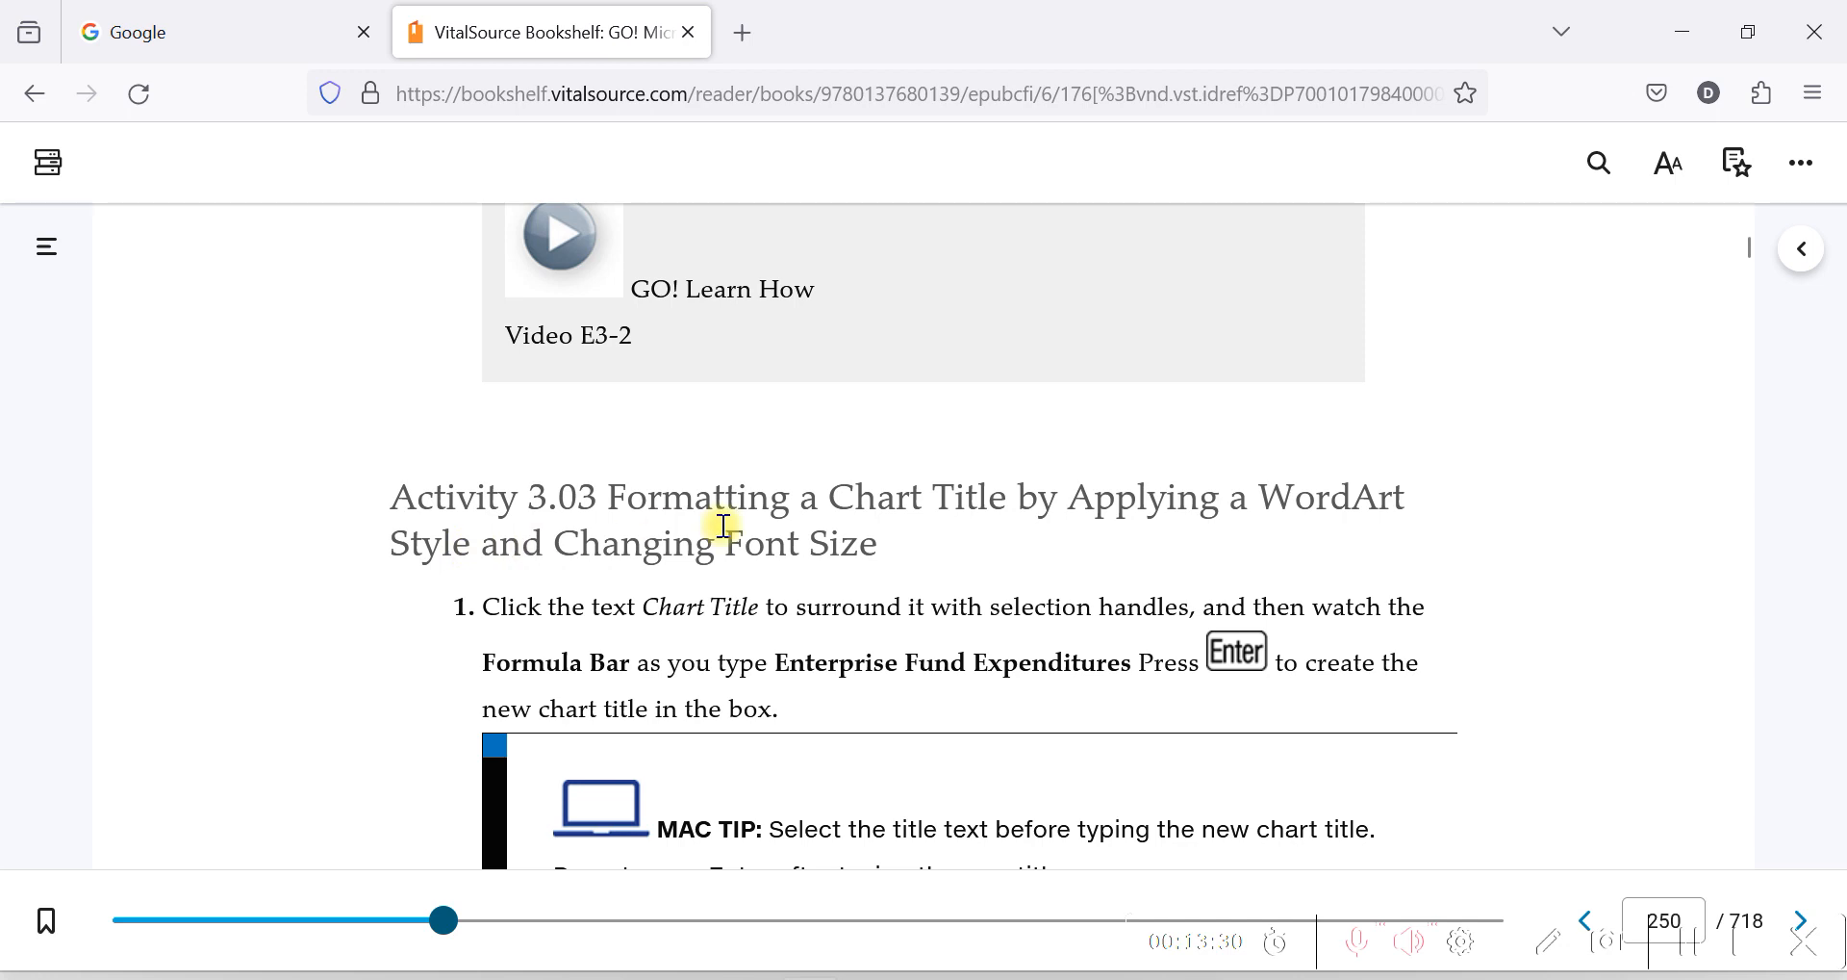
{"action": "scroll", "coordinate": [724, 525], "scroll_direction": "down", "scroll_amount": 3}
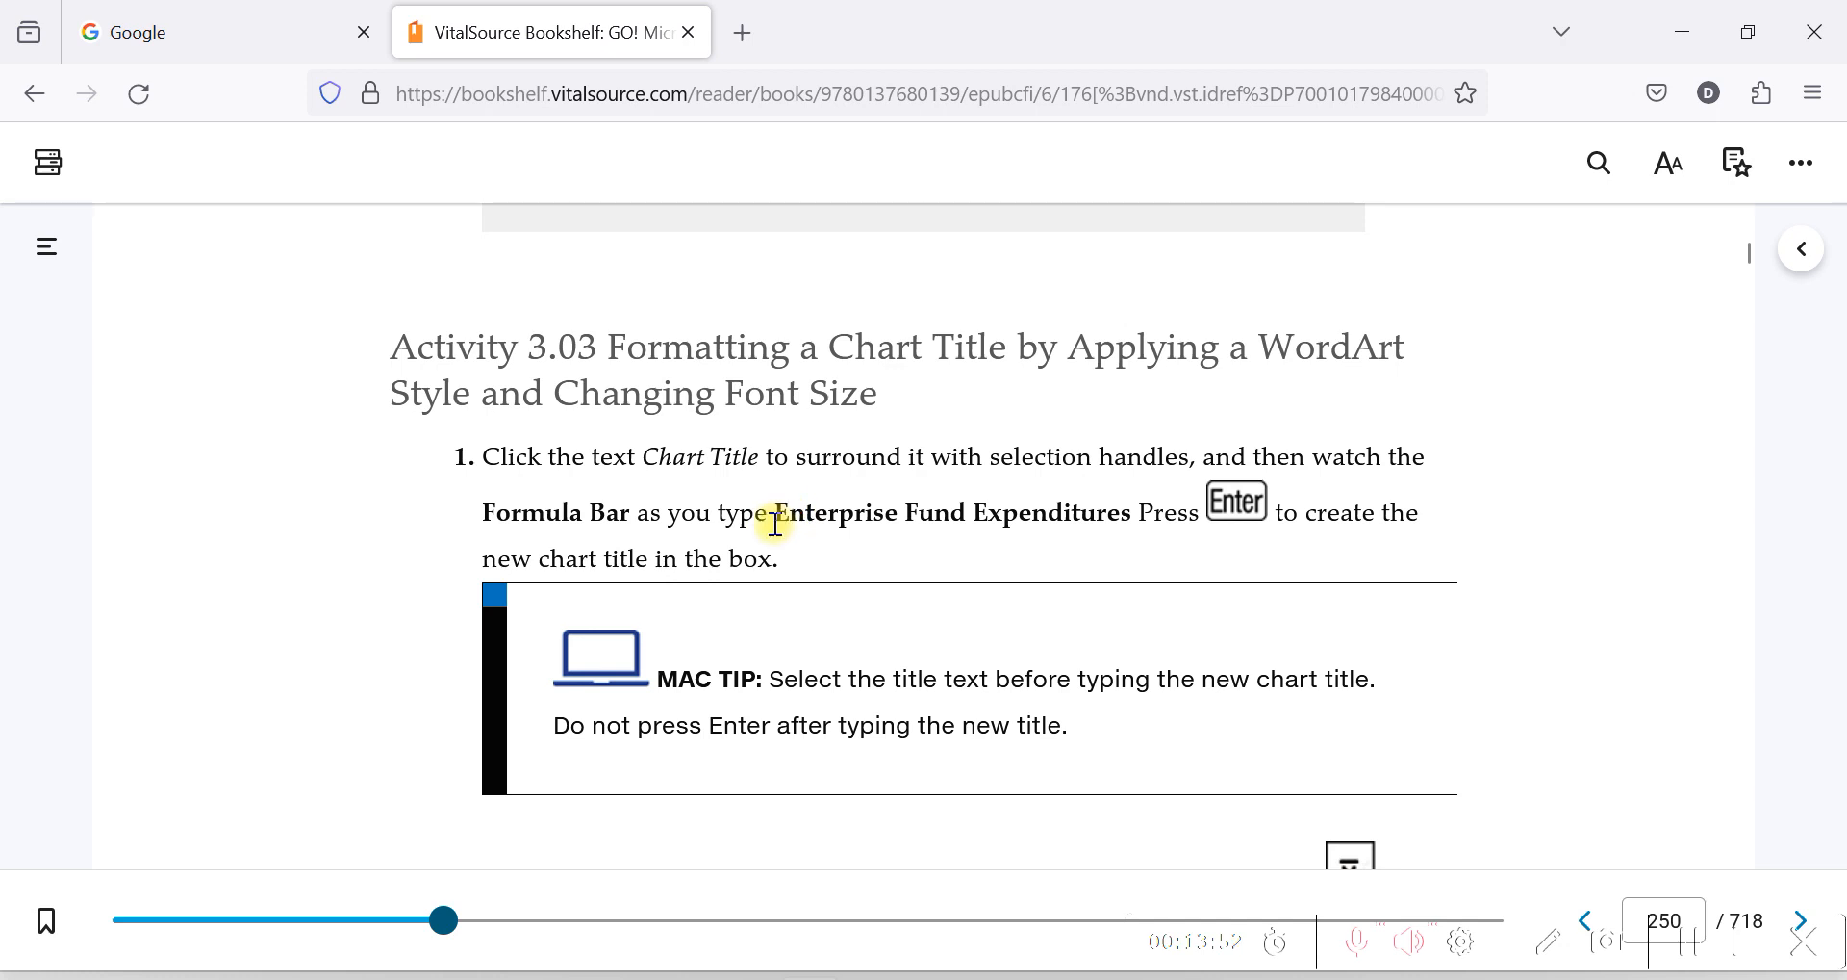
{"action": "left_click_drag", "start_coordinate": [775, 522], "coordinate": [1132, 515]}
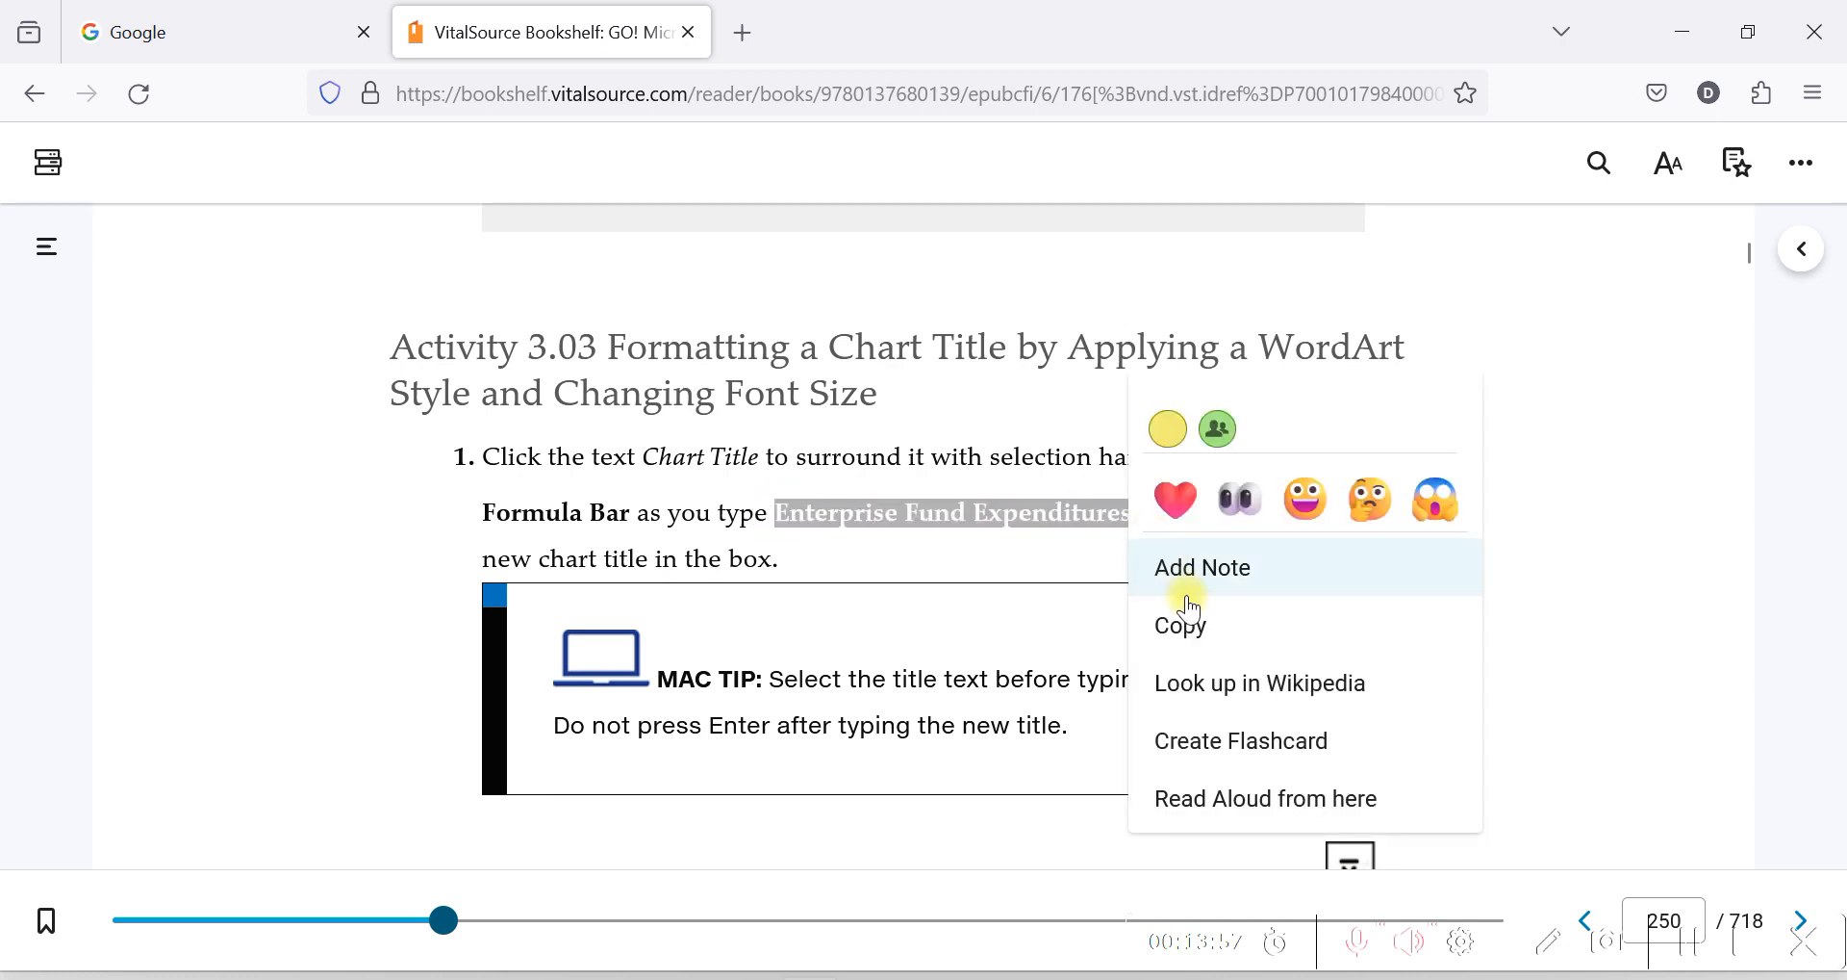
{"action": "left_click", "coordinate": [1206, 630]}
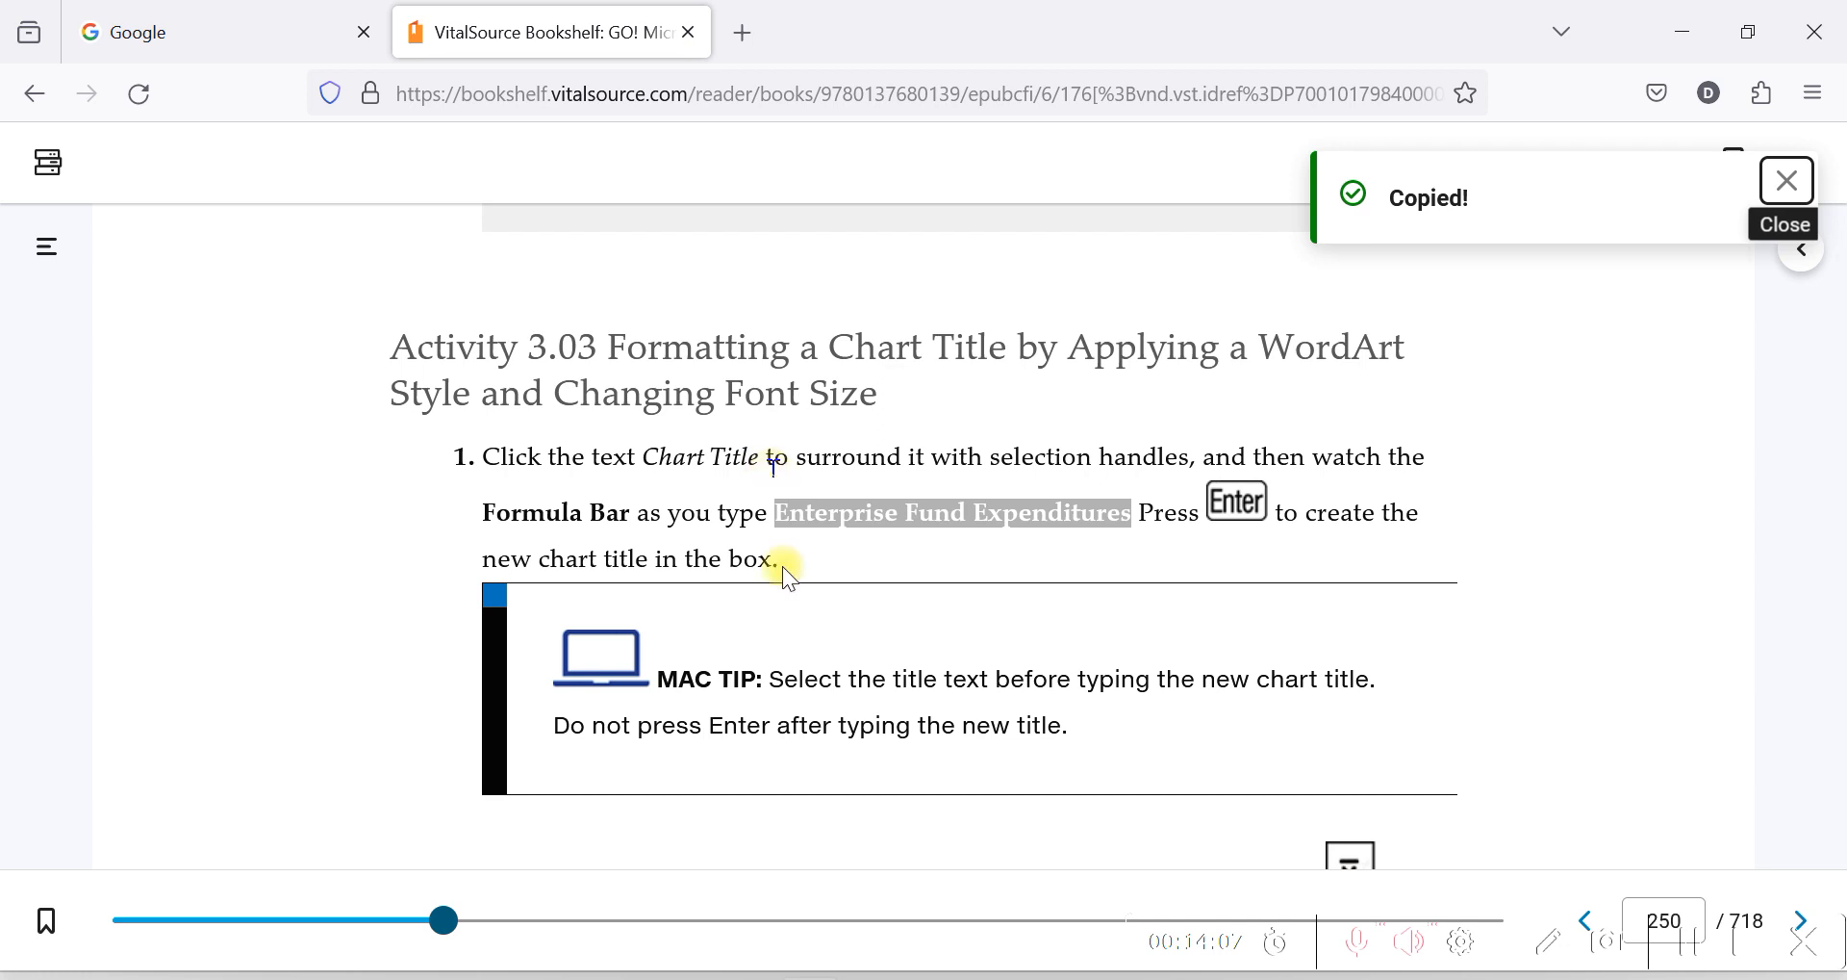
{"action": "key", "text": "alt+Tab"}
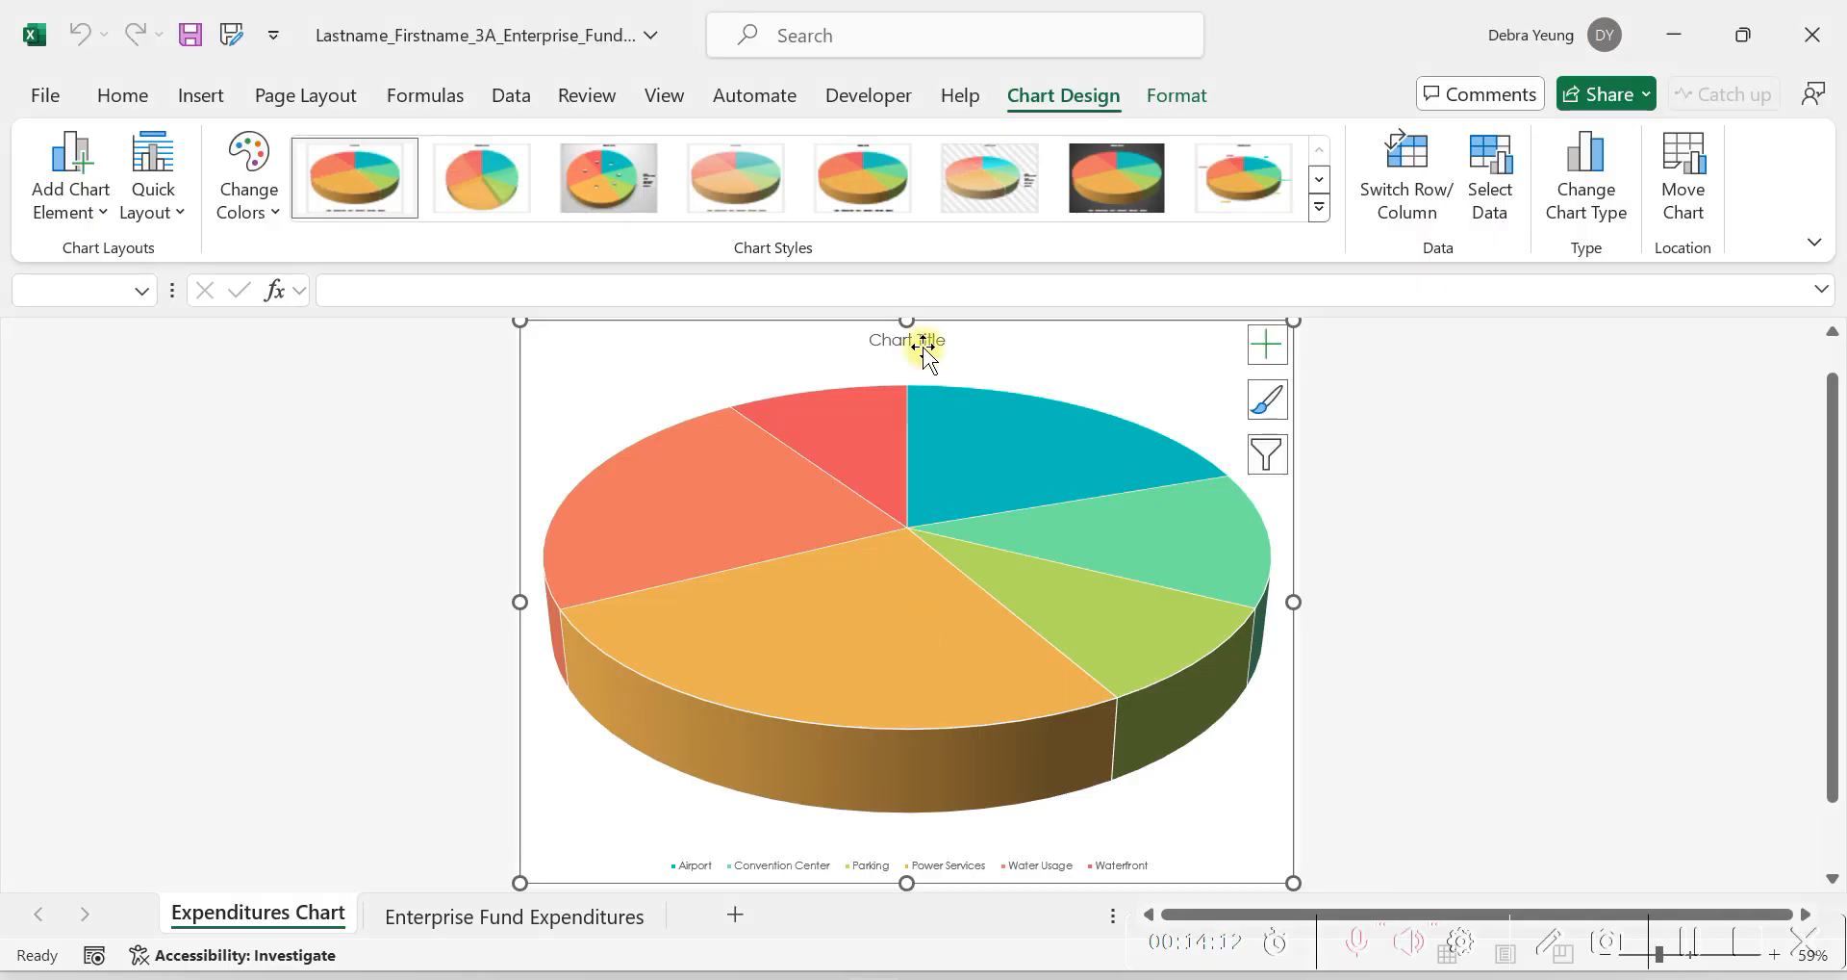
Try to replace the placeholder chart title with Enterprise Fund Expenditures, checking the wording against step 1 in the VitalSource textbook.
{"action": "left_click", "coordinate": [900, 352]}
{"action": "left_click_drag", "start_coordinate": [870, 340], "coordinate": [911, 339]}
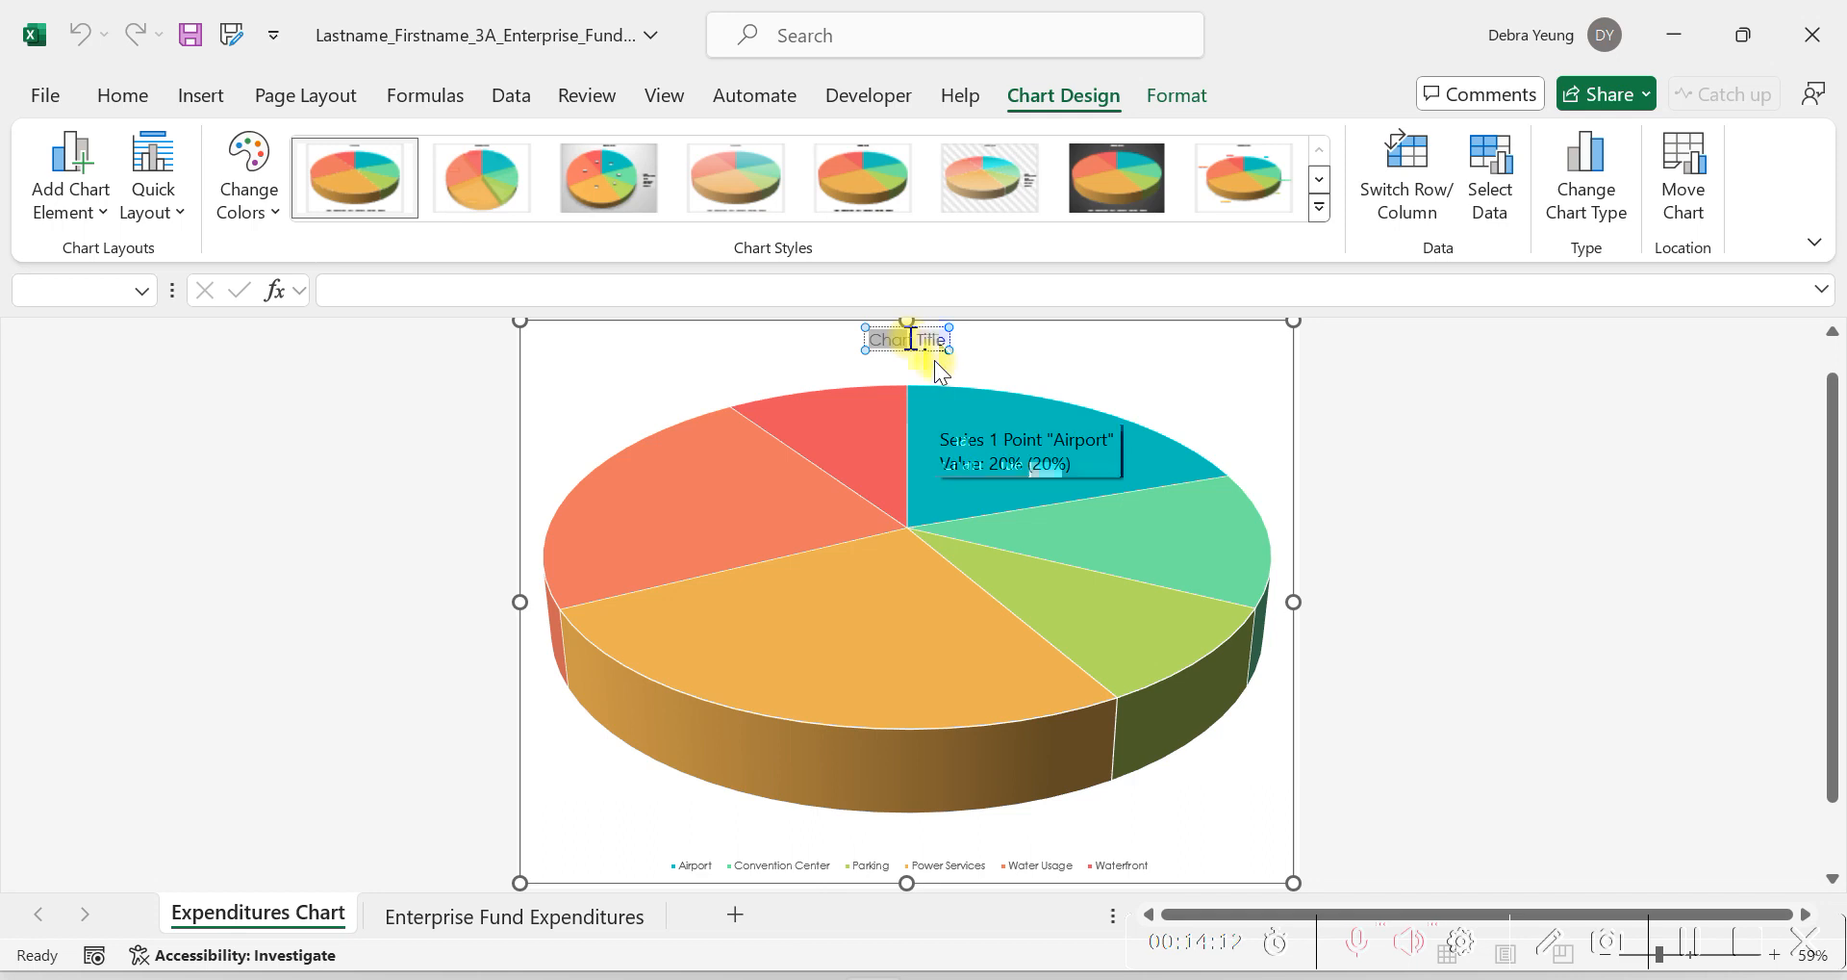
{"action": "type", "text": "Enterprise Fund Expenditures"}
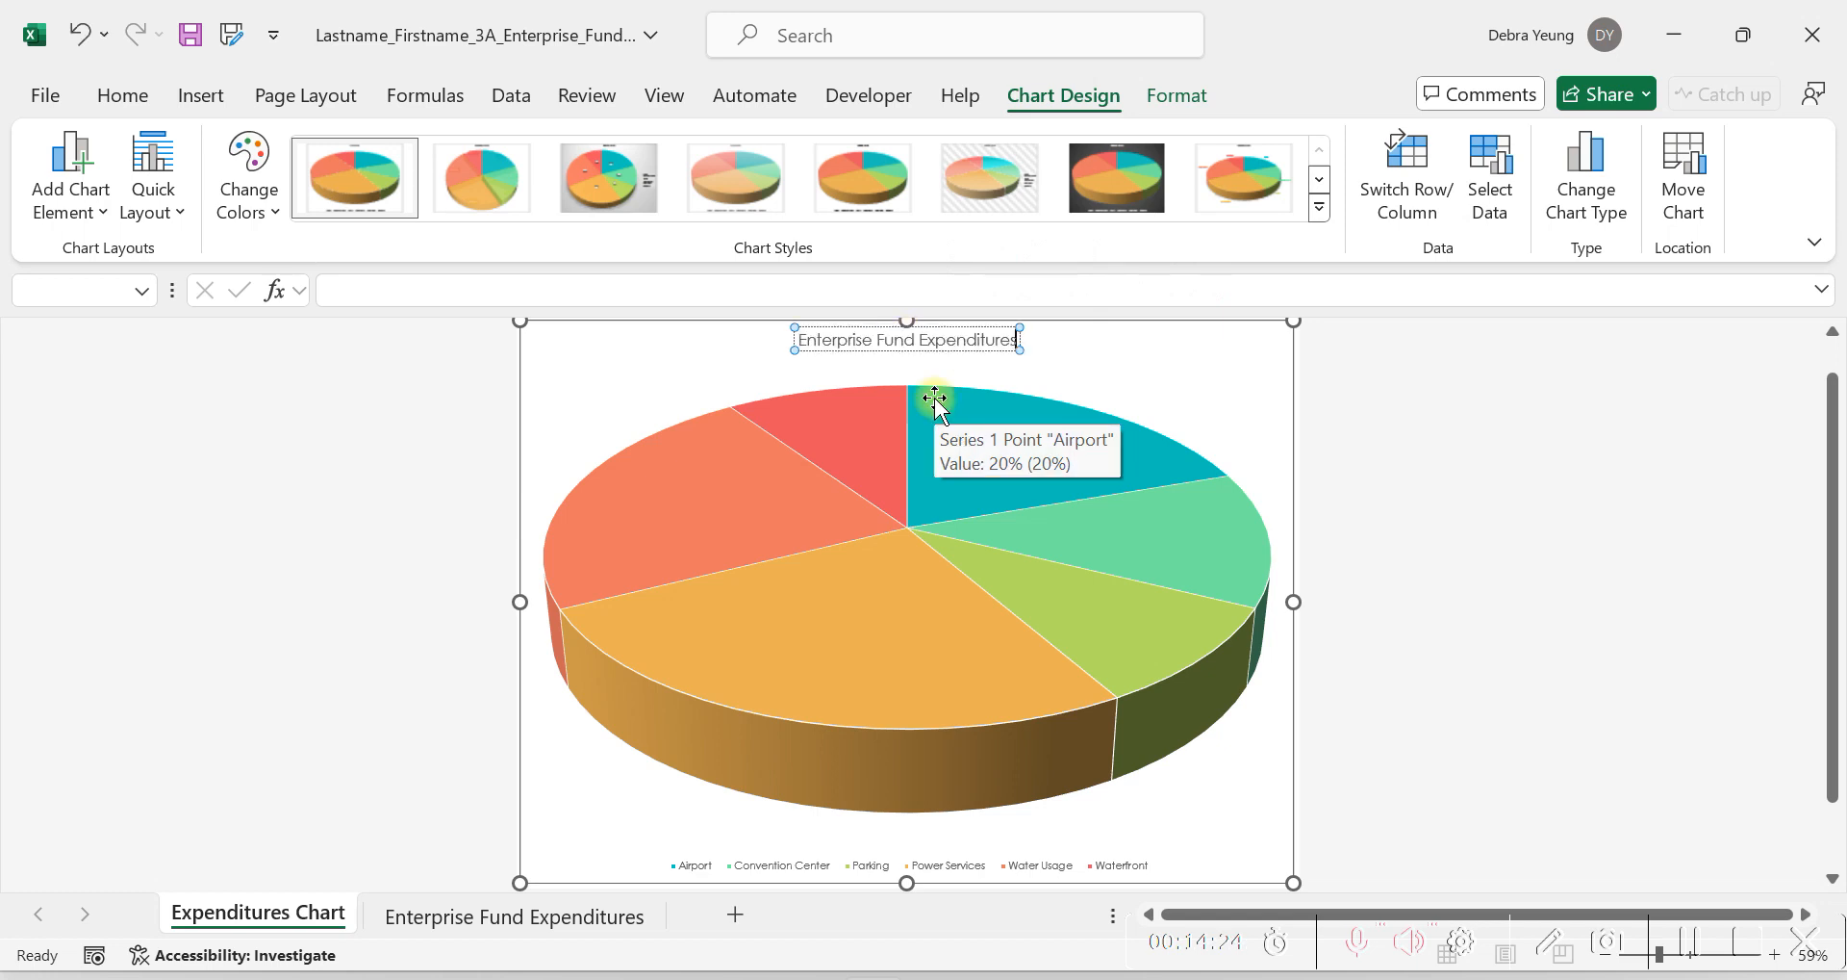
{"action": "left_click", "coordinate": [949, 346]}
{"action": "double_click", "coordinate": [949, 345]}
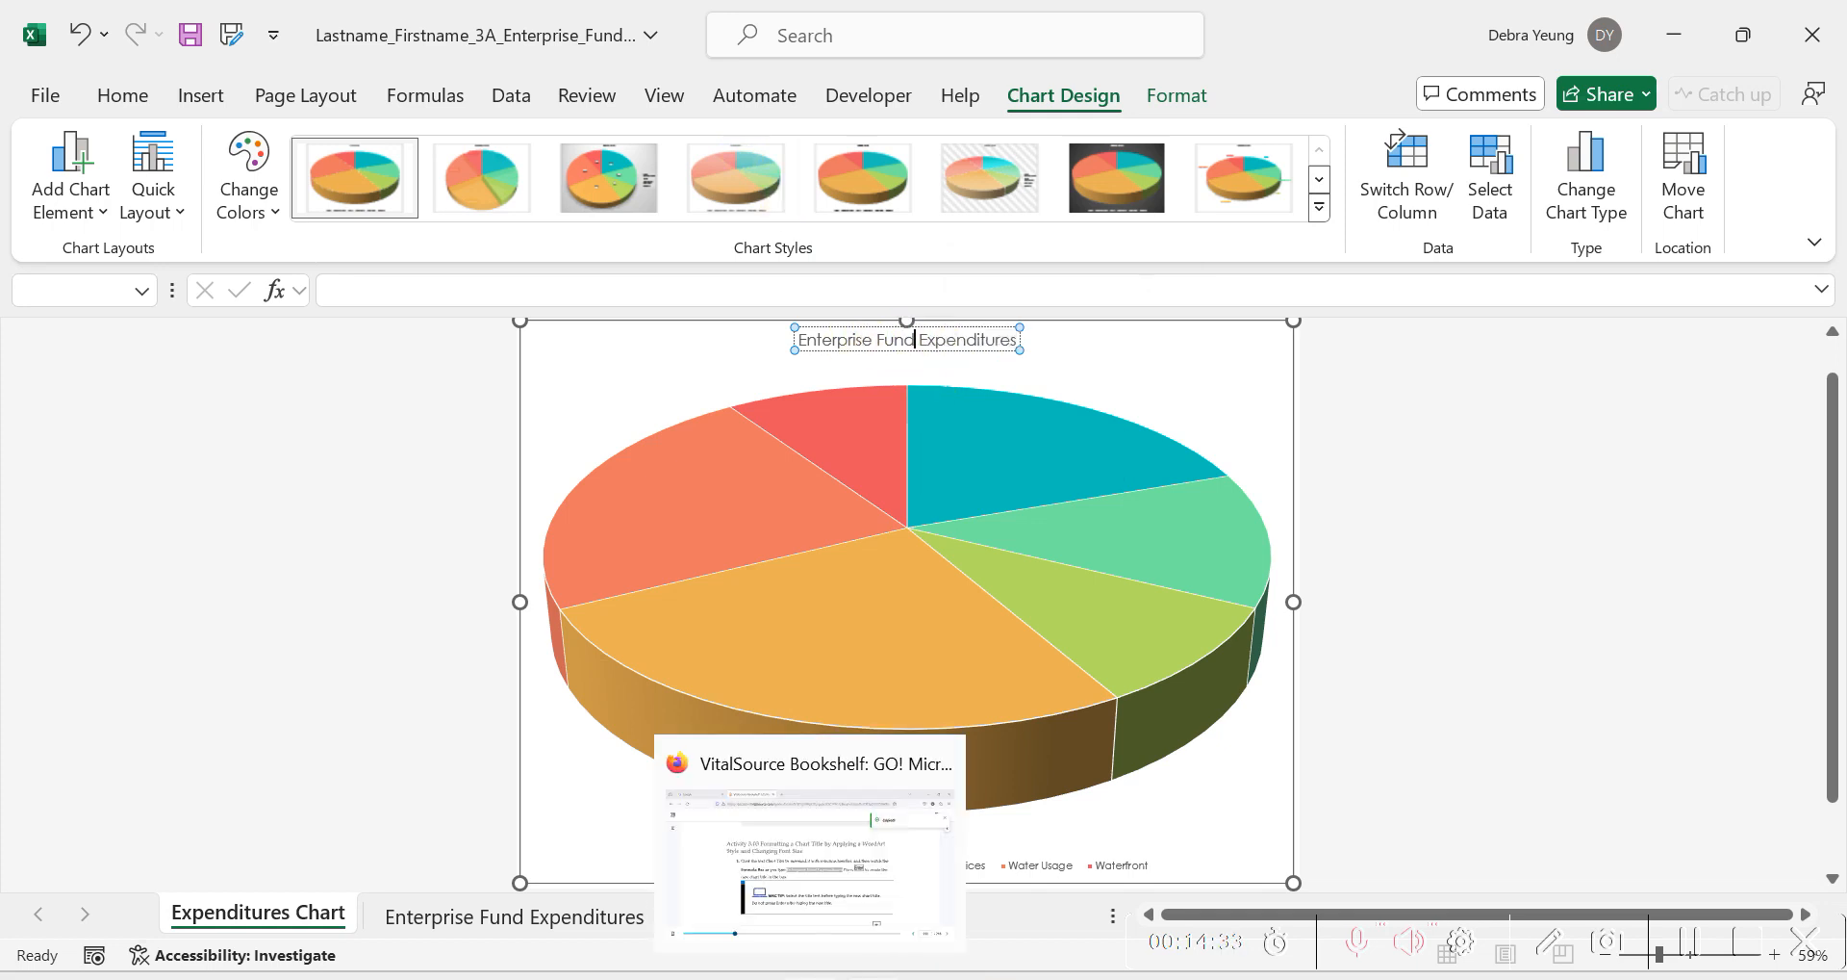
{"action": "left_click", "coordinate": [809, 973]}
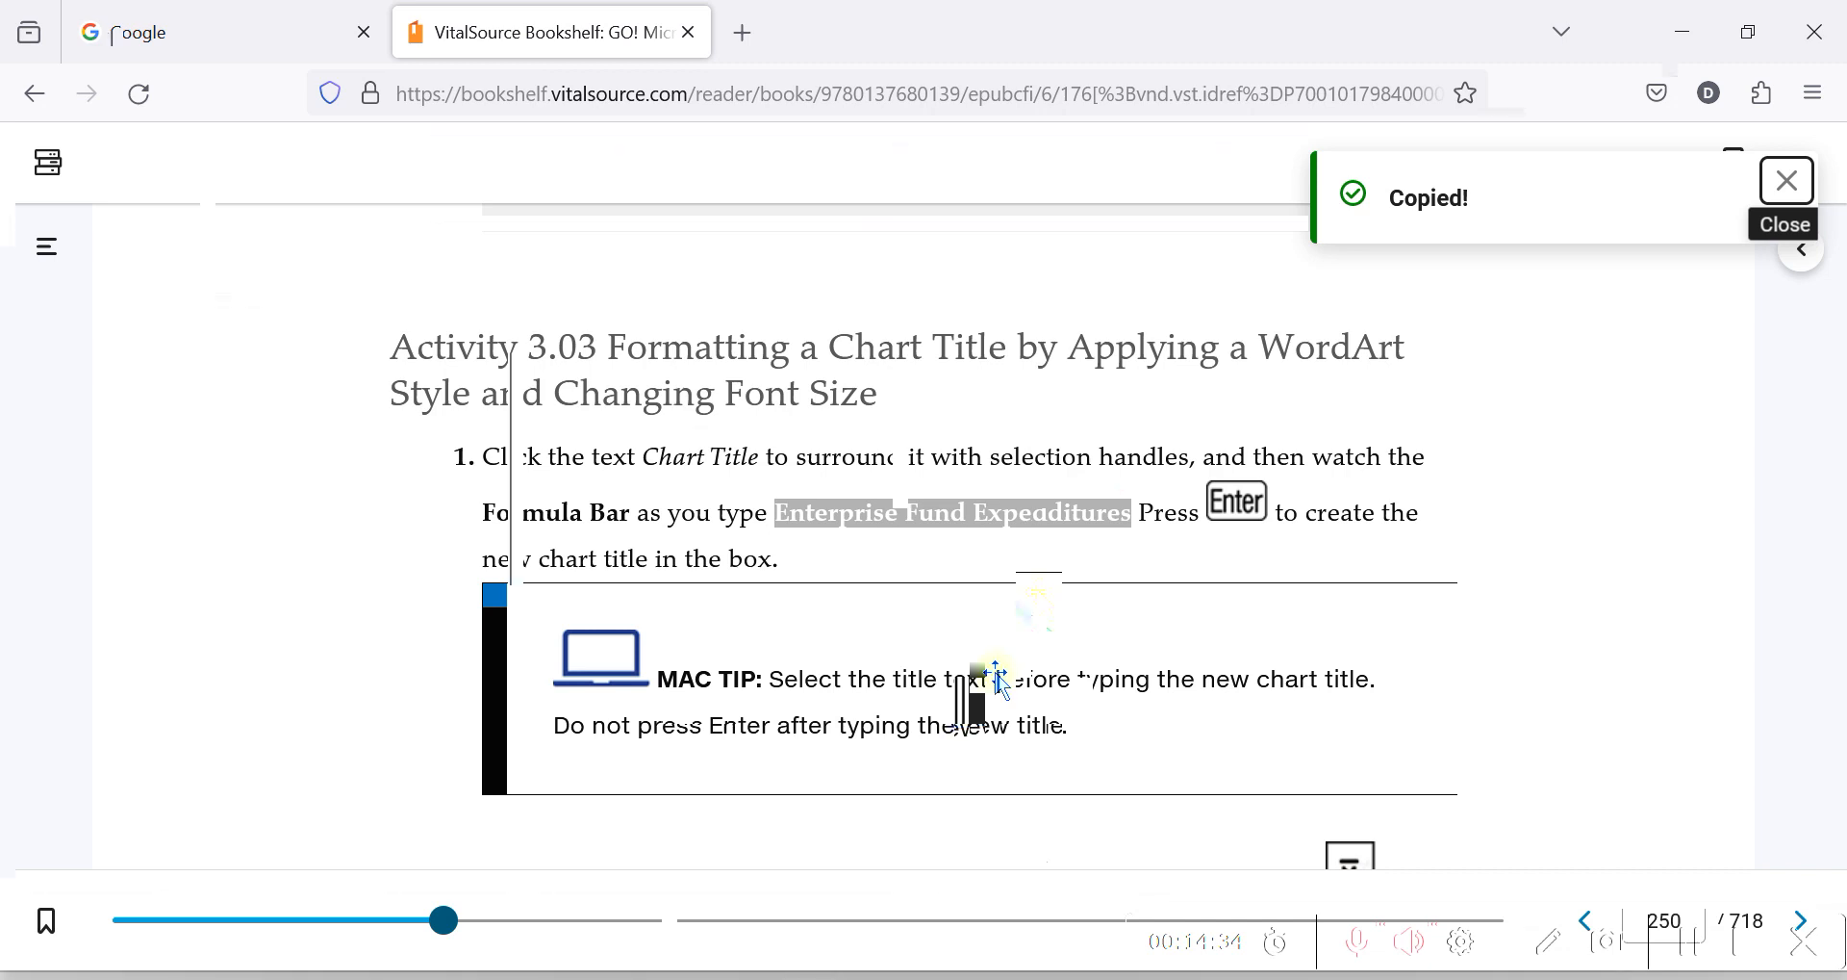
{"action": "key", "text": "alt+Tab"}
{"action": "type", "text": "Expend"}
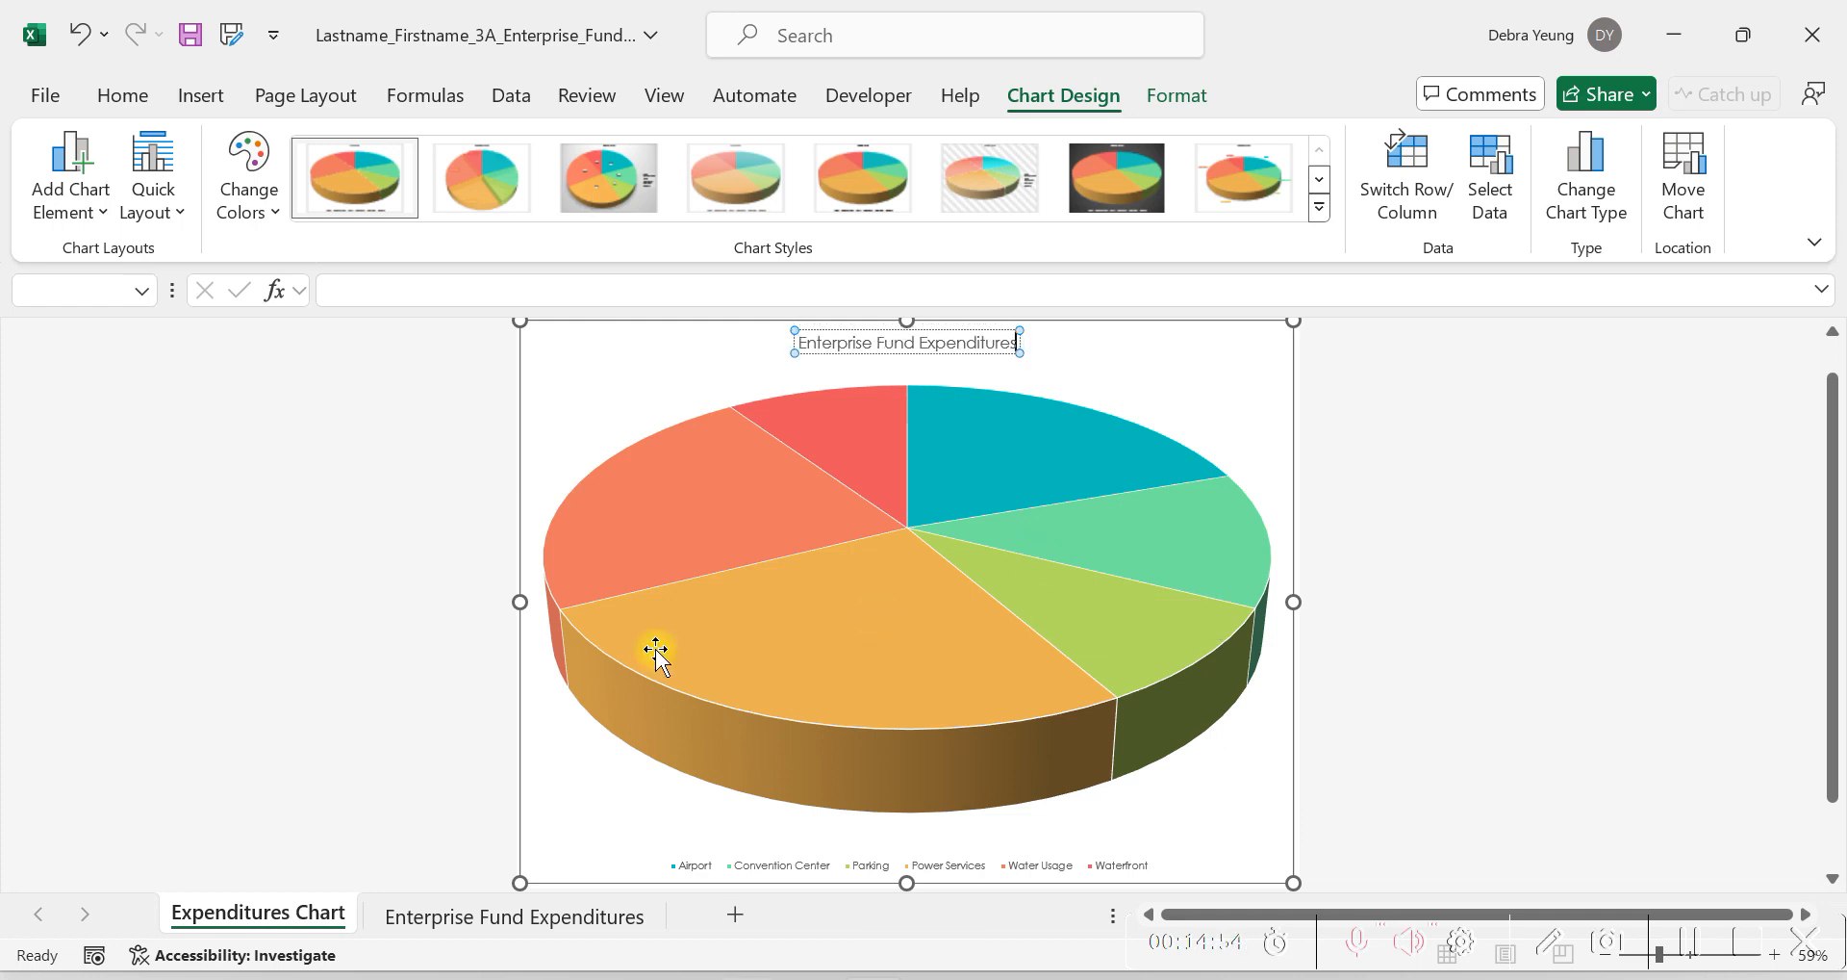
{"action": "key", "text": "alt+Tab"}
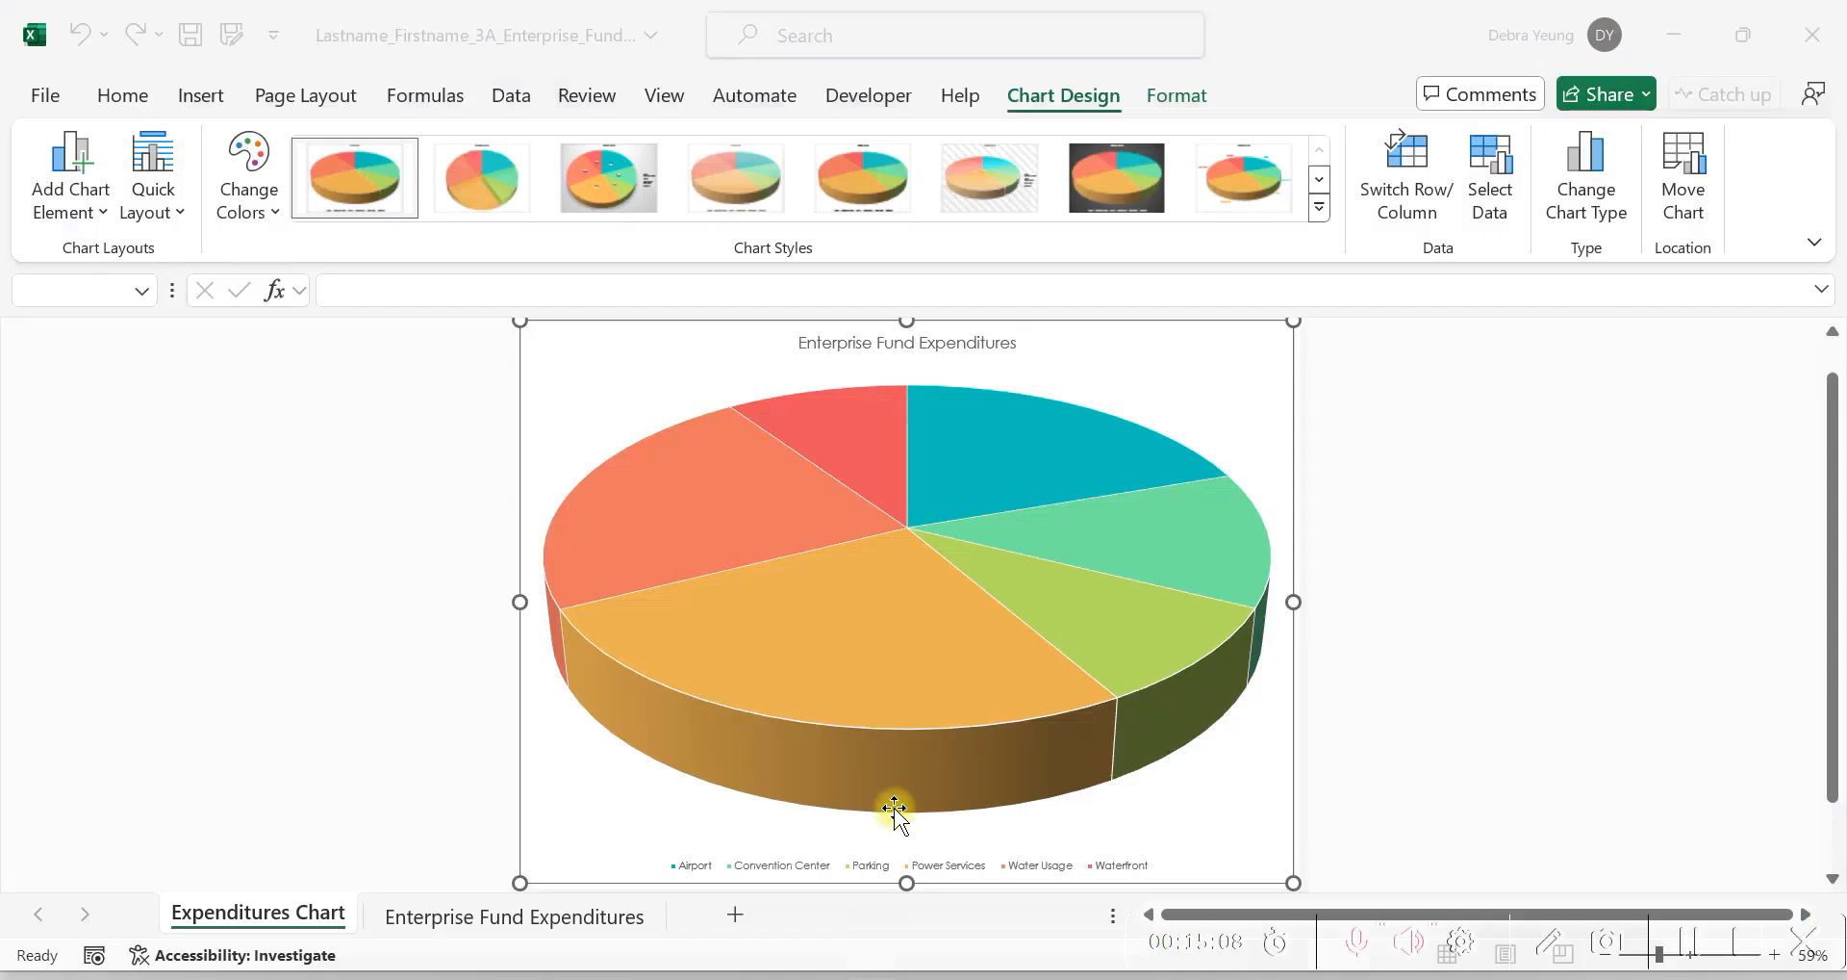
{"action": "left_click", "coordinate": [862, 345]}
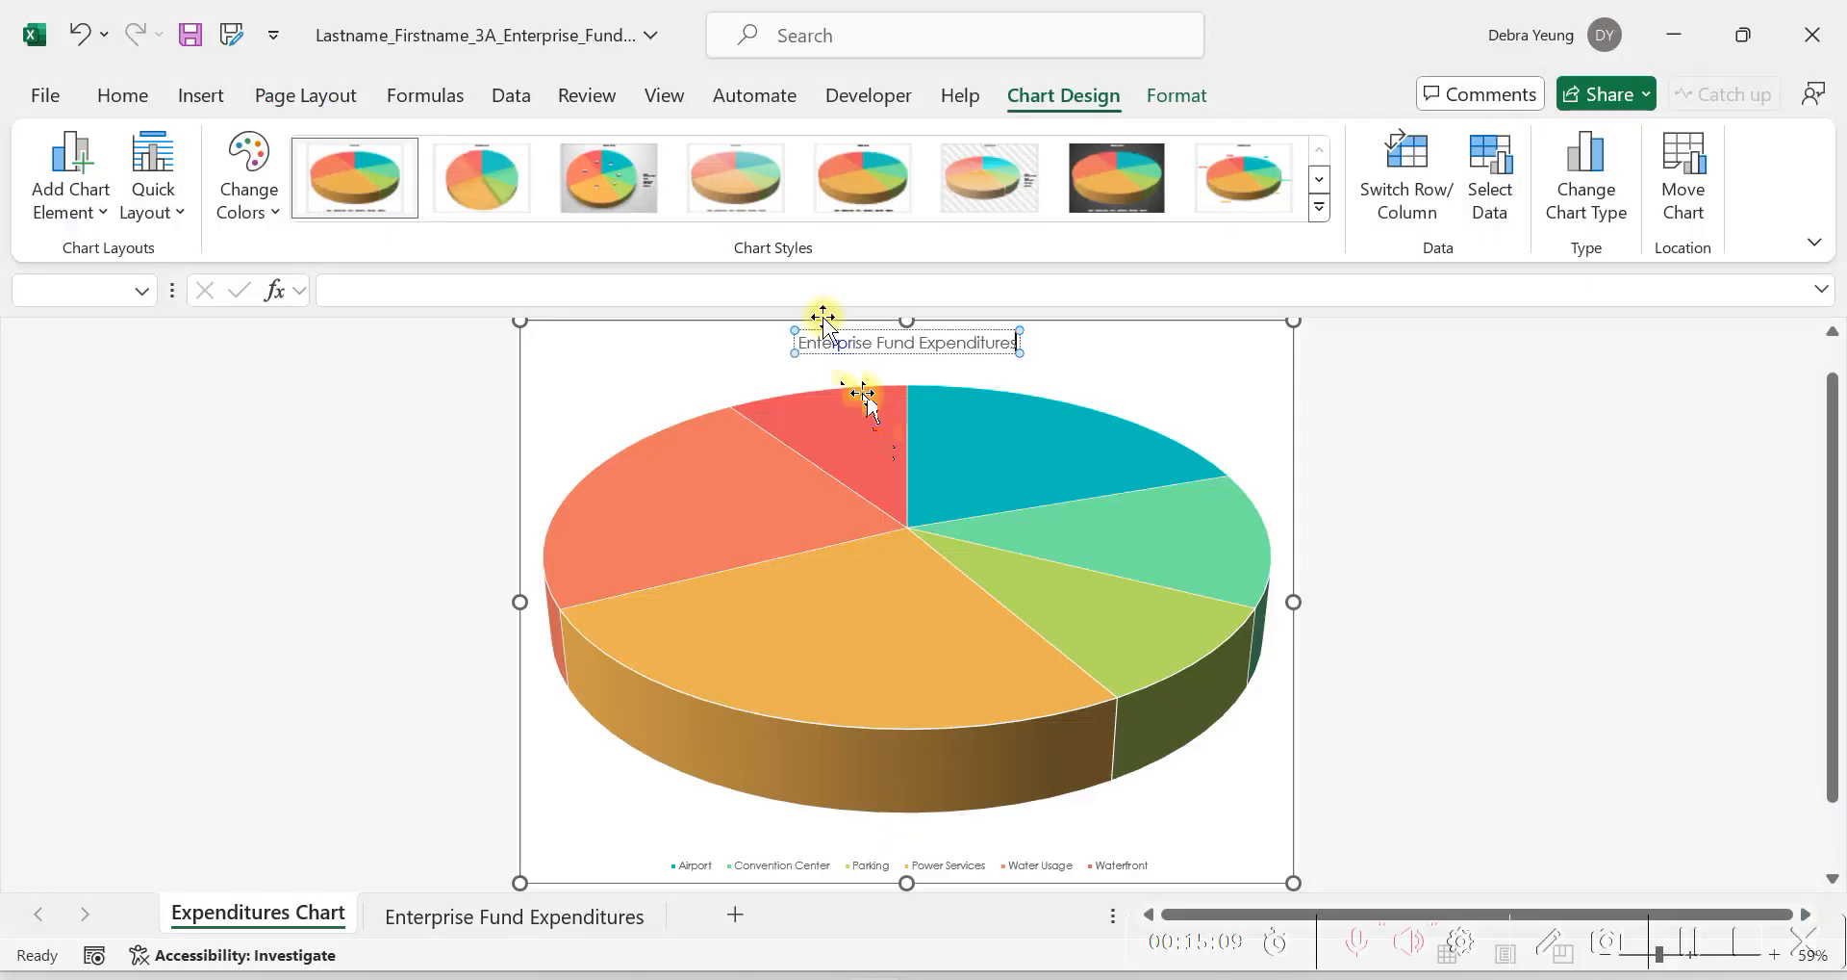
Clear the chart title and retype Enterprise Fund Expenditures directly inside the title box.
{"action": "key", "text": "ctrl+shift+Left"}
{"action": "key", "text": "ctrl+z"}
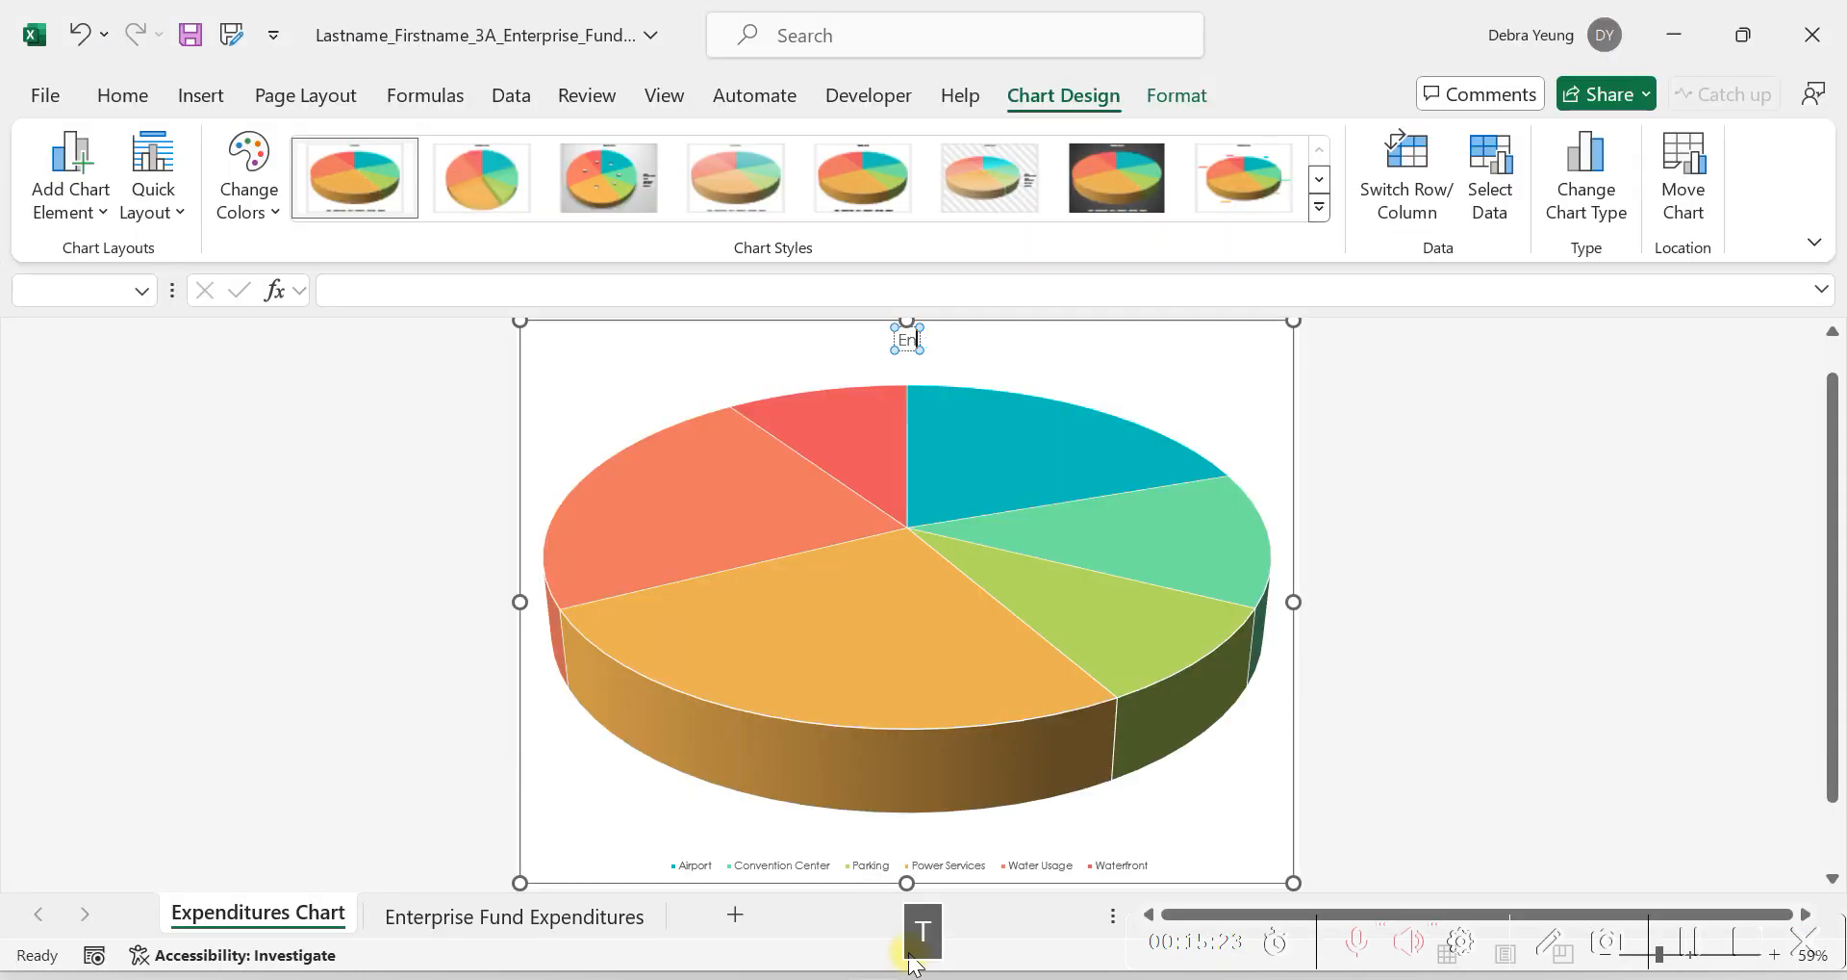
{"action": "type", "text": "terprise Fund"}
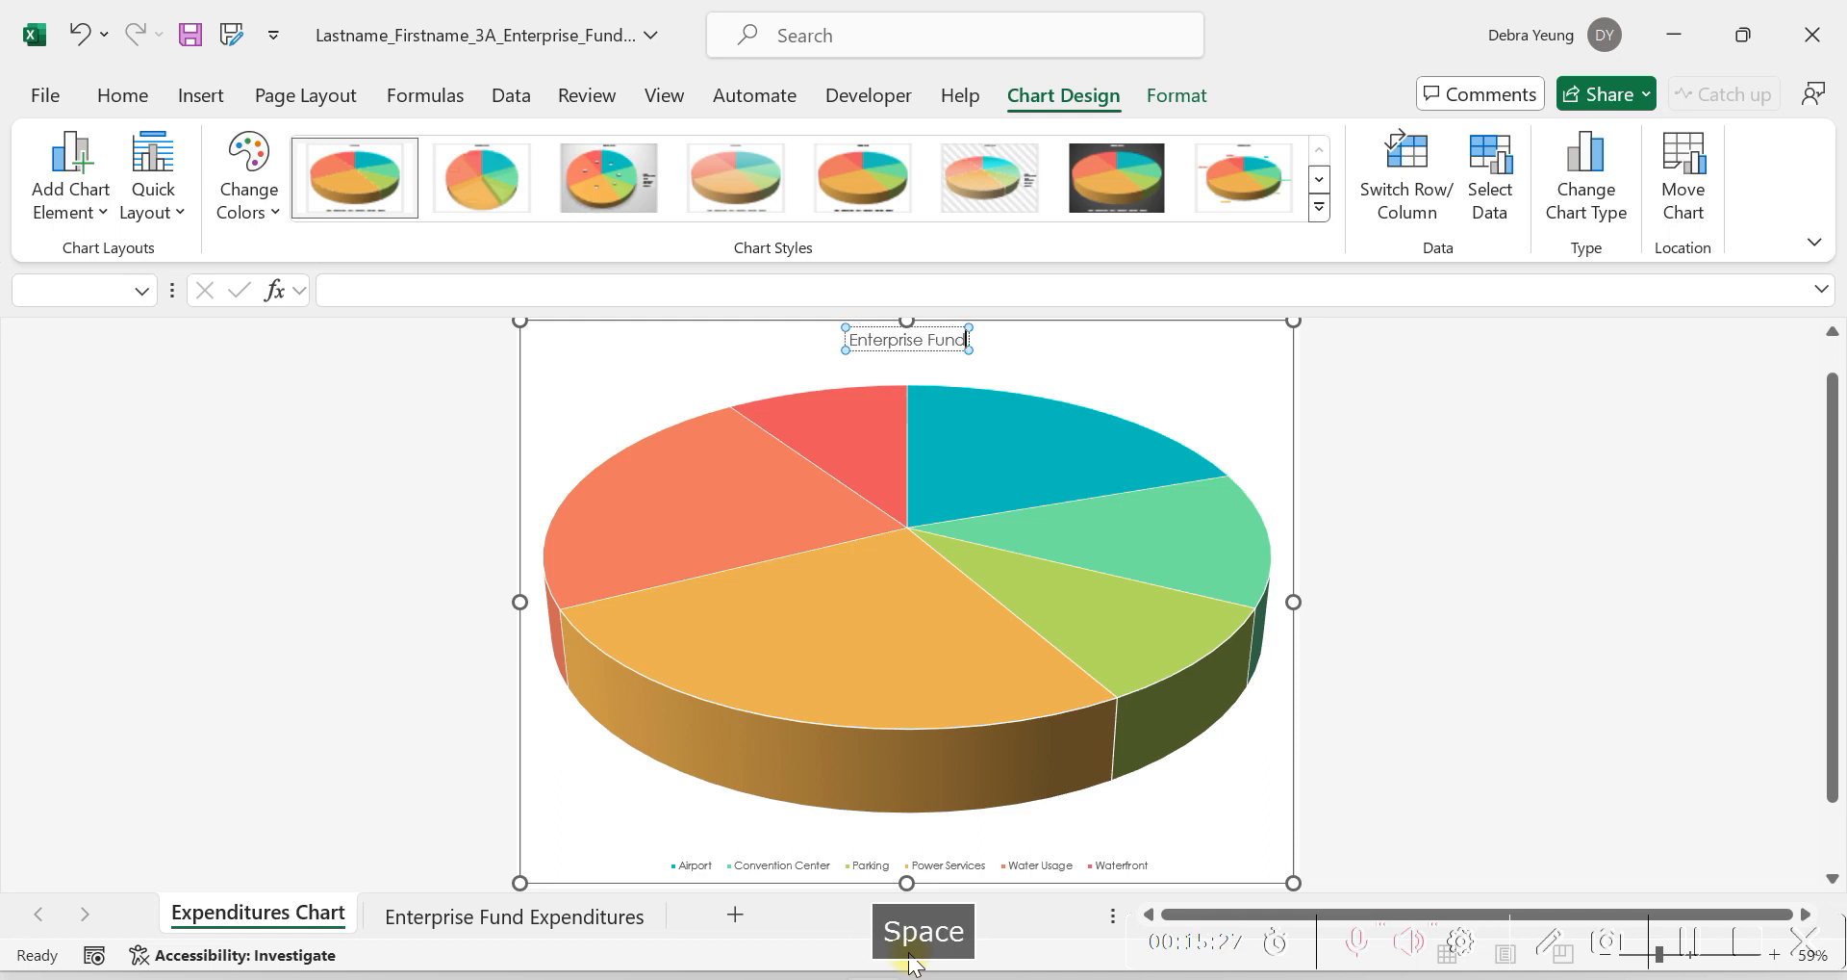
{"action": "type", "text": " Expend"}
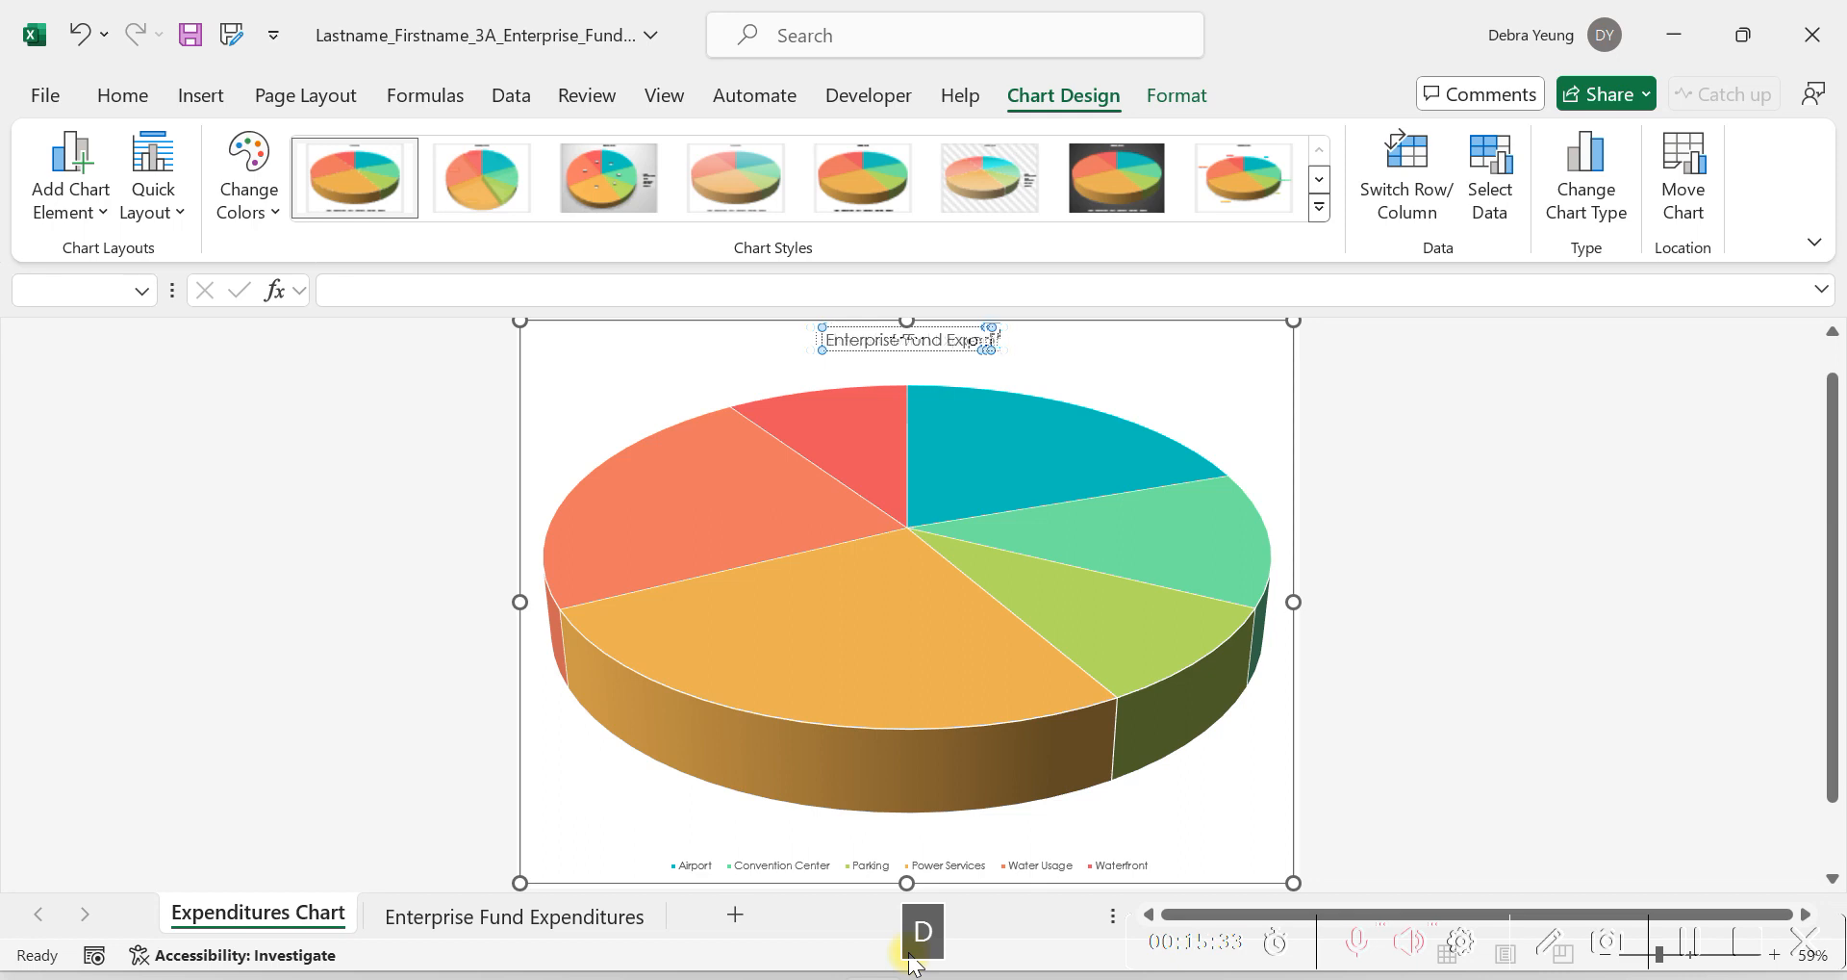
{"action": "type", "text": "itures"}
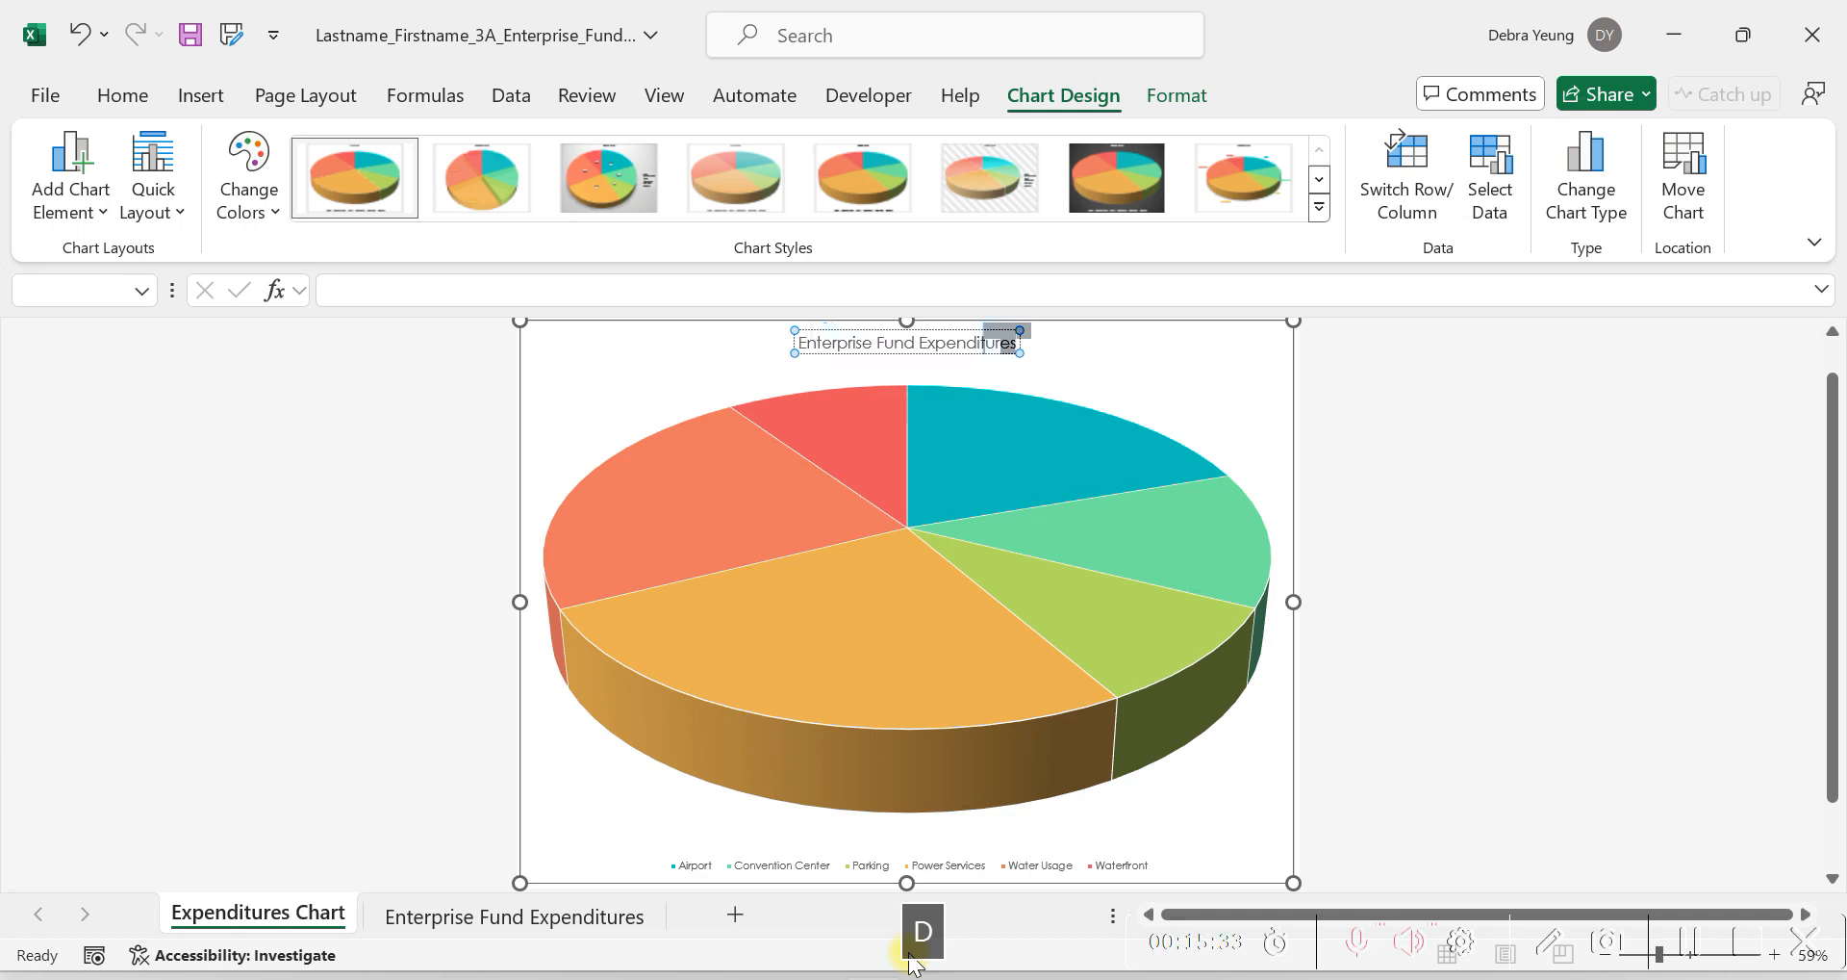
{"action": "key", "text": "BackSpace"}
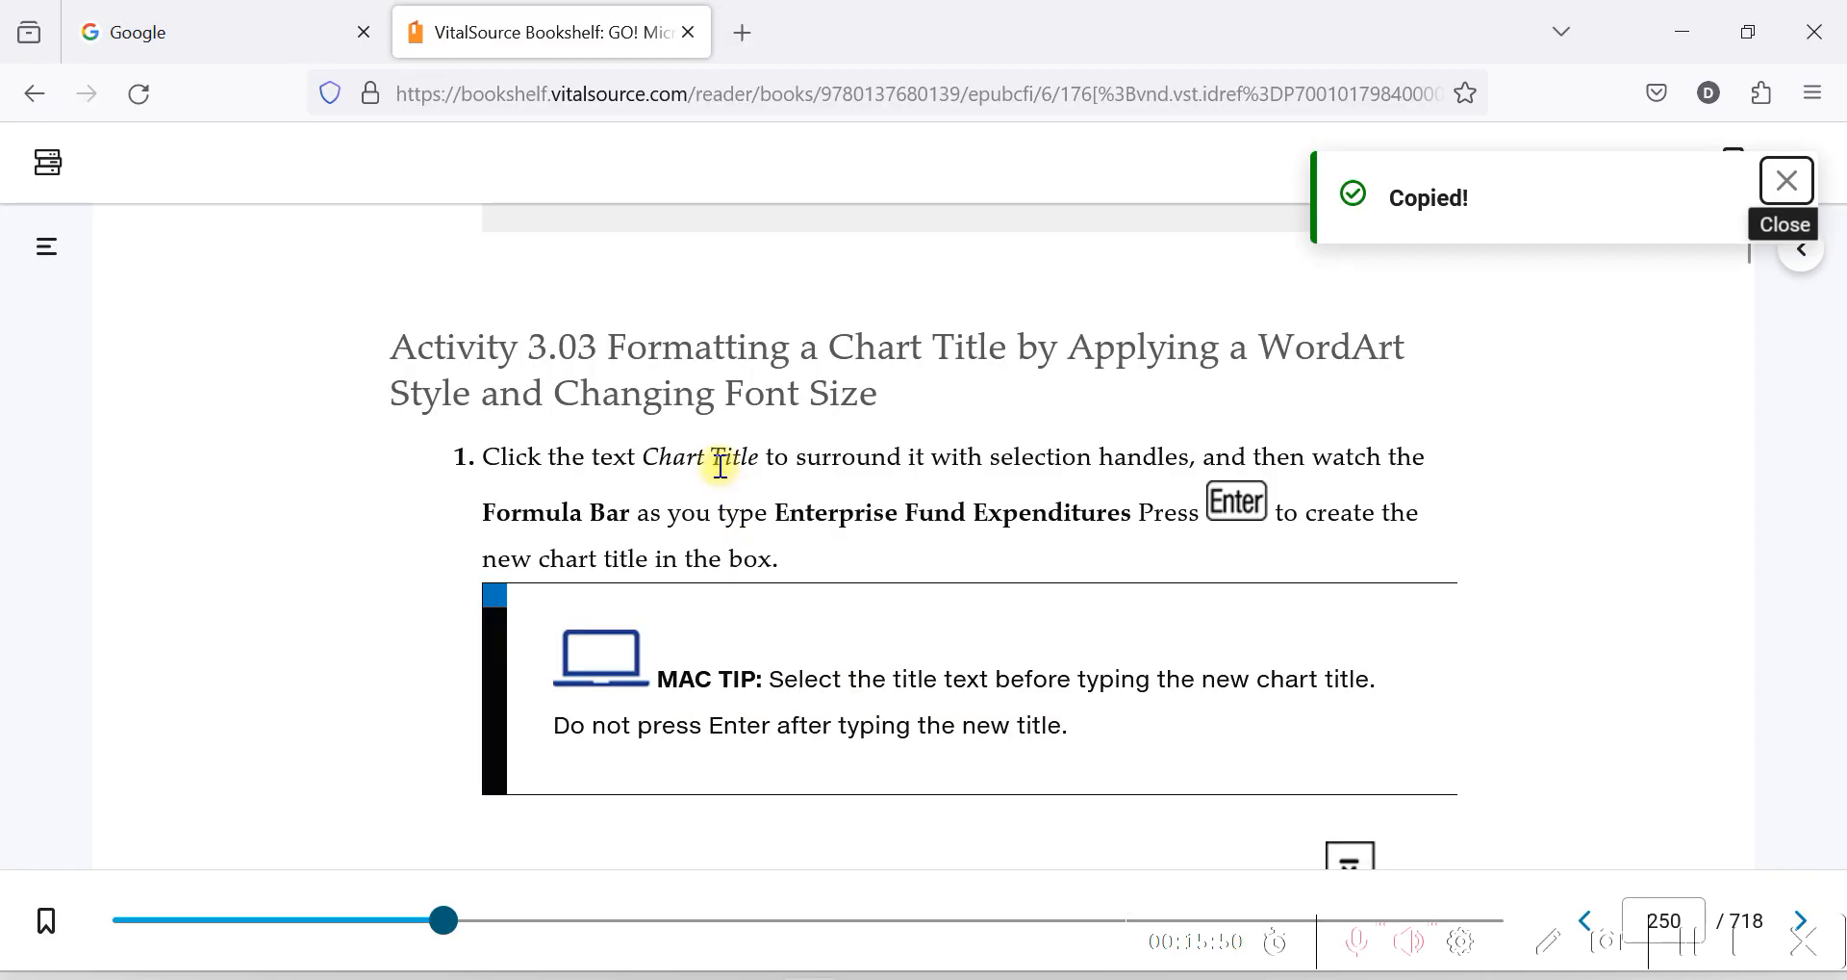
Read steps 2 and 3 of Activity 3.03 and Figure 3.6 in the VitalSource textbook, and return to Excel.
{"action": "scroll", "coordinate": [720, 465], "scroll_direction": "down", "scroll_amount": 10}
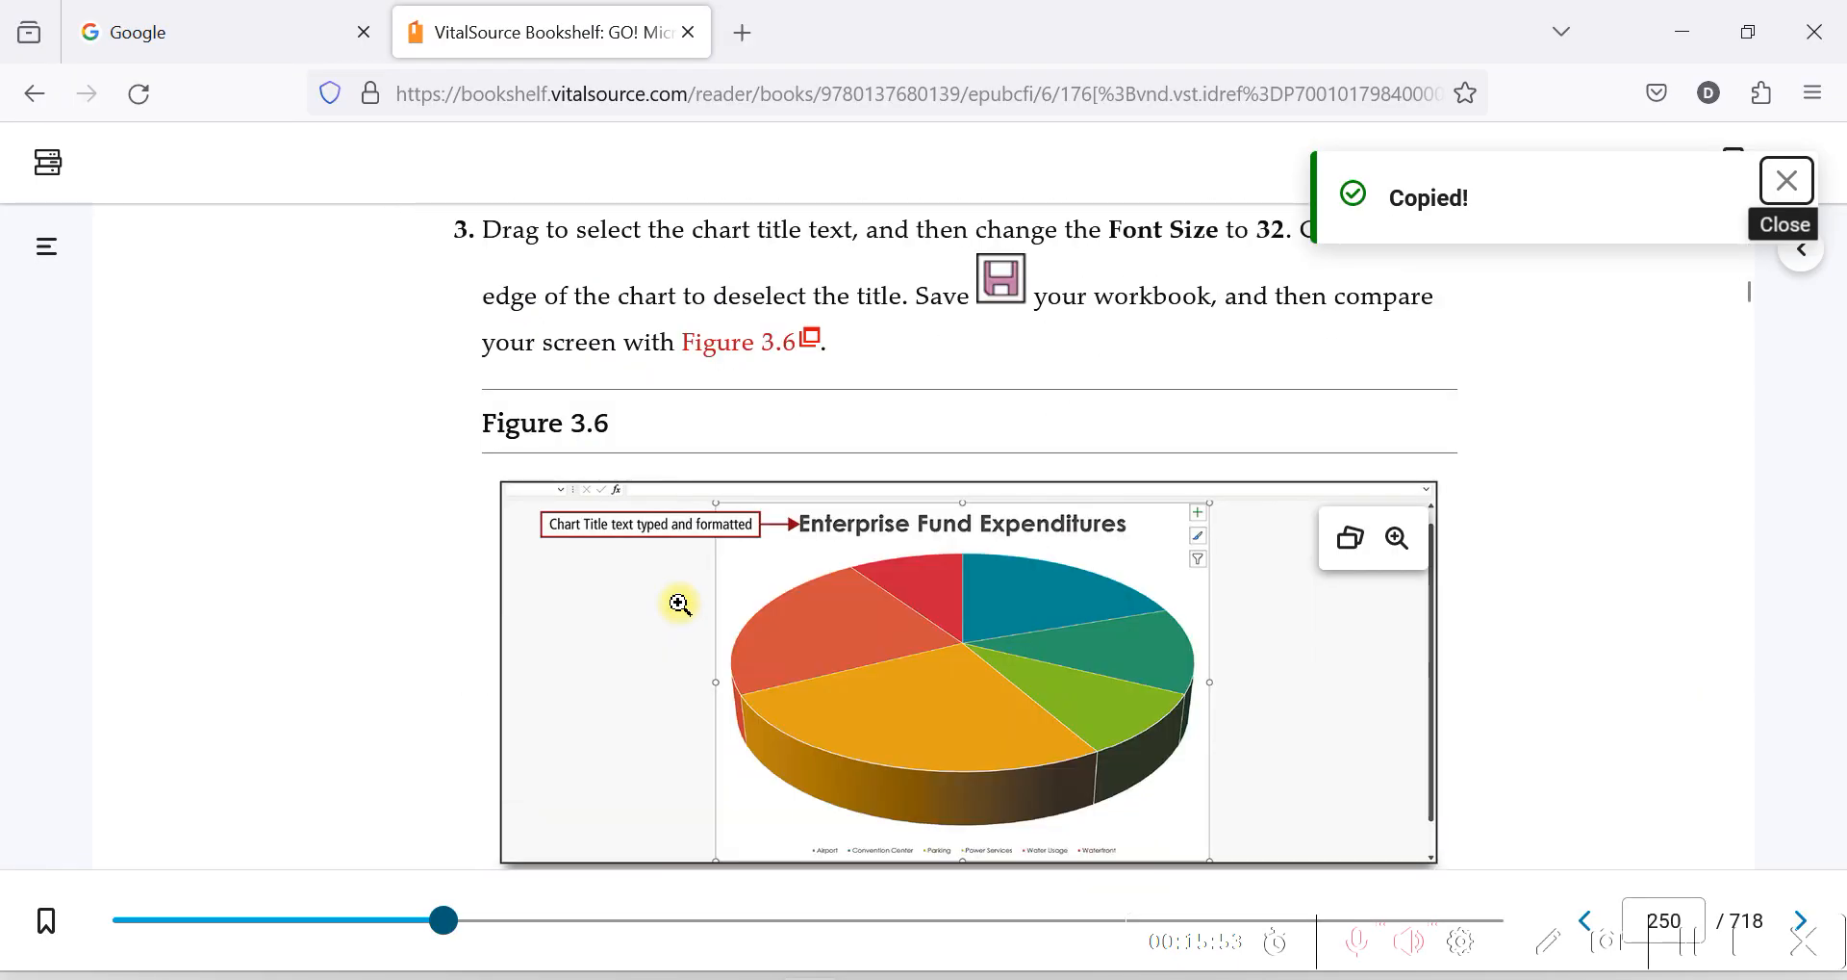
{"action": "scroll", "coordinate": [679, 603], "scroll_direction": "up", "scroll_amount": 8}
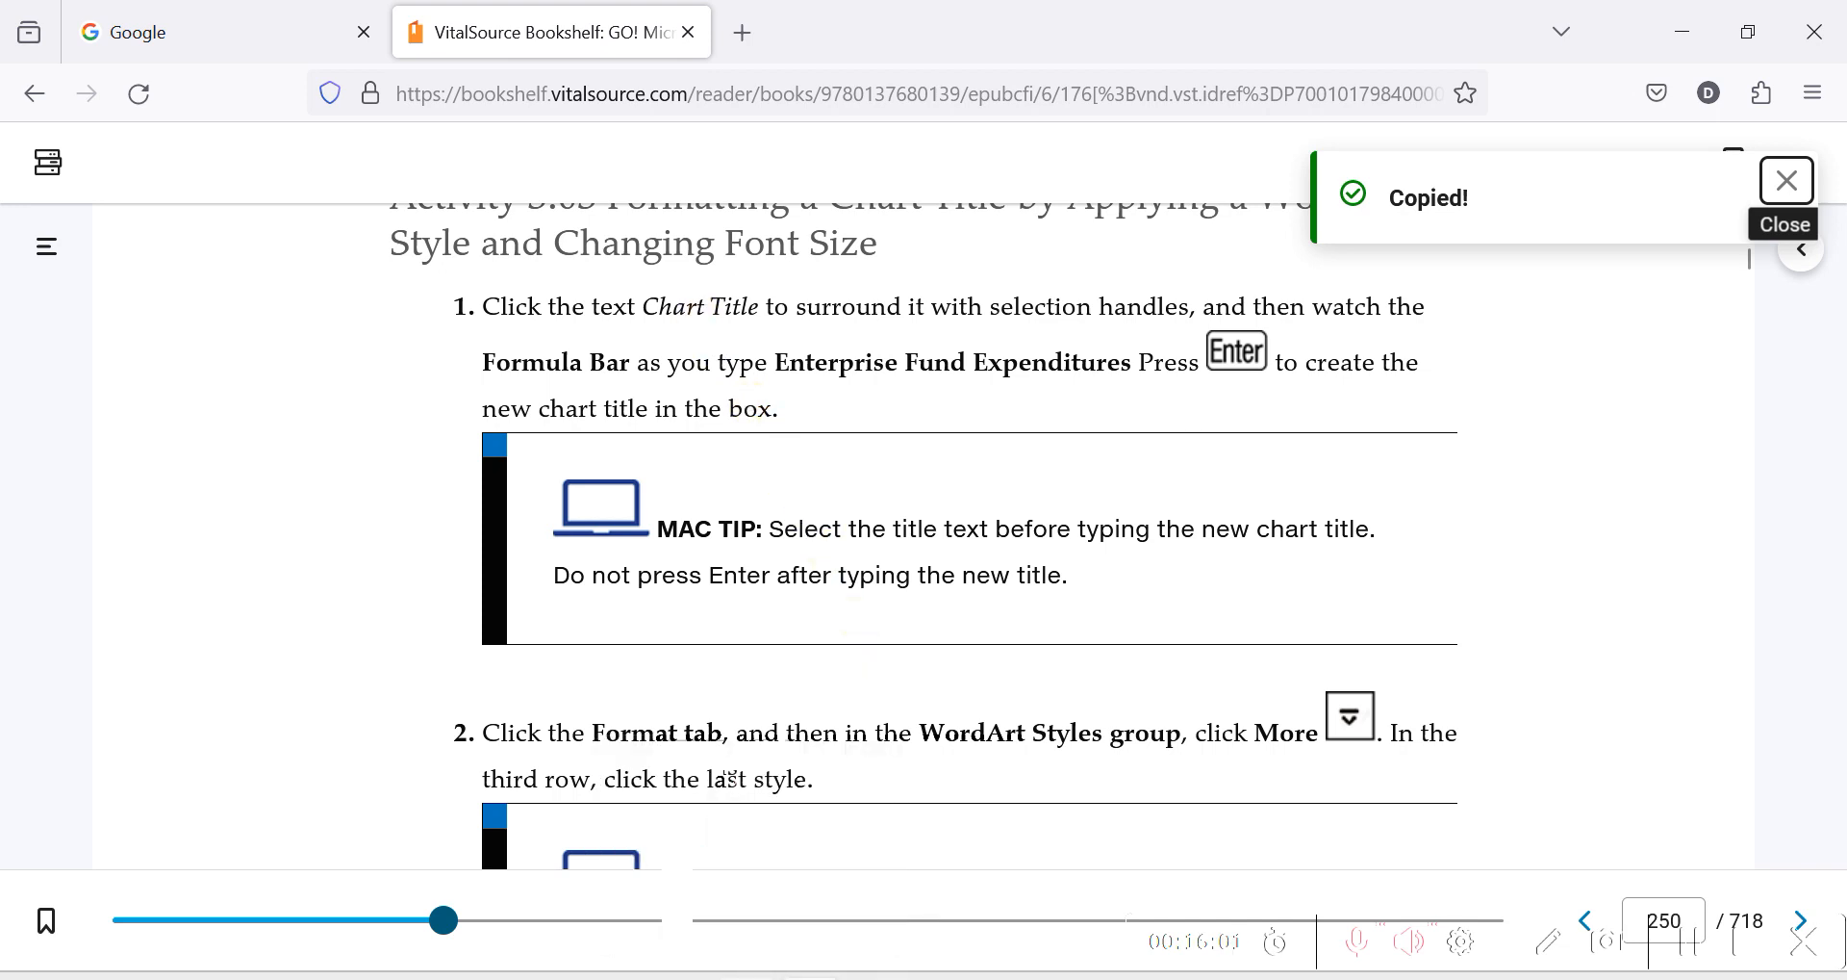
{"action": "left_click", "coordinate": [873, 978]}
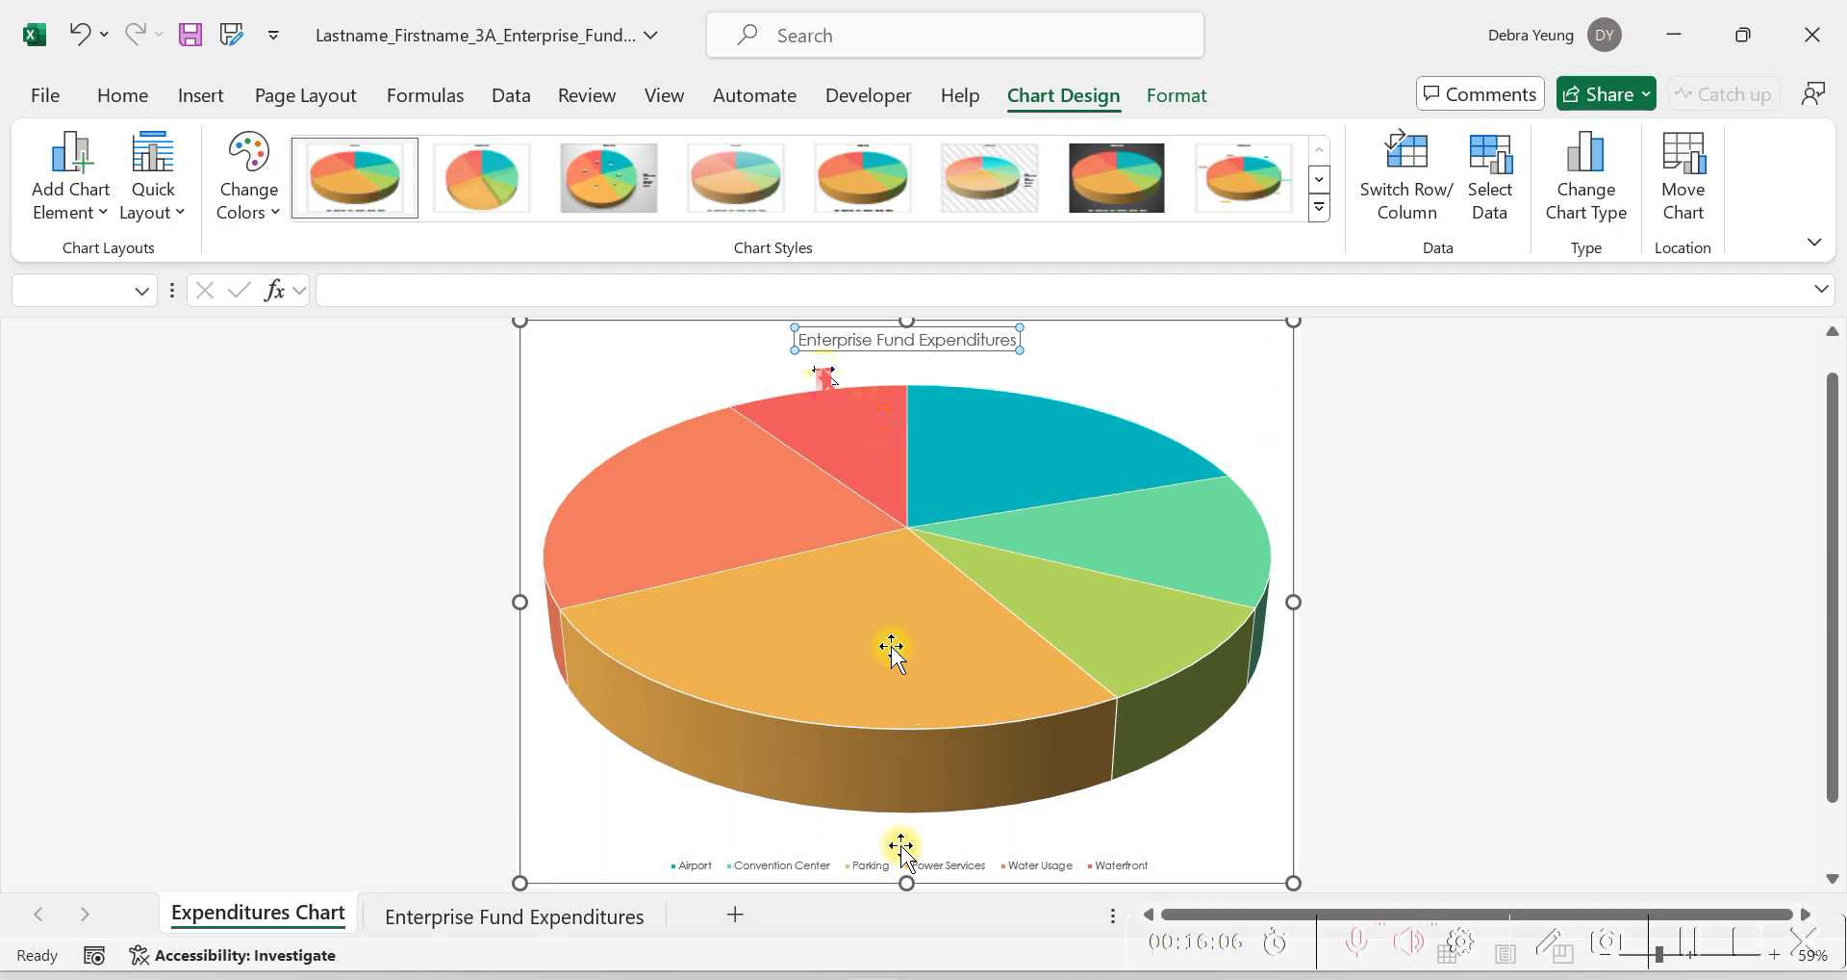
Undo the in-place title edits and enter Enterprise Fund Expenditures as the selected chart title through the formula bar.
{"action": "key", "text": "ctrl+z"}
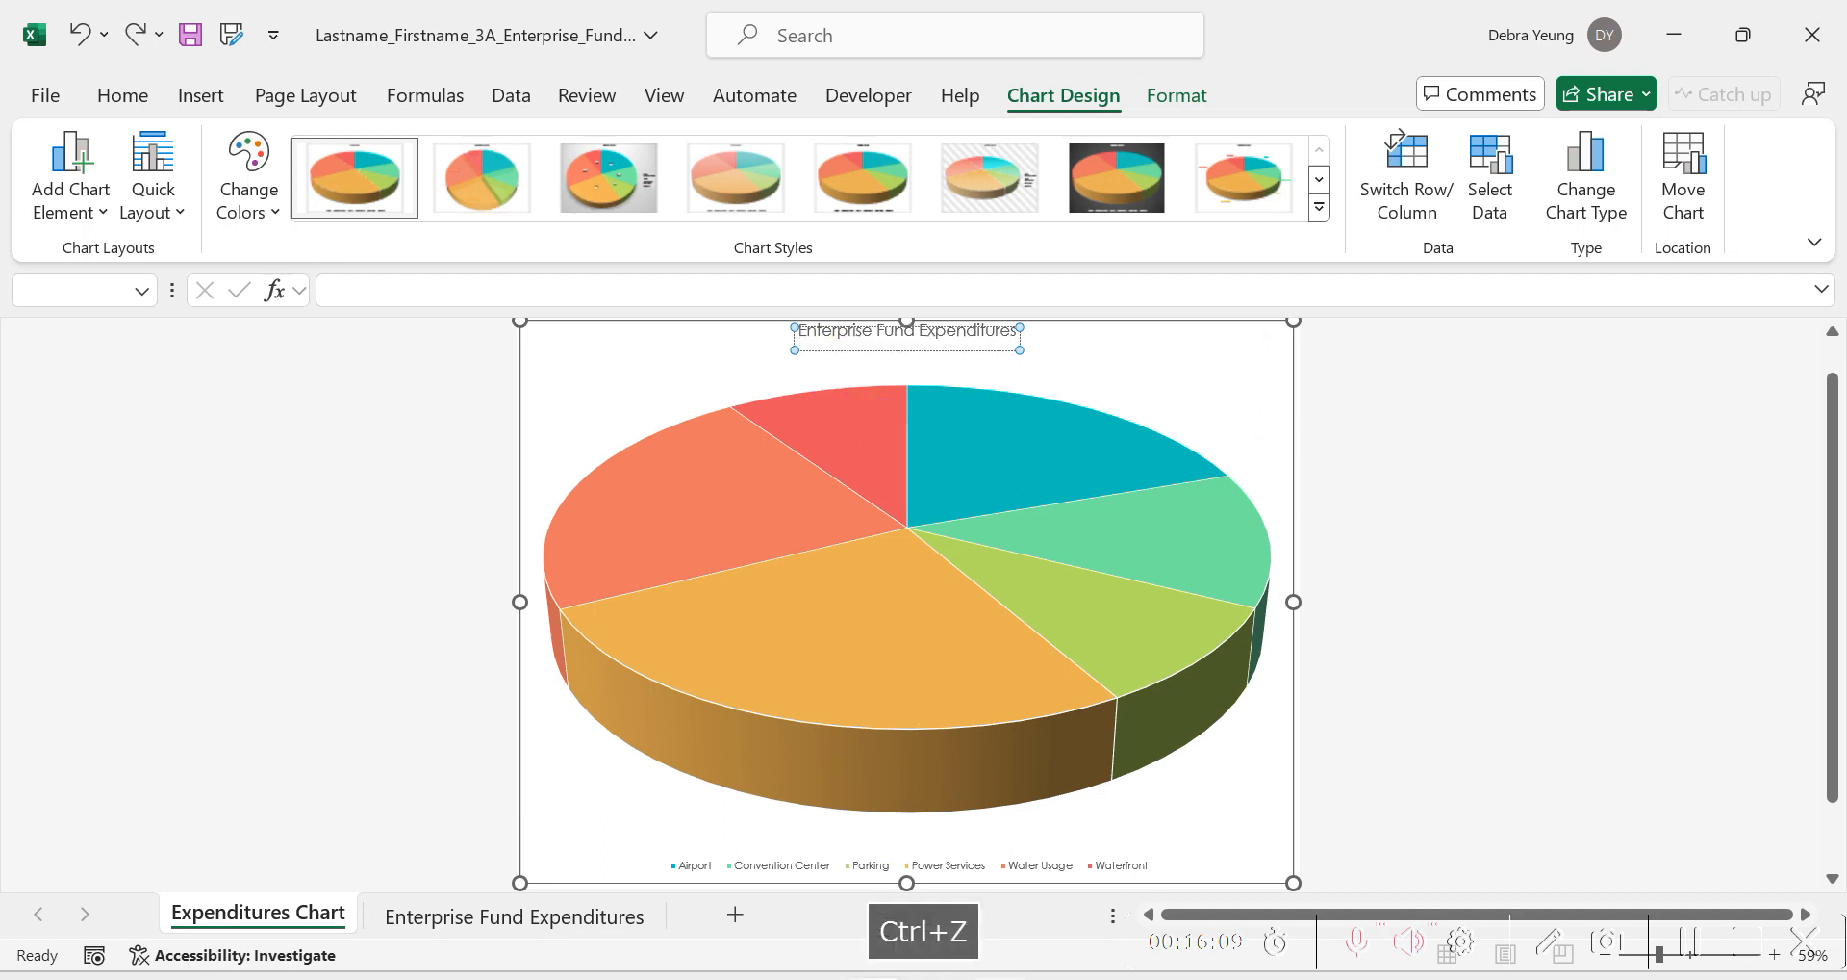
{"action": "left_click", "coordinate": [978, 664]}
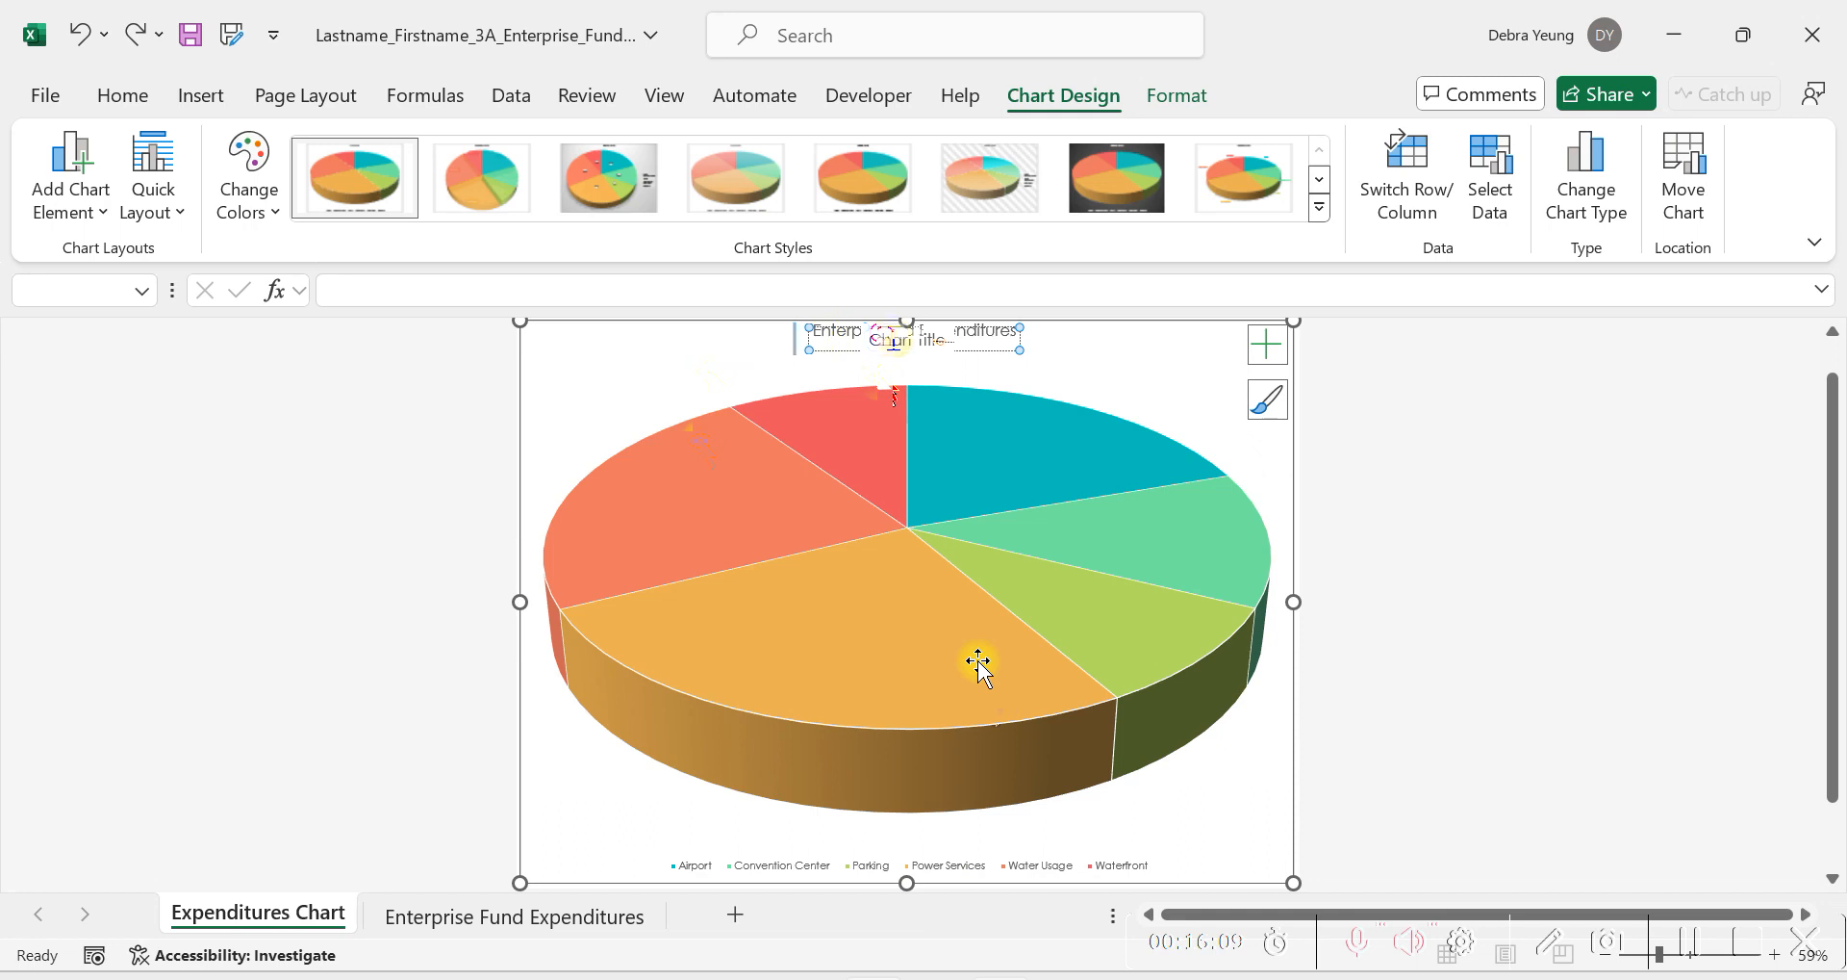
{"action": "type", "text": "E"}
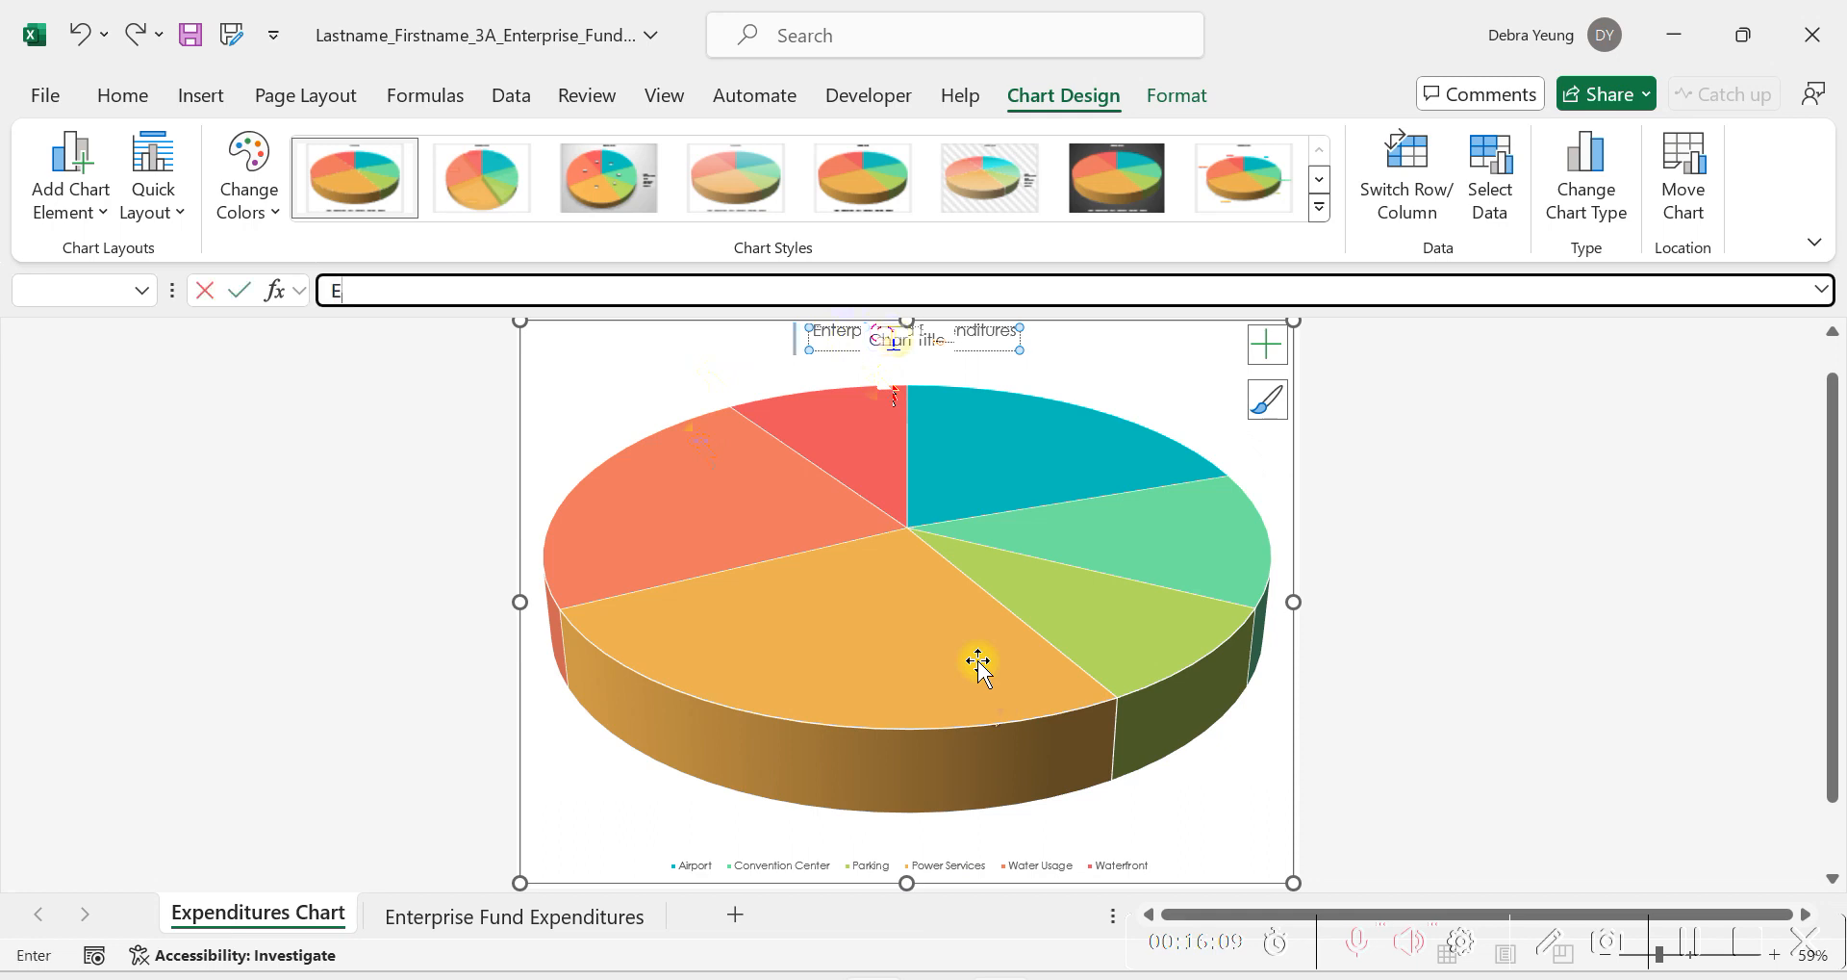
{"action": "type", "text": "n"}
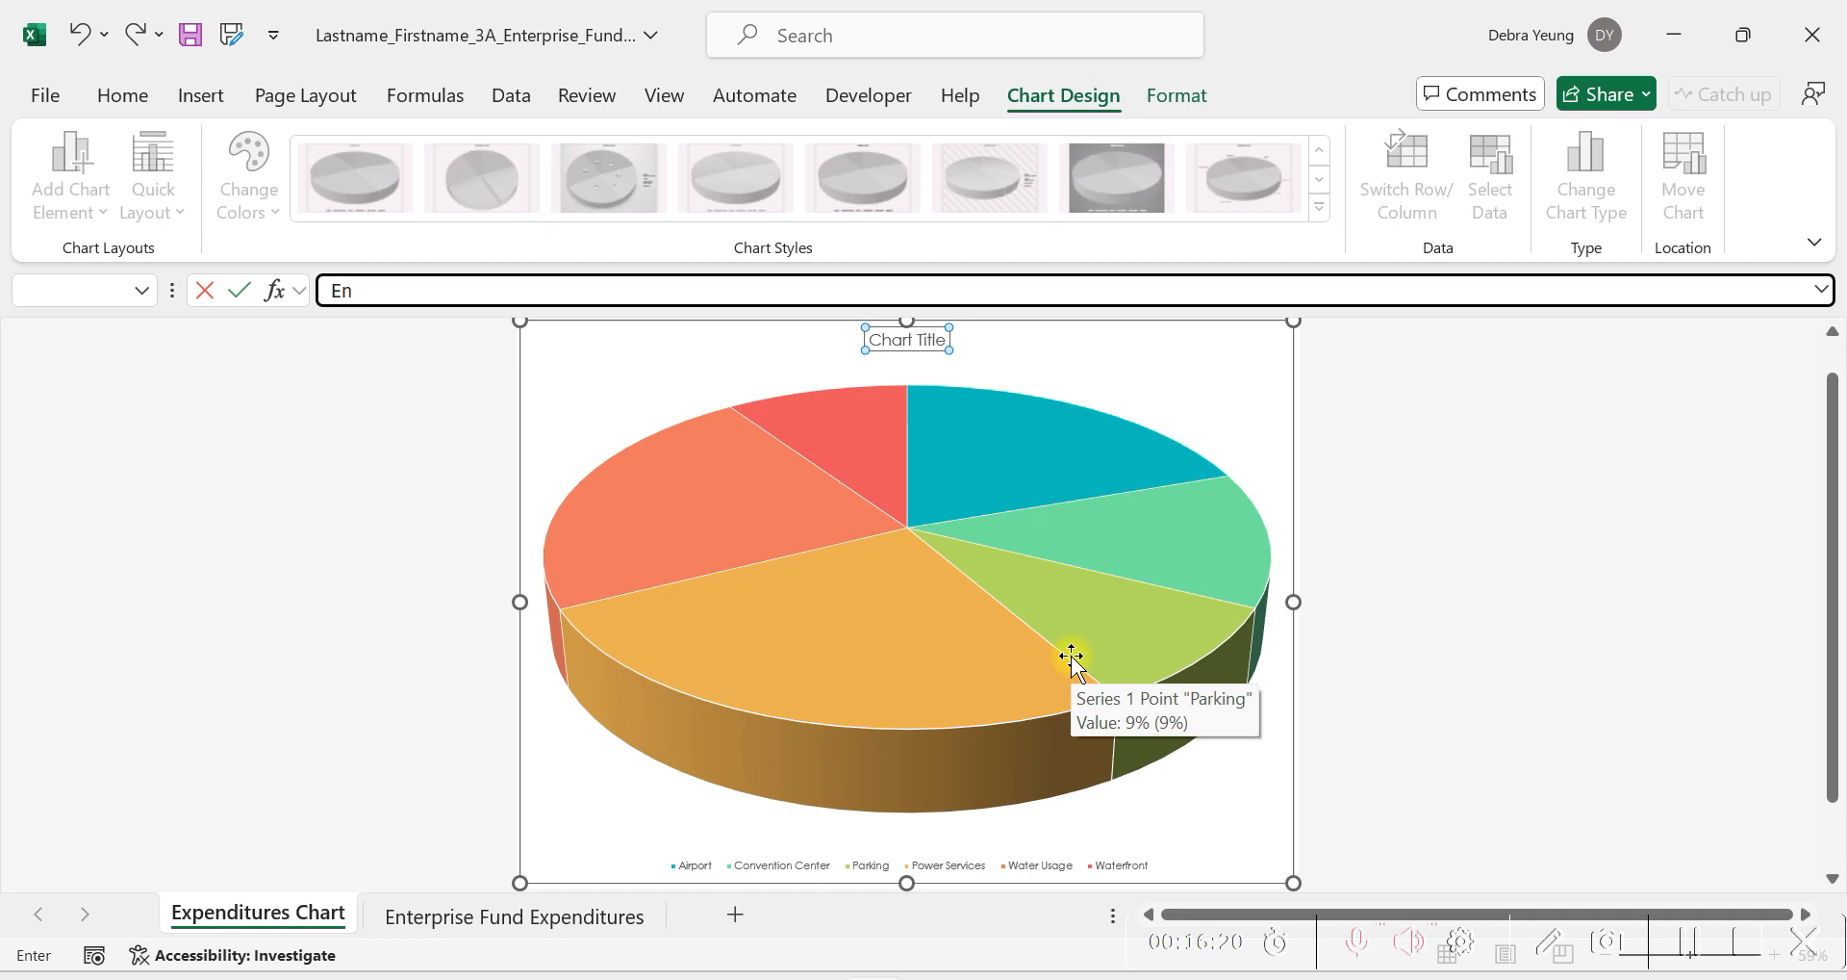
{"action": "key", "text": "ctrl+a"}
{"action": "type", "text": "Enterprise Fund Expenditures"}
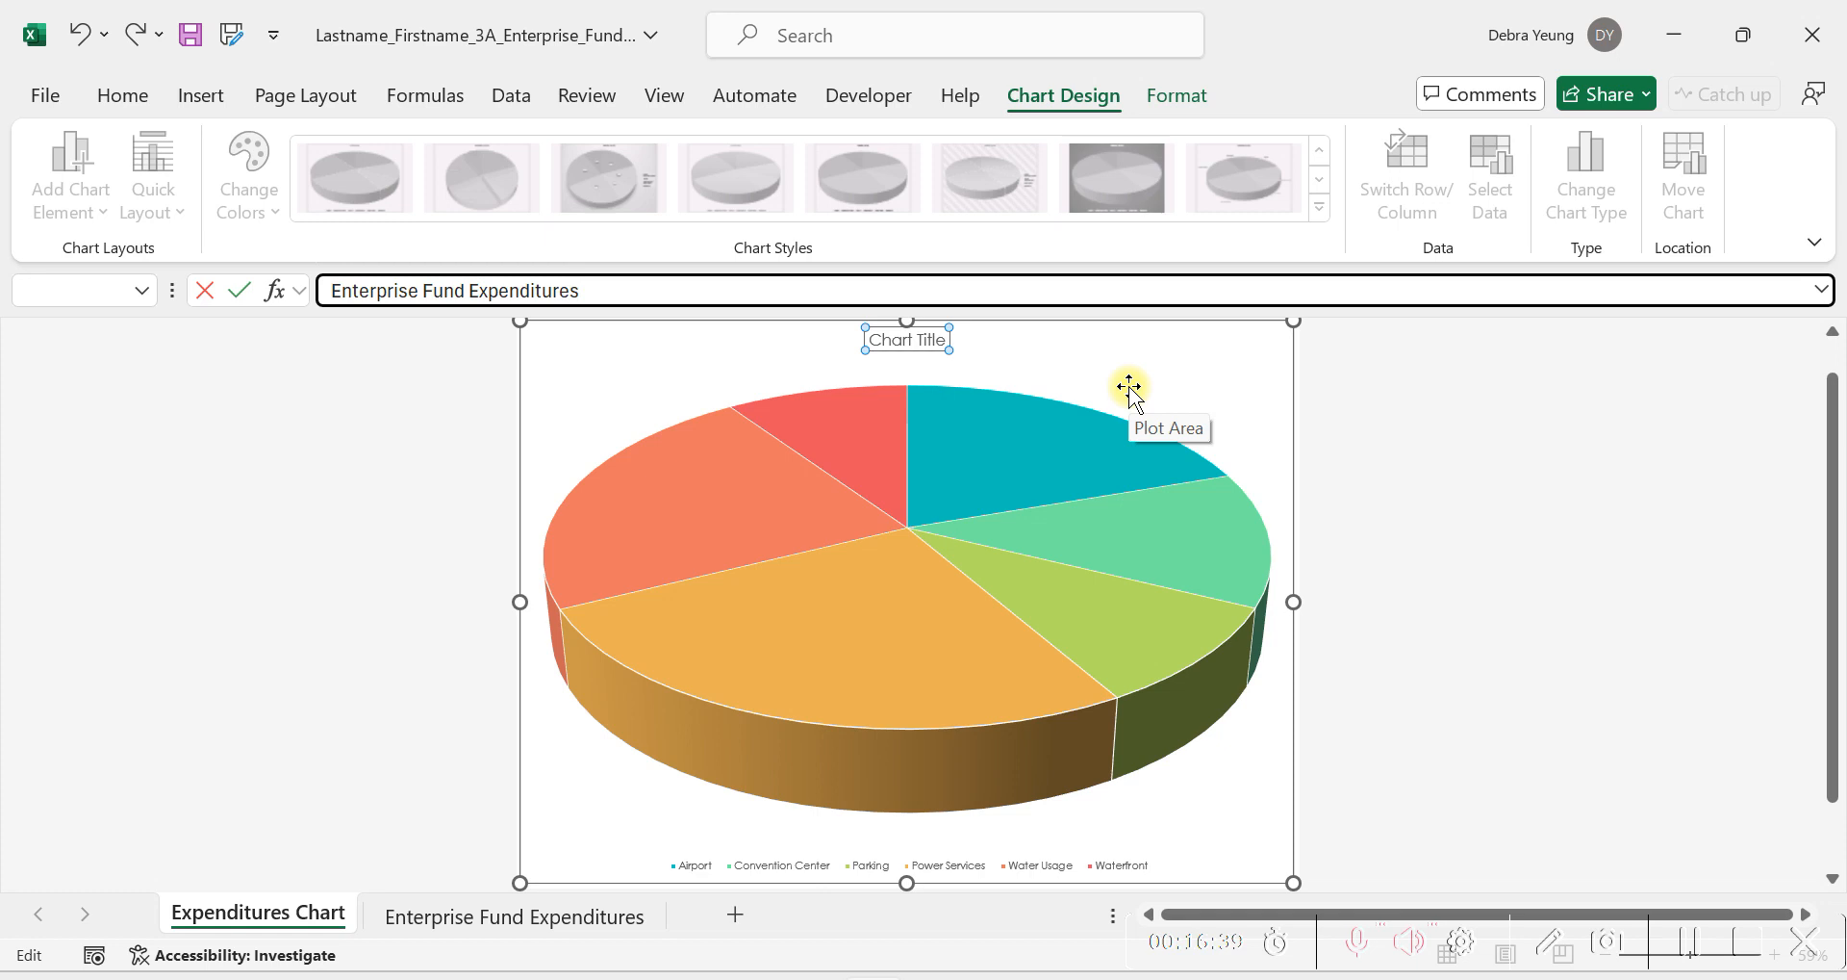
{"action": "key", "text": "Return"}
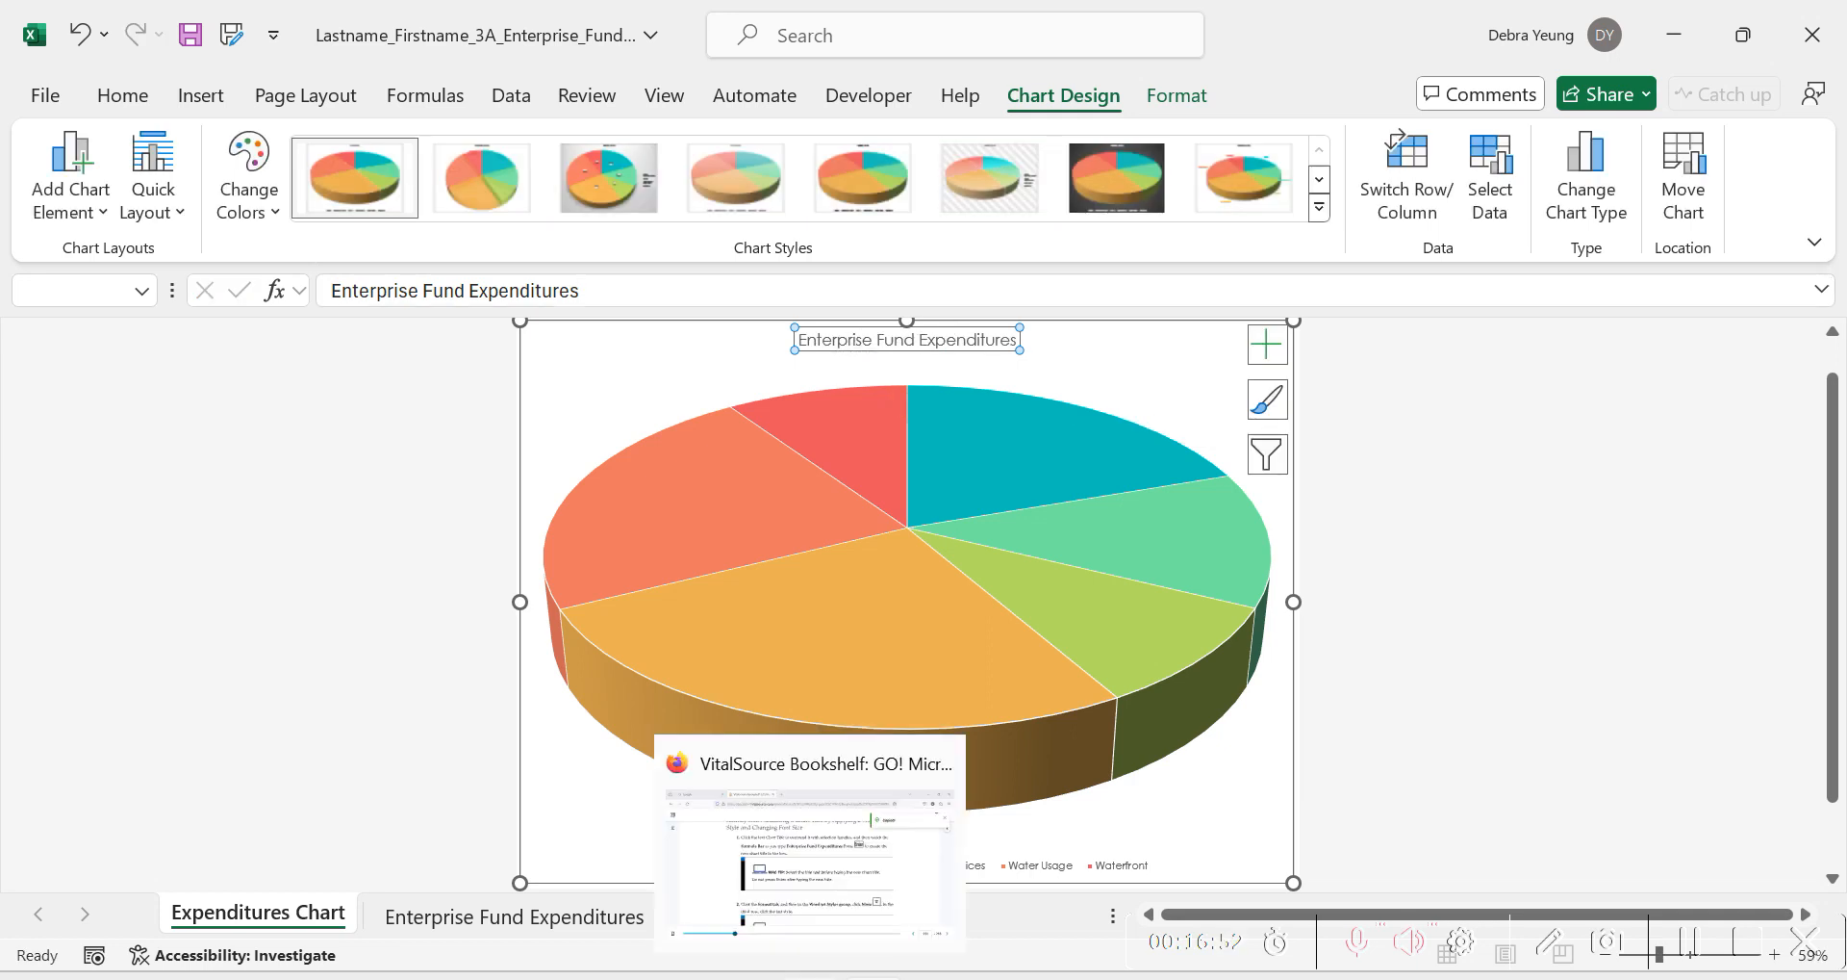
Check step 2 of Activity 3.03 in the VitalSource textbook and, in Excel, apply the last third-row WordArt style to the chart title.
{"action": "left_click", "coordinate": [810, 977]}
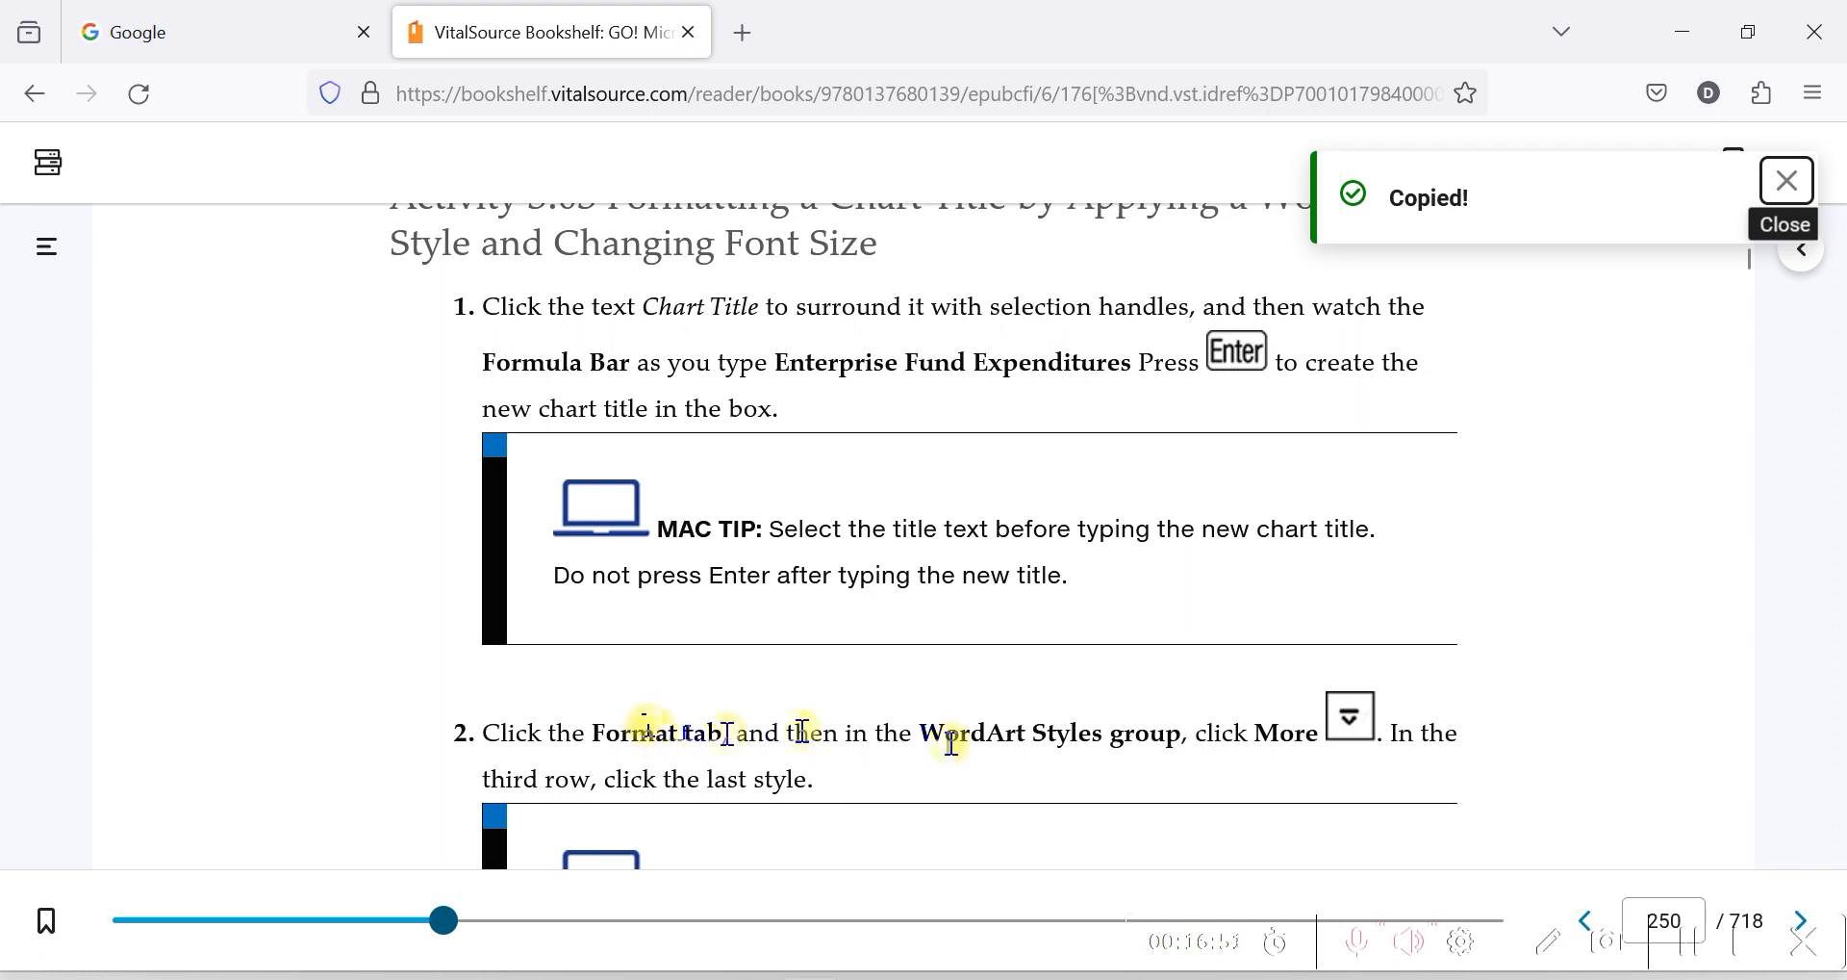
{"action": "scroll", "coordinate": [951, 744], "scroll_direction": "down", "scroll_amount": 3}
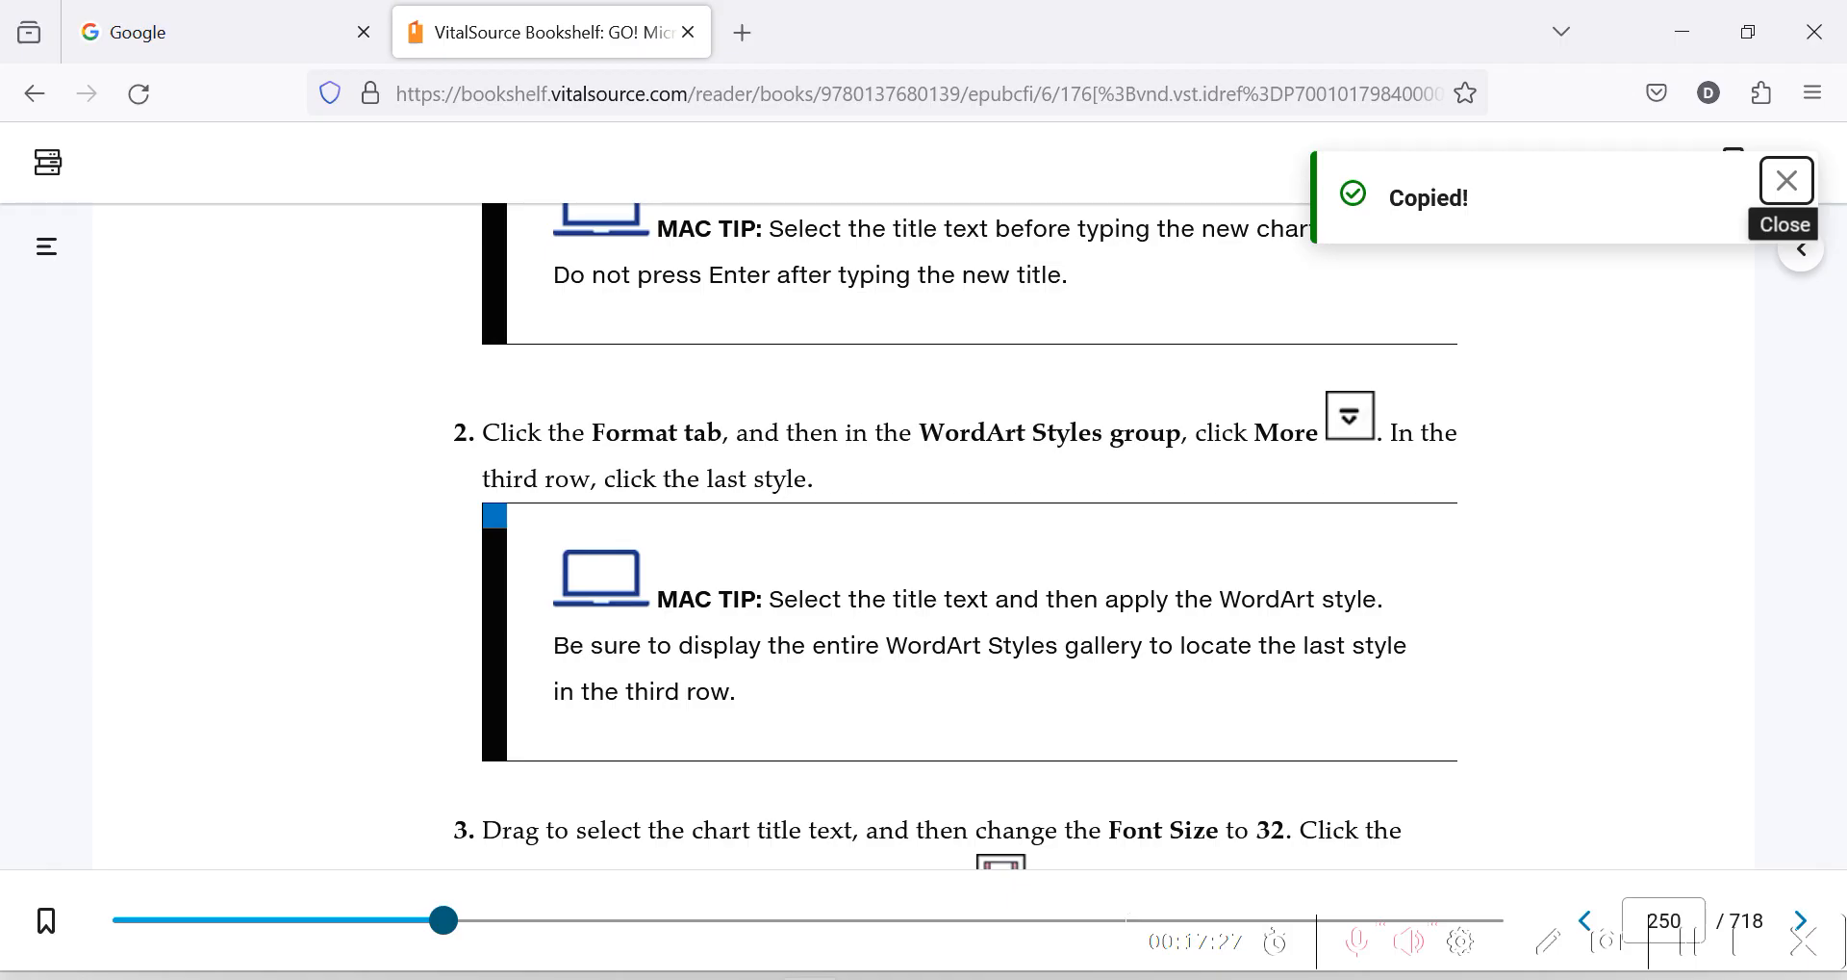
{"action": "key", "text": "alt+Tab"}
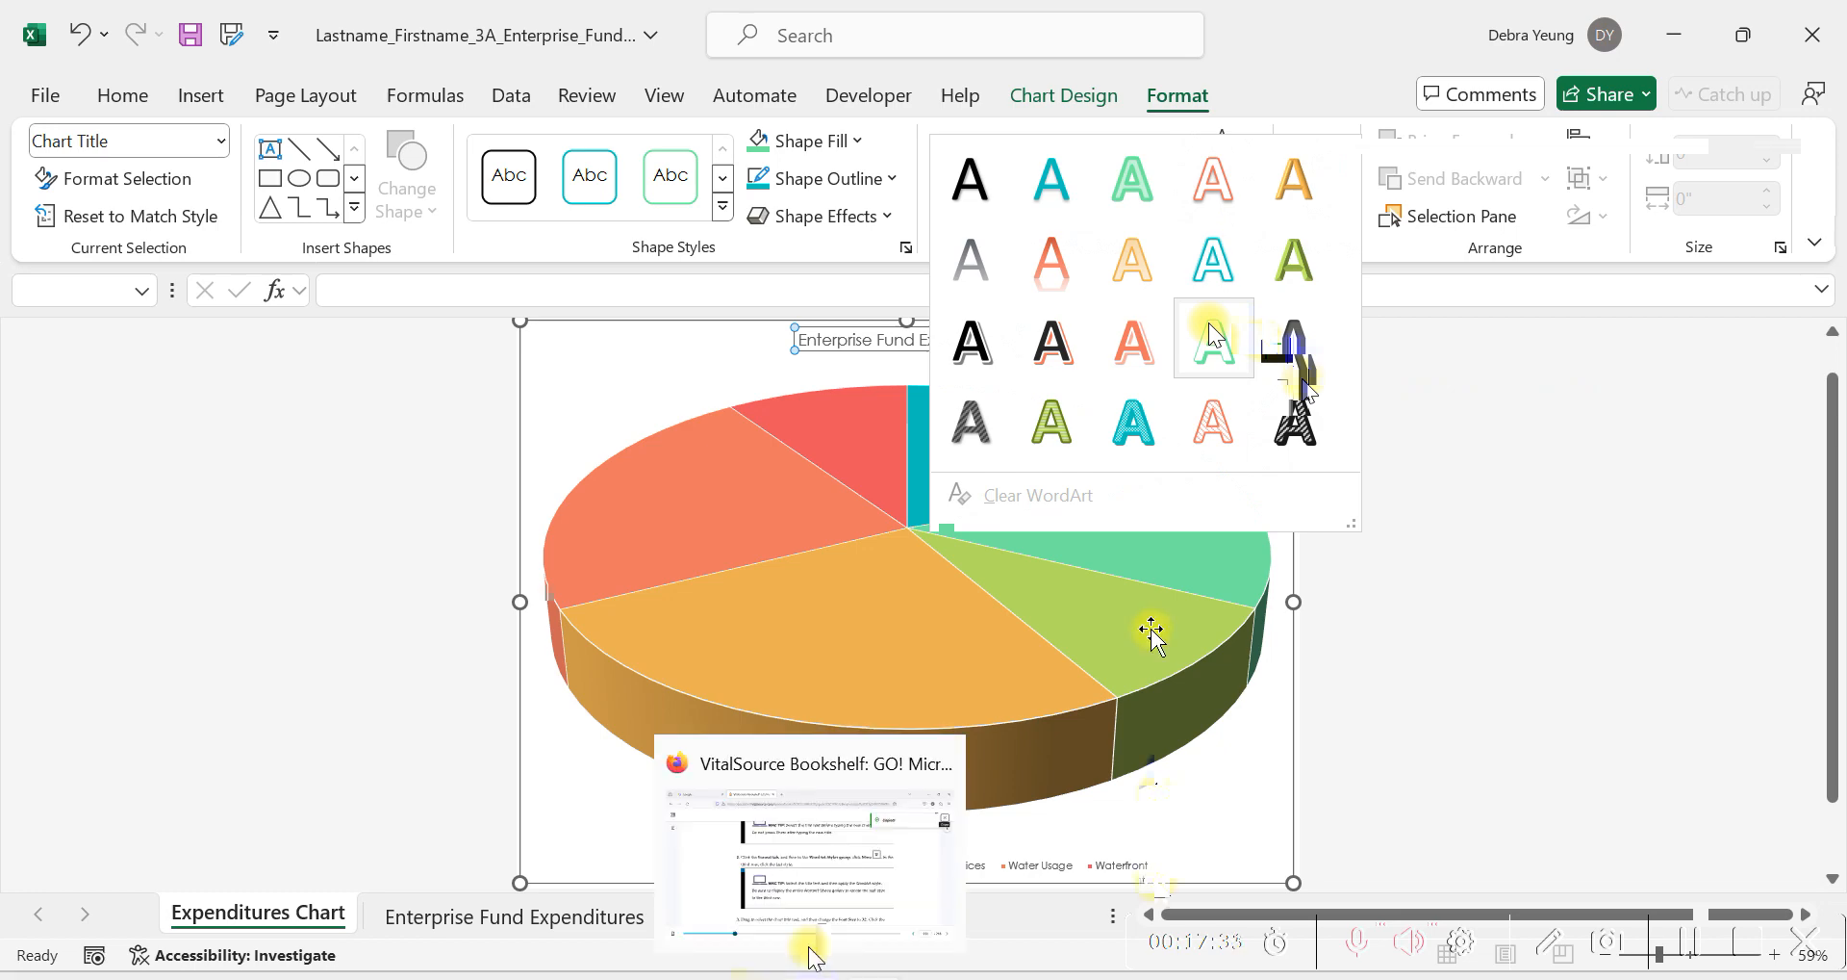
Read step 3 of Activity 3.03 in the VitalSource textbook, and in Excel set the whole chart title text to font size 32.
{"action": "left_click", "coordinate": [809, 948]}
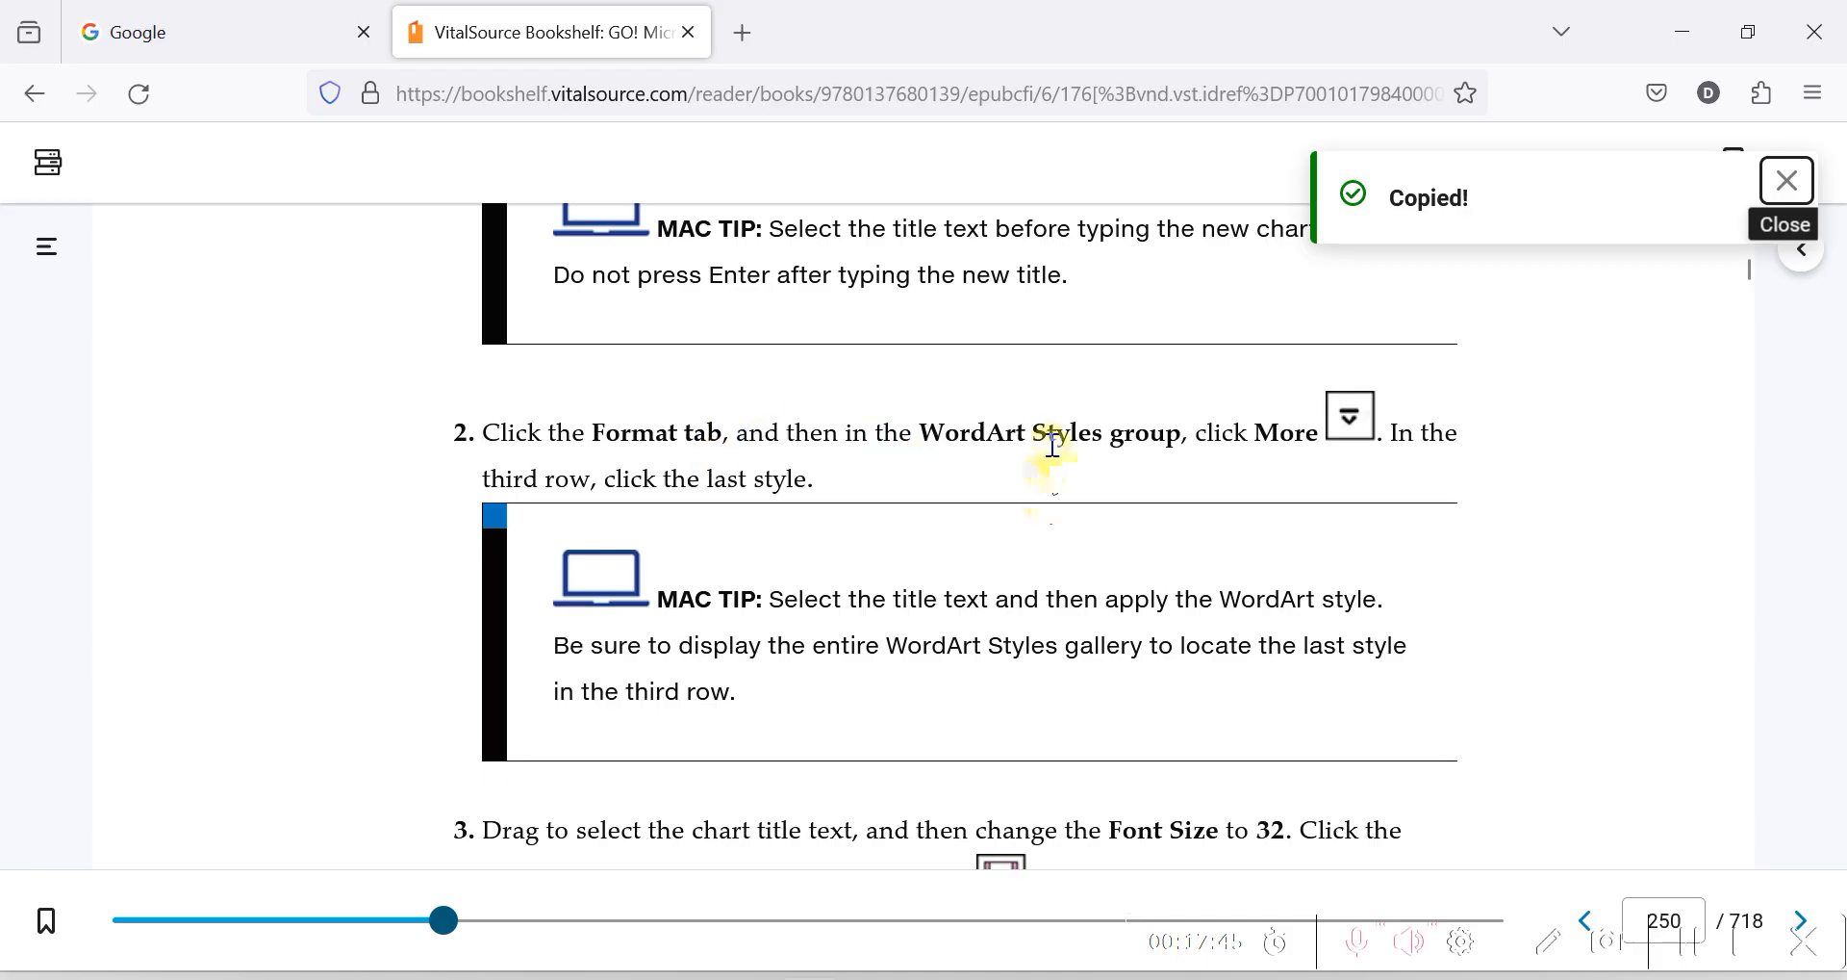
{"action": "scroll", "coordinate": [1043, 476], "scroll_direction": "down", "scroll_amount": 2}
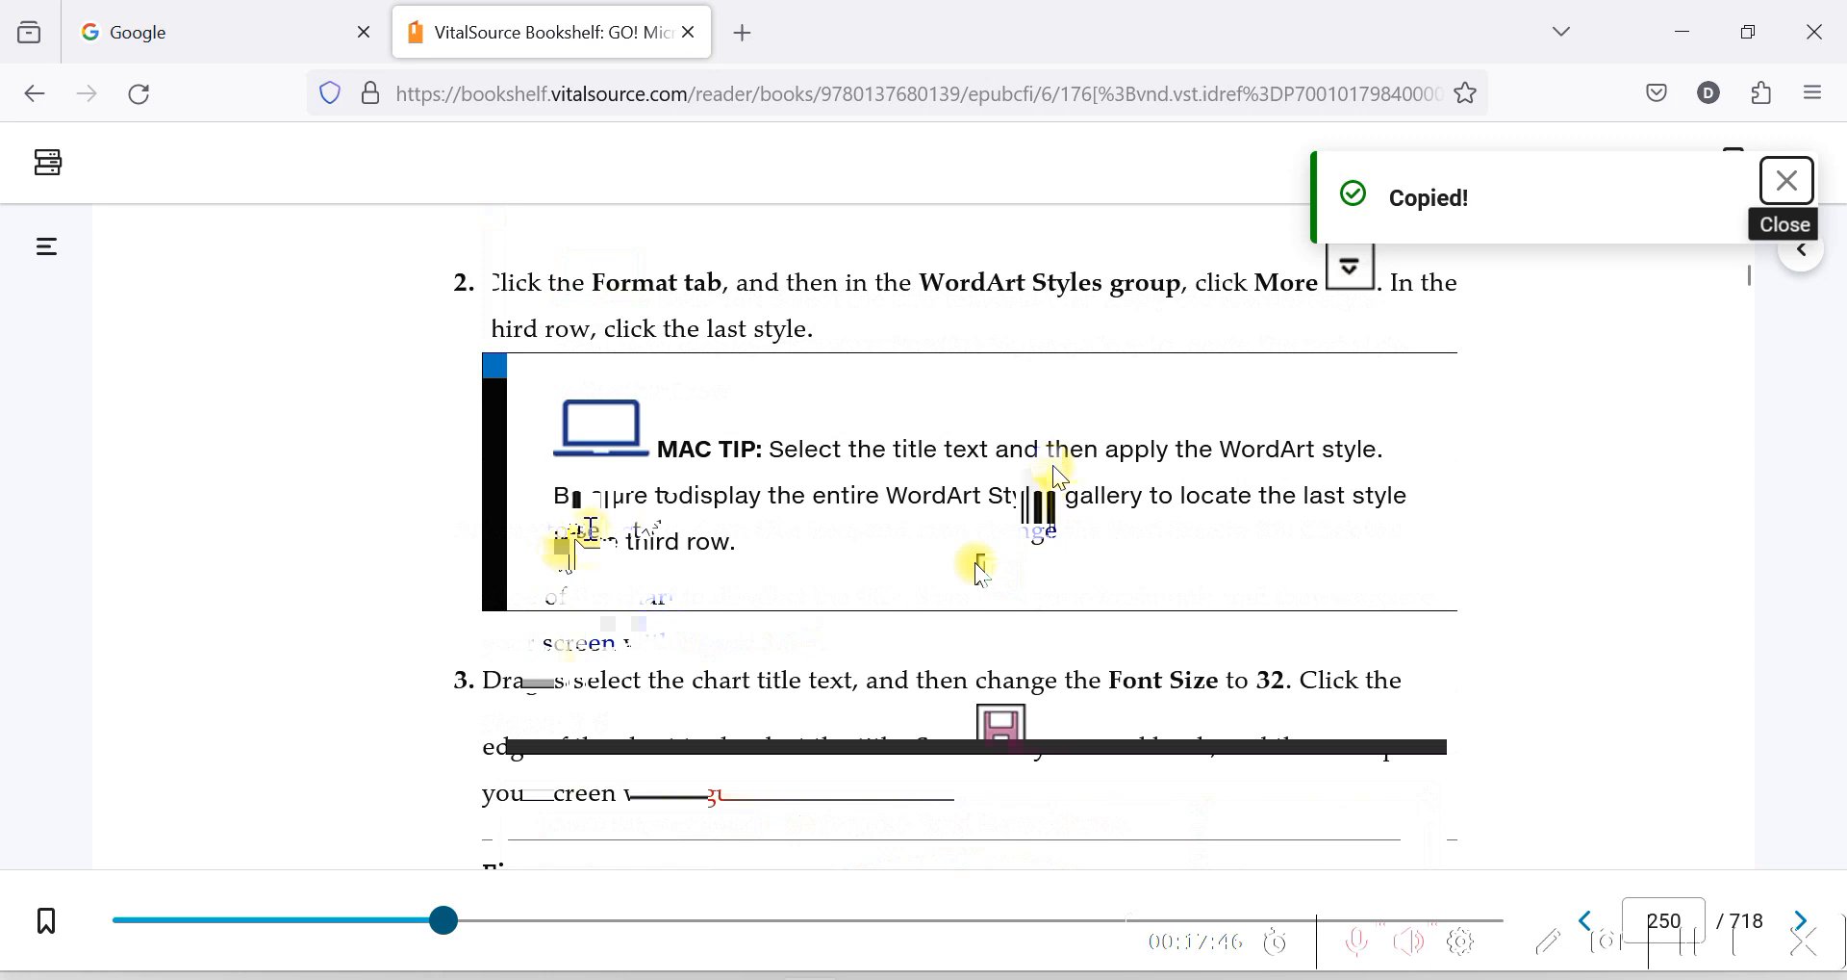
{"action": "scroll", "coordinate": [974, 562], "scroll_direction": "down", "scroll_amount": 2}
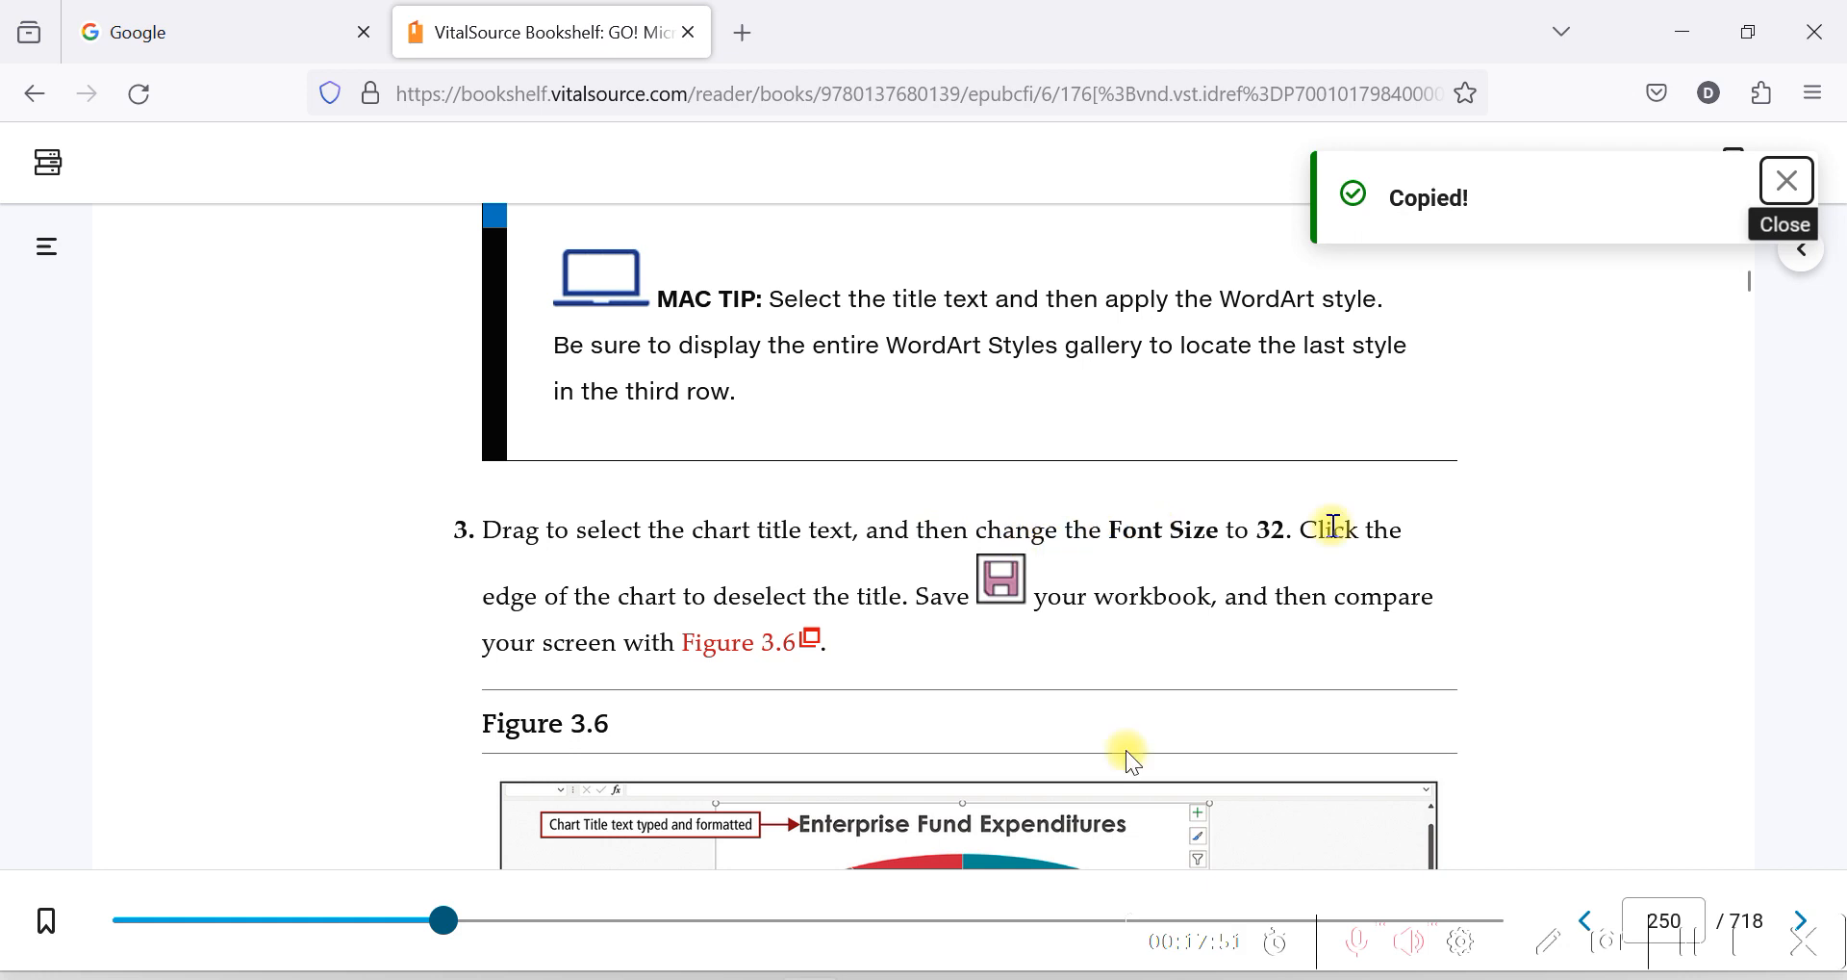
{"action": "mouse_move", "coordinate": [875, 976]}
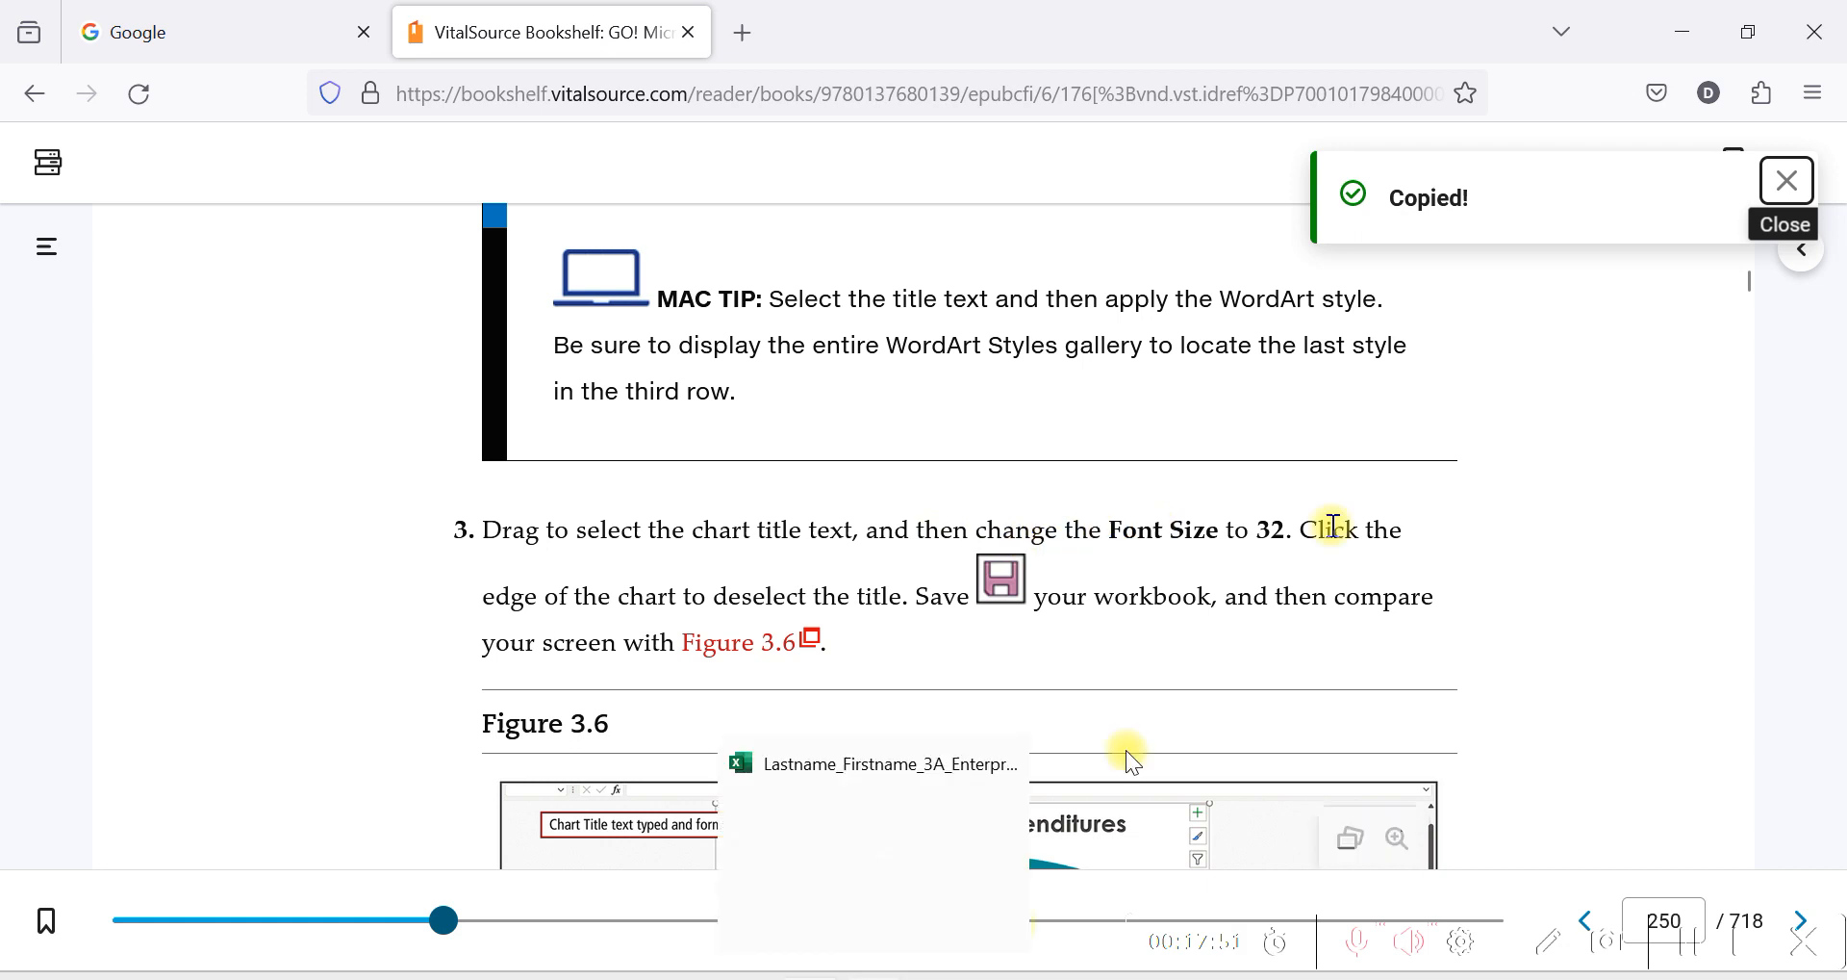
{"action": "left_click", "coordinate": [875, 853]}
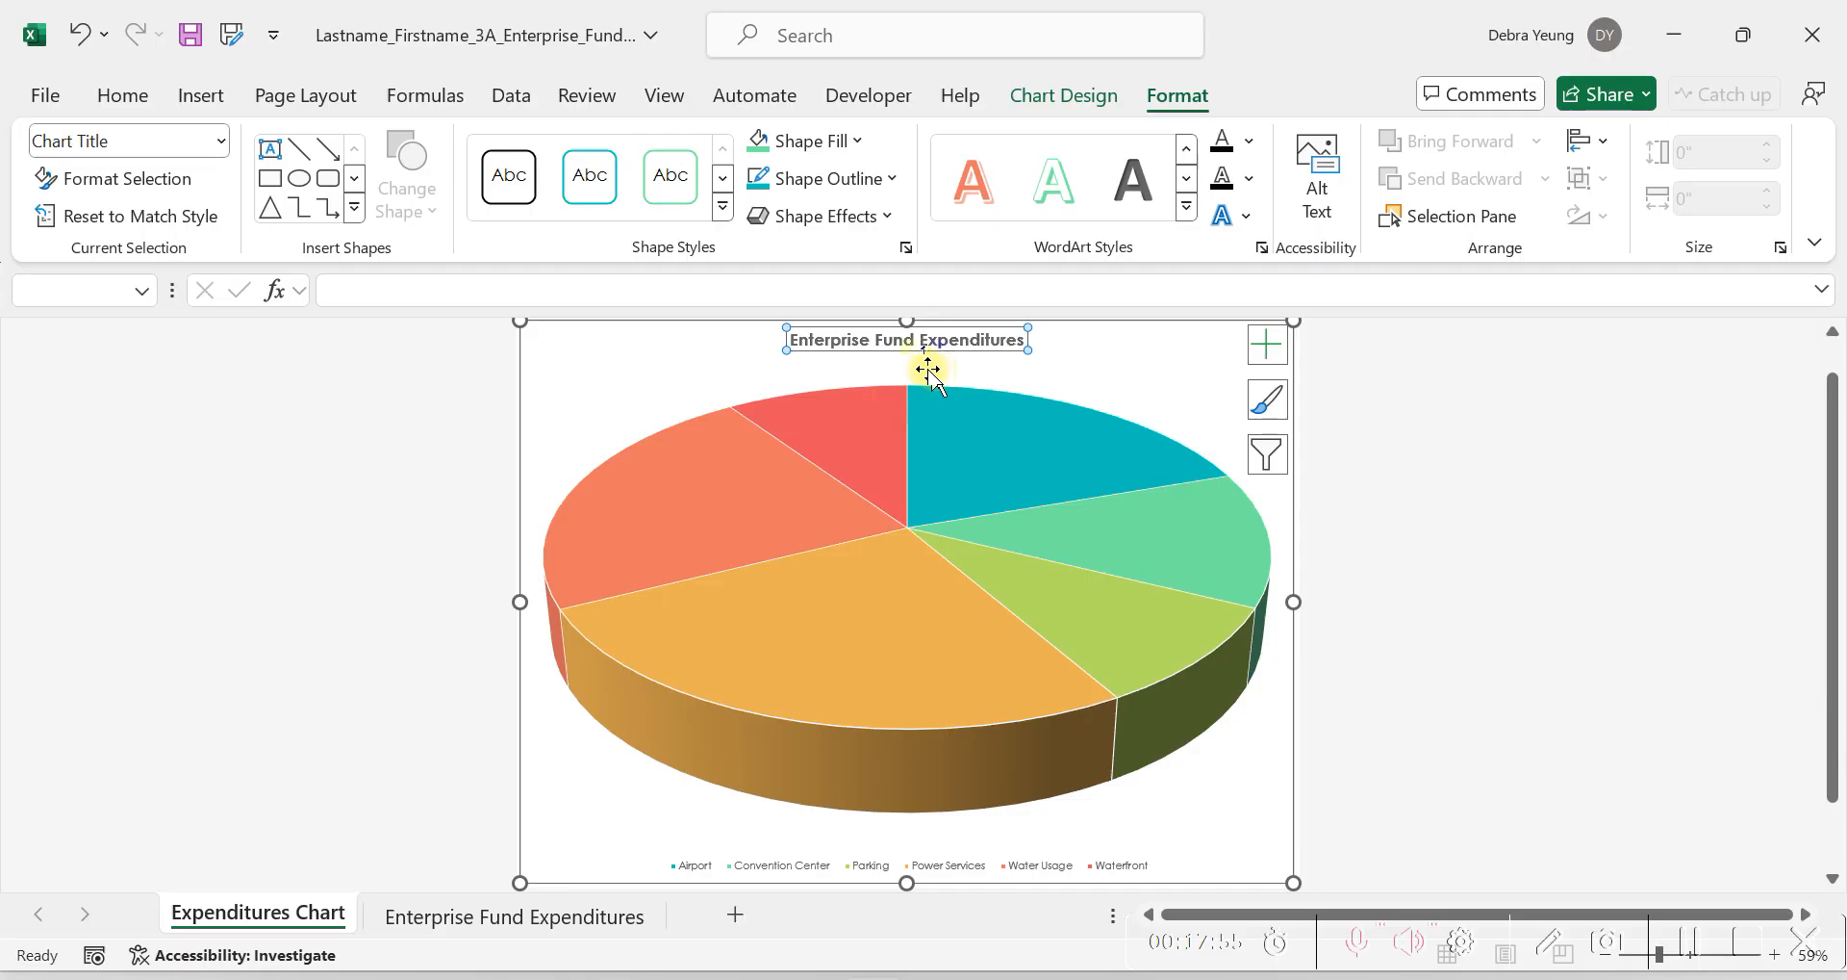
{"action": "left_click", "coordinate": [829, 340]}
{"action": "left_click_drag", "start_coordinate": [792, 342], "coordinate": [914, 344]}
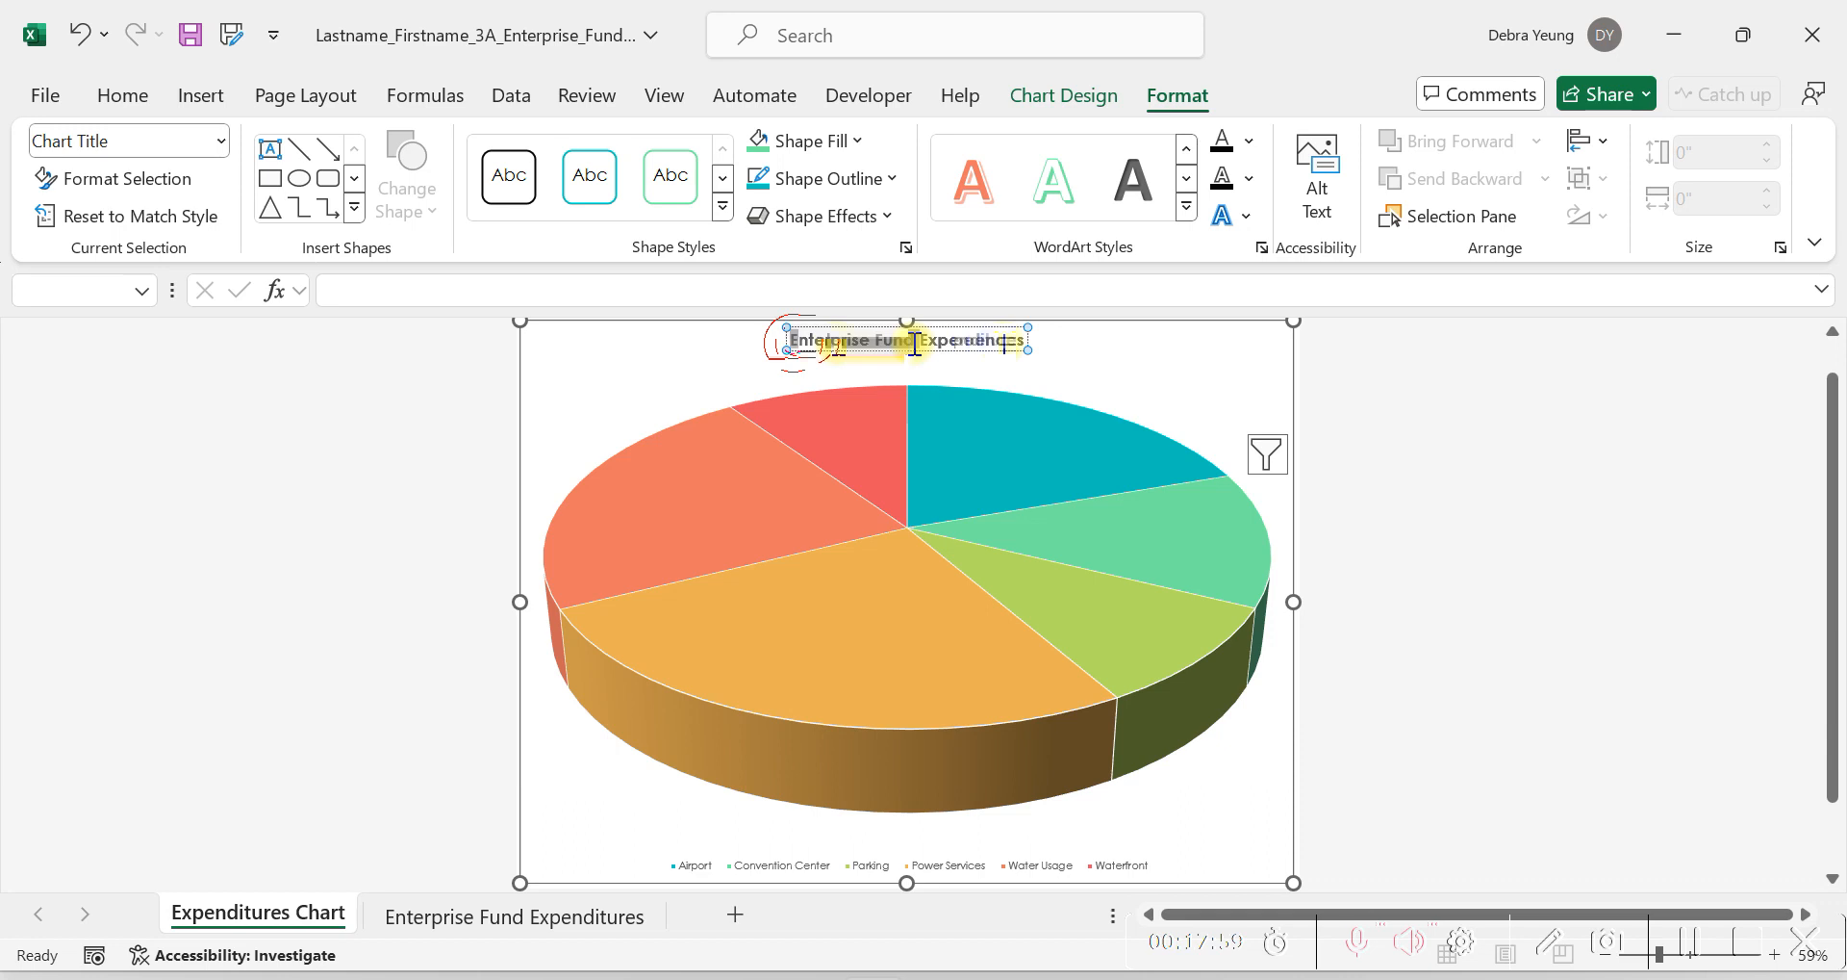
{"action": "left_click_drag", "start_coordinate": [1004, 344], "coordinate": [1022, 343]}
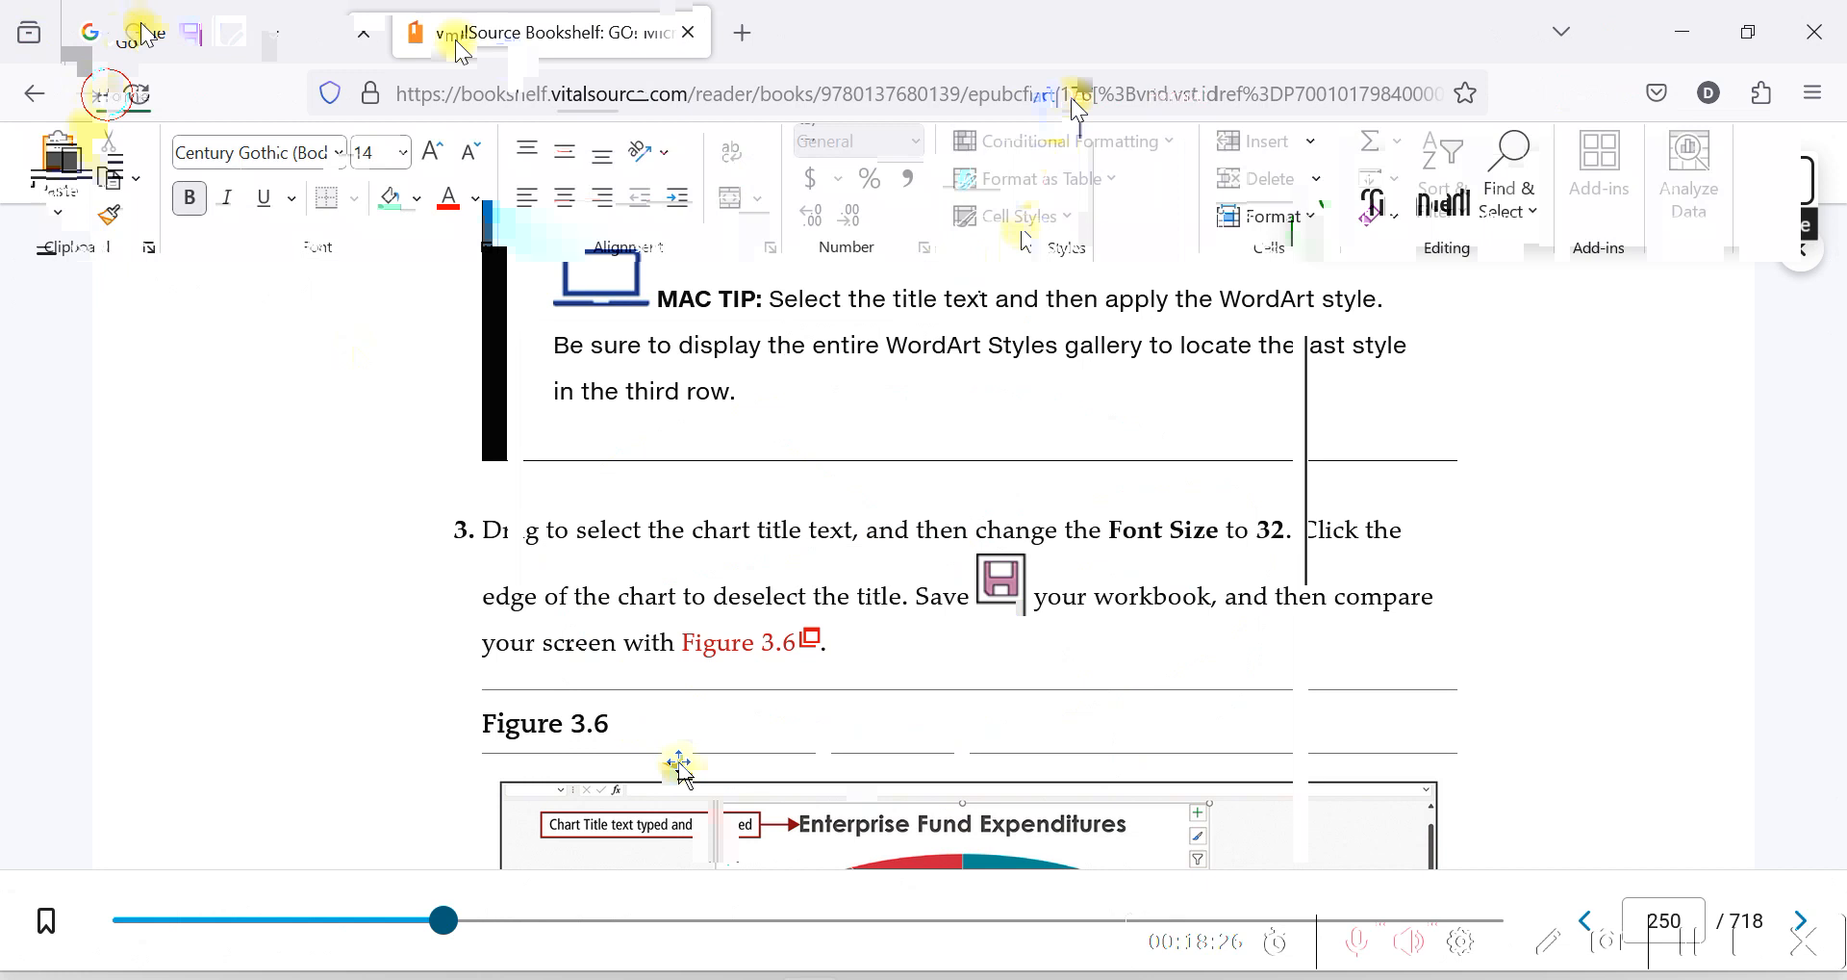
{"action": "left_click", "coordinate": [371, 147]}
{"action": "type", "text": "3"}
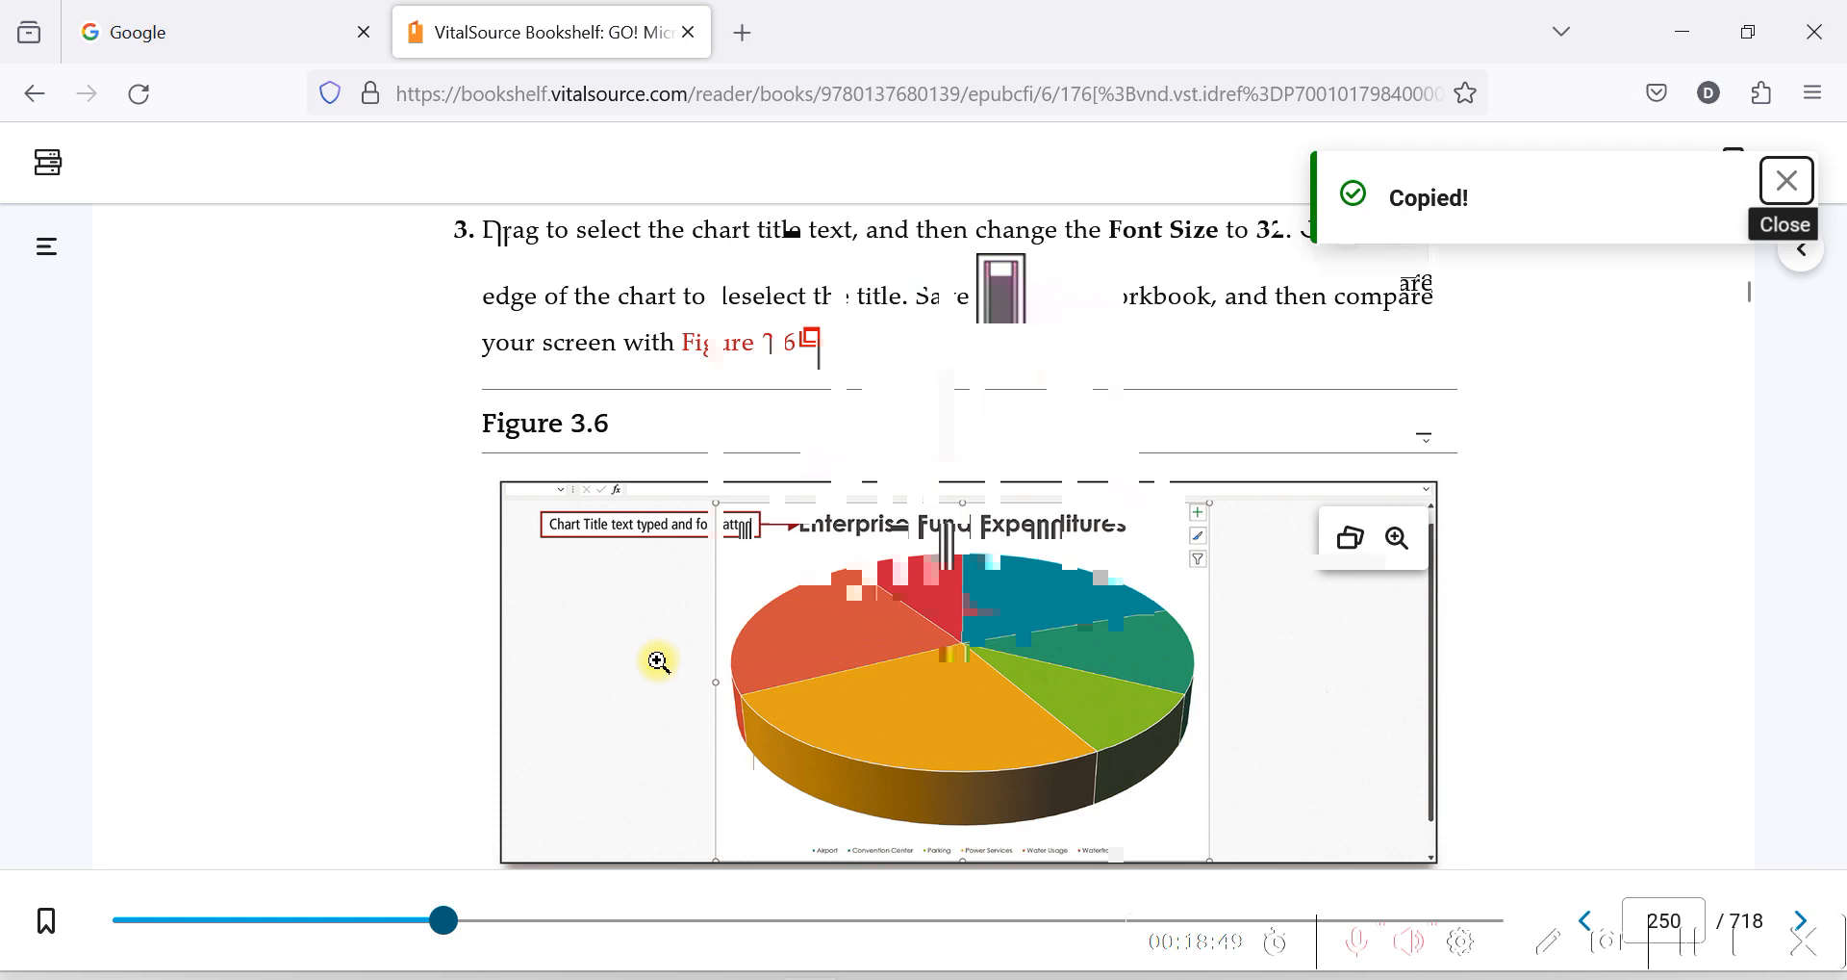
Review Figure 3.6 and the introduction to Activity 3.04 on removing the legend and adding data labels in the VitalSource textbook.
{"action": "scroll", "coordinate": [658, 659], "scroll_direction": "down", "scroll_amount": 5}
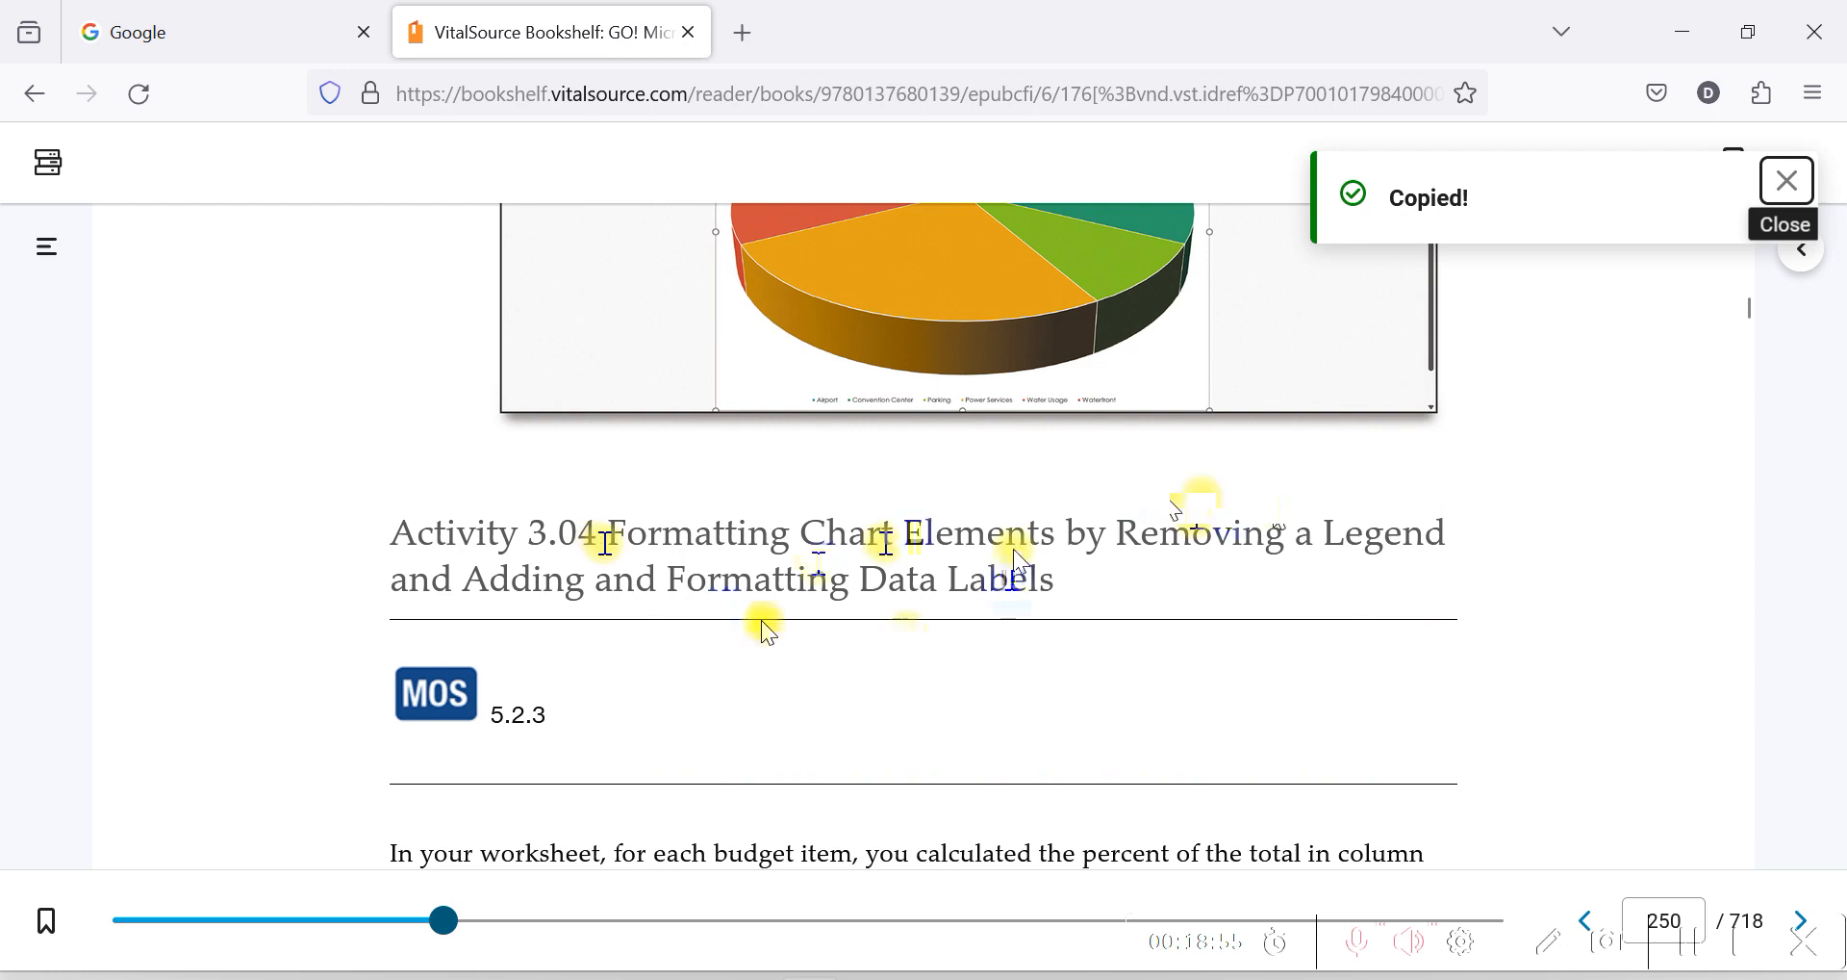
{"action": "scroll", "coordinate": [763, 625], "scroll_direction": "down", "scroll_amount": 2}
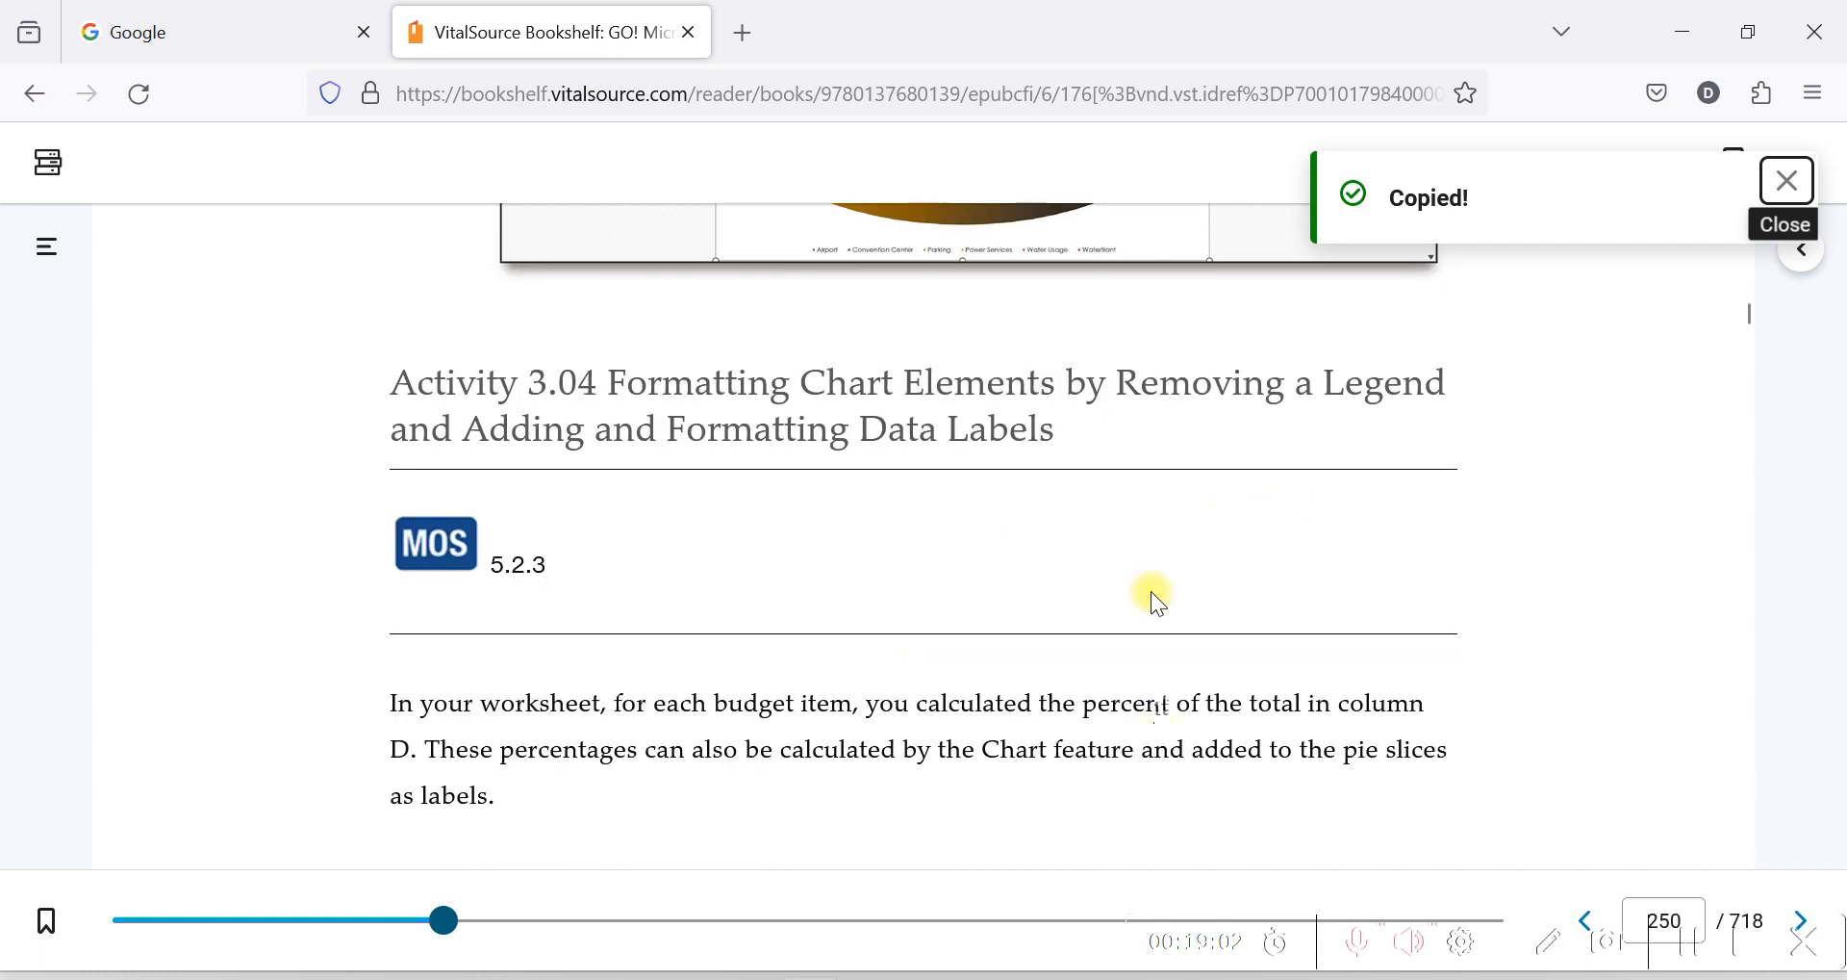
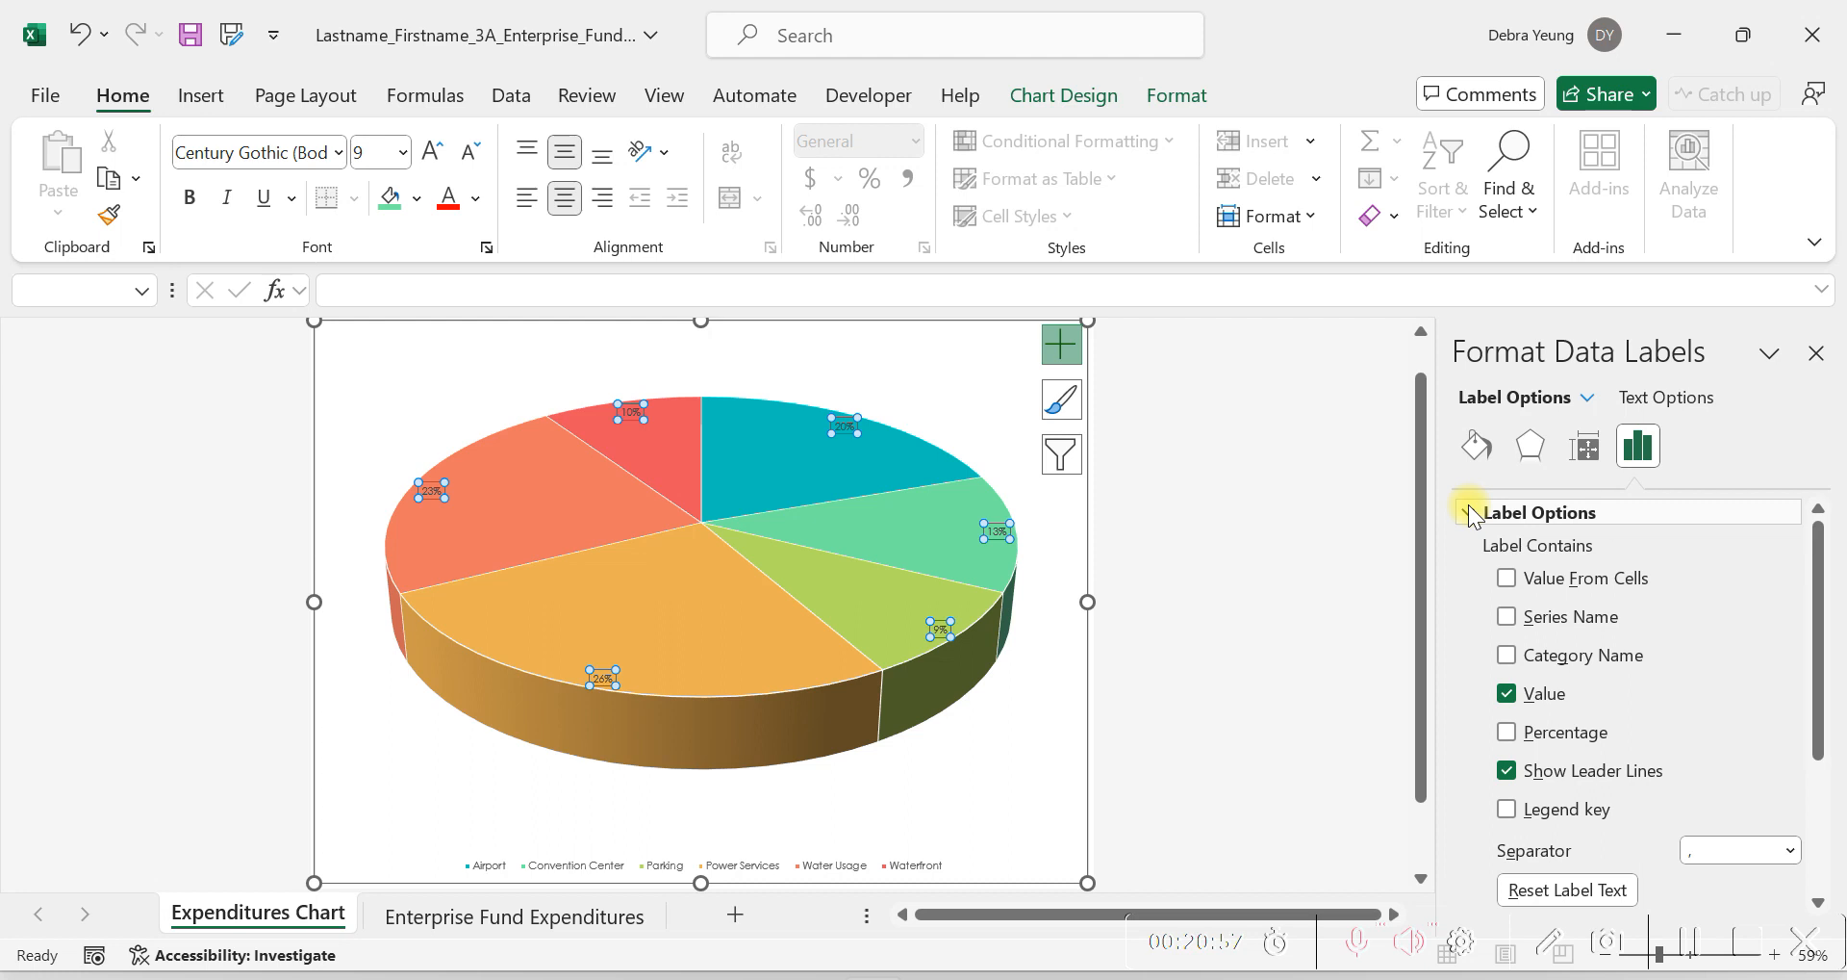
Check step 4 of Activity 3.04 in the VitalSource textbook and, in Excel, show only Category Name and Percentage in the pie chart's data labels.
{"action": "left_click", "coordinate": [1470, 515]}
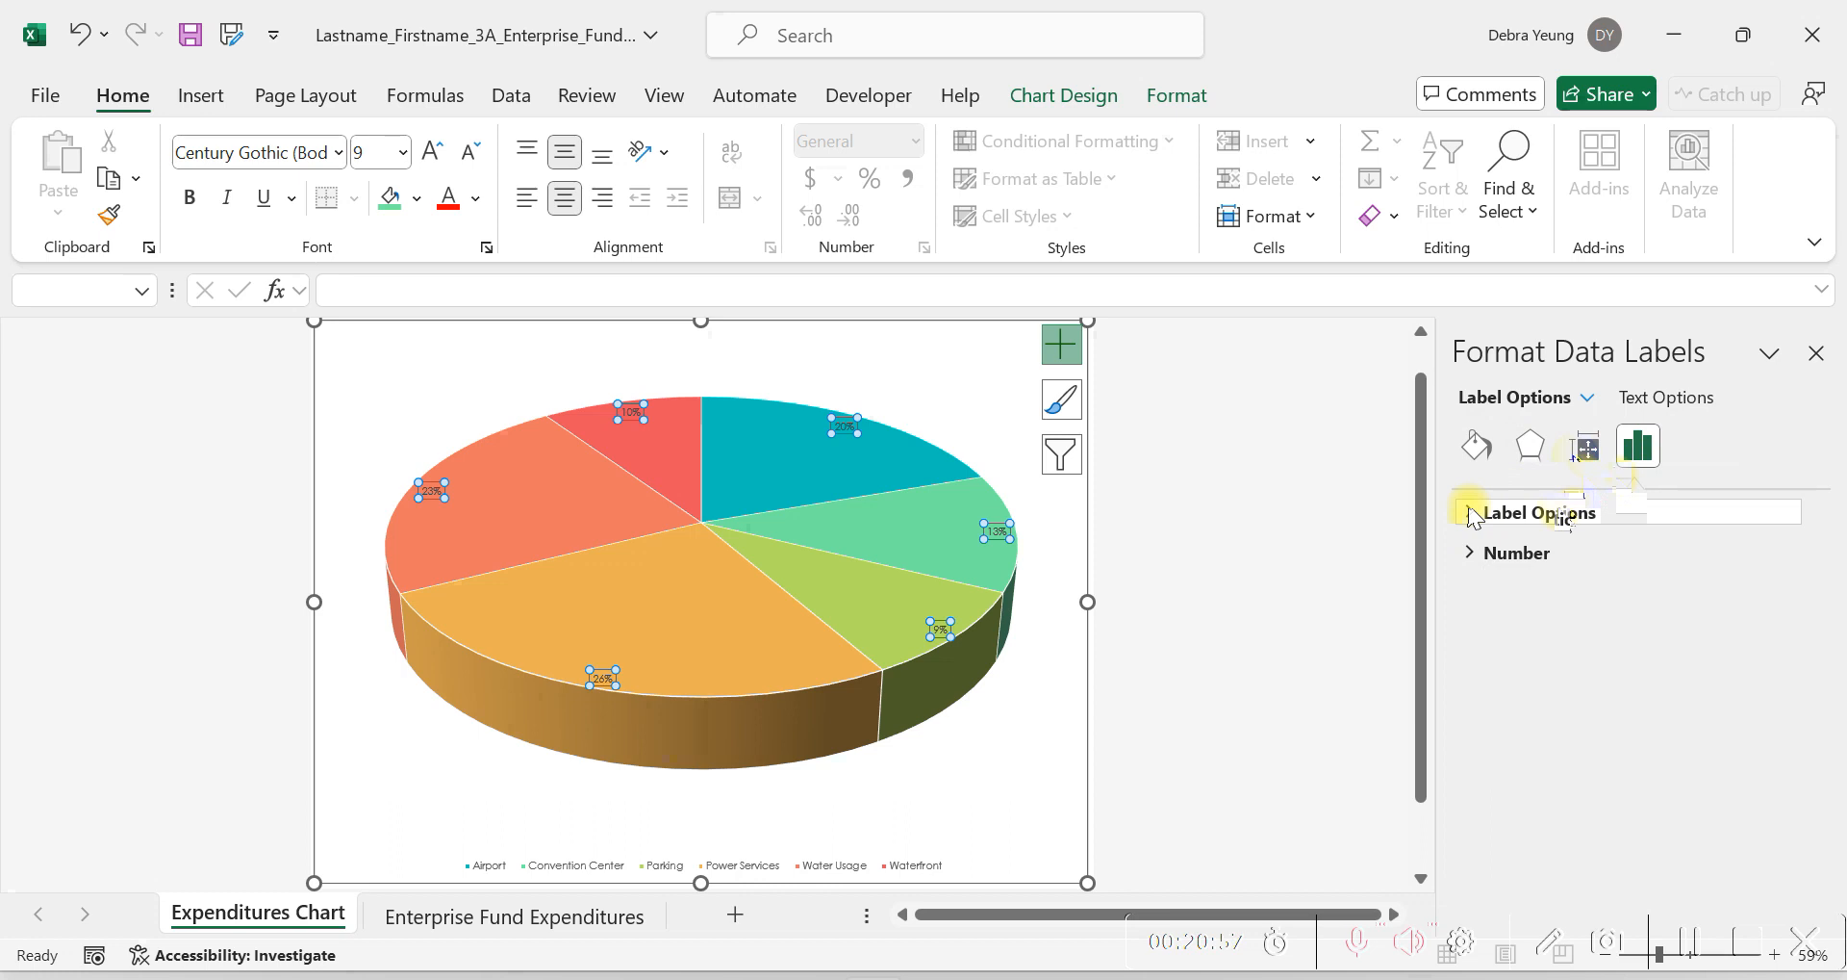
{"action": "left_click", "coordinate": [1473, 515]}
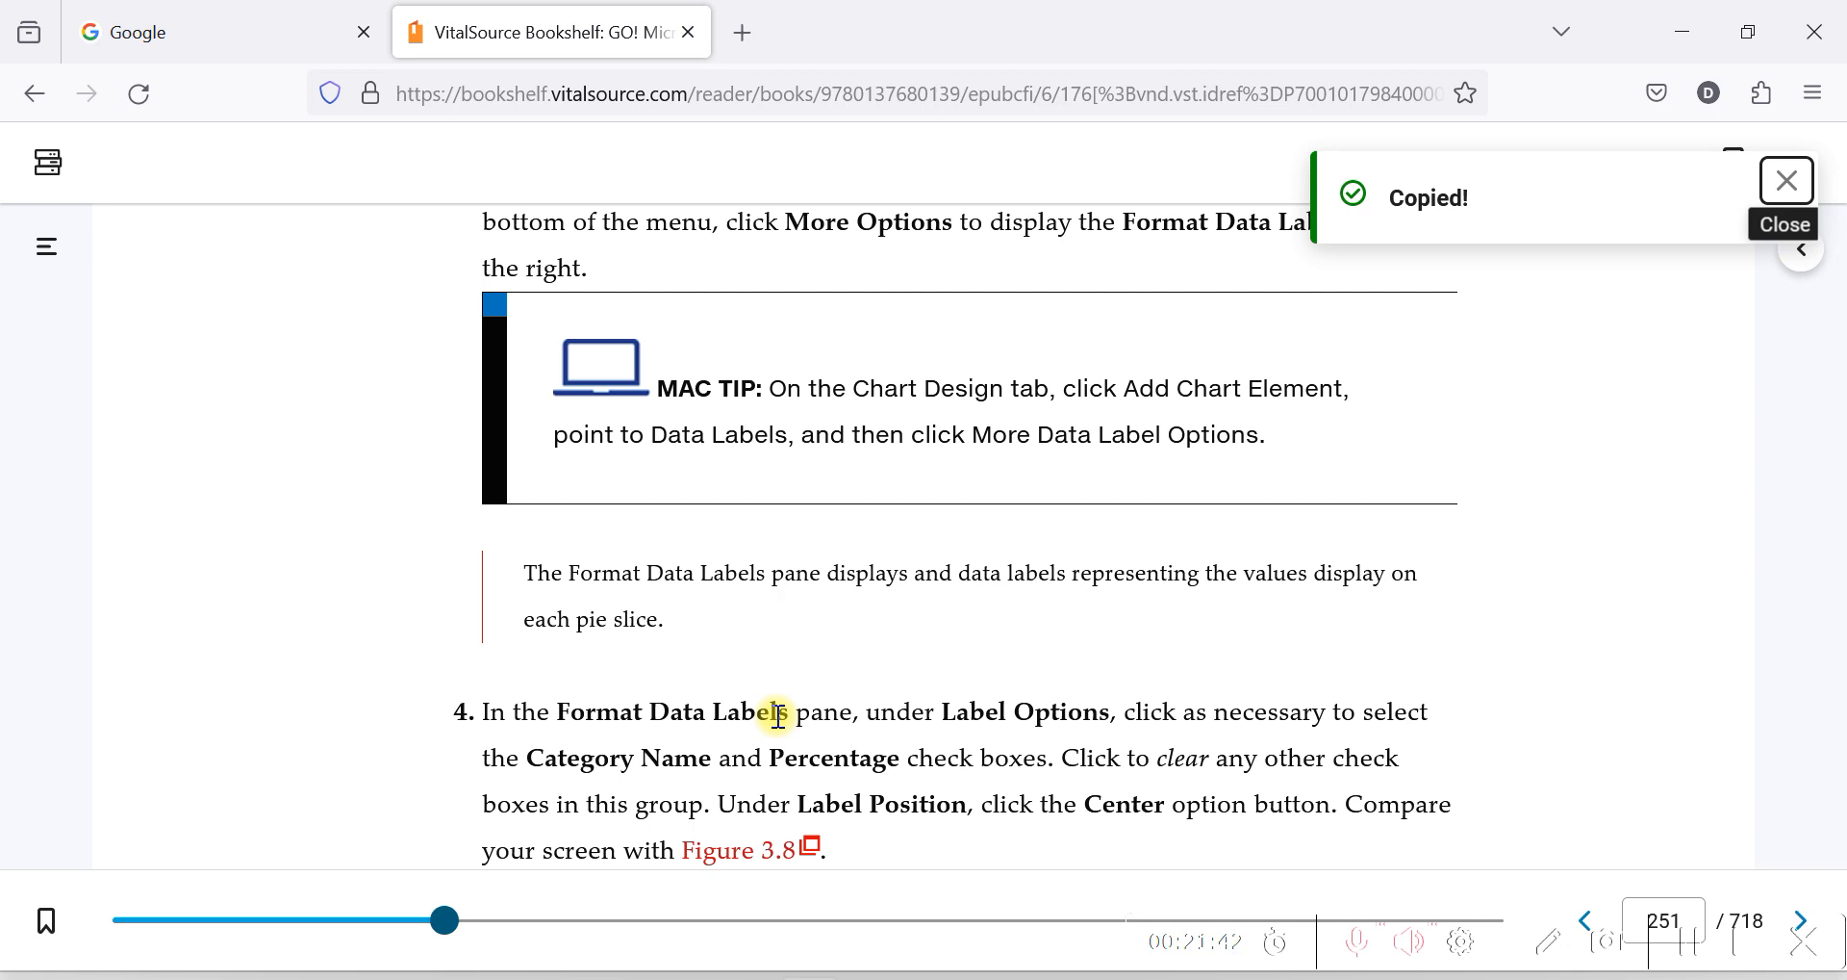
{"action": "left_click", "coordinate": [728, 975]}
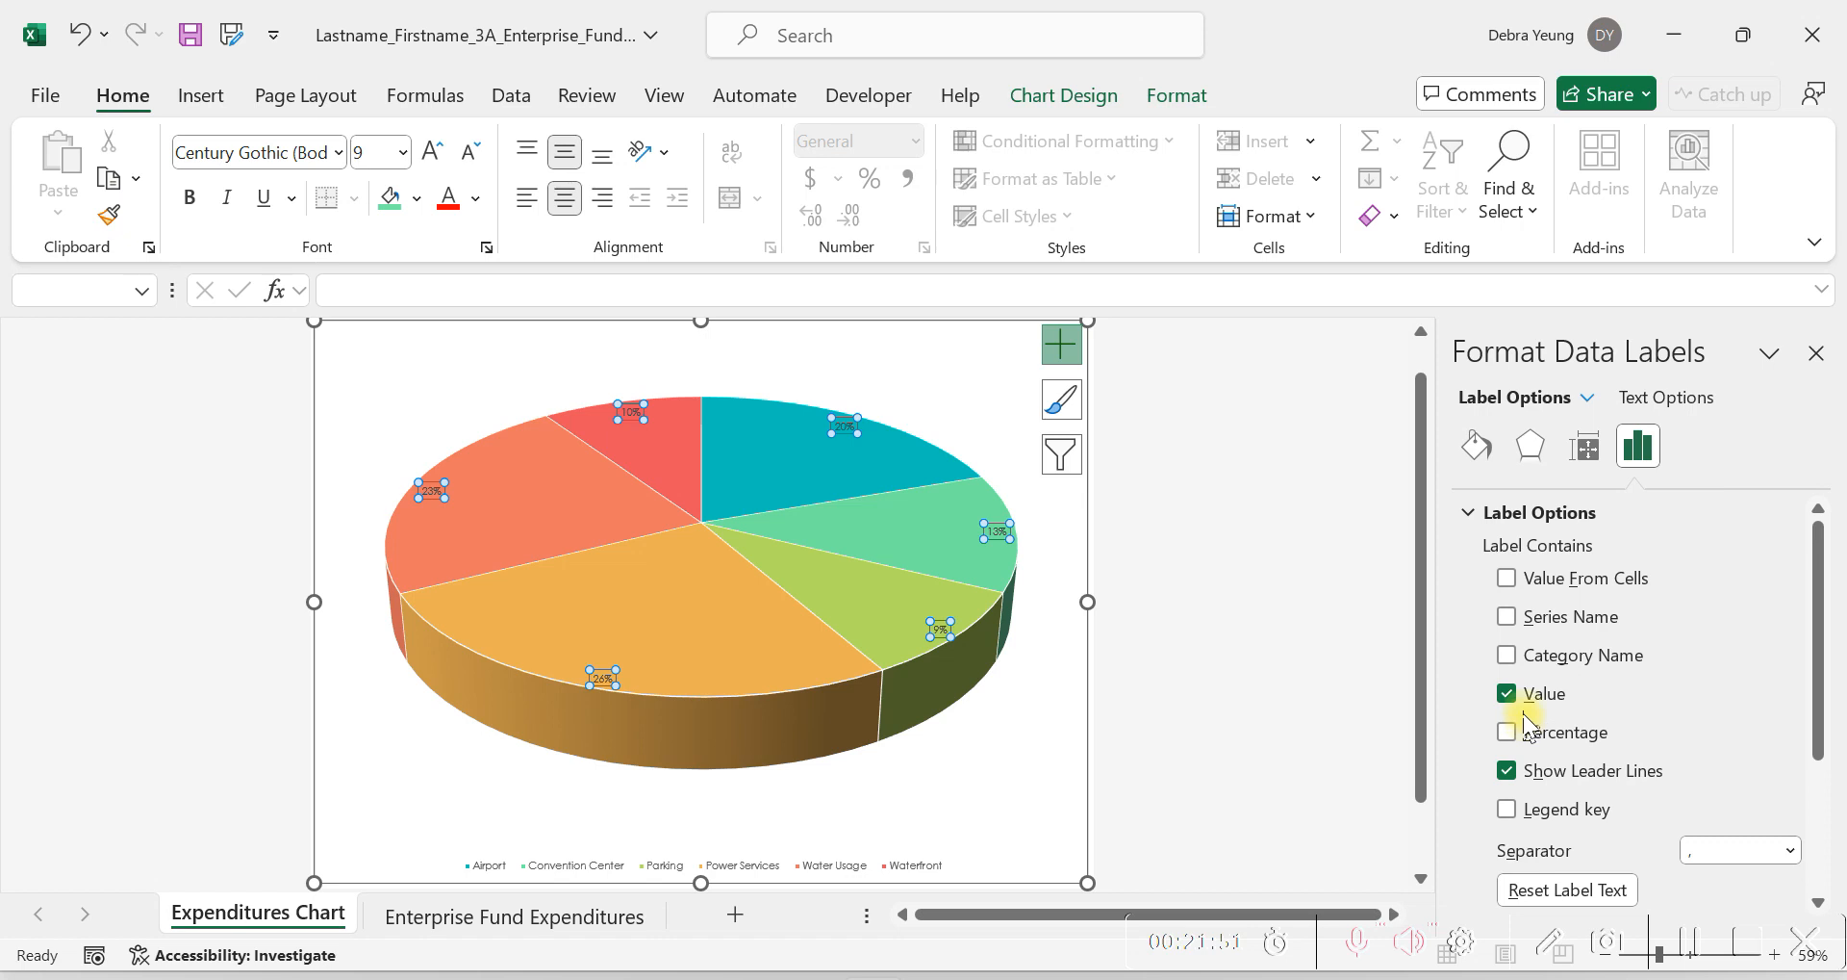
{"action": "left_click", "coordinate": [1526, 716]}
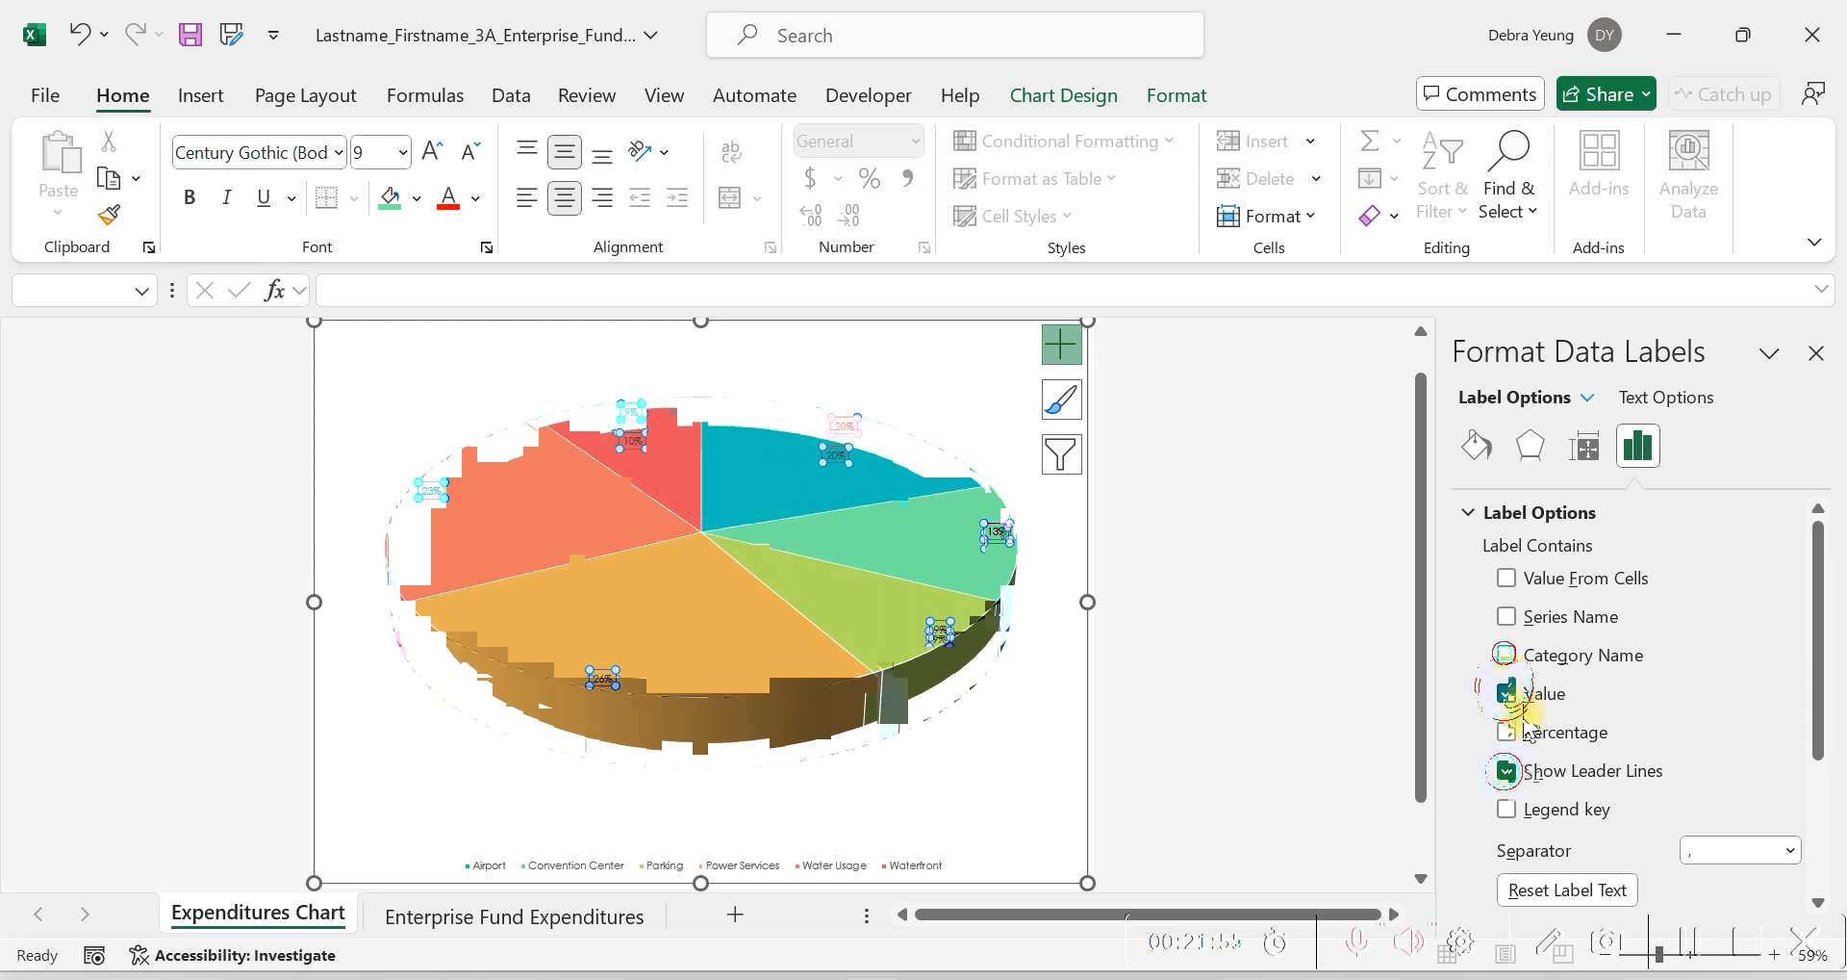
{"action": "left_click", "coordinate": [1518, 772]}
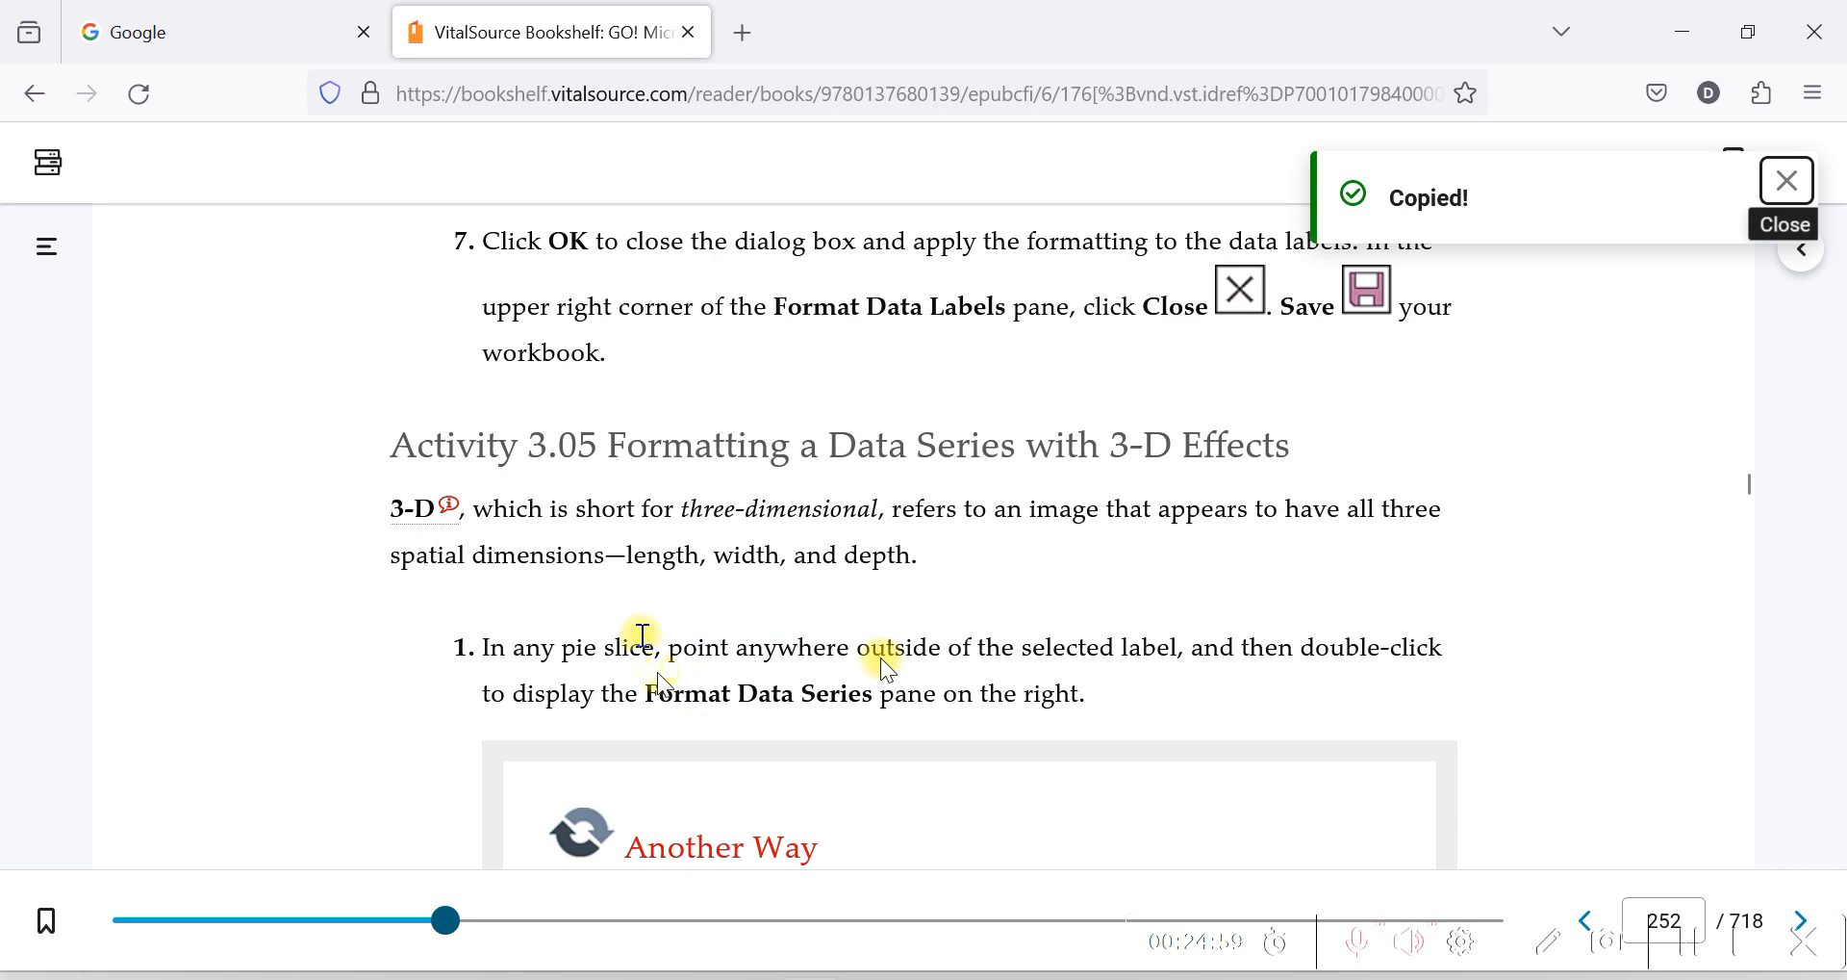
Read step 1 of Activity 3.05 on formatting a data series with 3-D effects and examine its figure in the VitalSource textbook.
{"action": "scroll", "coordinate": [887, 668], "scroll_direction": "down", "scroll_amount": 3}
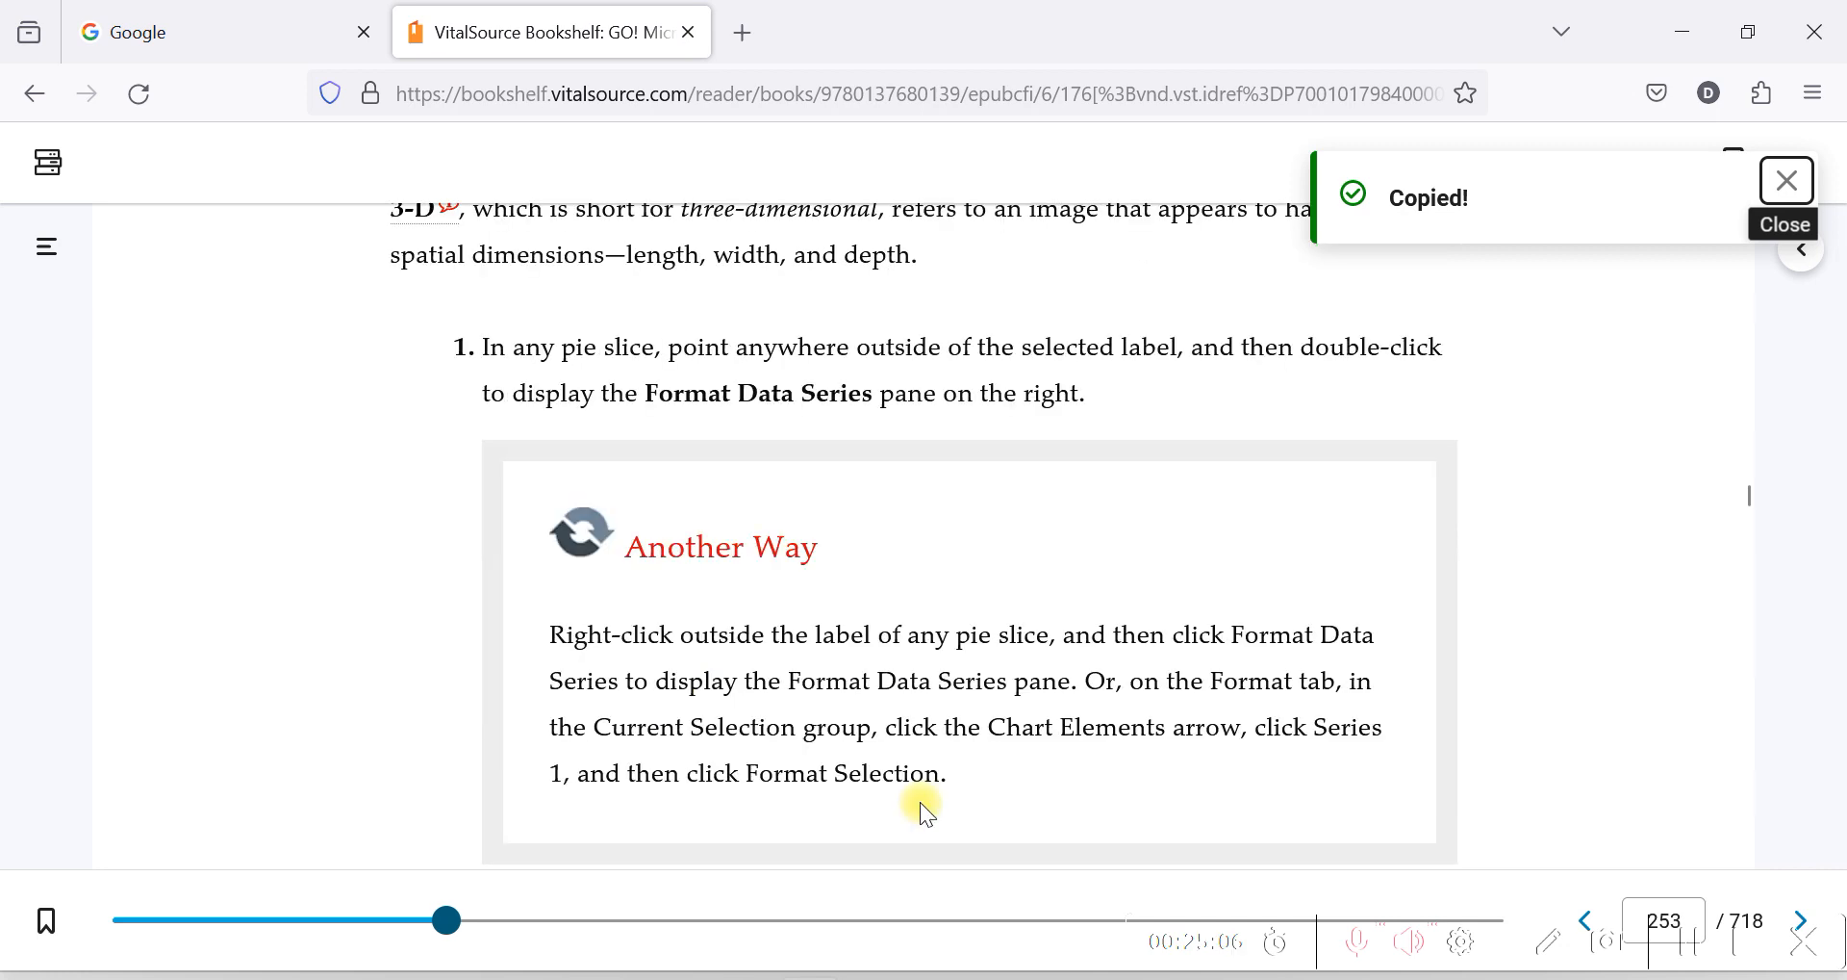
{"action": "scroll", "coordinate": [920, 801], "scroll_direction": "down", "scroll_amount": 6}
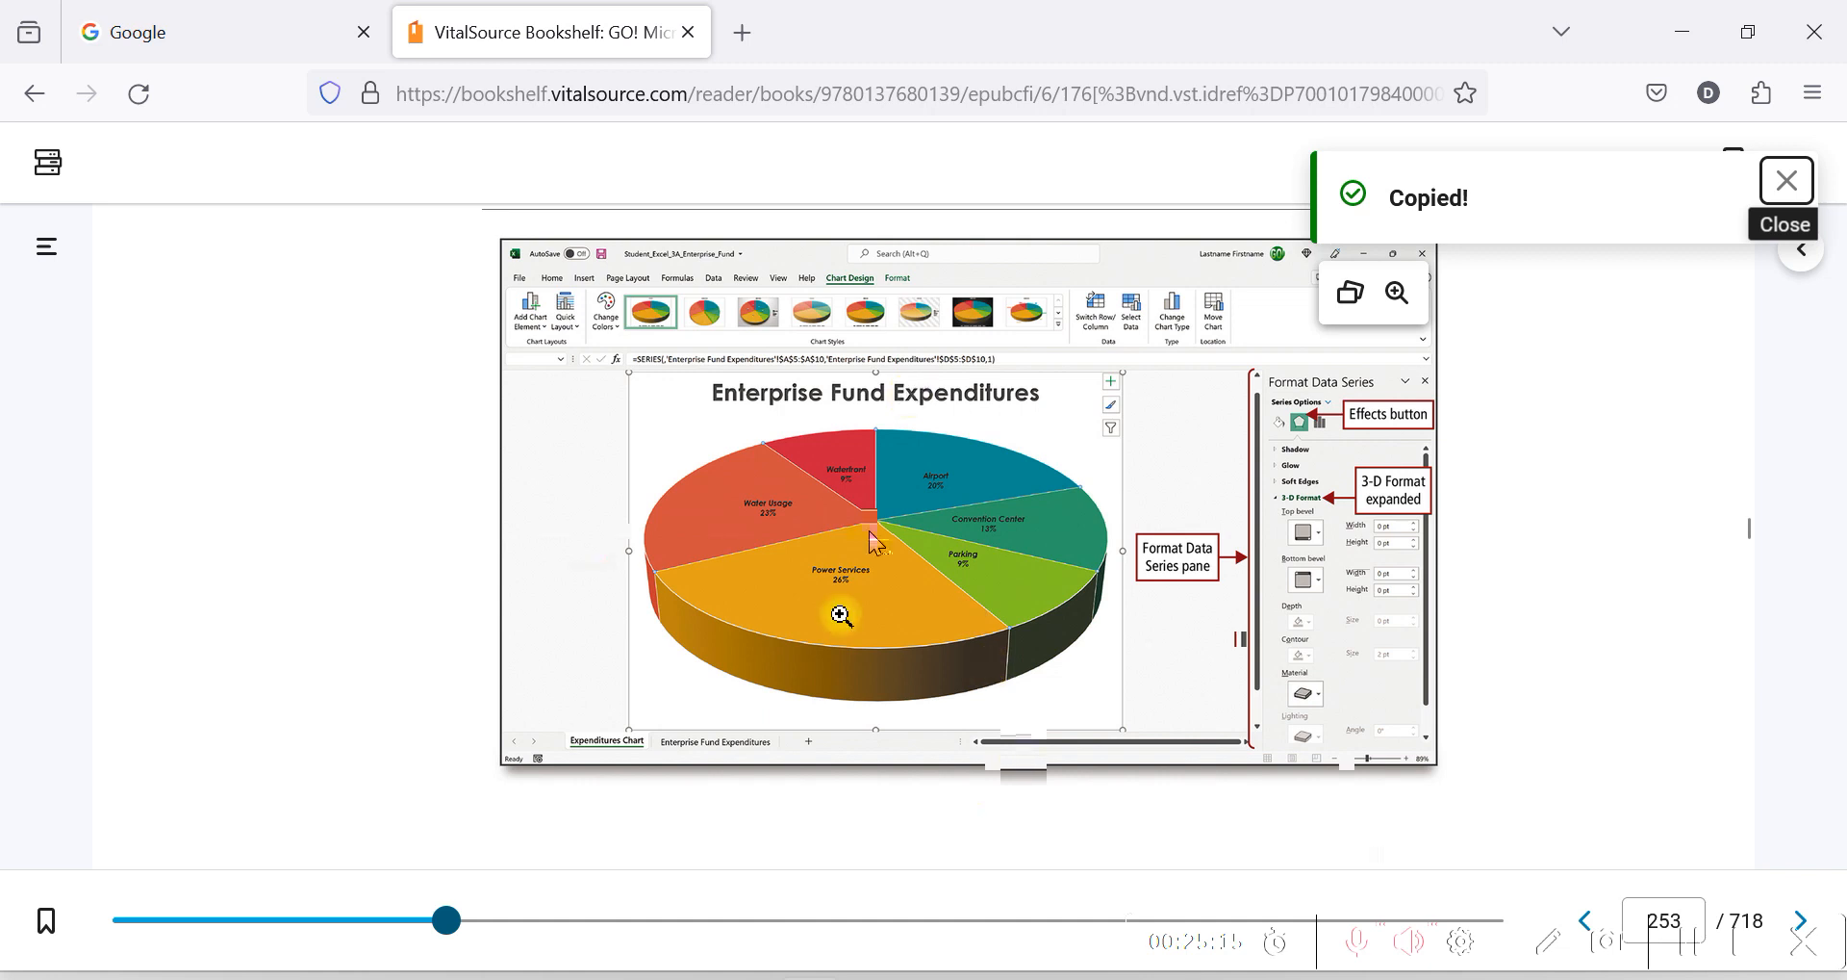
{"action": "scroll", "coordinate": [797, 531], "scroll_direction": "up", "scroll_amount": 5}
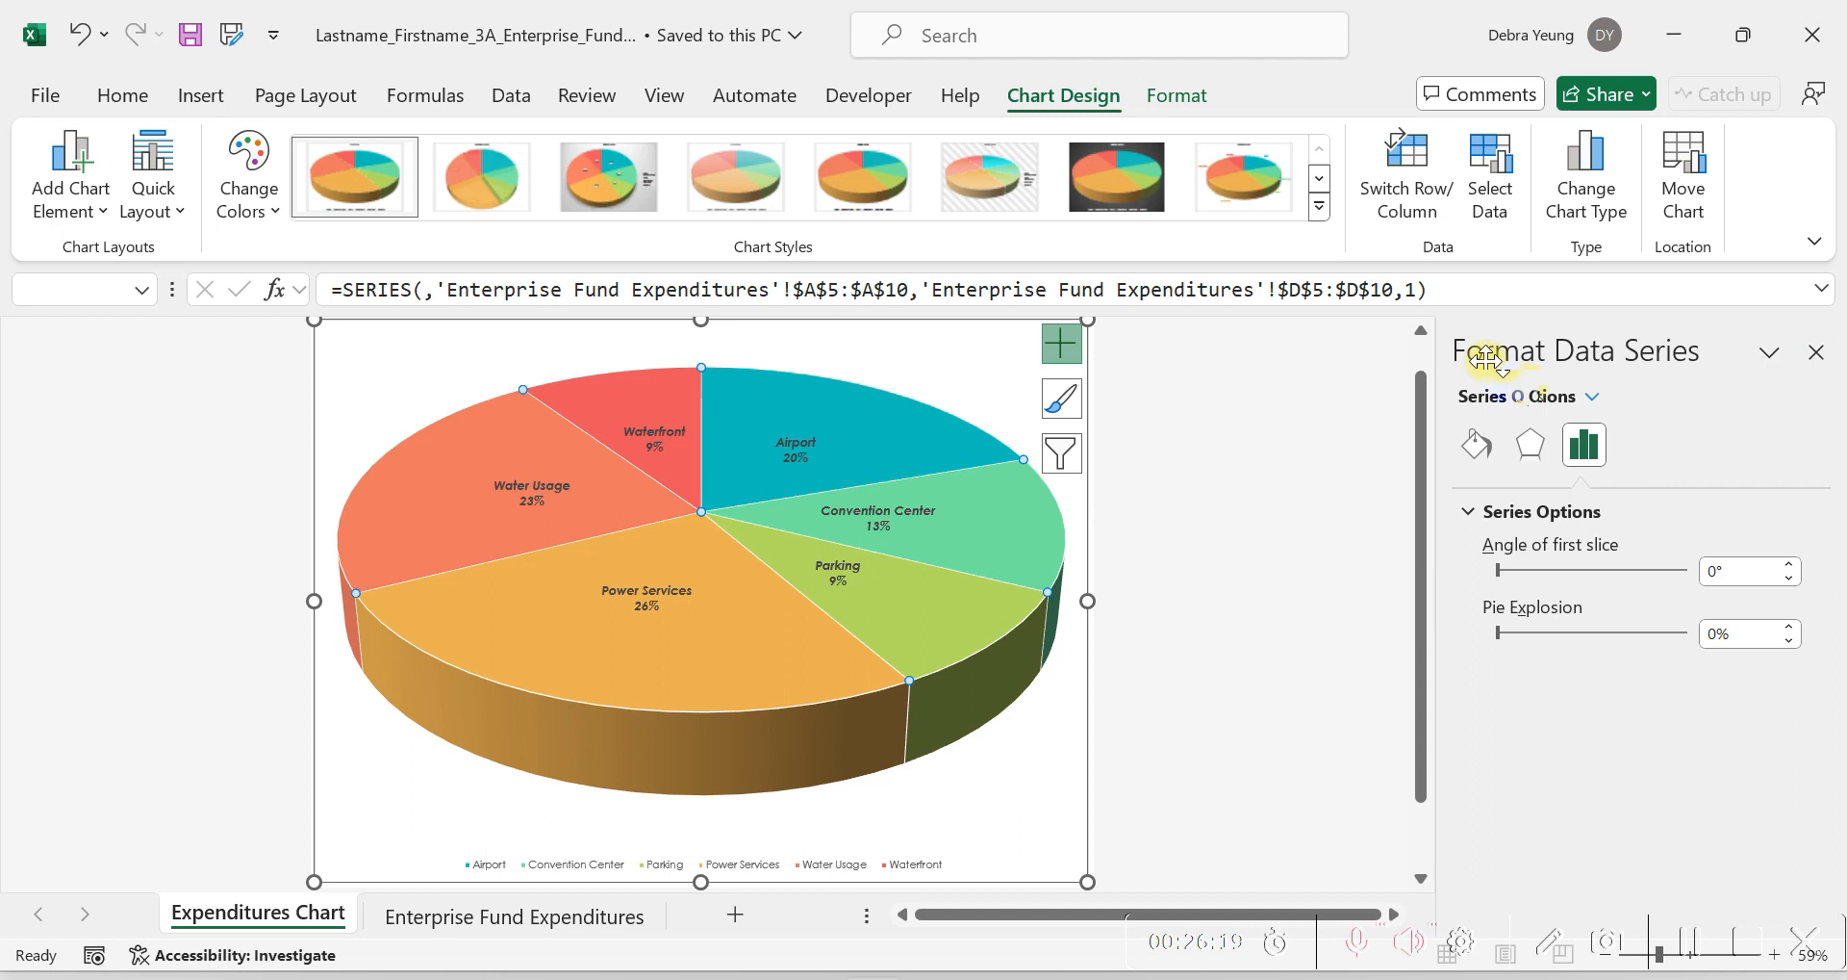
Close the Format Data Series pane in Excel, and review the Another Way tip and the bevel width and height instructions in the VitalSource textbook.
{"action": "left_click", "coordinate": [1813, 360]}
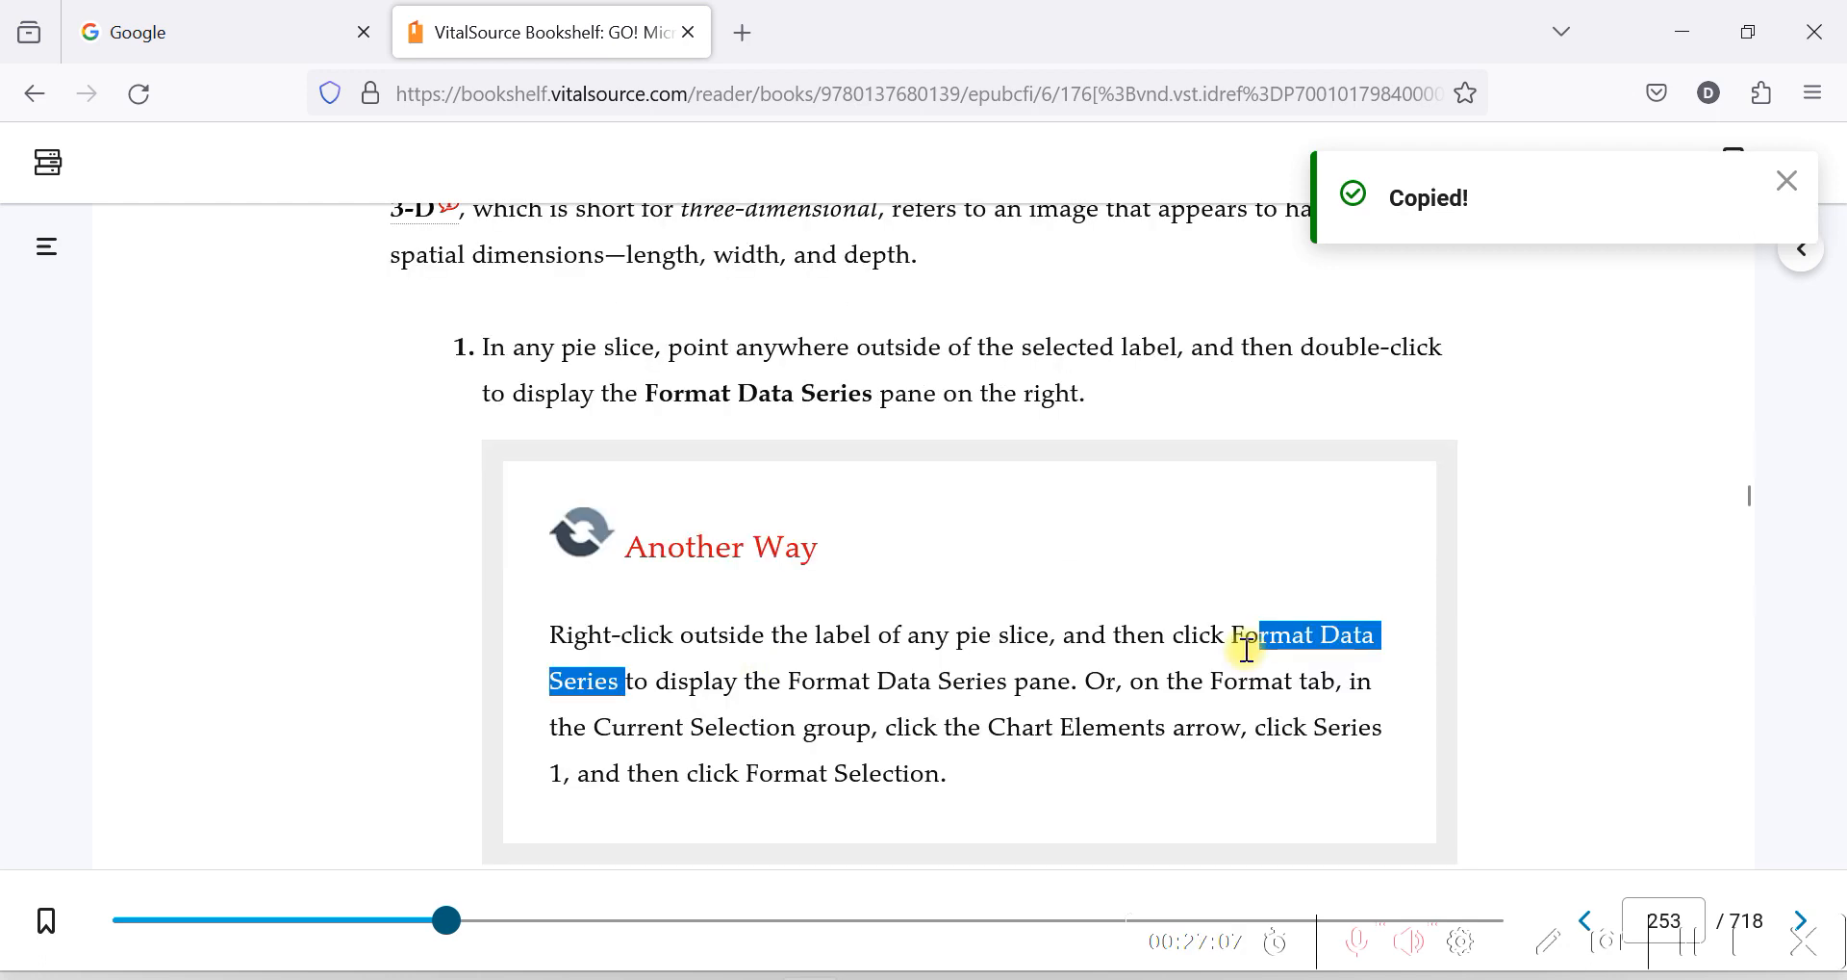
{"action": "left_click_drag", "start_coordinate": [1246, 650], "coordinate": [1234, 644]}
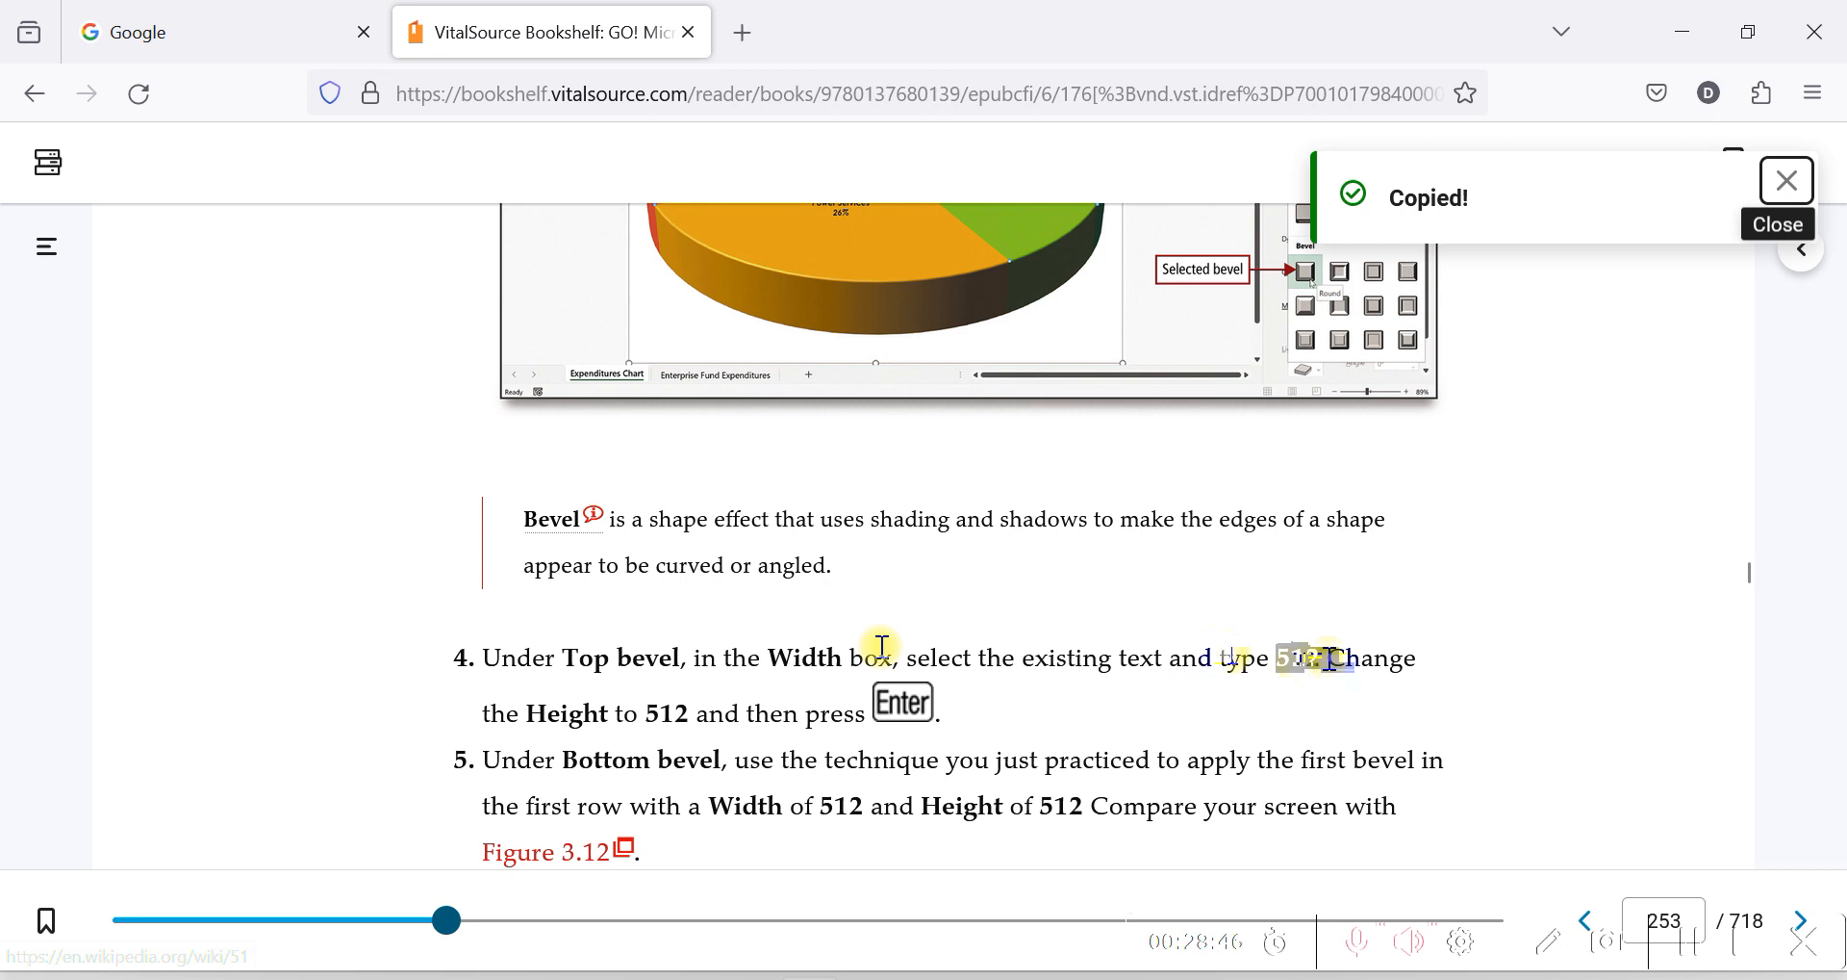
{"action": "left_click", "coordinate": [1155, 659]}
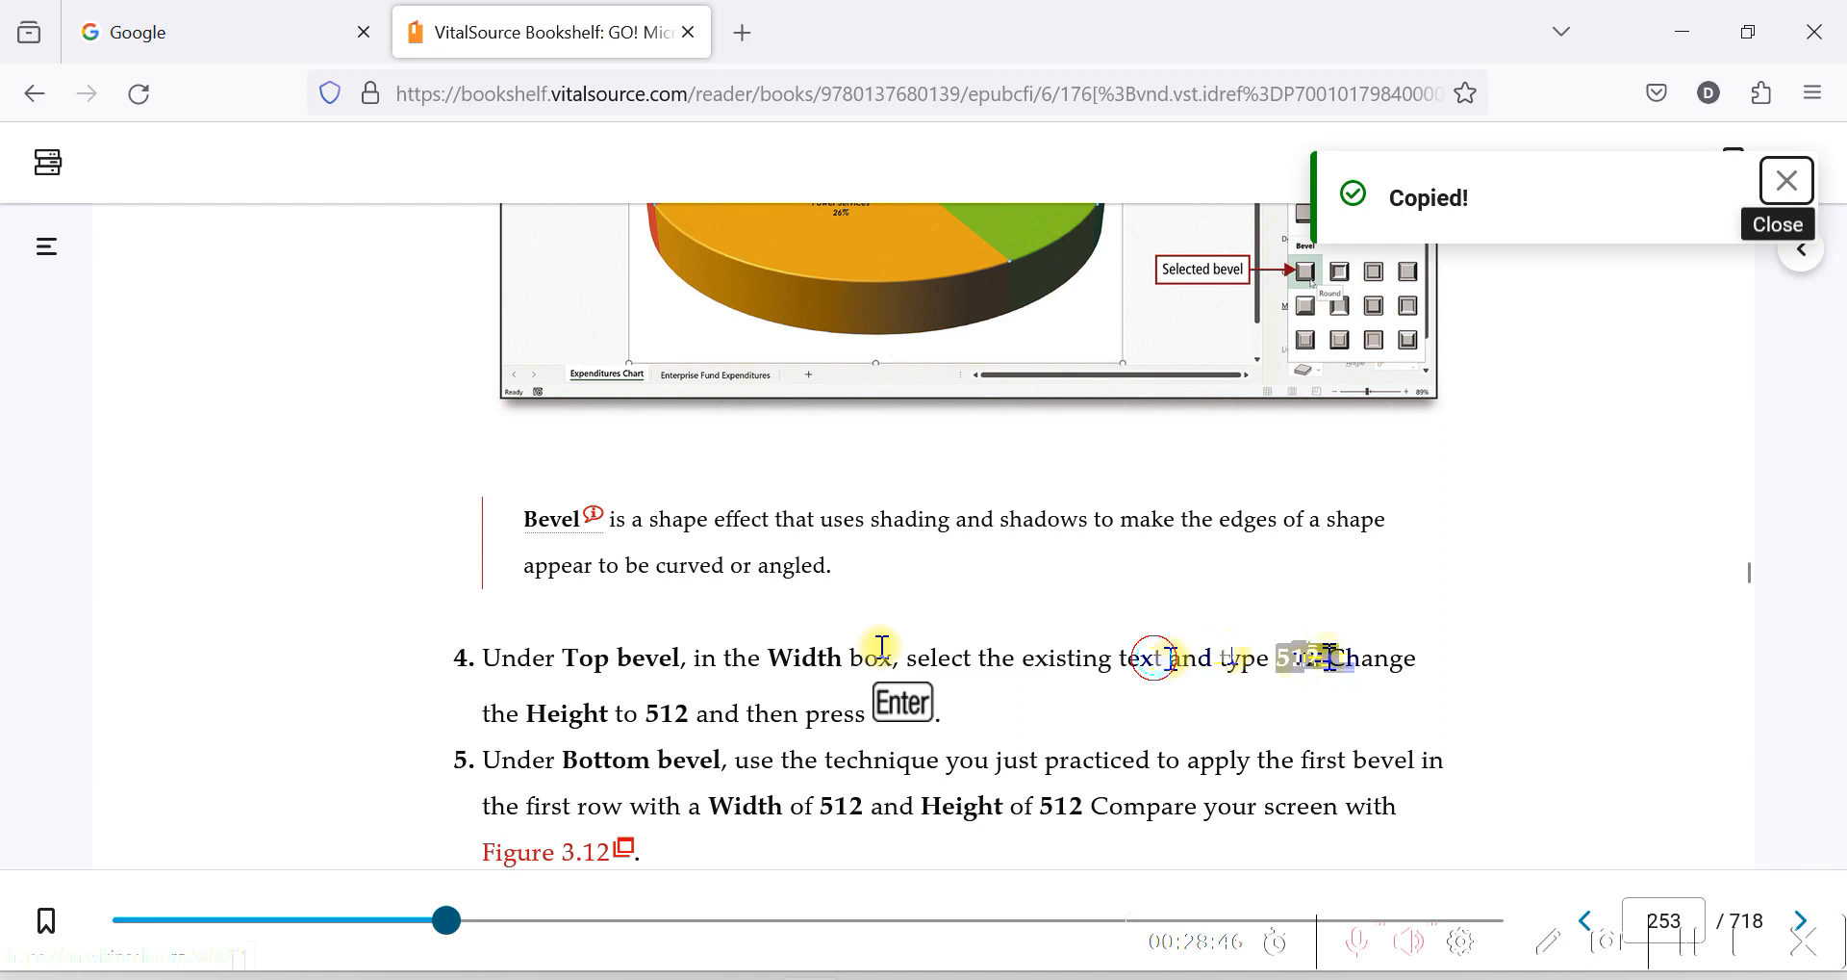
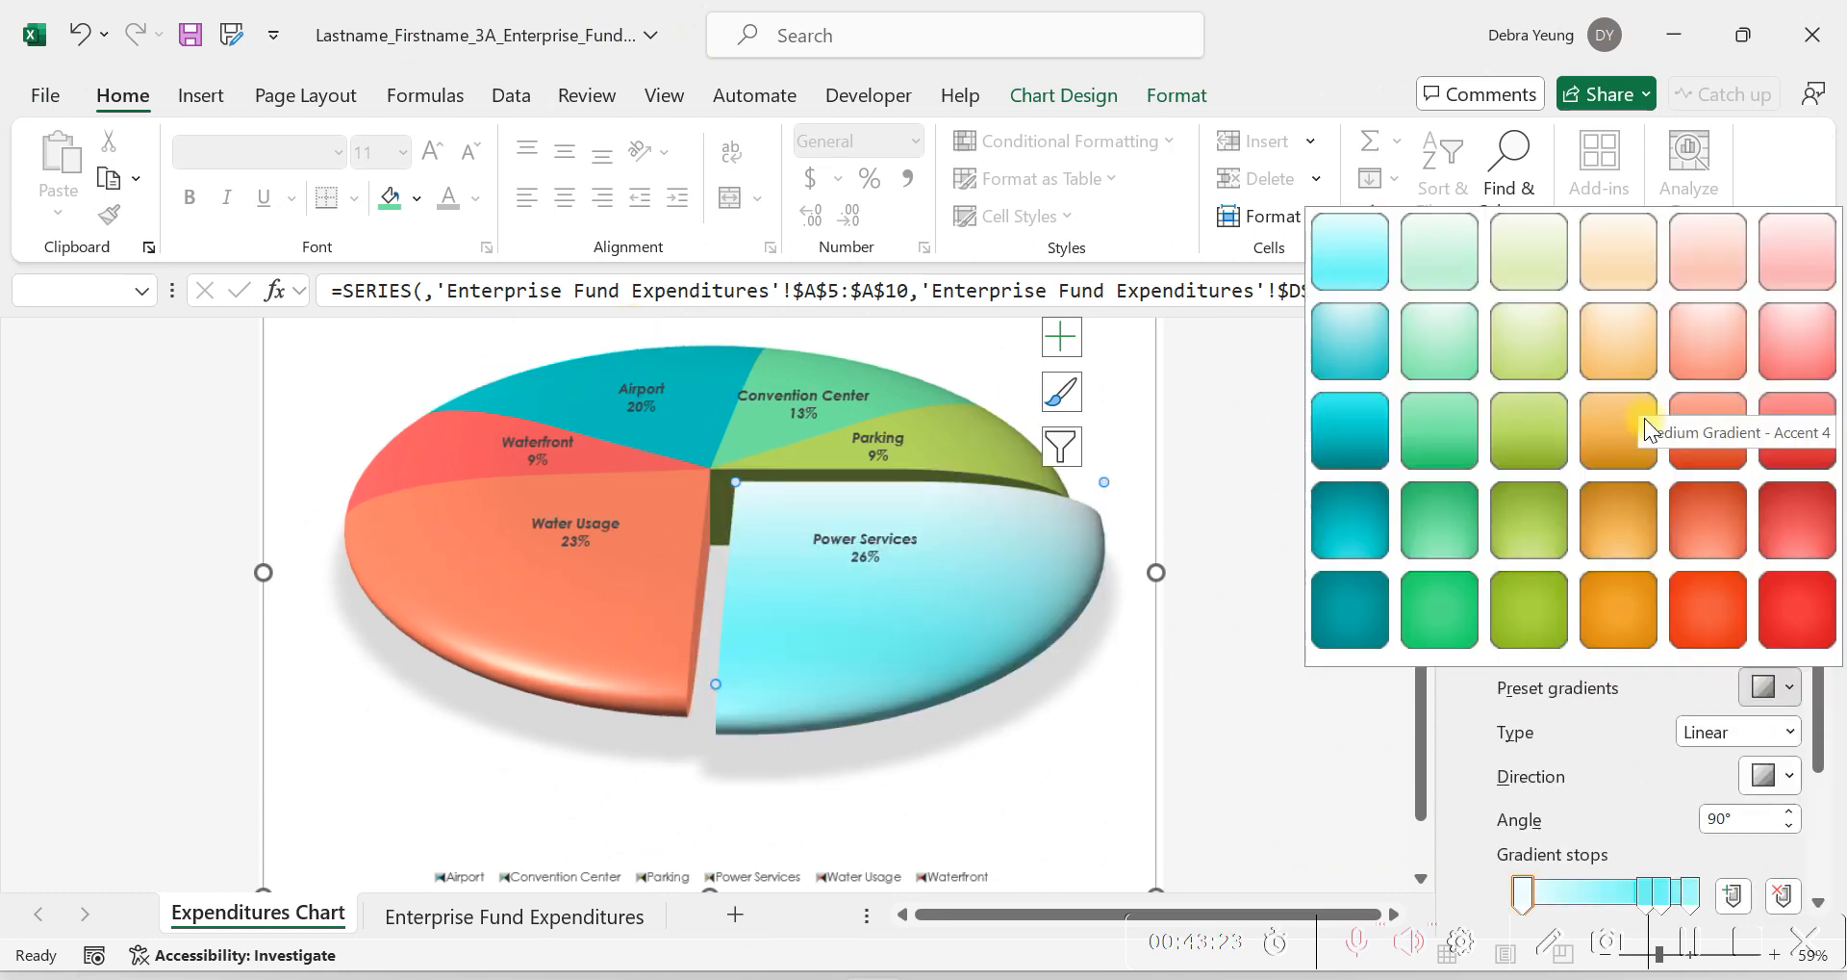
Apply the Medium Gradient - Accent 4 preset gradient fill to the Power Services slice of the 3-D pie chart.
{"action": "left_click", "coordinate": [1645, 430]}
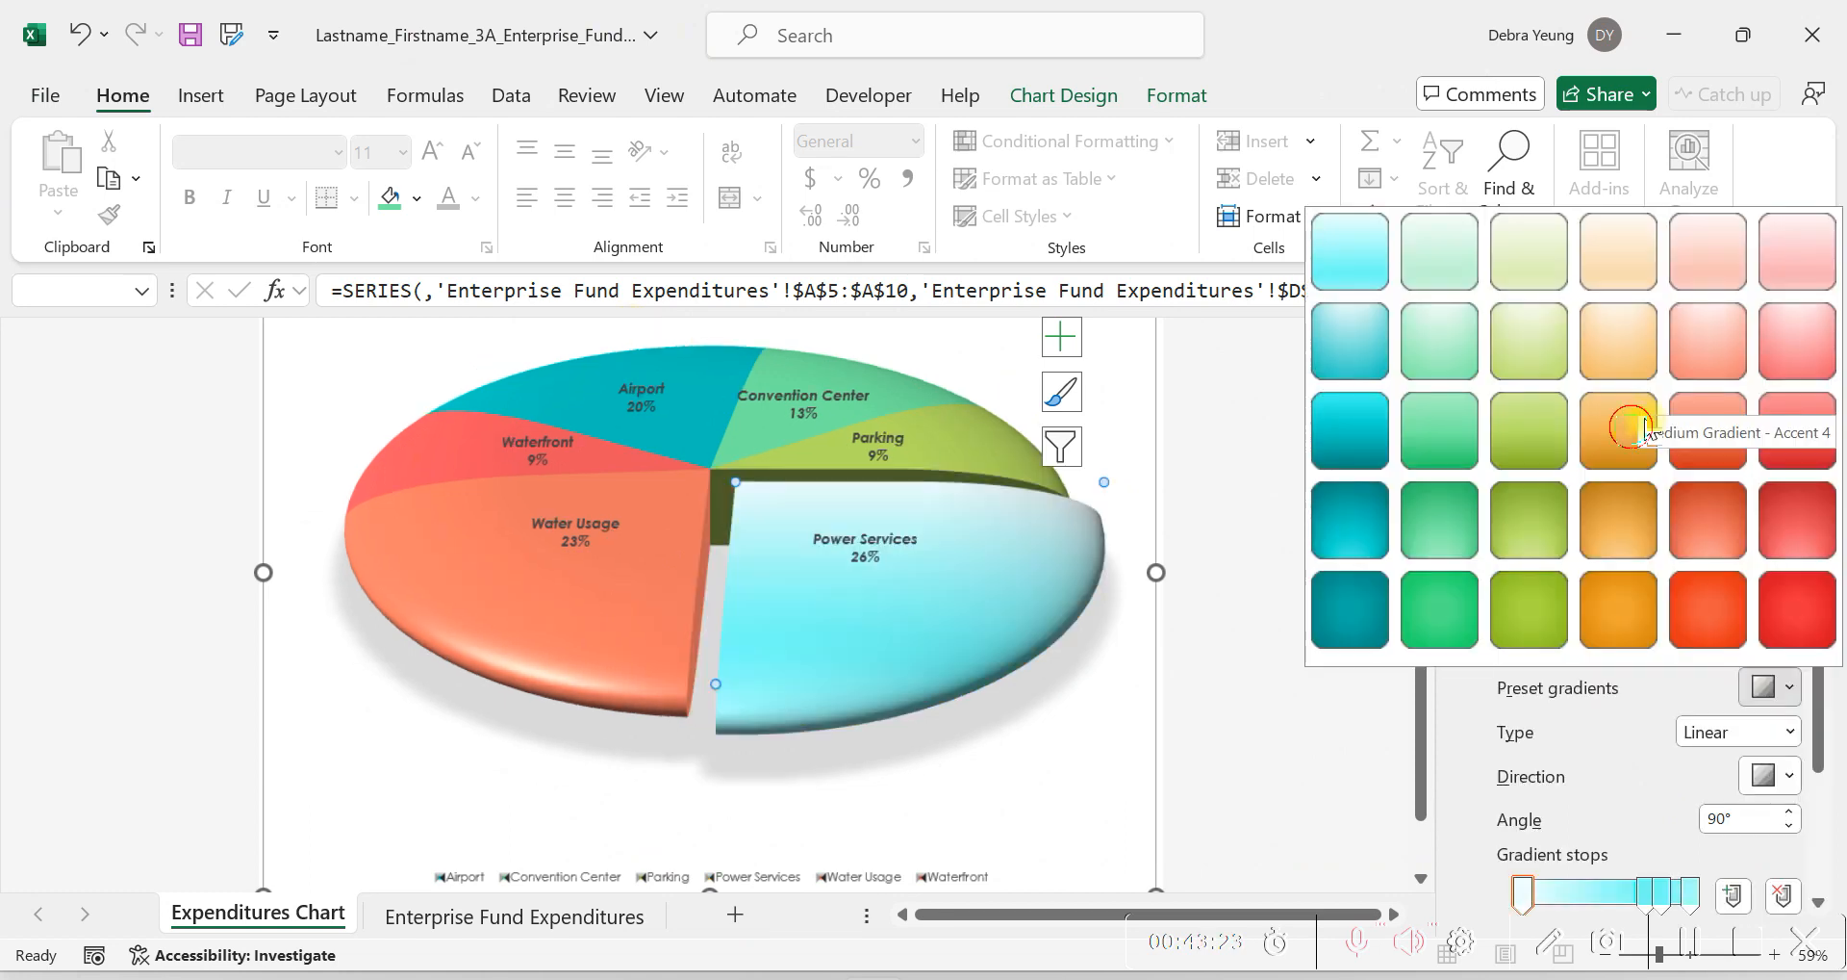